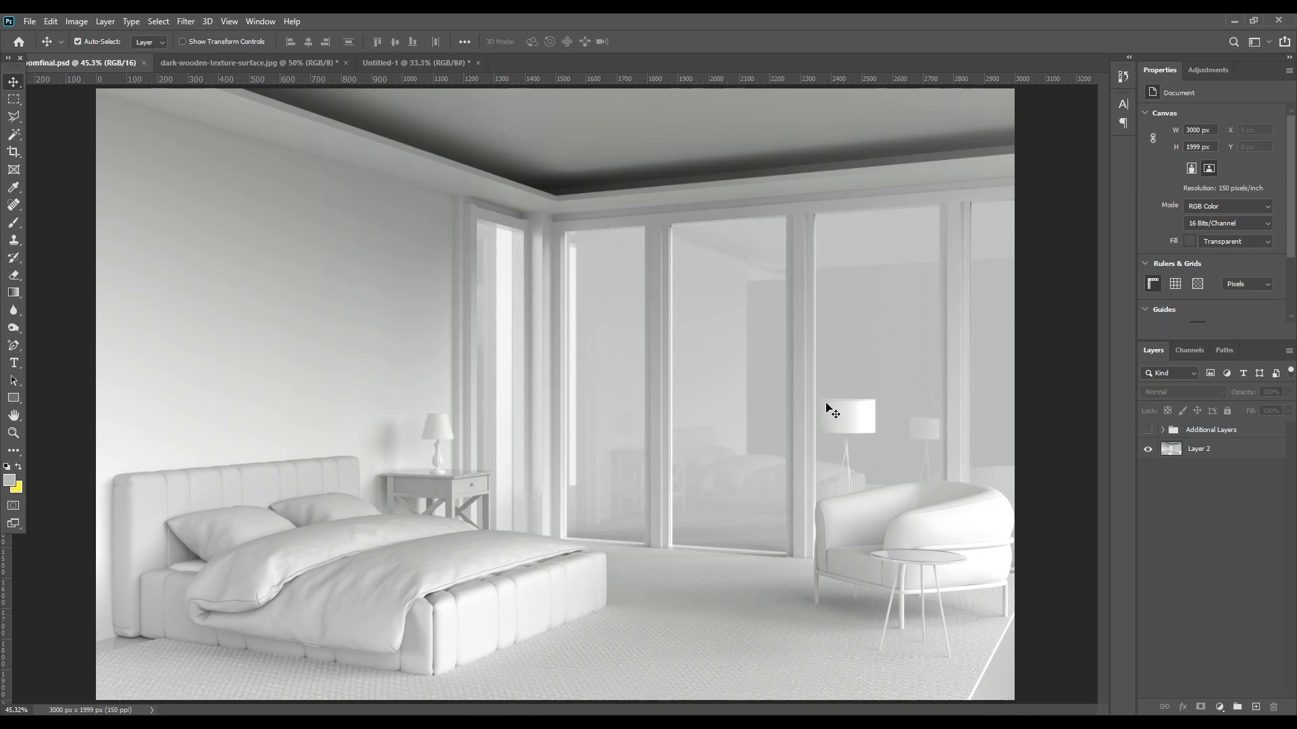
Expand the Additional Layers group and preview its material mask, object mask and depth layers over the render
left_click(1163, 431)
left_click(1147, 430)
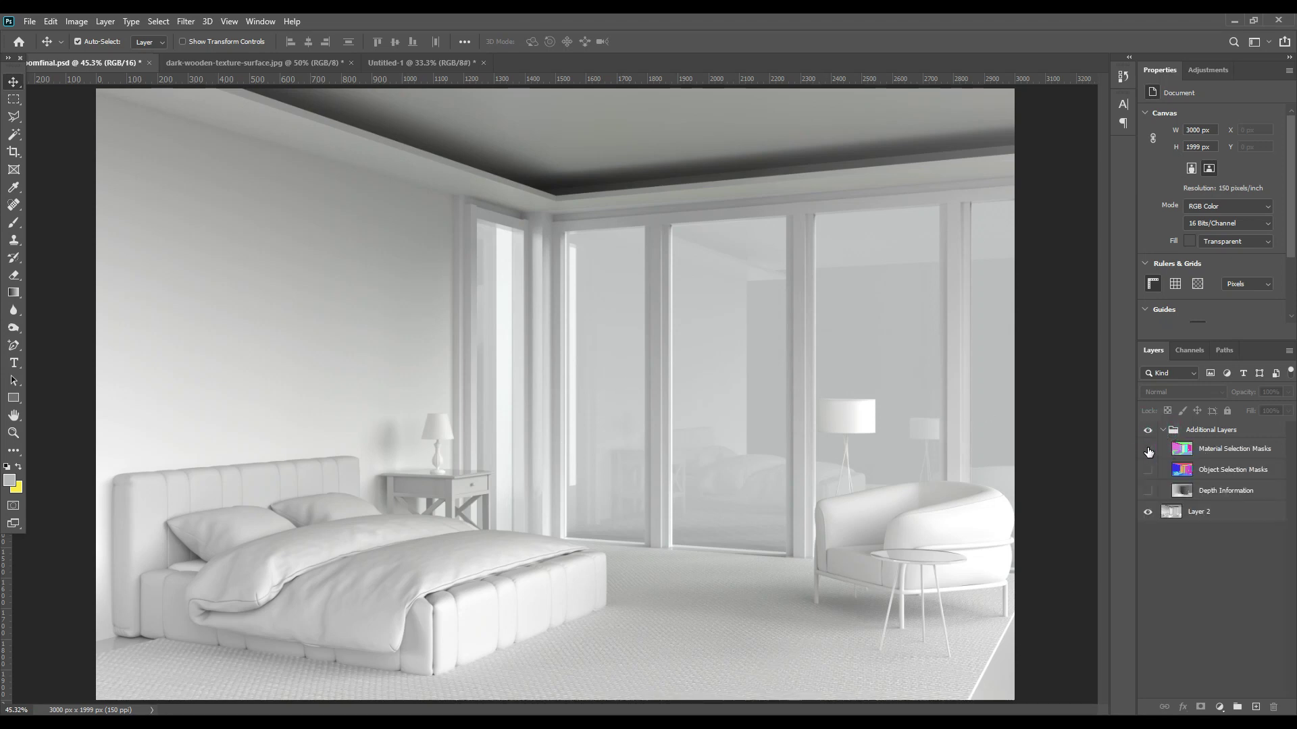
left_click(1147, 450)
left_click(1148, 491)
left_click(1148, 471)
left_click(1147, 449)
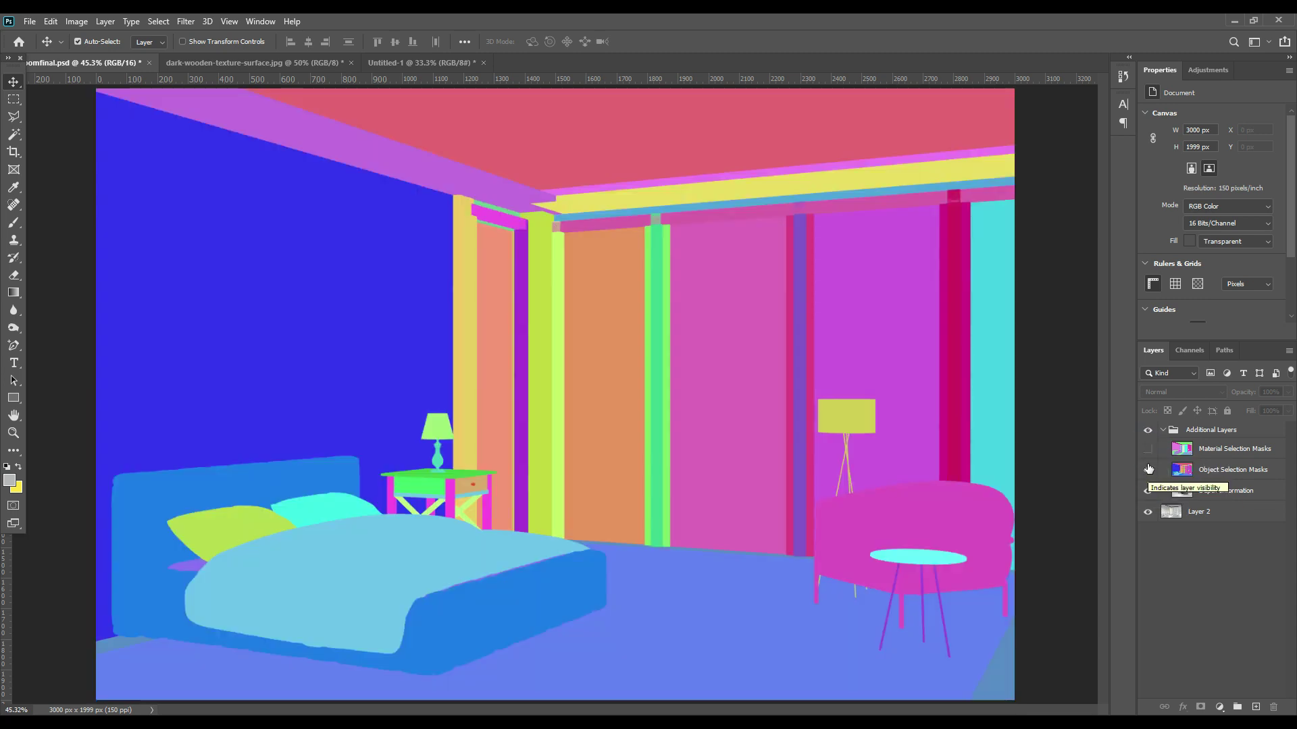
left_click(1148, 450)
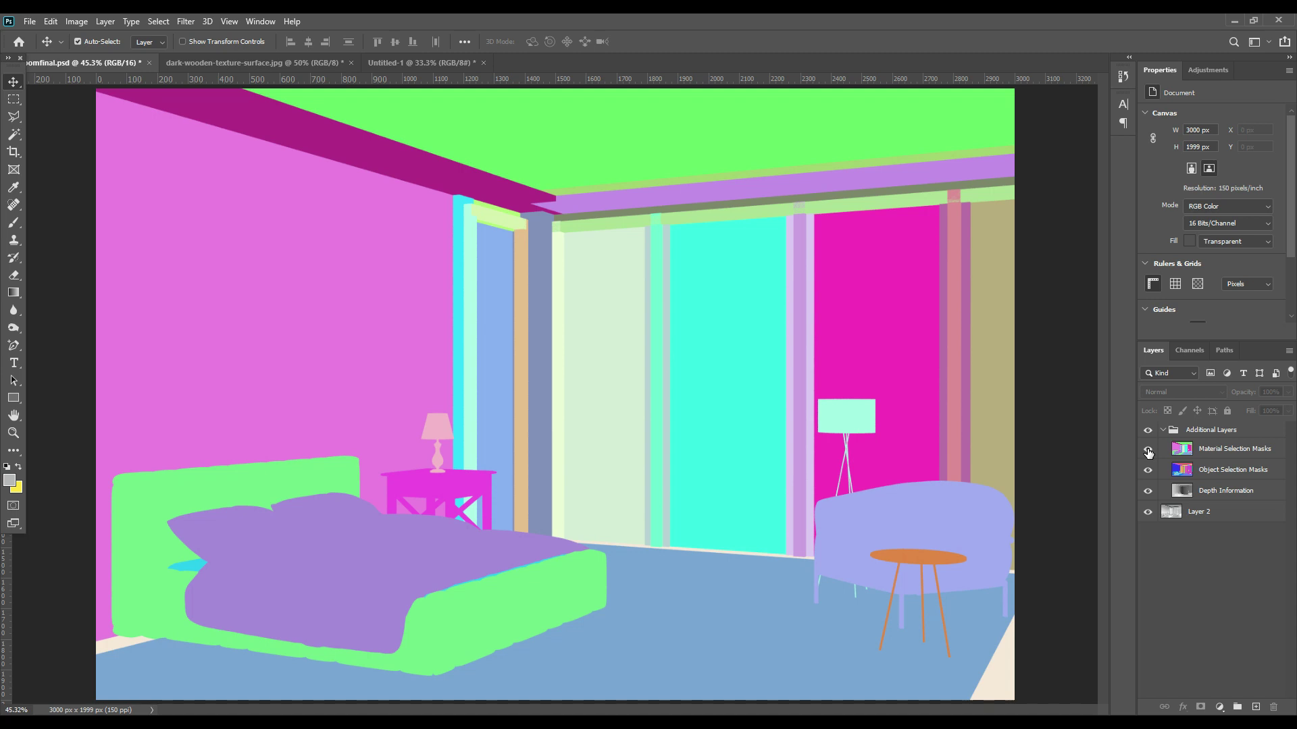
Hide the object mask and depth layers and compare the Material Selection Masks layer with the white render
left_click(1149, 470)
left_click(1148, 490)
left_click(1147, 450)
left_click(1147, 449)
left_click(1148, 449)
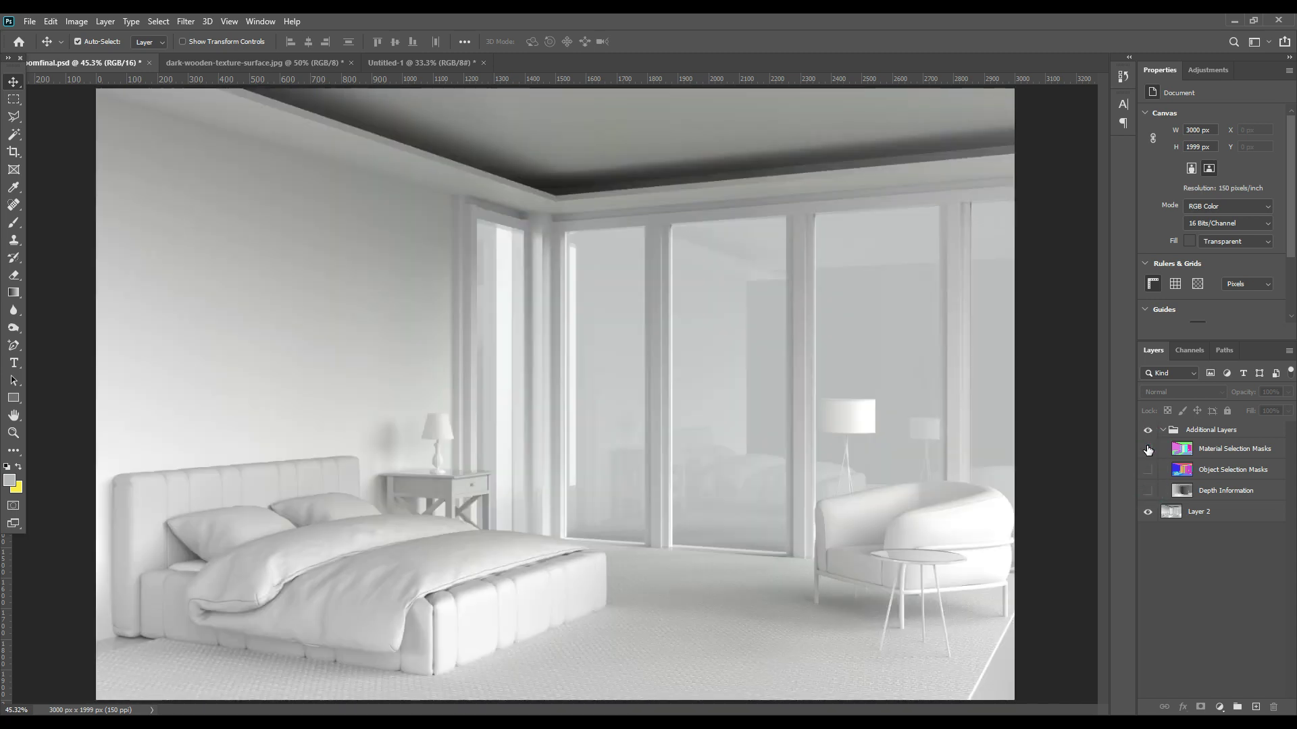
left_click(1148, 450)
left_click(1148, 449)
left_click(1147, 449)
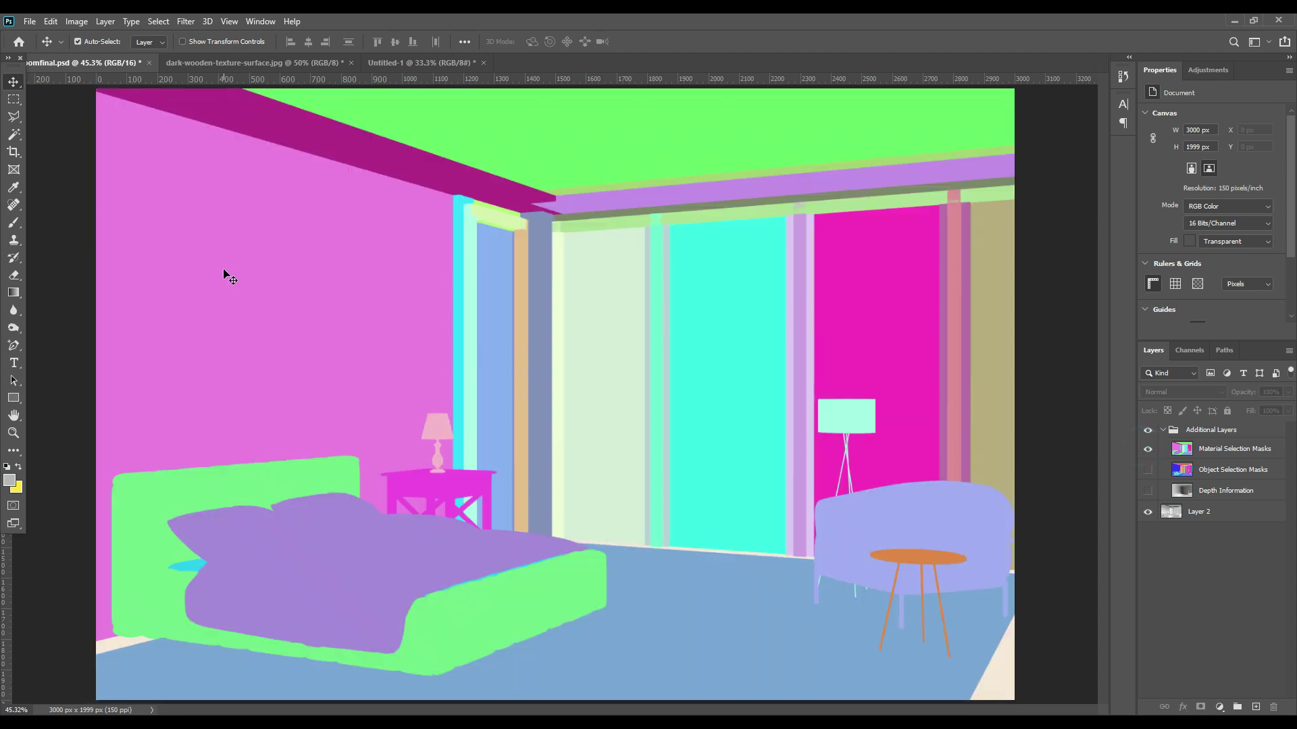
left_click(13, 135)
left_click(1220, 449)
left_click(236, 231)
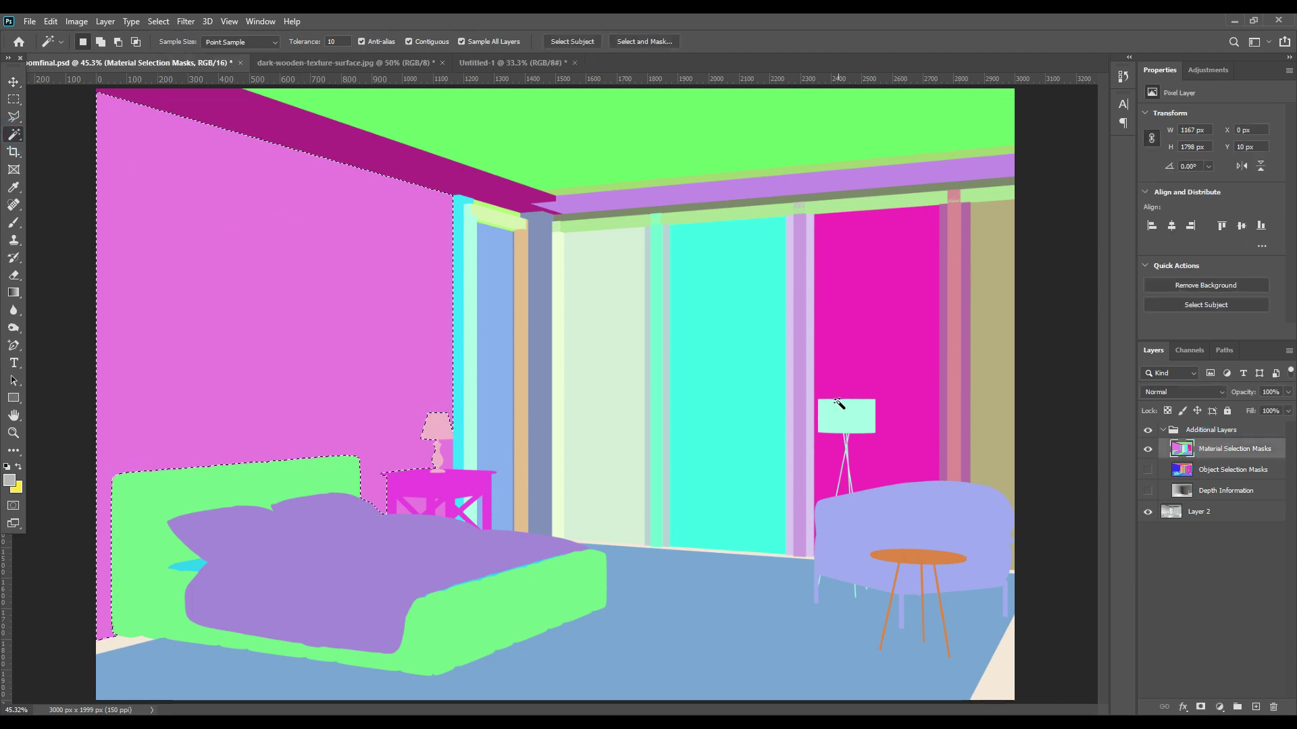
key("ctrl+d")
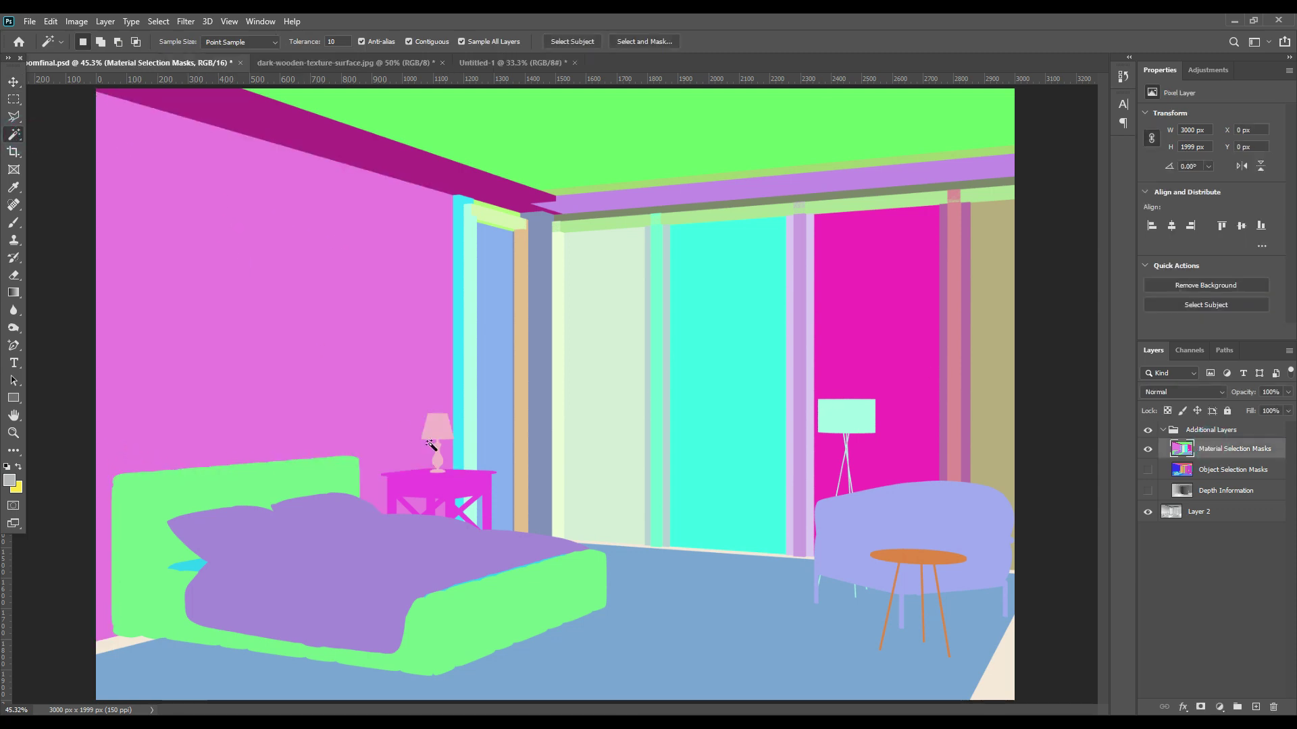
left_click(1148, 449)
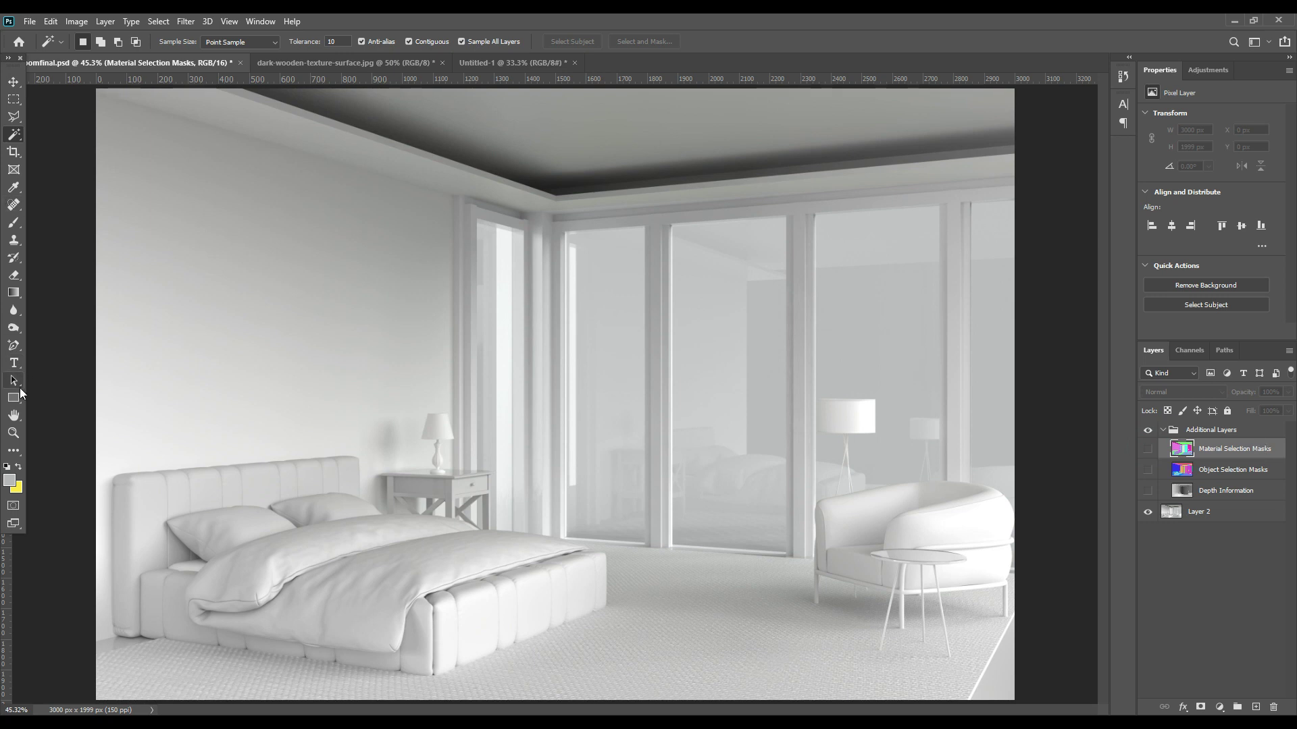
Draw a rectangle shape about 1984 × 1825 px over the room and fill it with bright red
left_click(13, 398)
left_click_drag(382, 128, 990, 687)
double_click(1189, 451)
left_click_drag(942, 393, 1002, 358)
left_click(1107, 365)
left_click(1112, 363)
Name the red rectangle layer Wall, placed above the Additional Layers group, and convert it to a Smart Object
left_click_drag(1220, 442, 1219, 424)
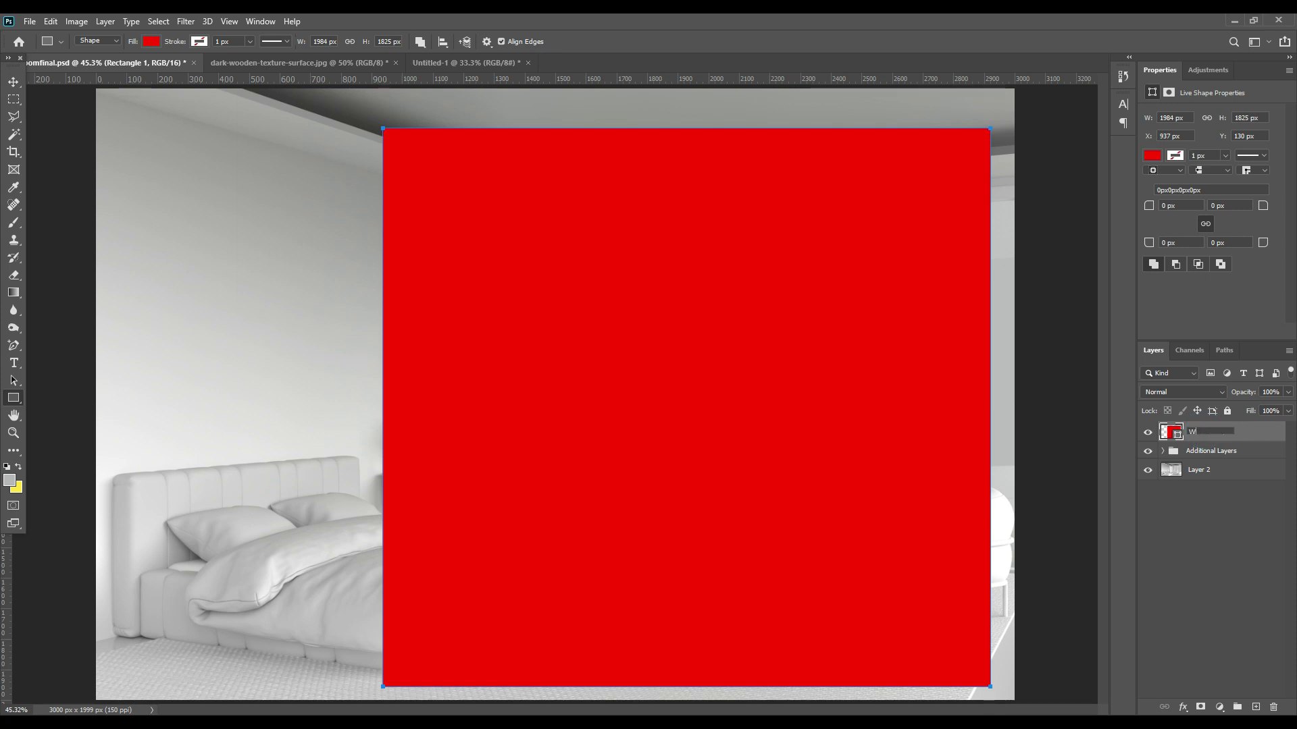
right_click(1236, 438)
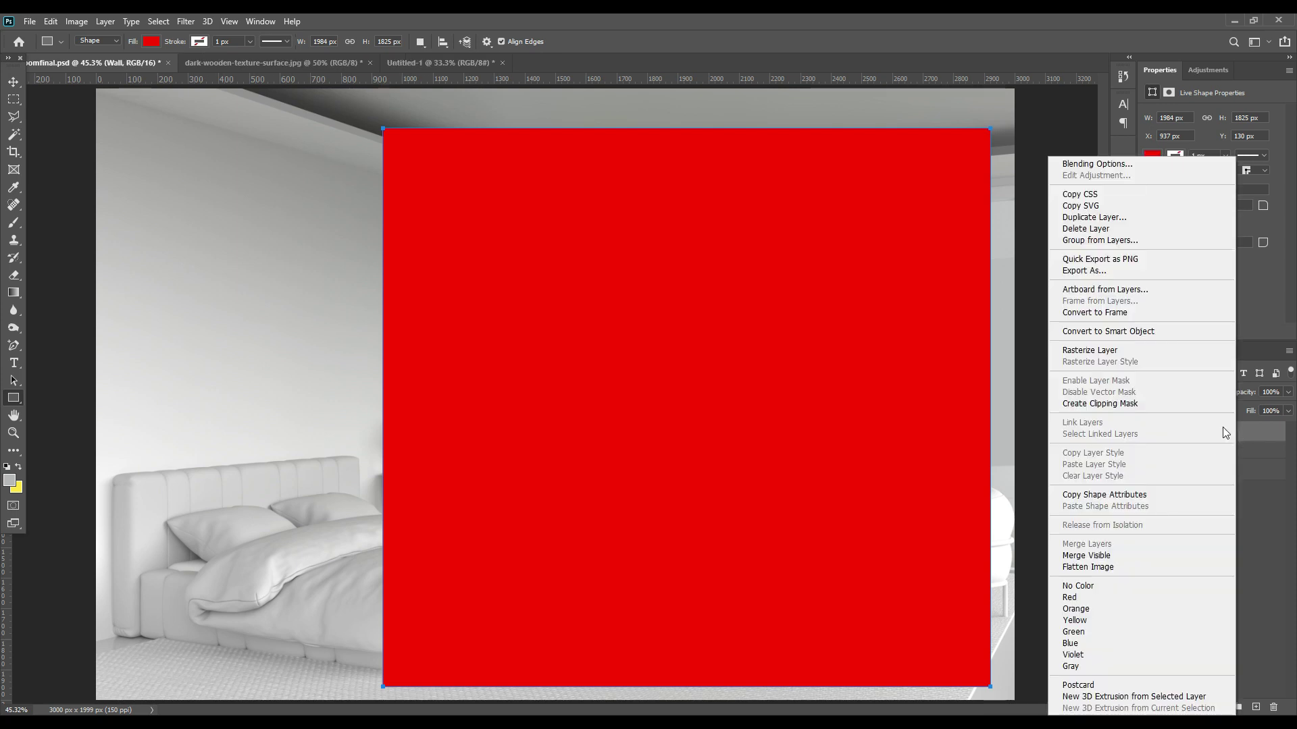
left_click(1132, 331)
Set the Wall layer's opacity to 37% and move the rectangle over the bed wall, ready for distorting
left_click_drag(1237, 392, 1233, 392)
key("ctrl+t")
left_click_drag(682, 241, 411, 233)
right_click(434, 220)
left_click(451, 310)
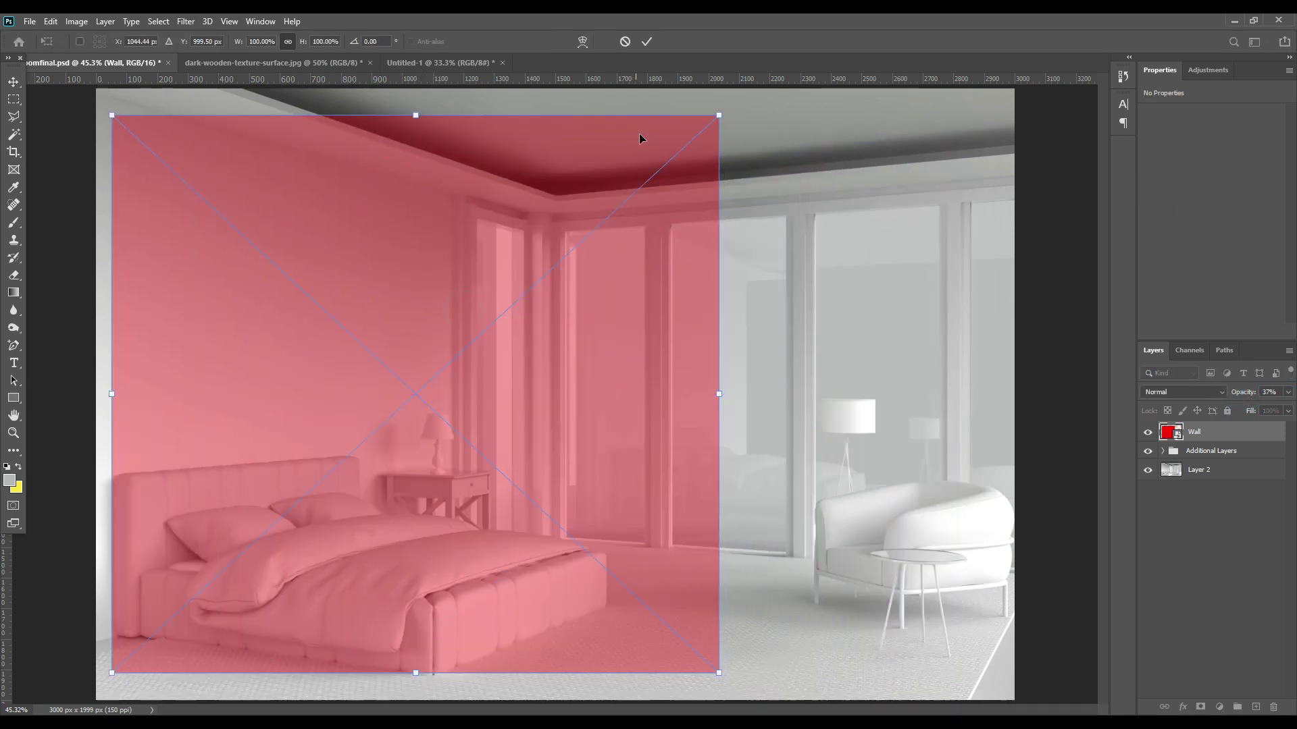
Distort the rectangle's corners to match the bed wall's perspective, and restore the Wall layer's opacity to 100%
left_click_drag(718, 115, 457, 194)
left_click_drag(719, 672, 472, 583)
left_click_drag(112, 673, 88, 653)
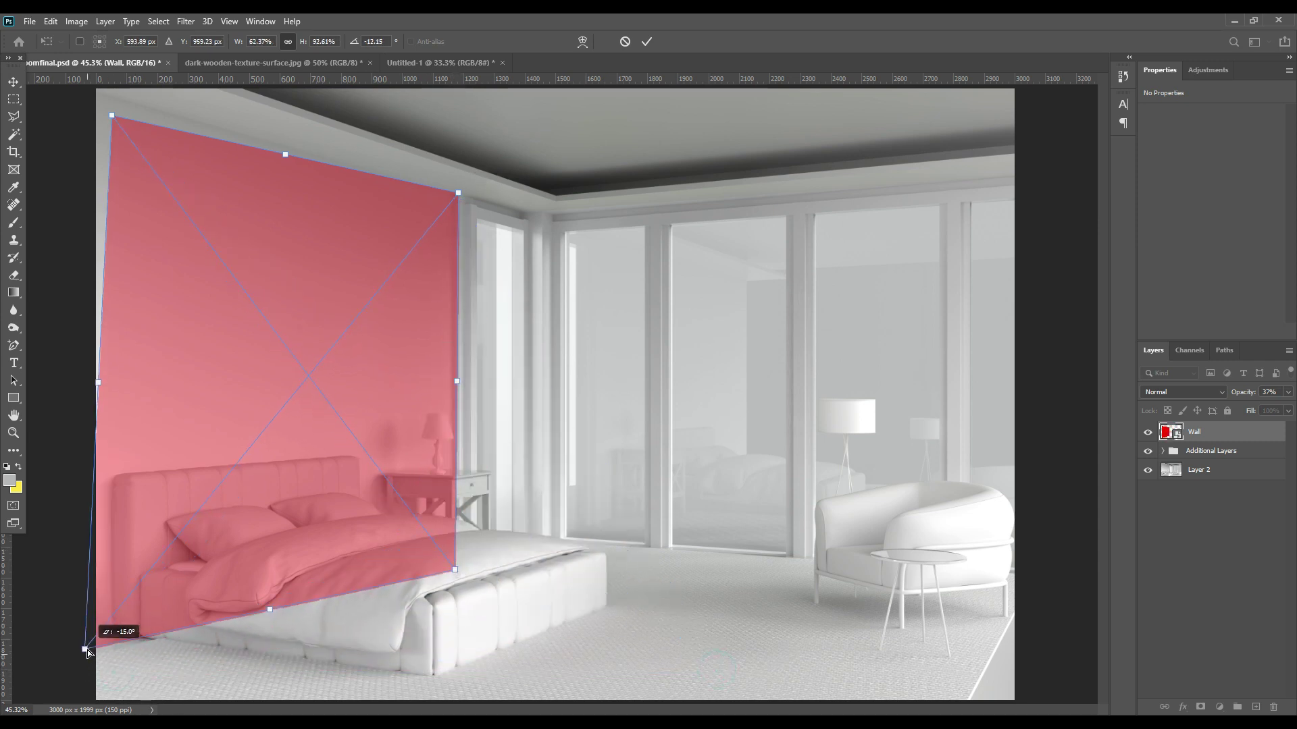
left_click_drag(455, 572, 454, 539)
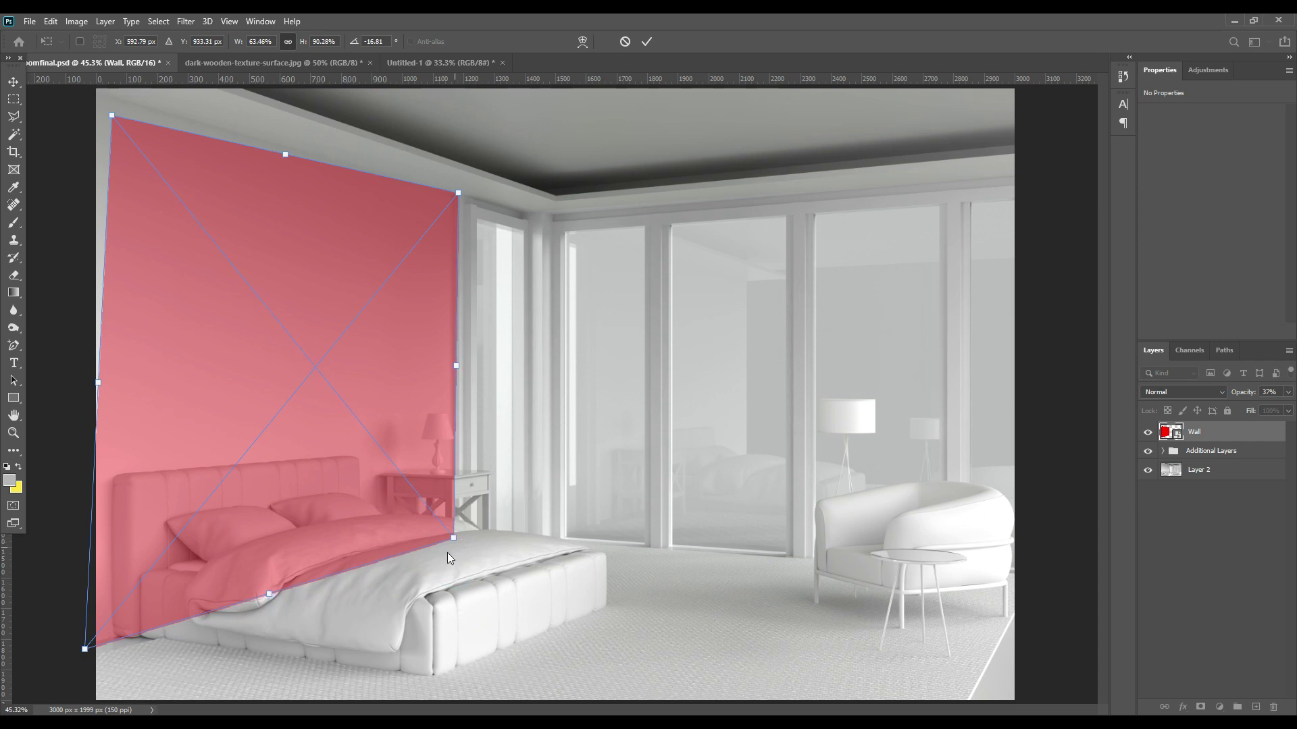
left_click_drag(113, 118, 88, 87)
left_click_drag(463, 543, 457, 540)
left_click(647, 45)
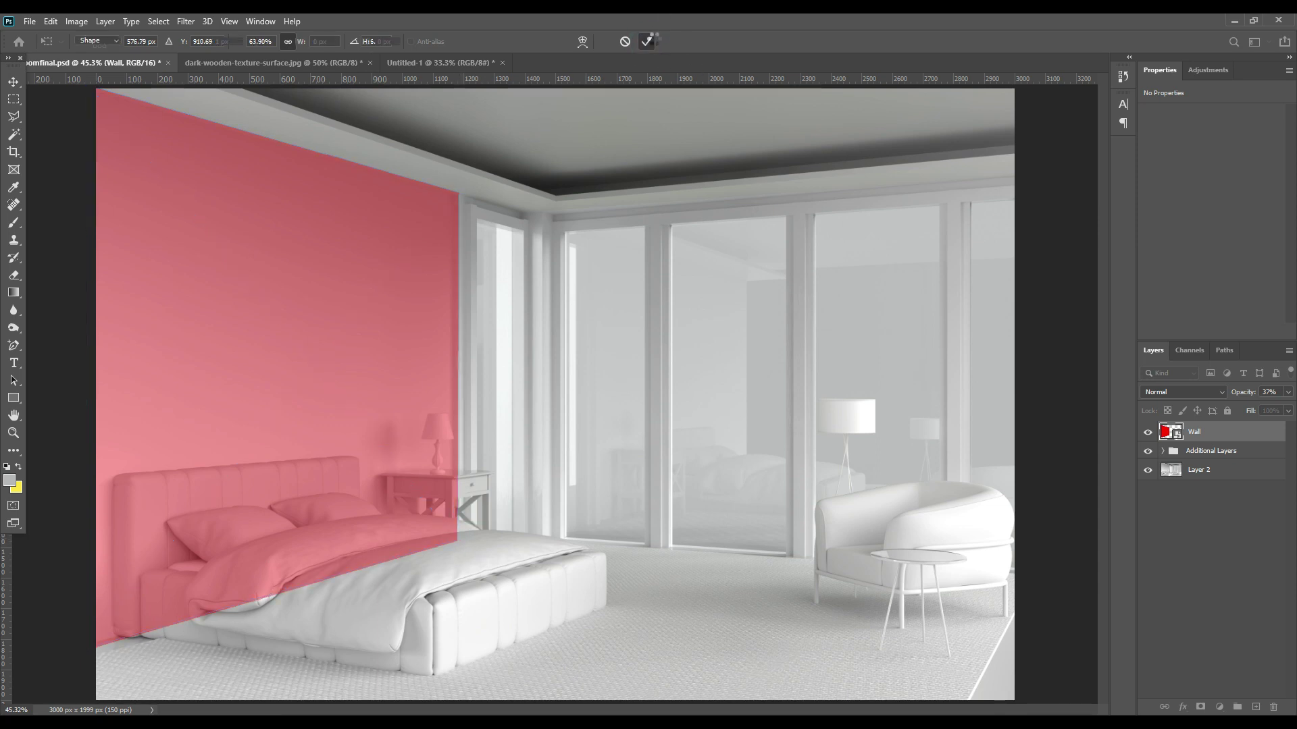
left_click_drag(1236, 390, 1282, 396)
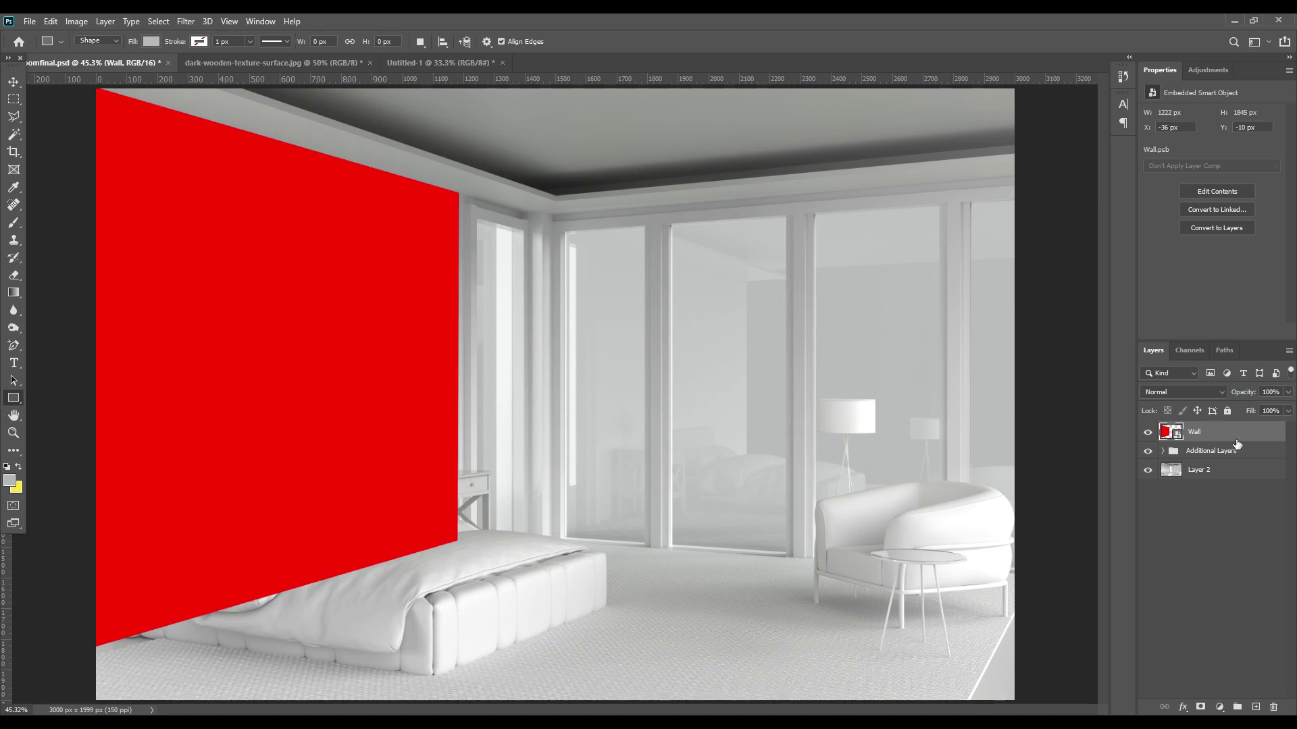
Hide the Wall layer and select the pink bed wall area on the Material Selection Masks layer with the Magic Wand
left_click(1147, 432)
left_click(1162, 450)
left_click(1147, 469)
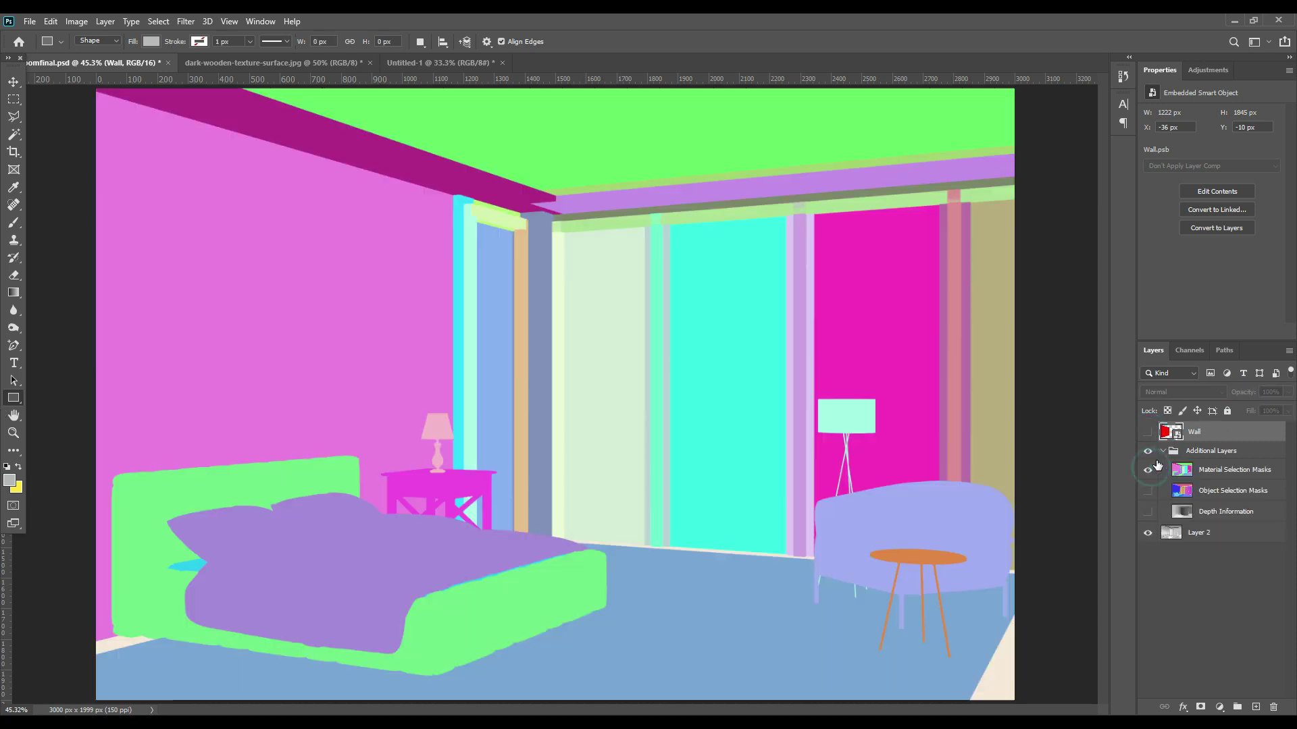
left_click(1213, 473)
left_click(14, 134)
left_click(201, 169)
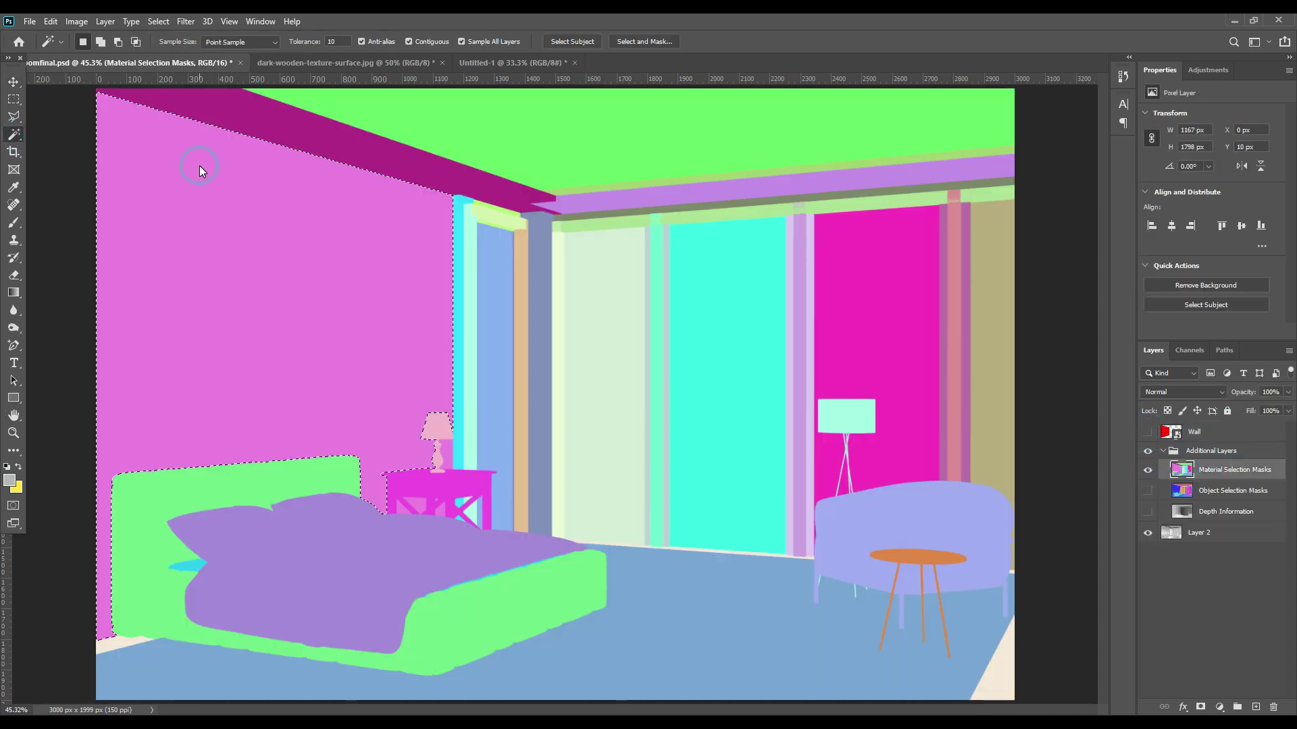
Add the small wall patches visible through the nightstand frame and beside the table lamp to the selection
left_click(420, 513, "shift")
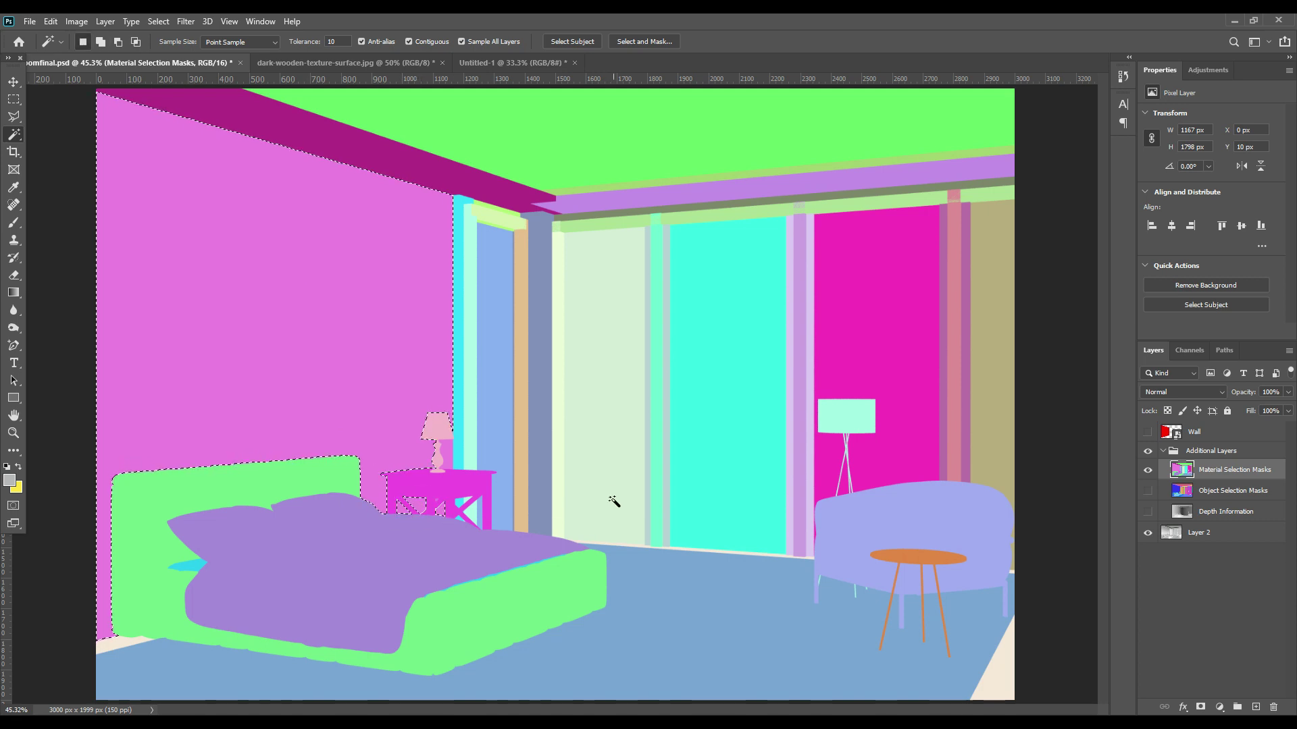
key("ctrl+plus")
key("ctrl+plus")
key("ctrl+plus")
key("ctrl+plus")
left_click_drag(278, 599, 673, 239)
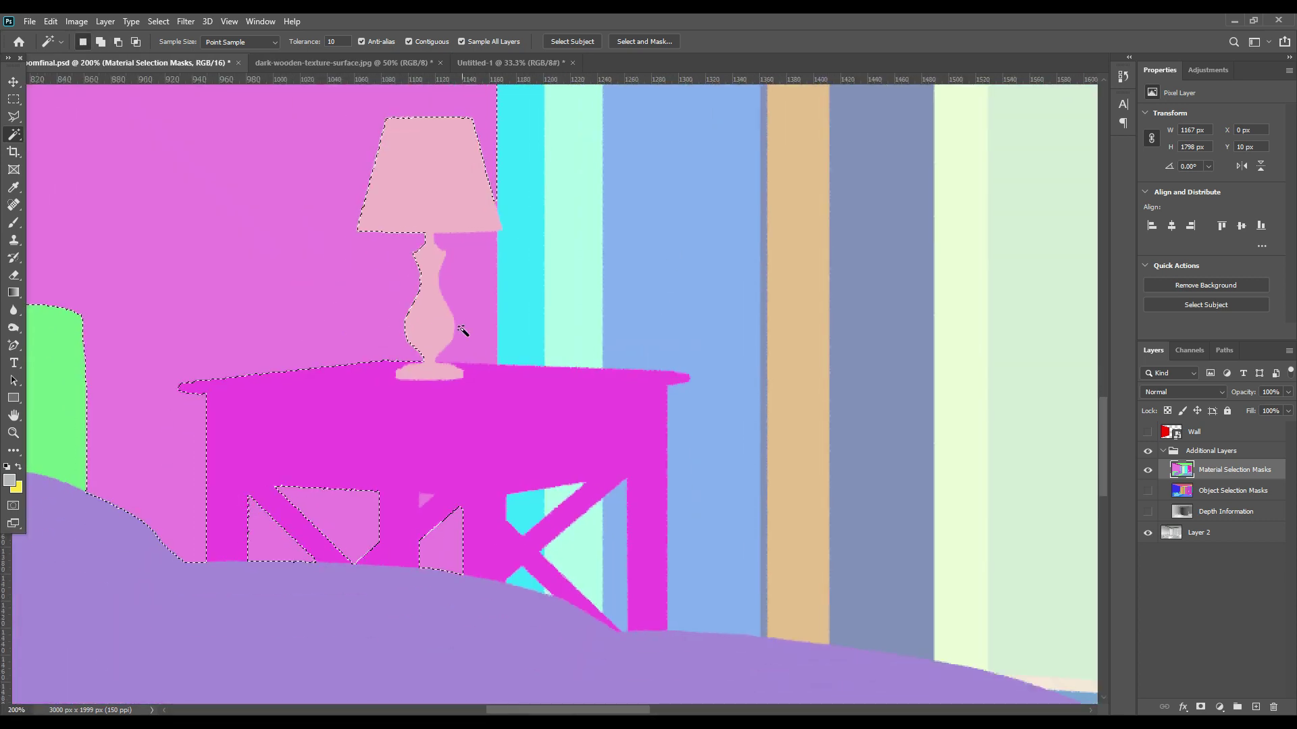
key("ctrl+0")
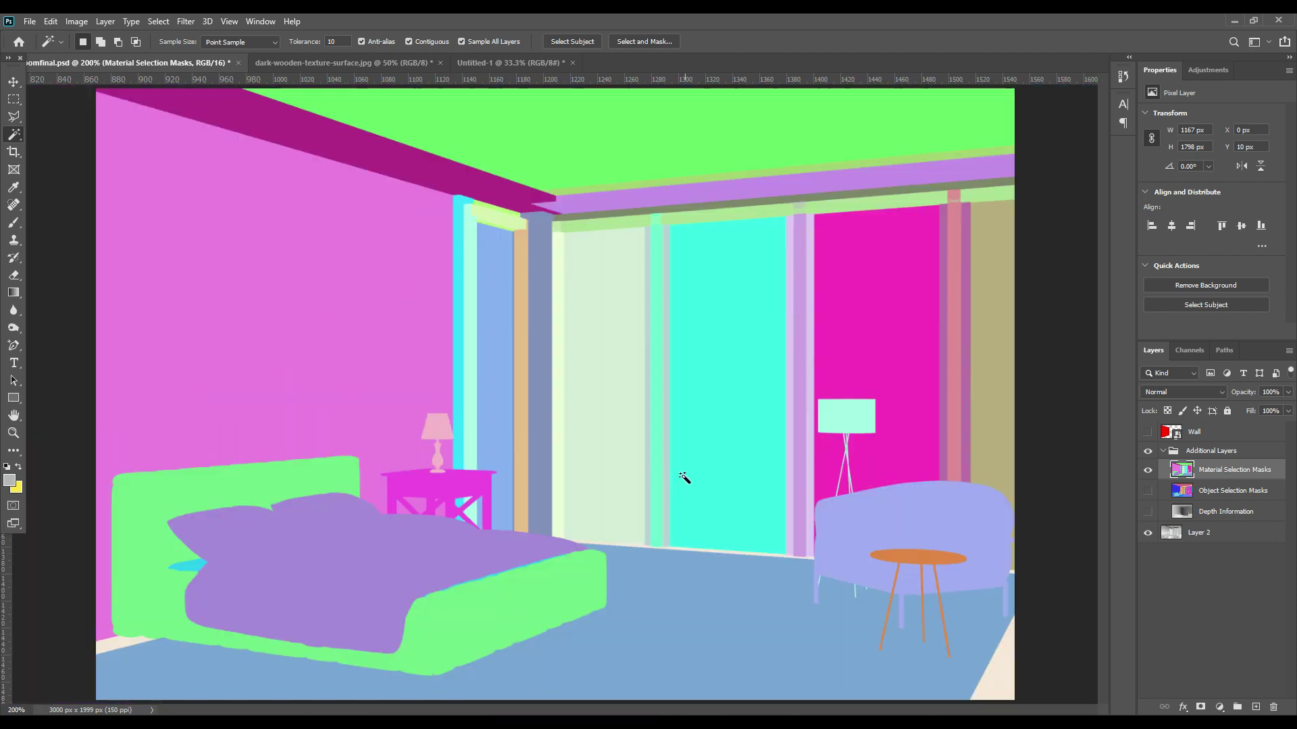
Hide the Additional Layers group, show the Wall layer and mask it with the wall selection
left_click(1162, 451)
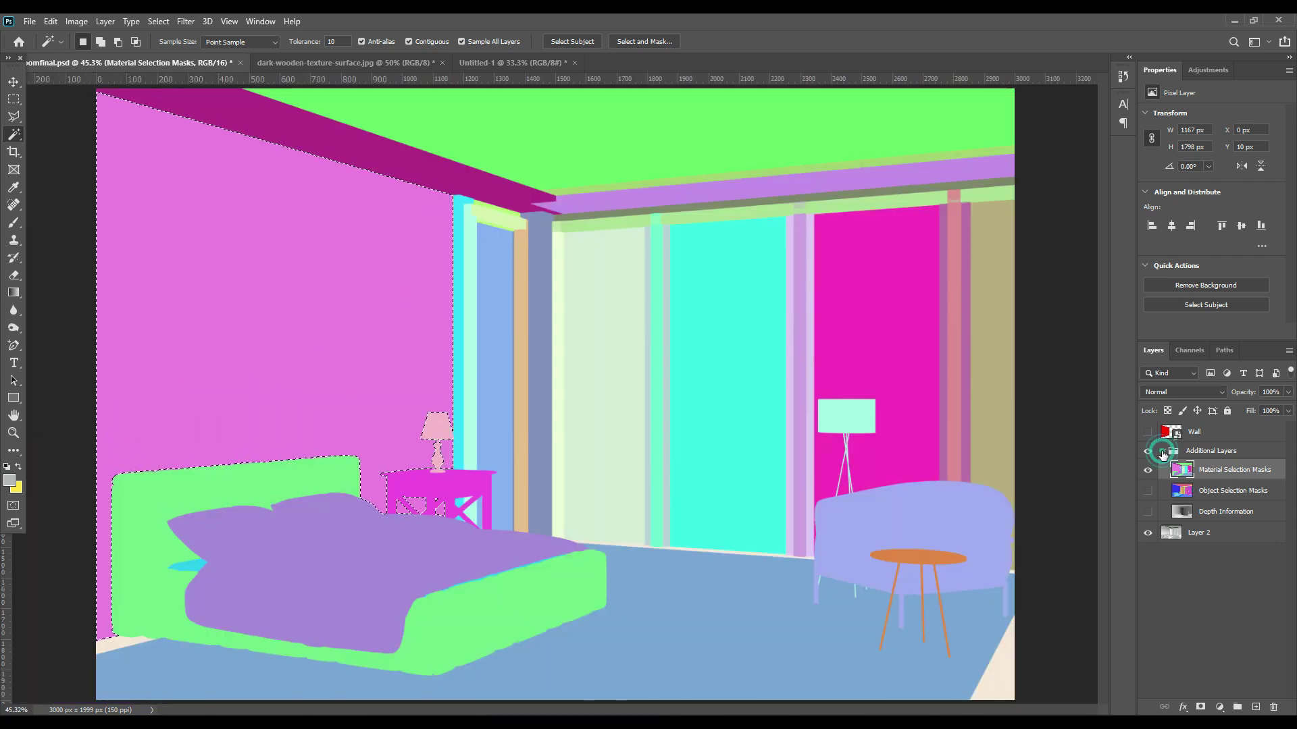
left_click(1148, 451)
left_click(1147, 431)
left_click(1198, 432)
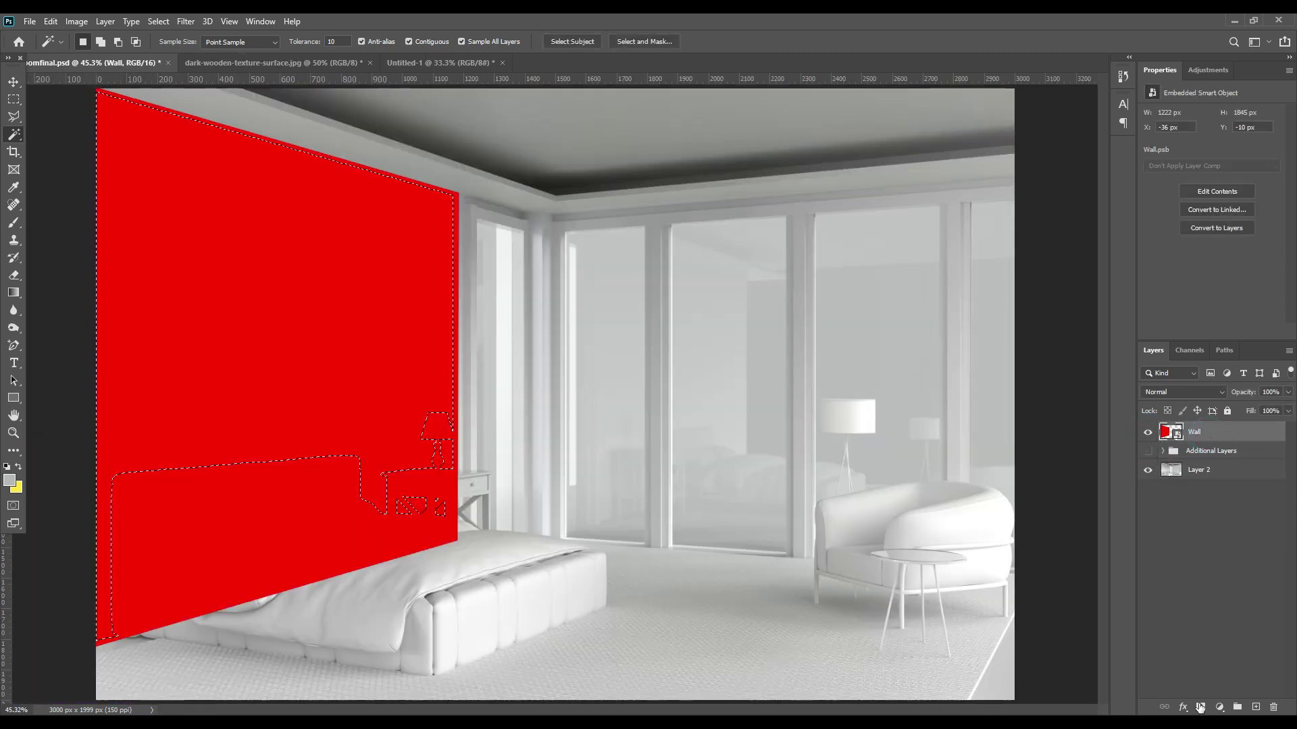
left_click(1199, 706)
key("v")
Select both ceiling beam areas on the Material Selection Masks layer with the Magic Wand
left_click(1162, 450)
left_click(1147, 469)
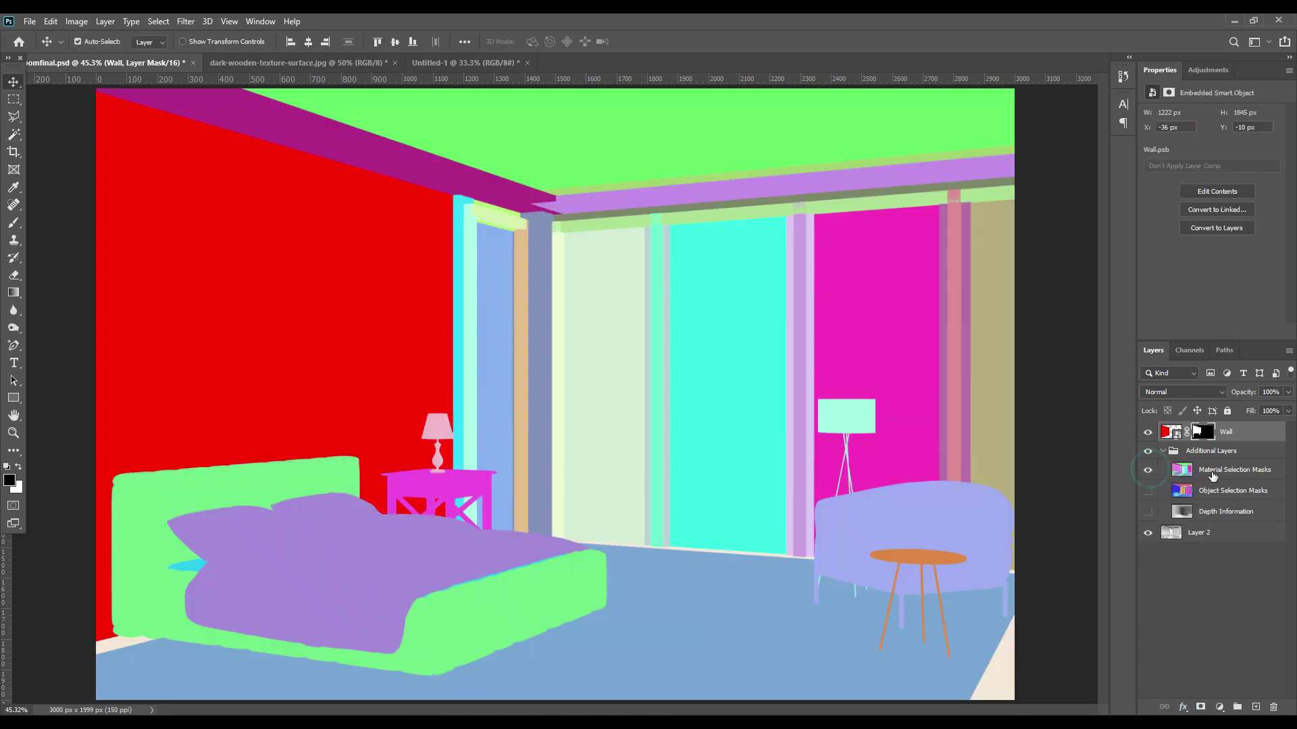
left_click(1212, 471)
left_click(15, 137)
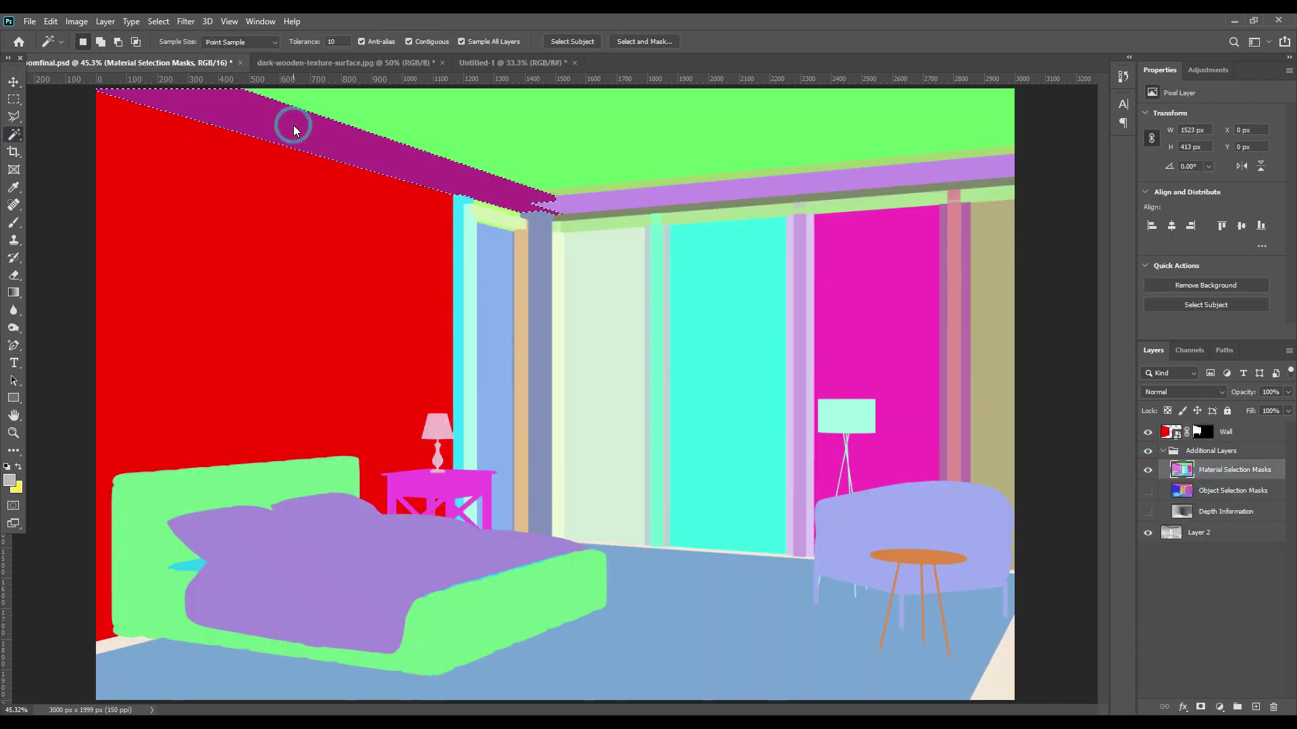
left_click(594, 205, "shift")
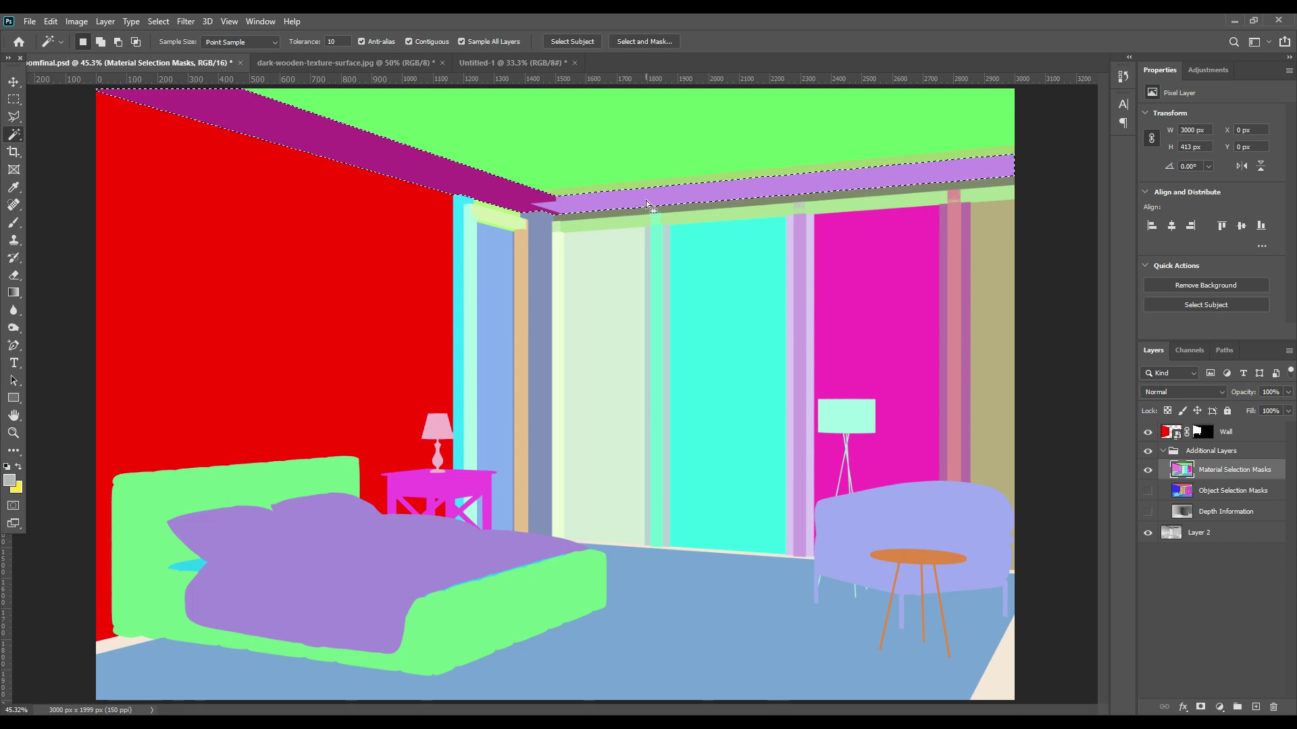
Hide the mask group and fill the beam selection with a Solid Color layer above Wall, using red #ff0000 sampled from the wall
left_click(1163, 452)
left_click(1147, 451)
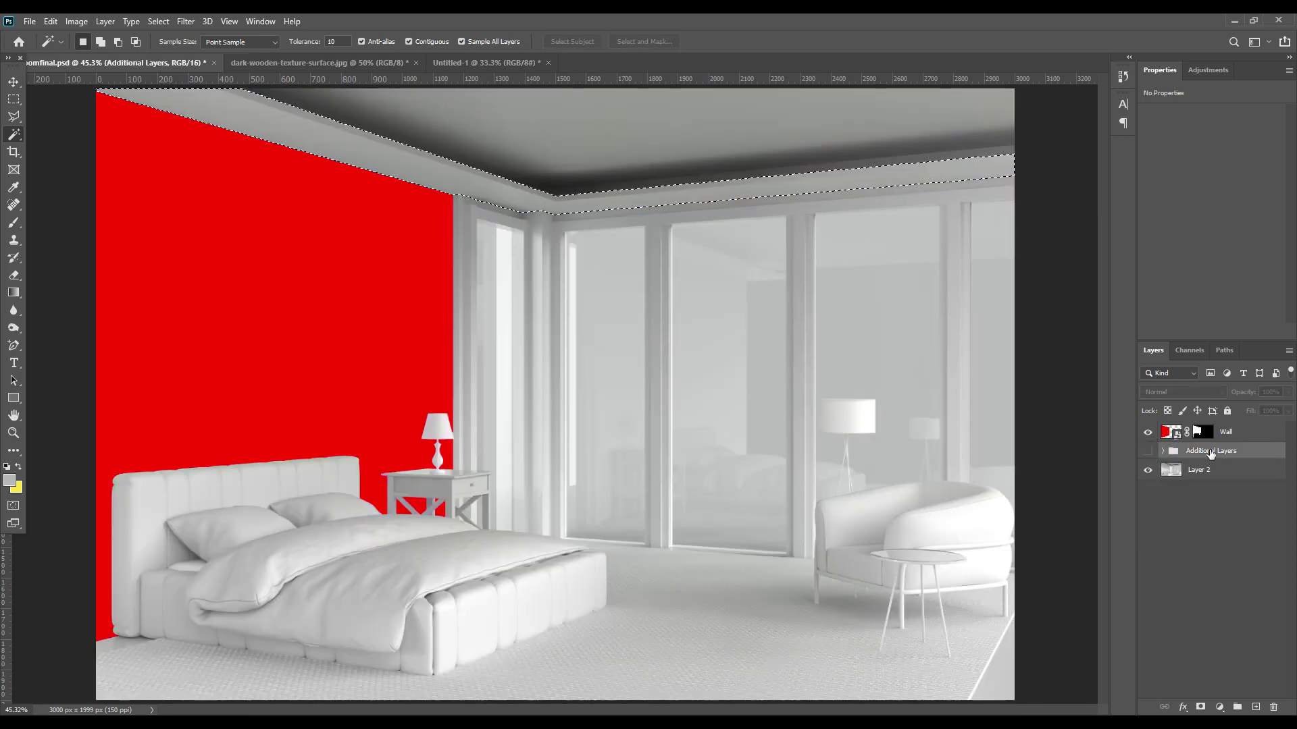
left_click(1235, 436)
left_click(1219, 706)
left_click(1222, 452)
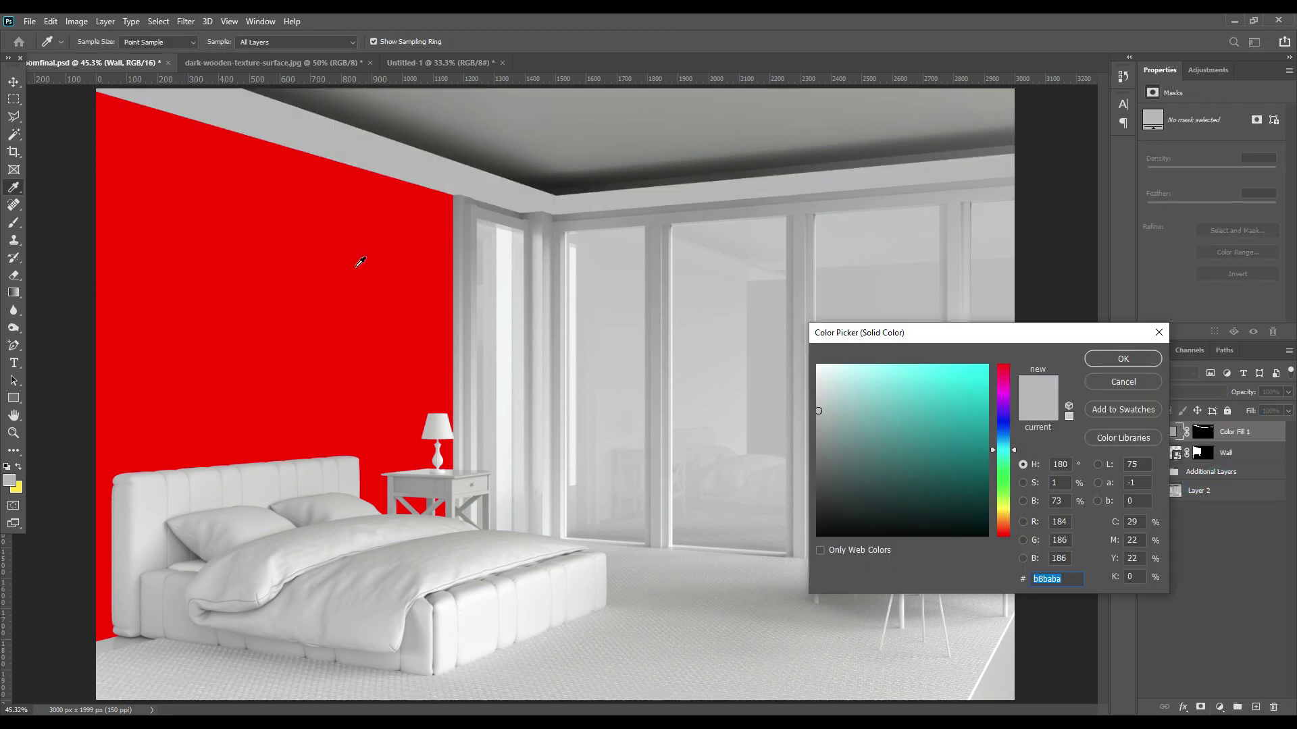
left_click(360, 262)
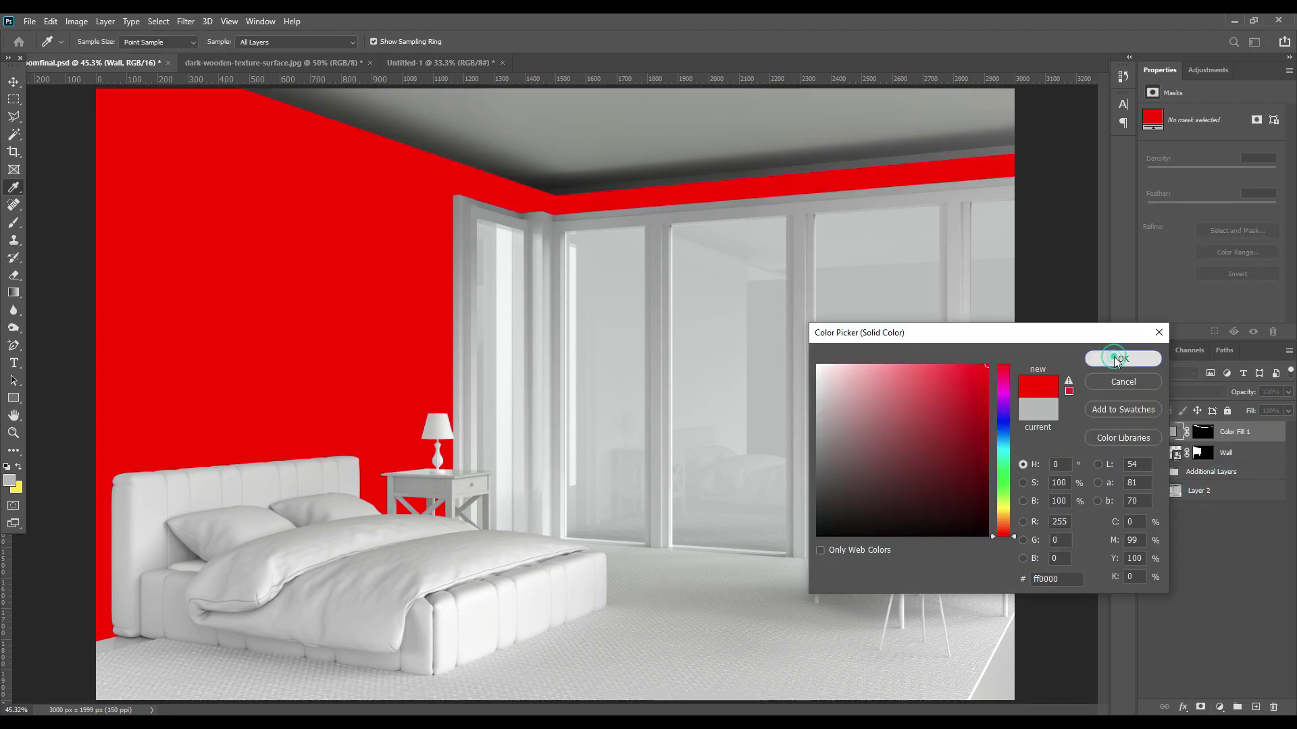
left_click(1116, 360)
Rename the beam colour fill layer as "Celeing Bim Color"
double_click(1235, 433)
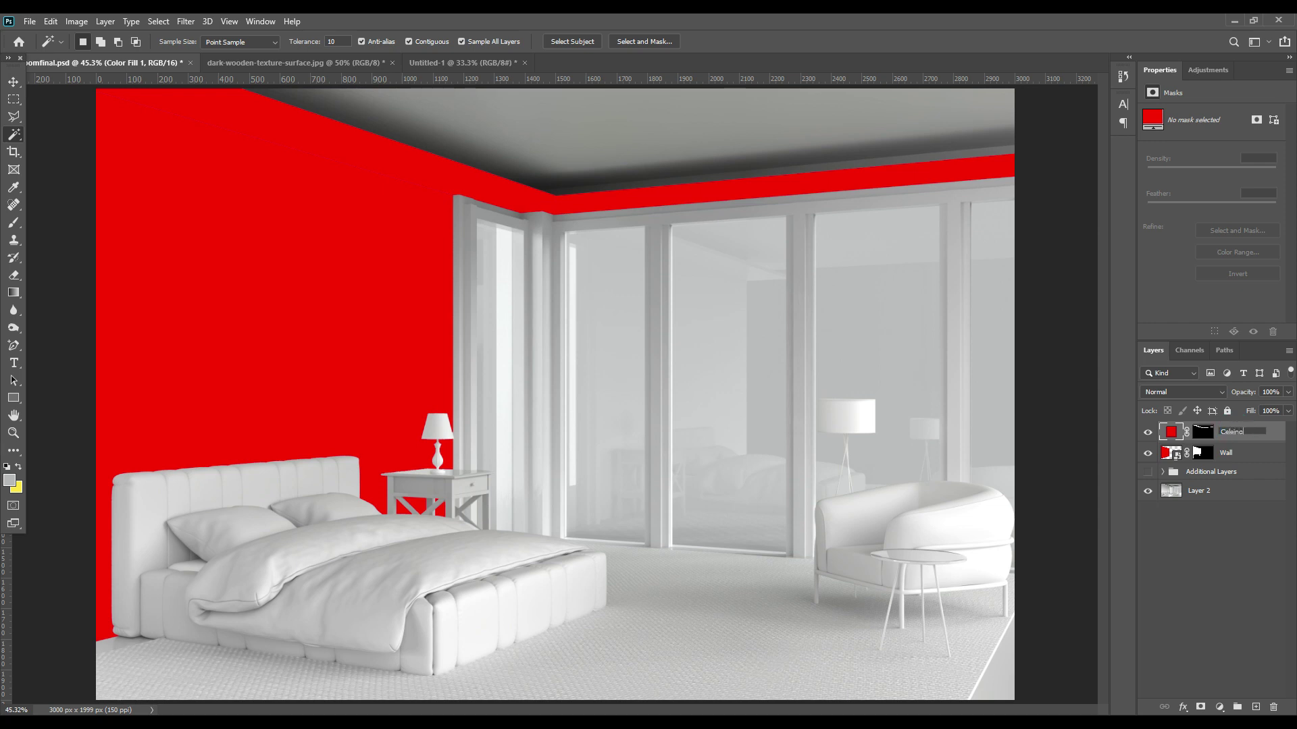
type("Celeing Bim Color")
key("Return")
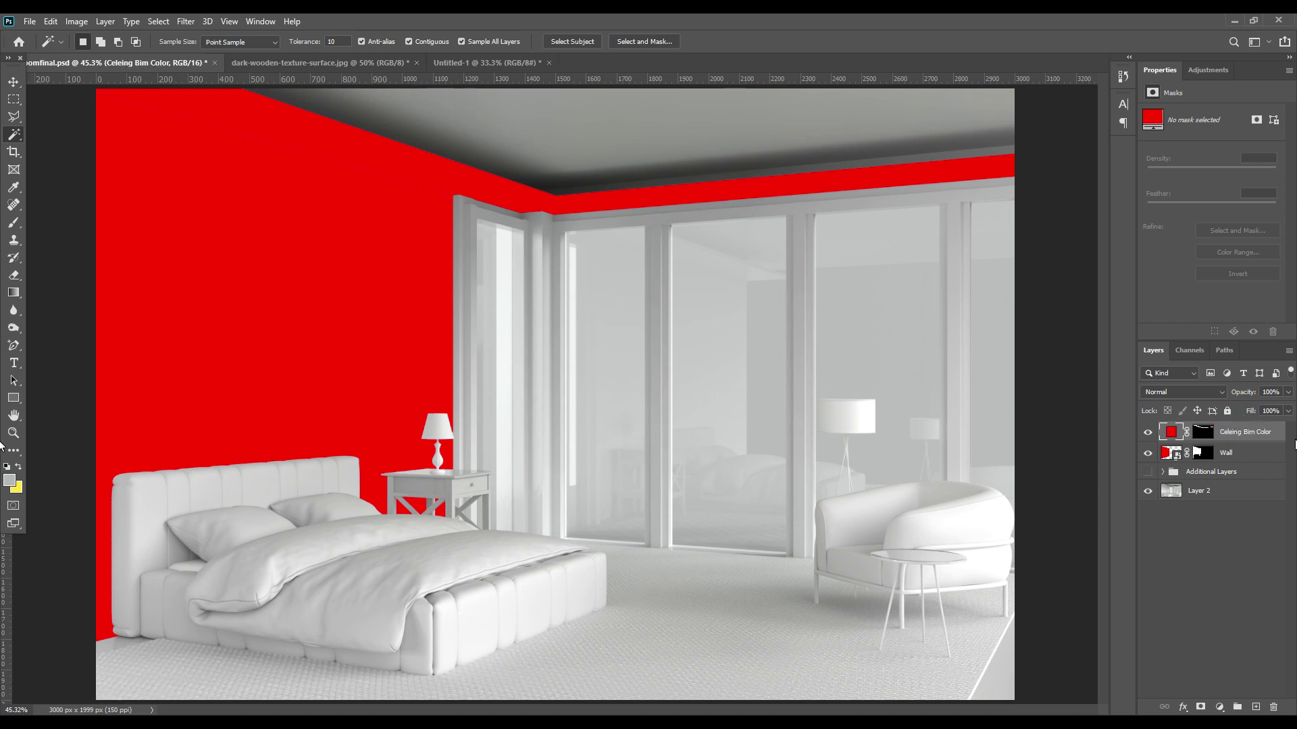
Show the Additional Layers group and select the window frame and mullion areas on the Material Selection Masks layer with the Magic Wand
left_click(1149, 473)
left_click(1163, 473)
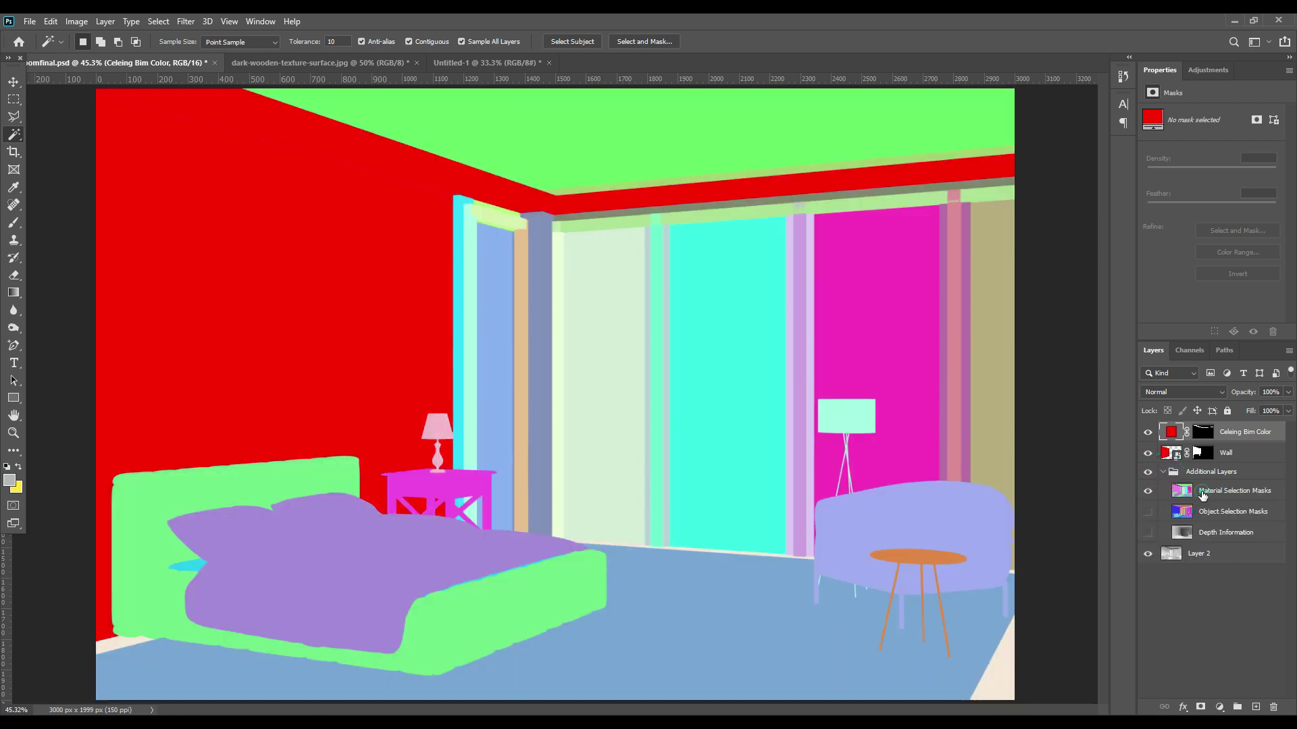
left_click(1199, 492)
left_click(499, 227, "shift")
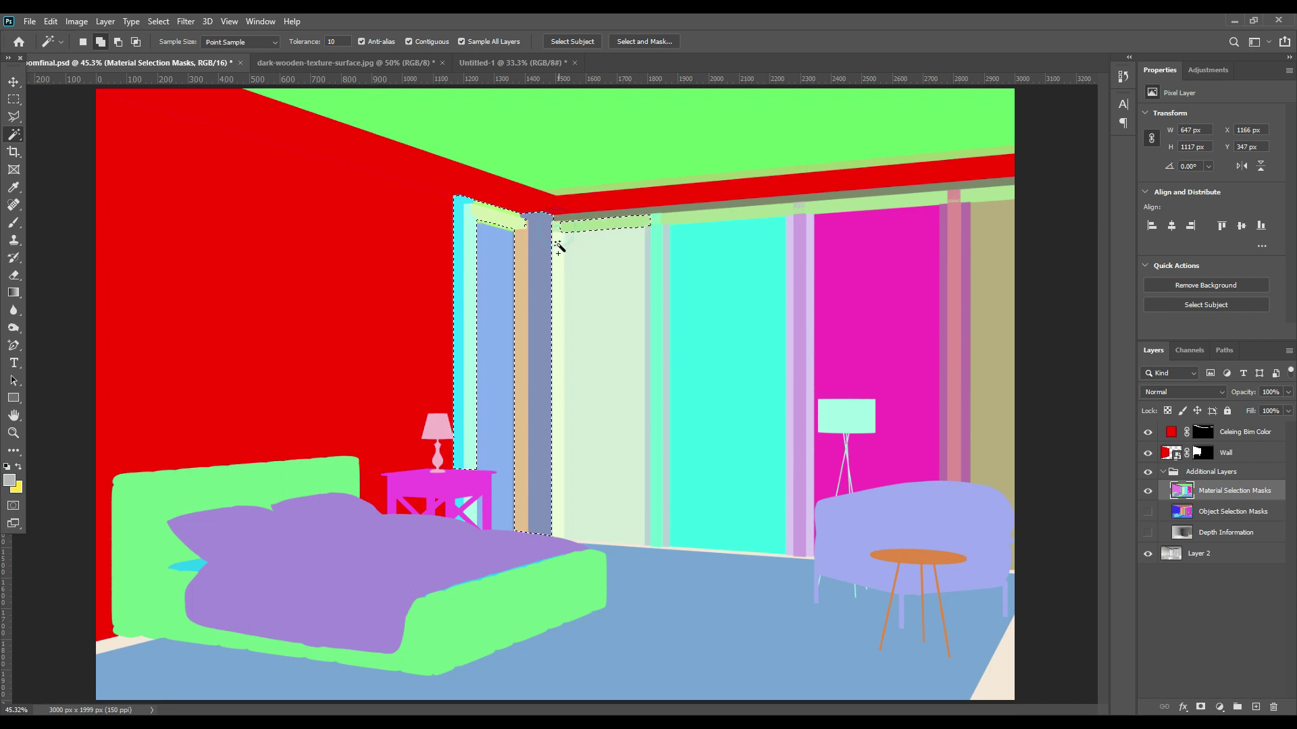
left_click(582, 221, "shift")
left_click(654, 248, "shift")
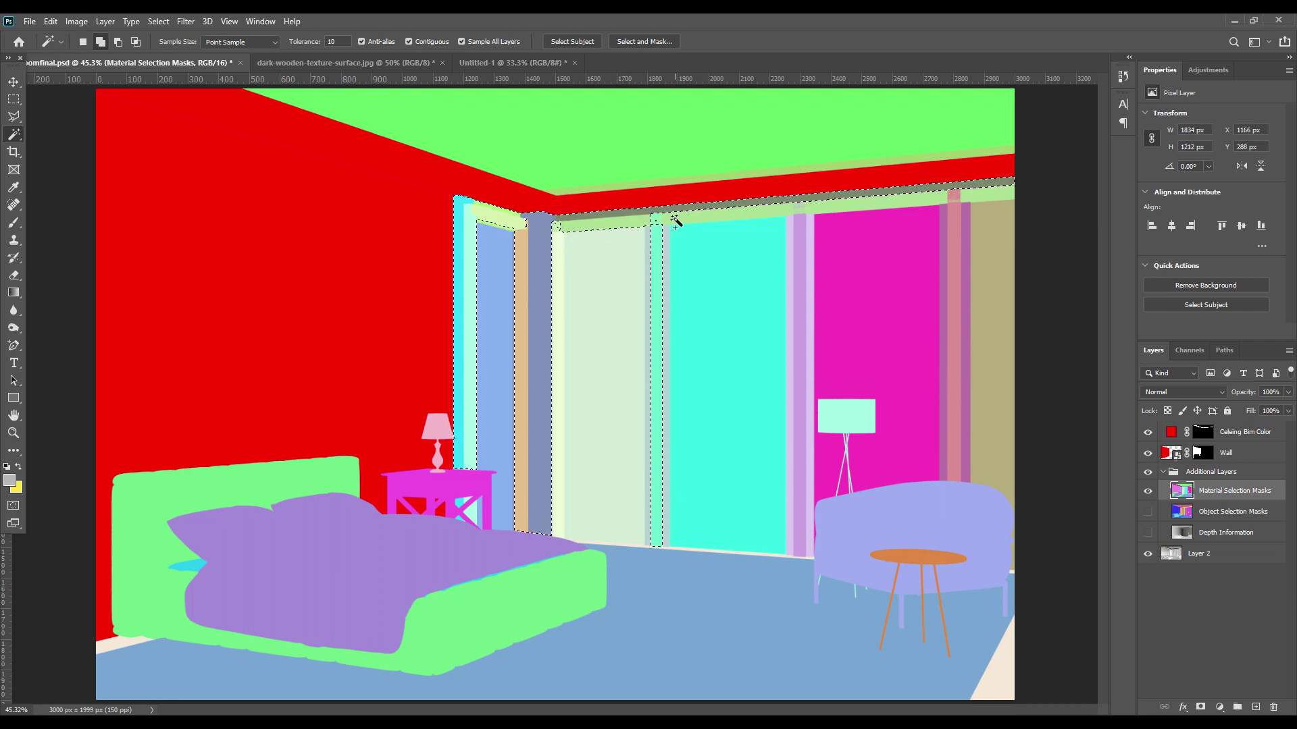
left_click(798, 232, "shift")
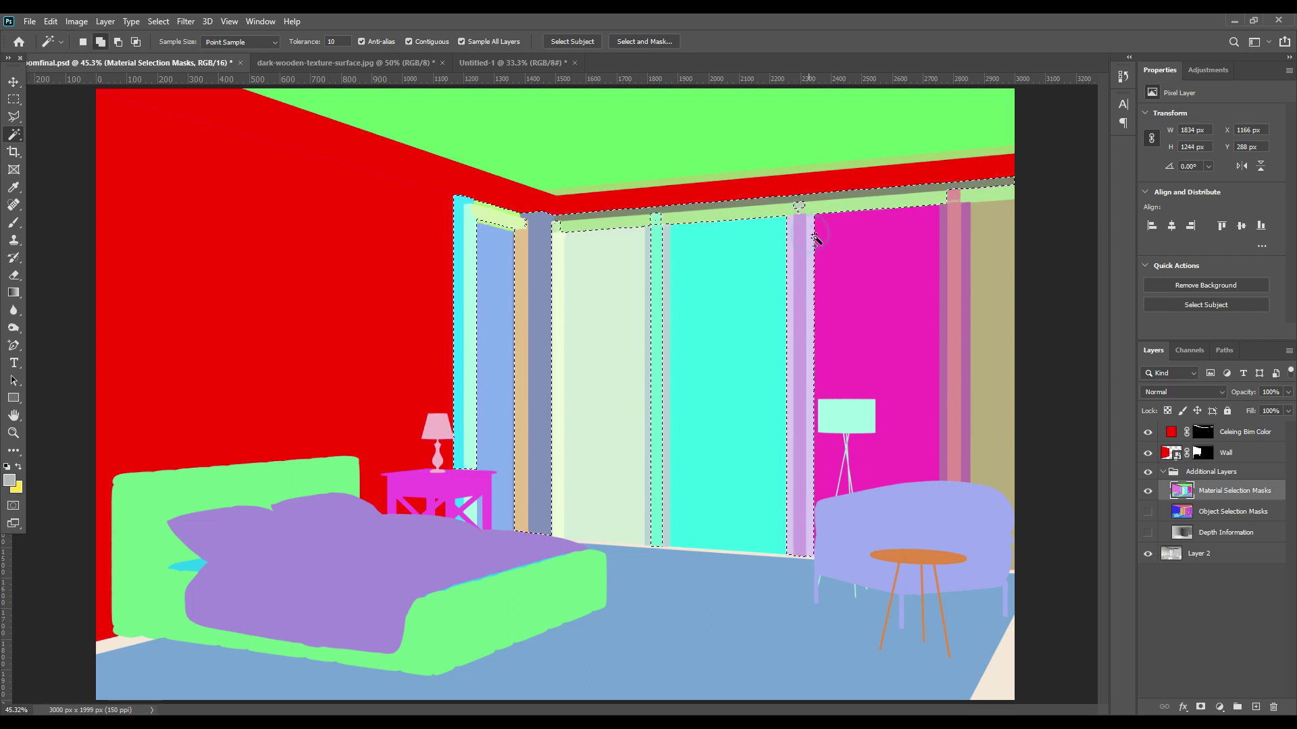
left_click(954, 244, "shift")
left_click(1007, 191, "shift")
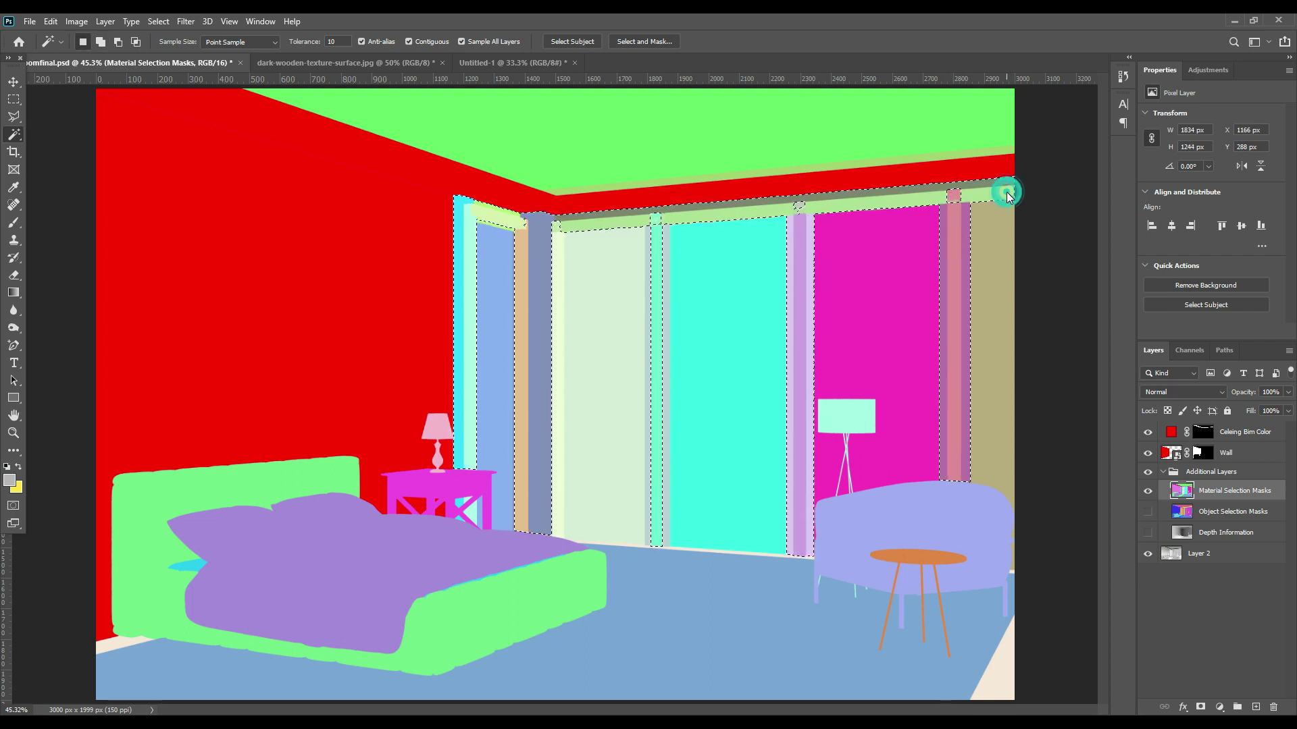
left_click(647, 252, "shift")
left_click(666, 252, "shift")
Add the unselected gaps in the upper frame of the narrow side window and beside the corner pillar using the Polygonal Lasso
key("ctrl+plus")
key("ctrl+plus")
key("ctrl+plus")
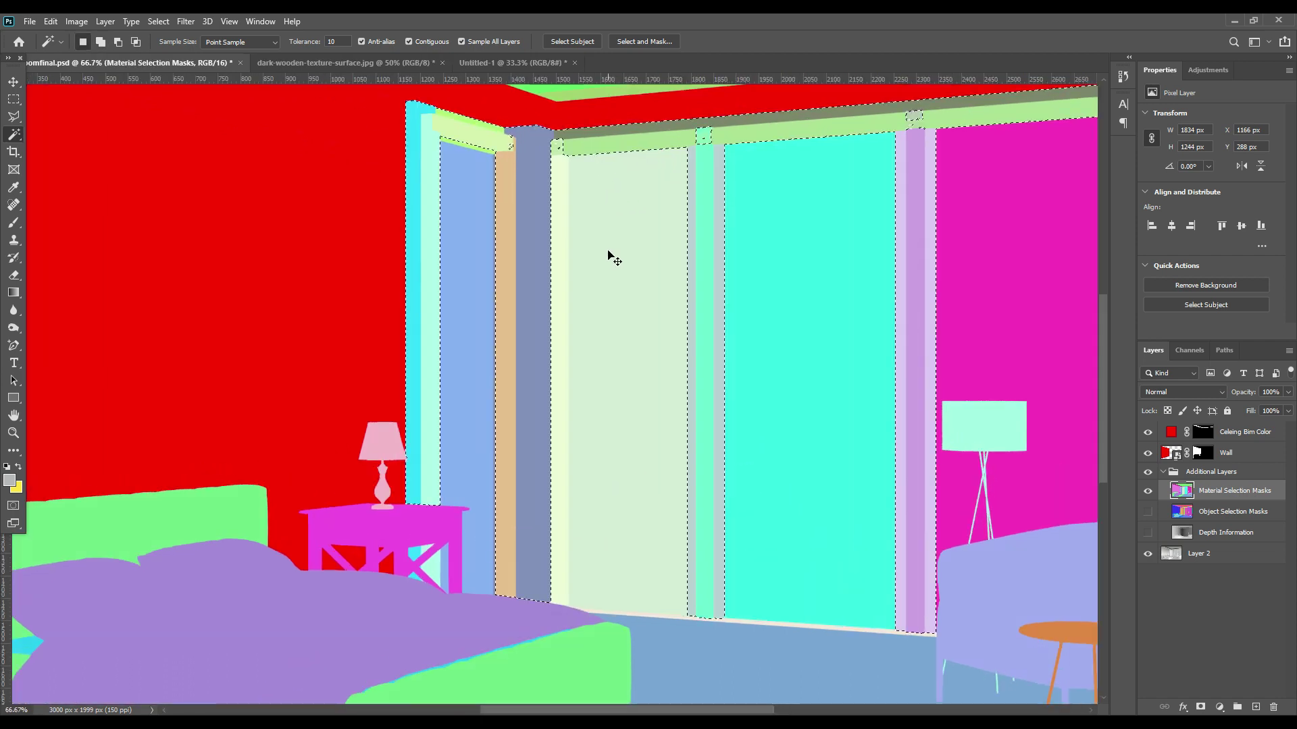
left_click_drag(519, 170, 569, 470)
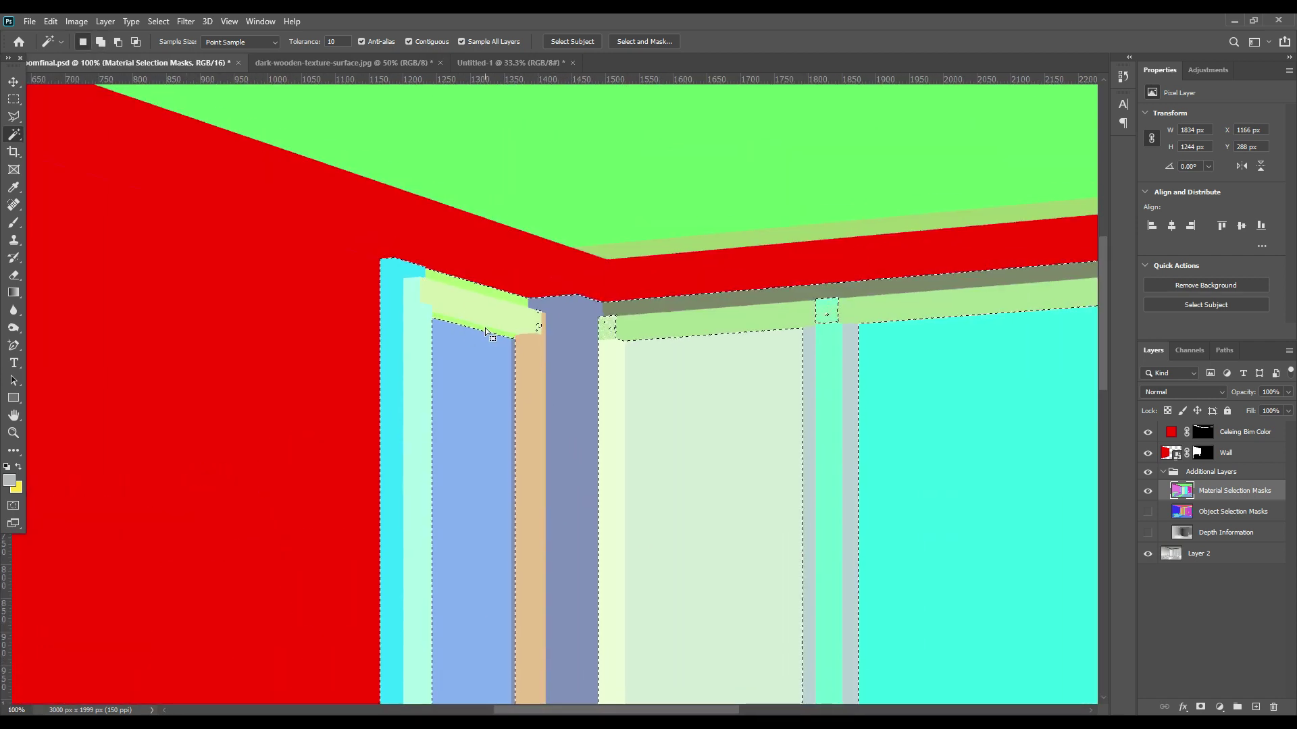
left_click(13, 116)
left_click(418, 288, "shift")
left_click(432, 278)
double_click(429, 289)
left_click(535, 337)
left_click(534, 308)
left_click(544, 312)
double_click(546, 333)
left_click(580, 344)
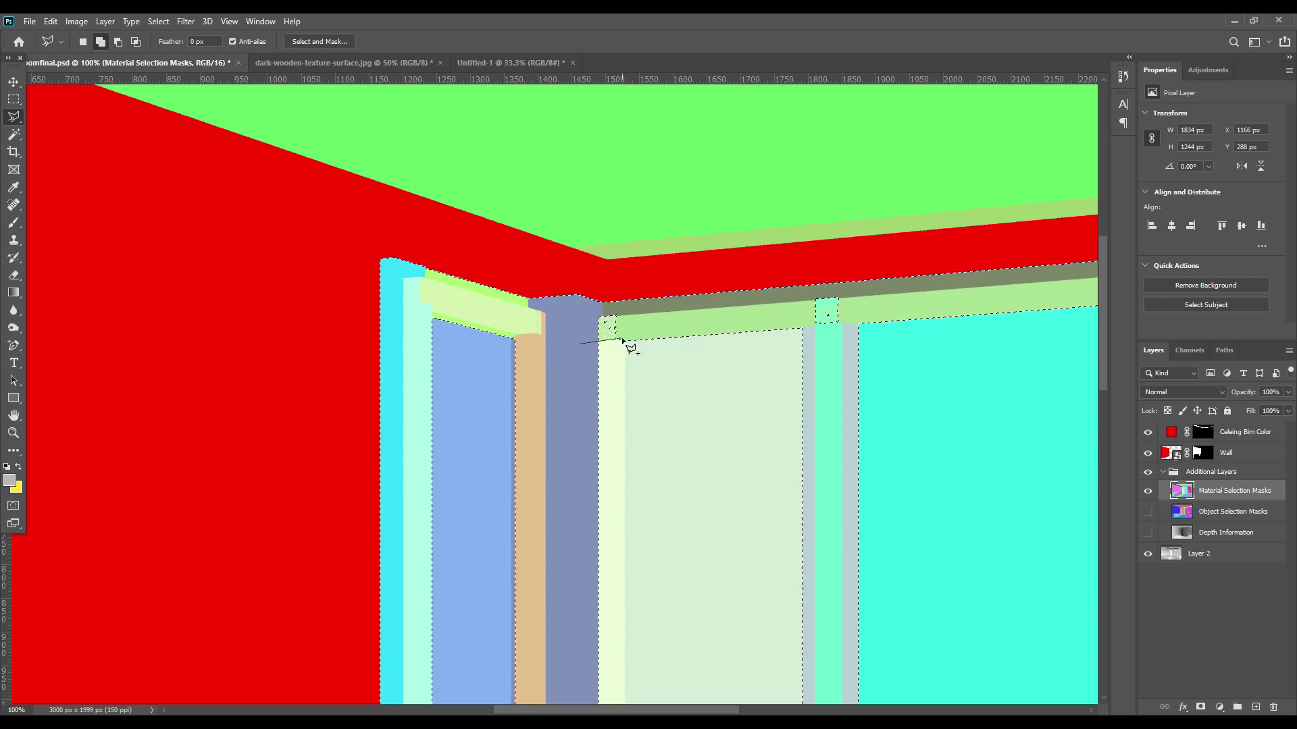
double_click(592, 309)
Add the small unselected joint above the green mullion to the window frame selection with the Polygonal Lasso
left_click(798, 302)
left_click(817, 335)
left_click(846, 340)
left_click(859, 307)
left_click(854, 289)
double_click(802, 293)
left_click_drag(938, 301, 490, 296)
Add the unselected joints above the purple and pink mullions to the window frame selection with the Polygonal Lasso
left_click(670, 272)
left_click(683, 316)
left_click(684, 315)
left_click(707, 313)
left_click(722, 301)
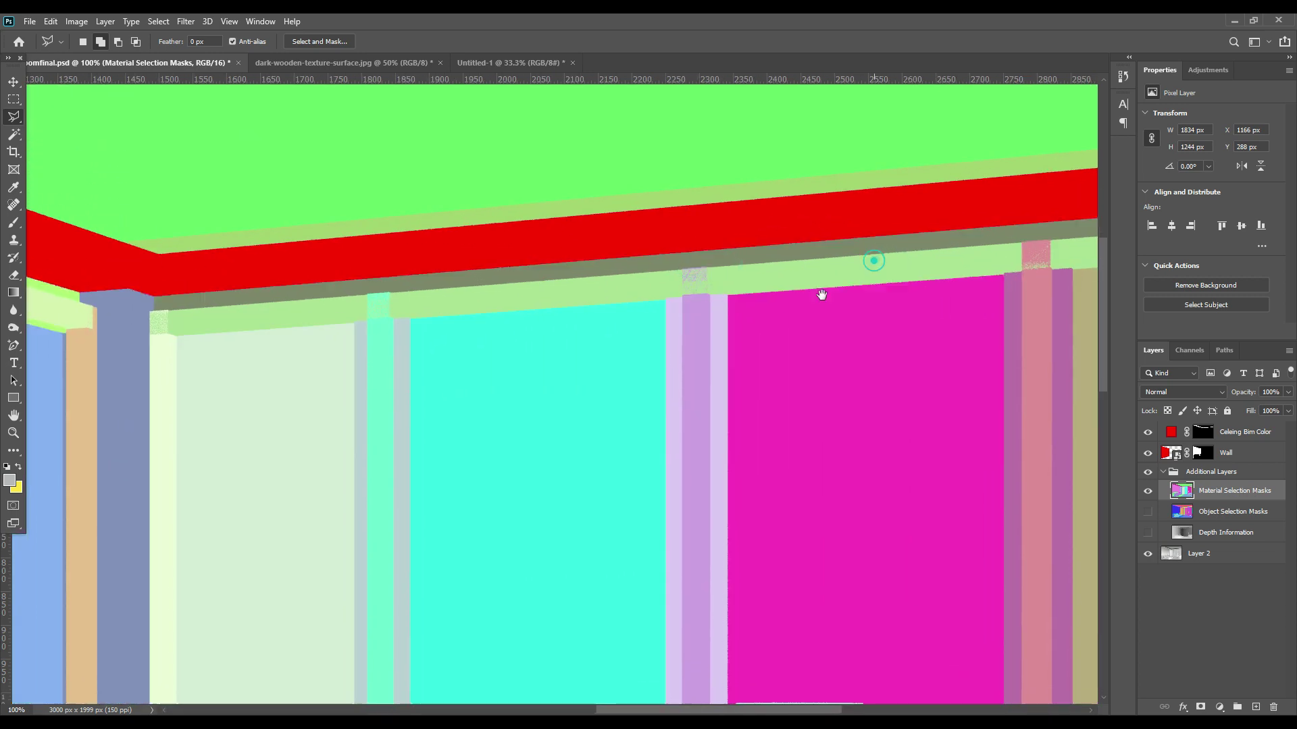
scroll(819, 300, "right", 5)
scroll(819, 301, "up", 2)
left_click(798, 301)
left_click(803, 351)
left_click(834, 370)
left_click(856, 356)
double_click(881, 295)
Check the frame selection against the white render and lasso the pale yellow strip beside the corner pillar into it
left_click_drag(821, 645, 849, 396)
left_click_drag(720, 598, 943, 333)
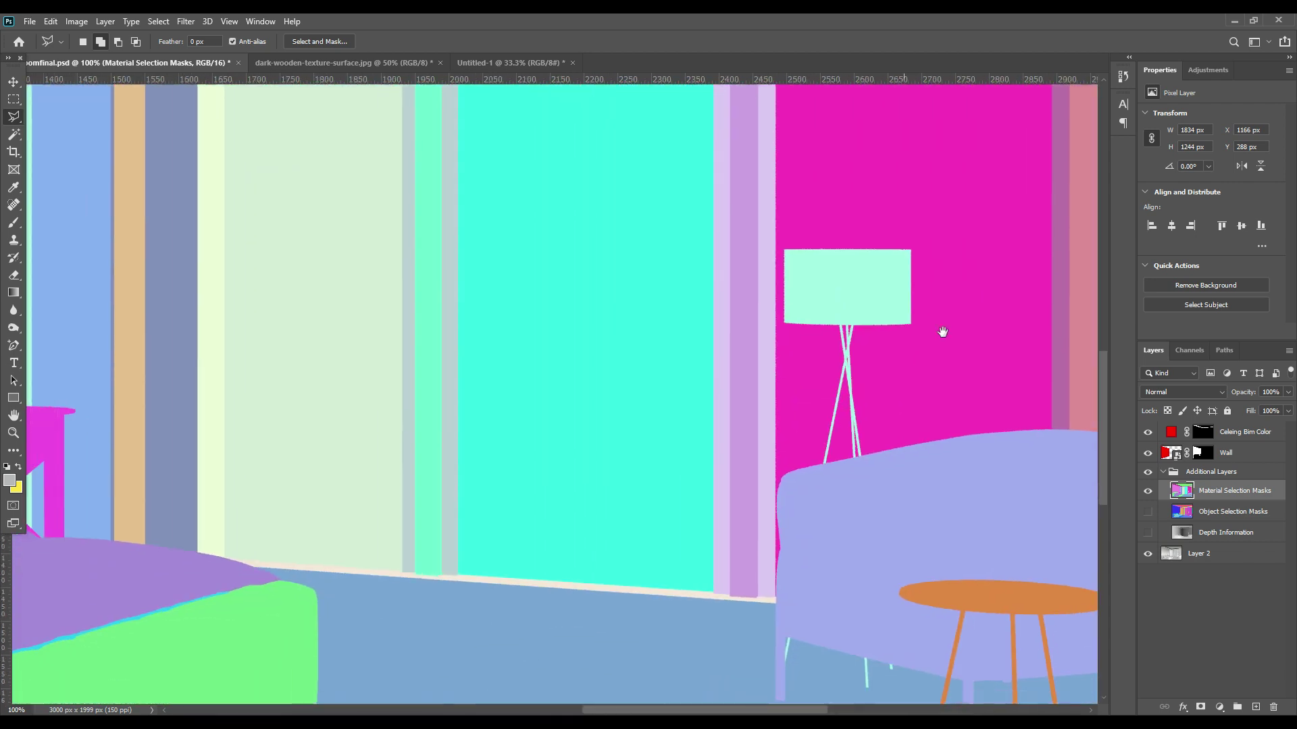
scroll(943, 332, "left", 4)
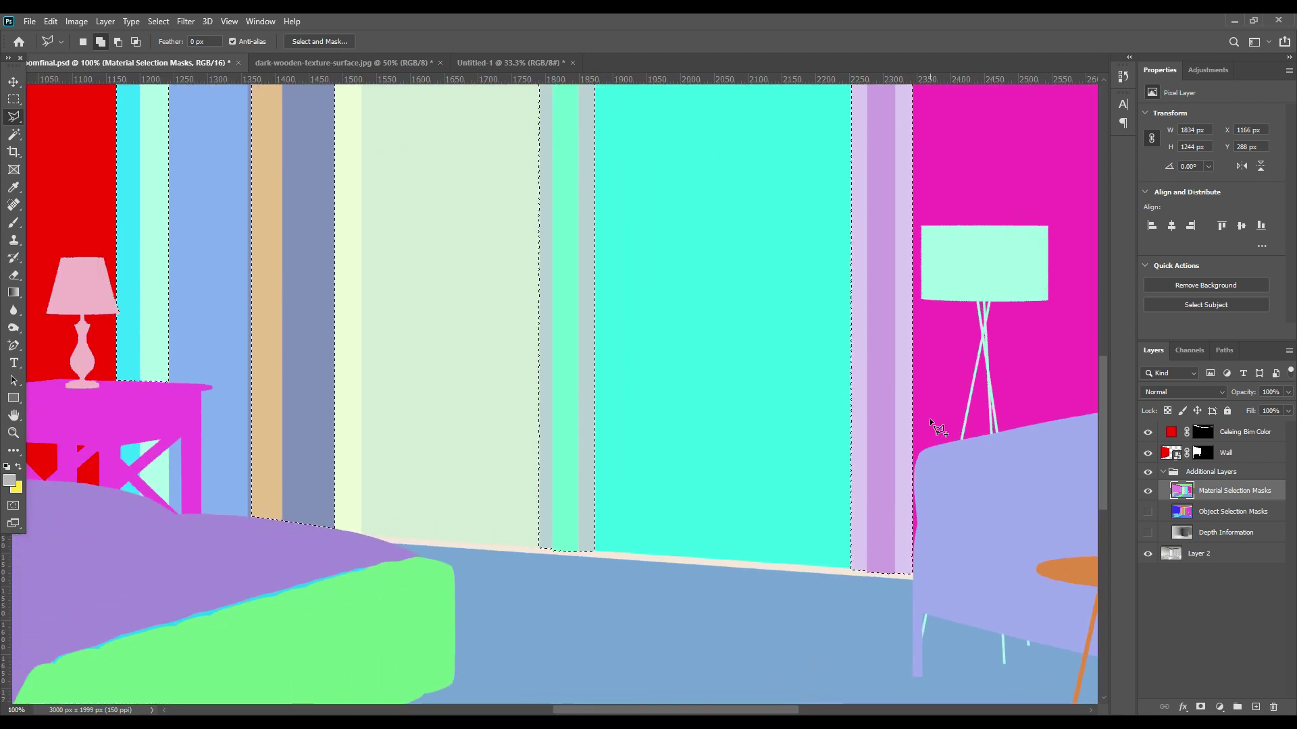
left_click(1148, 490)
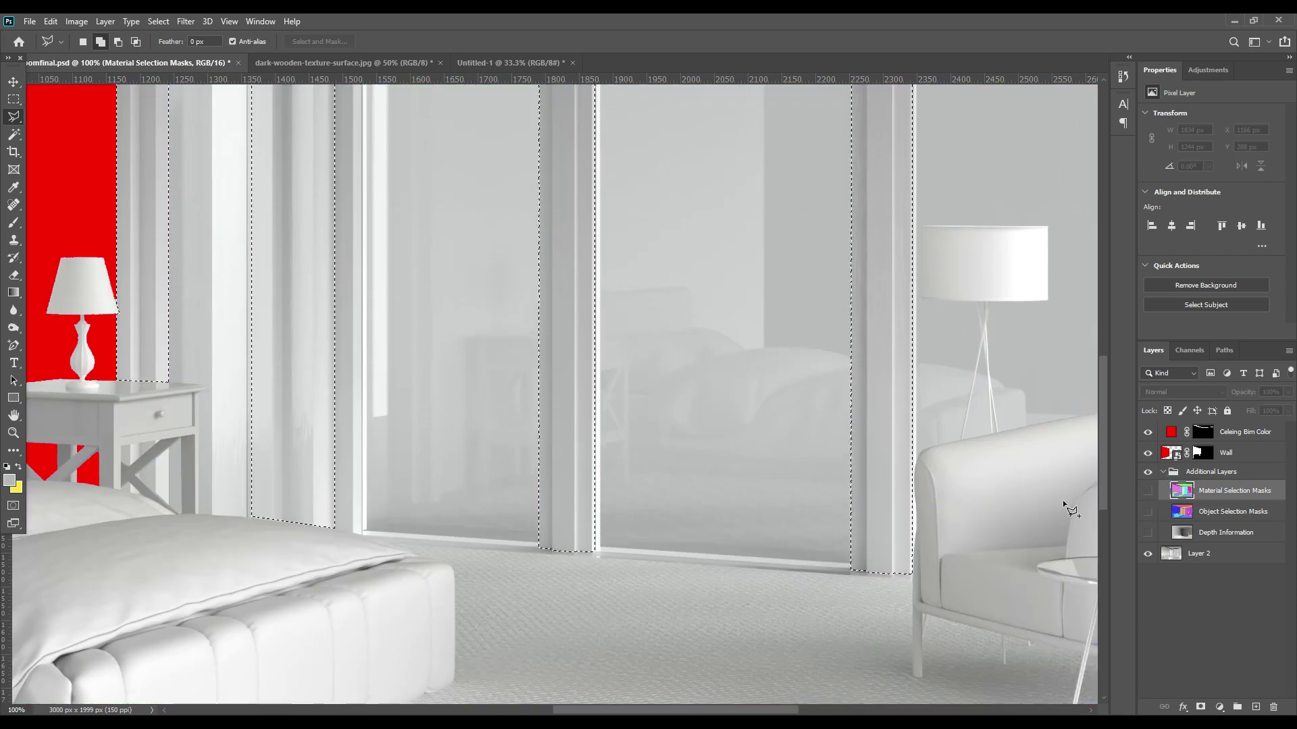
left_click_drag(451, 147, 582, 452)
left_click(1148, 492)
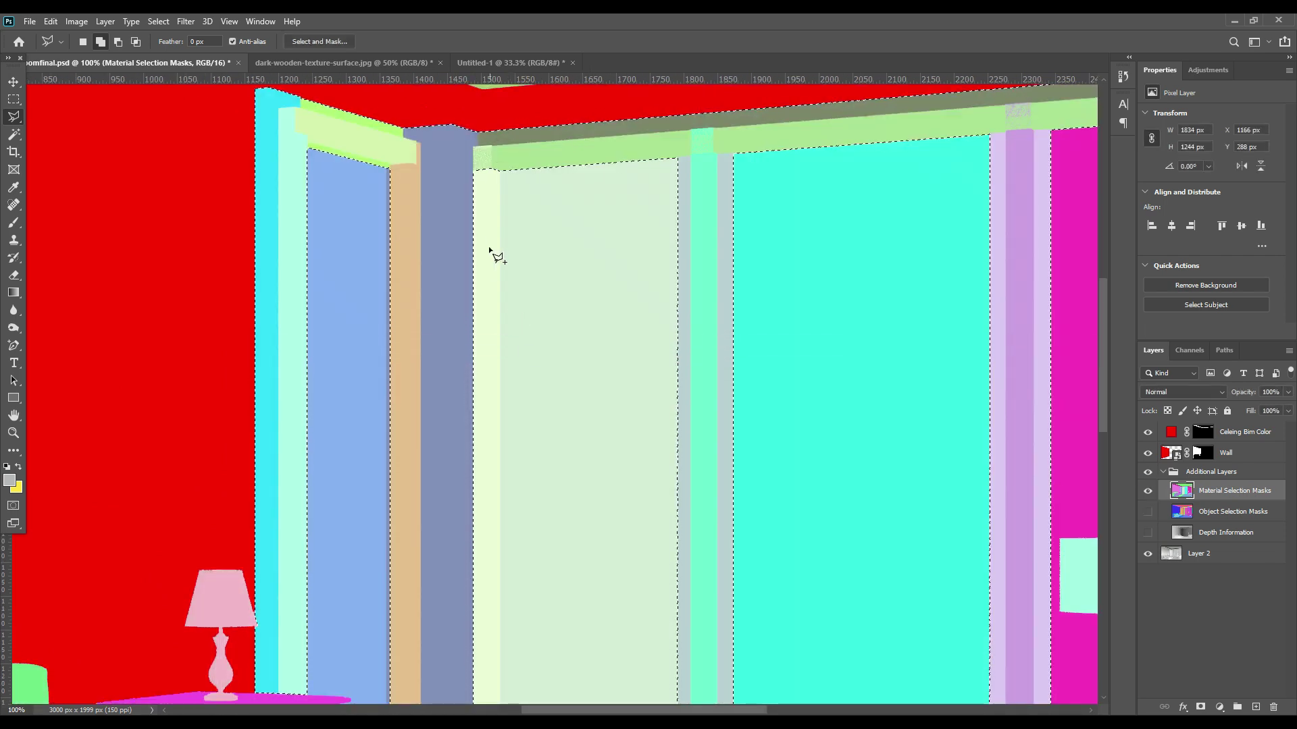
left_click(500, 169)
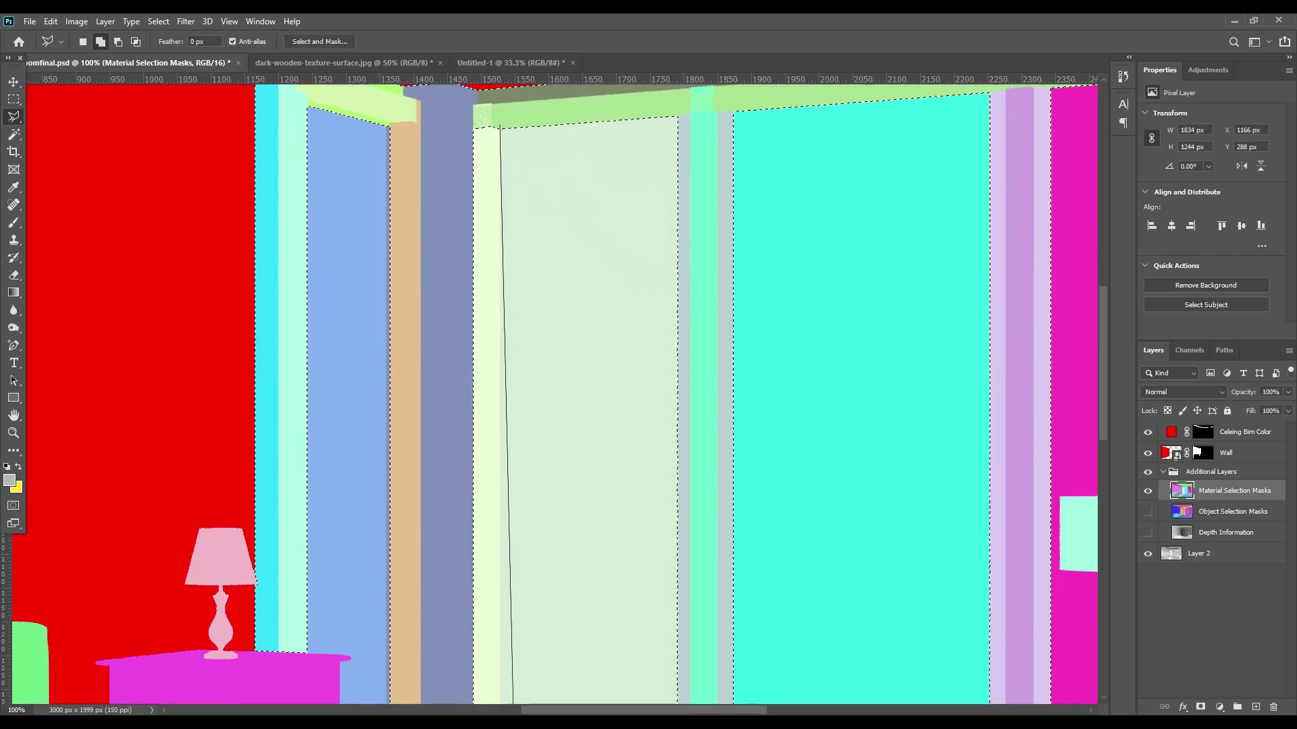
left_click(500, 579)
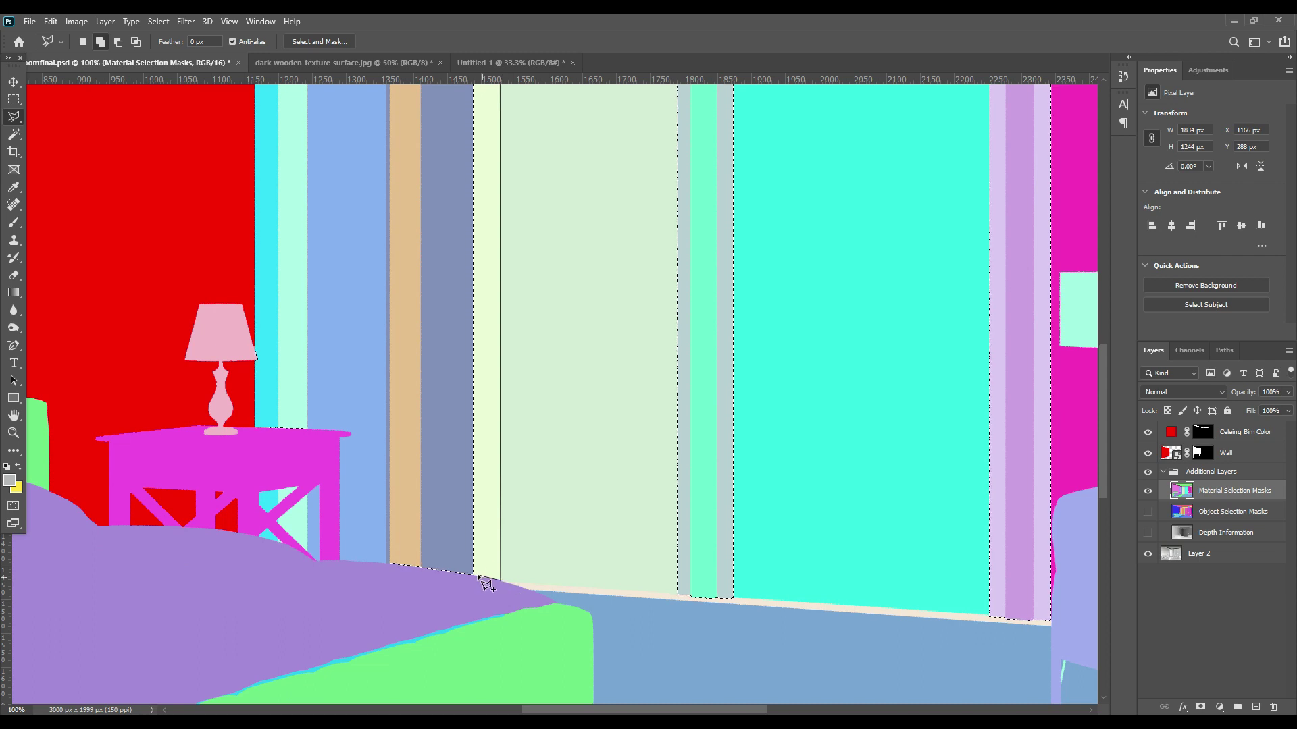
double_click(470, 573)
Add the remaining unselected upper part of the pale yellow strip and its joint with the top rail to the selection
left_click_drag(438, 360, 551, 598)
left_click(615, 132)
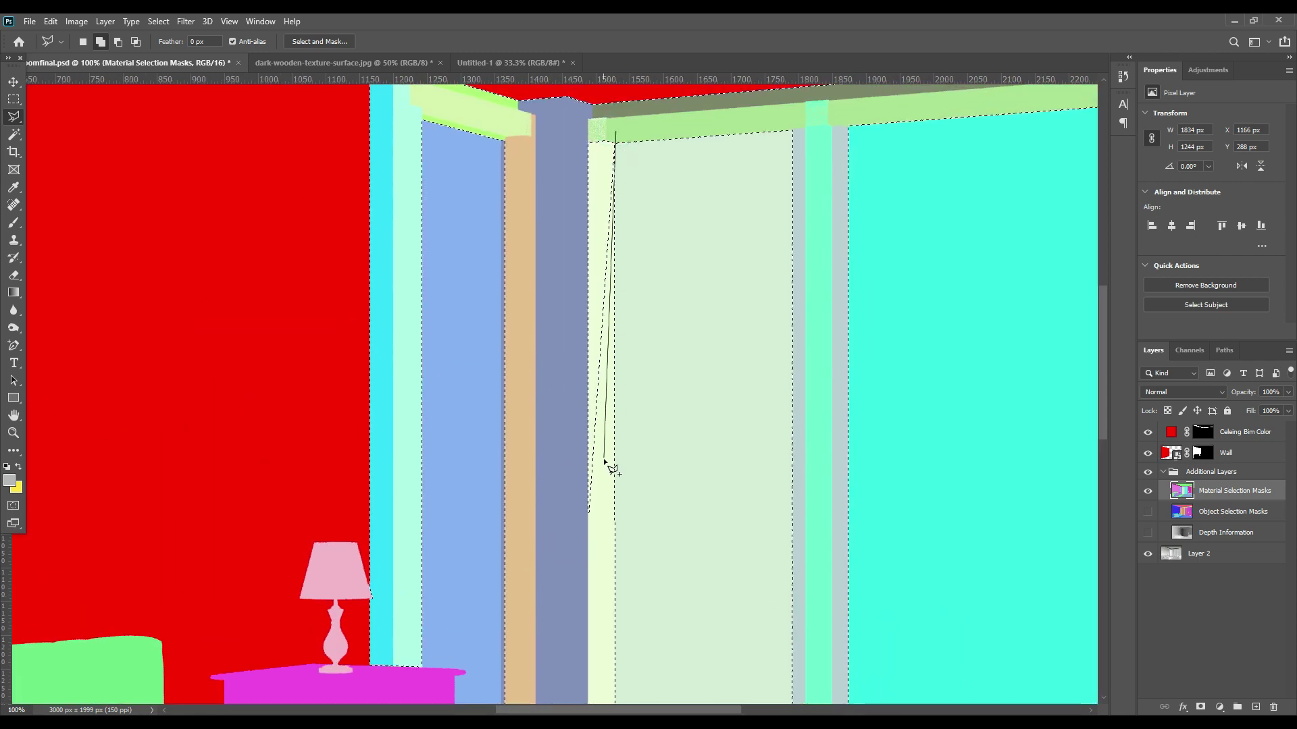
left_click(613, 135)
left_click(592, 537)
left_click(560, 514)
double_click(567, 104)
left_click(615, 135)
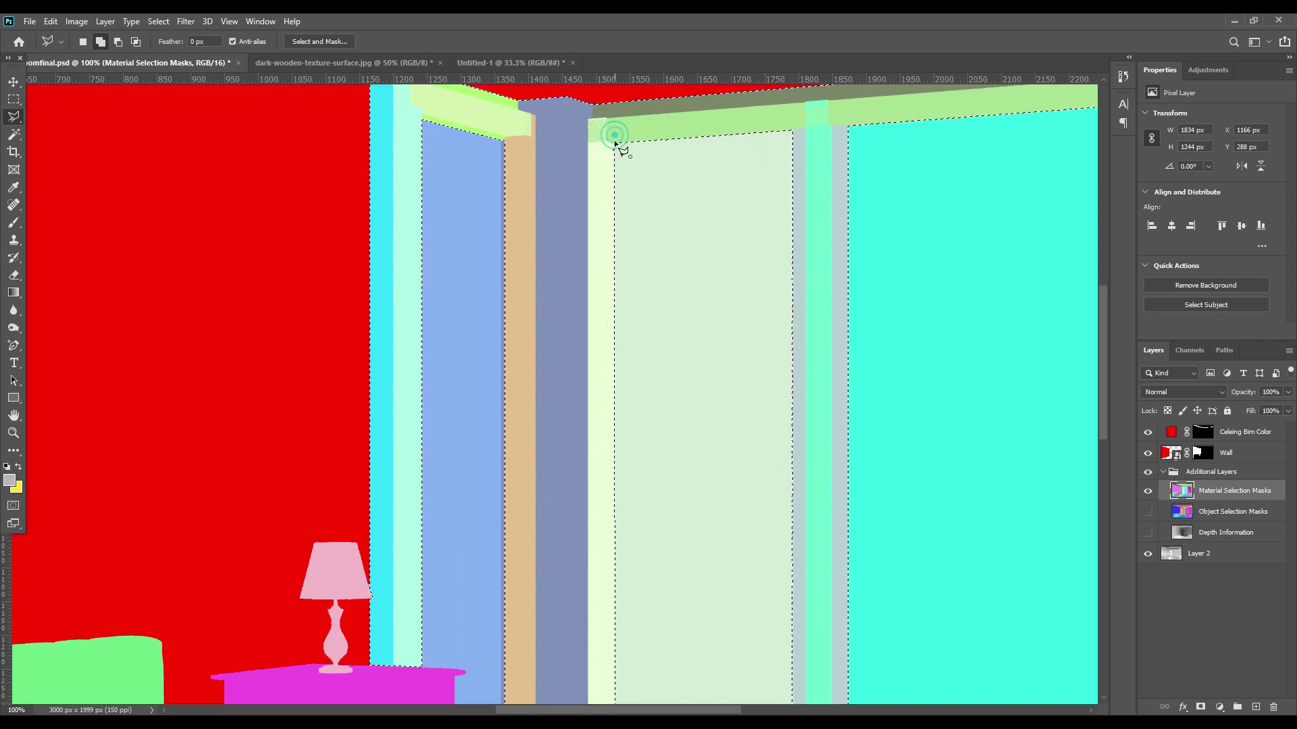
left_click(614, 173)
left_click(600, 178)
double_click(594, 122)
Add the thin cream bottom rail between the bed and the armchair to the frame selection with the Polygonal Lasso
mouse_move(868, 588)
left_mouse_down()
mouse_move(747, 313)
mouse_move(709, 273)
left_mouse_up()
left_click(451, 319)
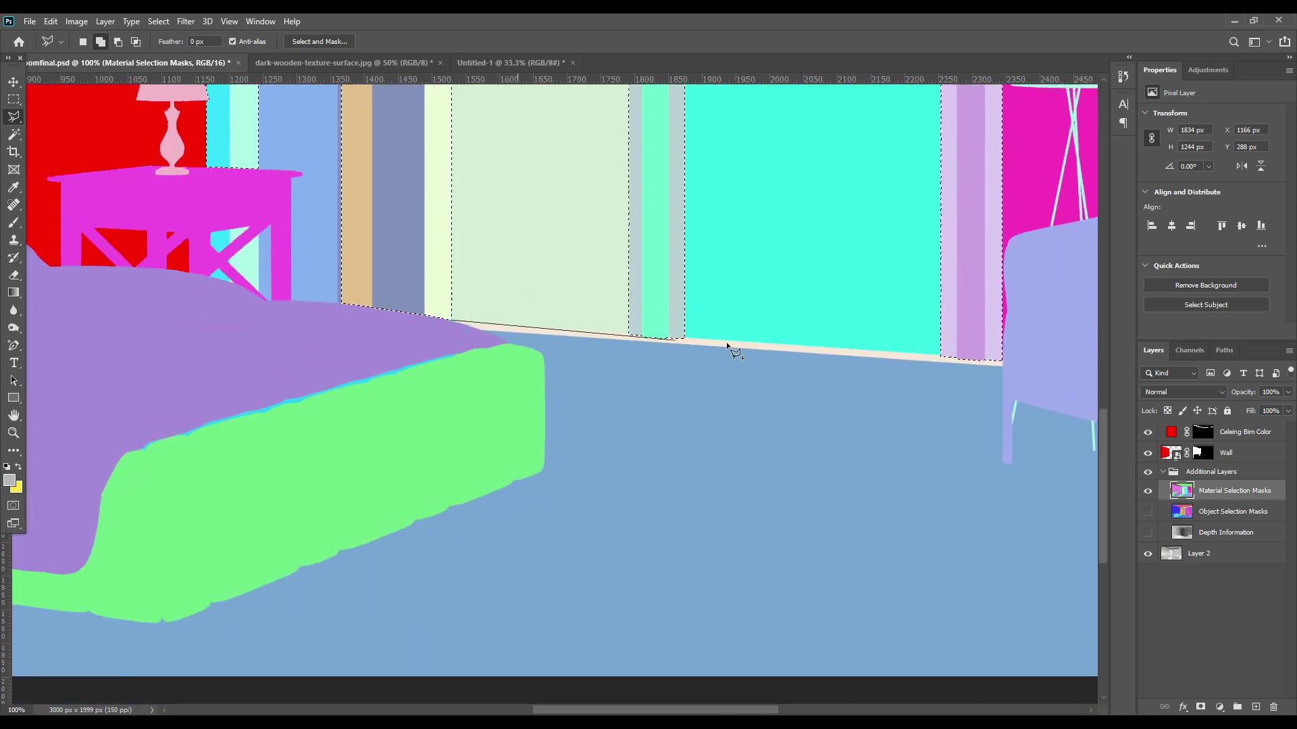
left_click(1002, 363)
left_click(1002, 366)
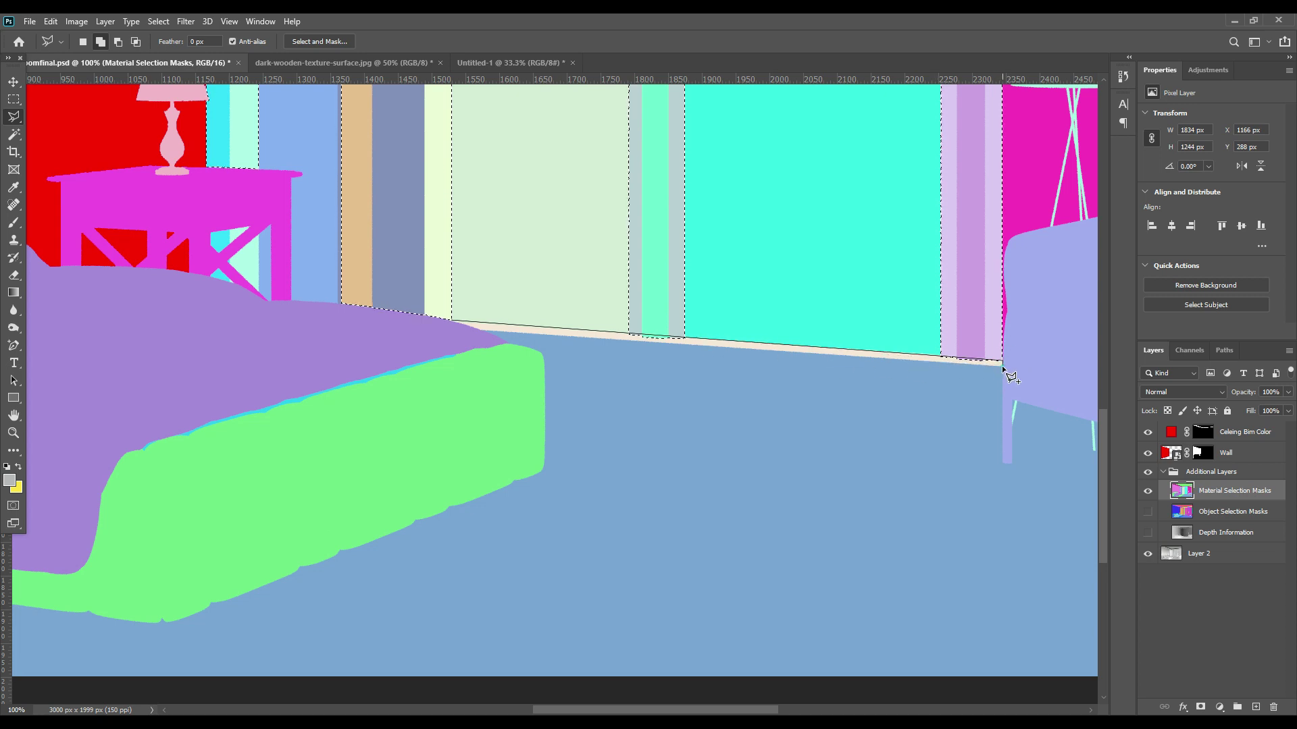
left_click(449, 318)
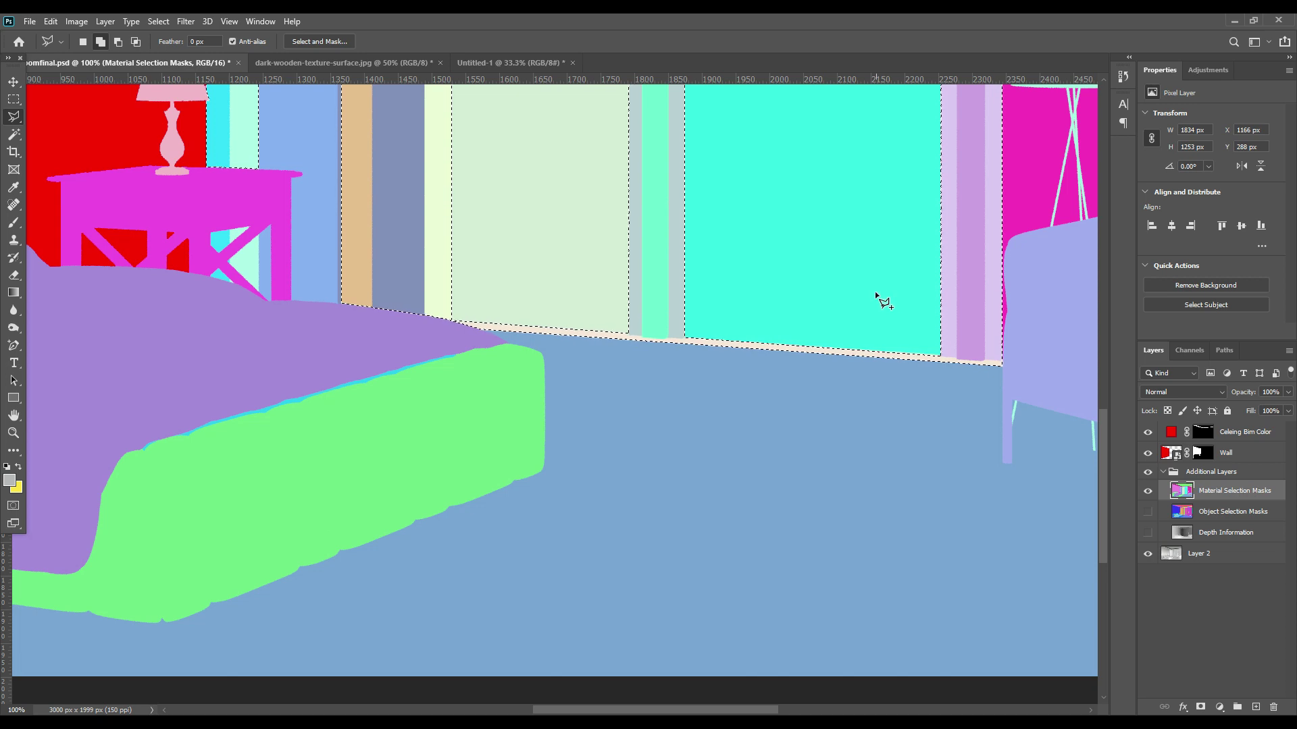
Hide and collapse the Additional Layers group to reveal the white render with the whole image in view
key("ctrl+0")
left_click(1150, 491)
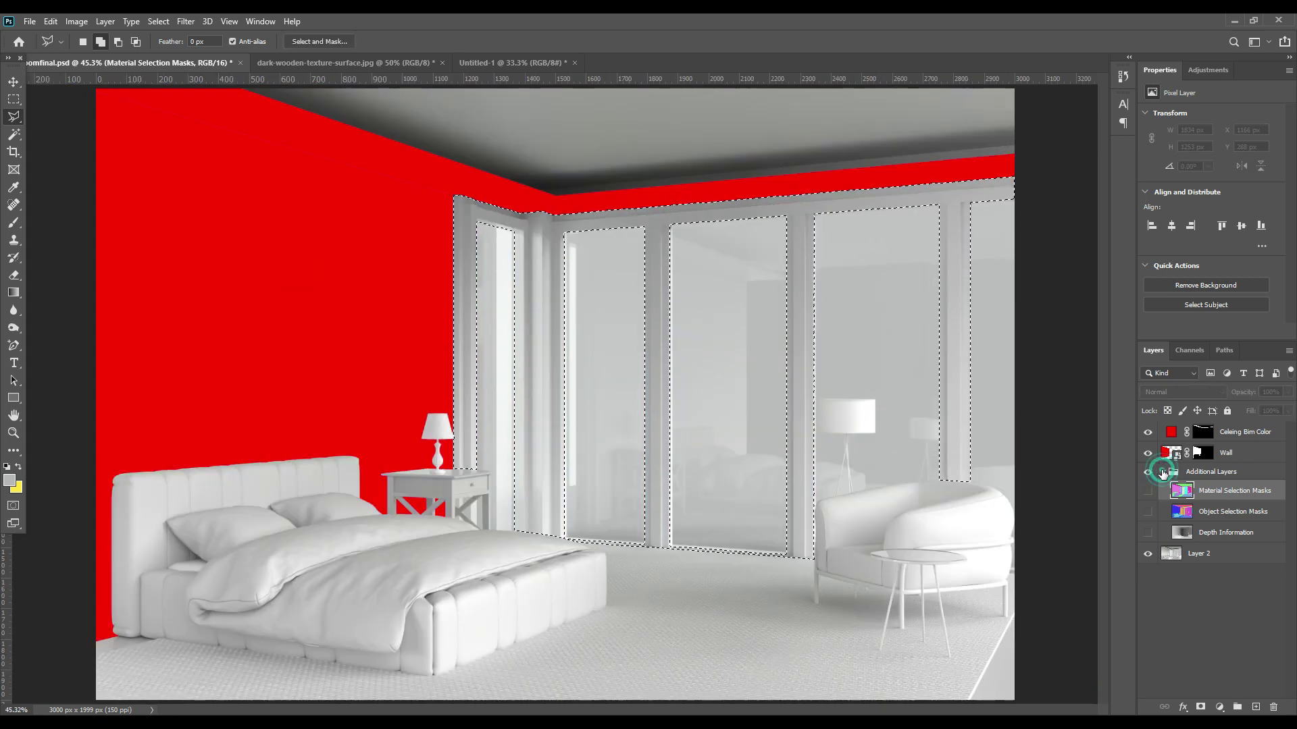
left_click(1147, 471)
left_click(1162, 471)
Fill the window frame selection with a black Solid Color layer and rename that layer "Window Frame"
left_click(1219, 707)
left_click(1218, 468)
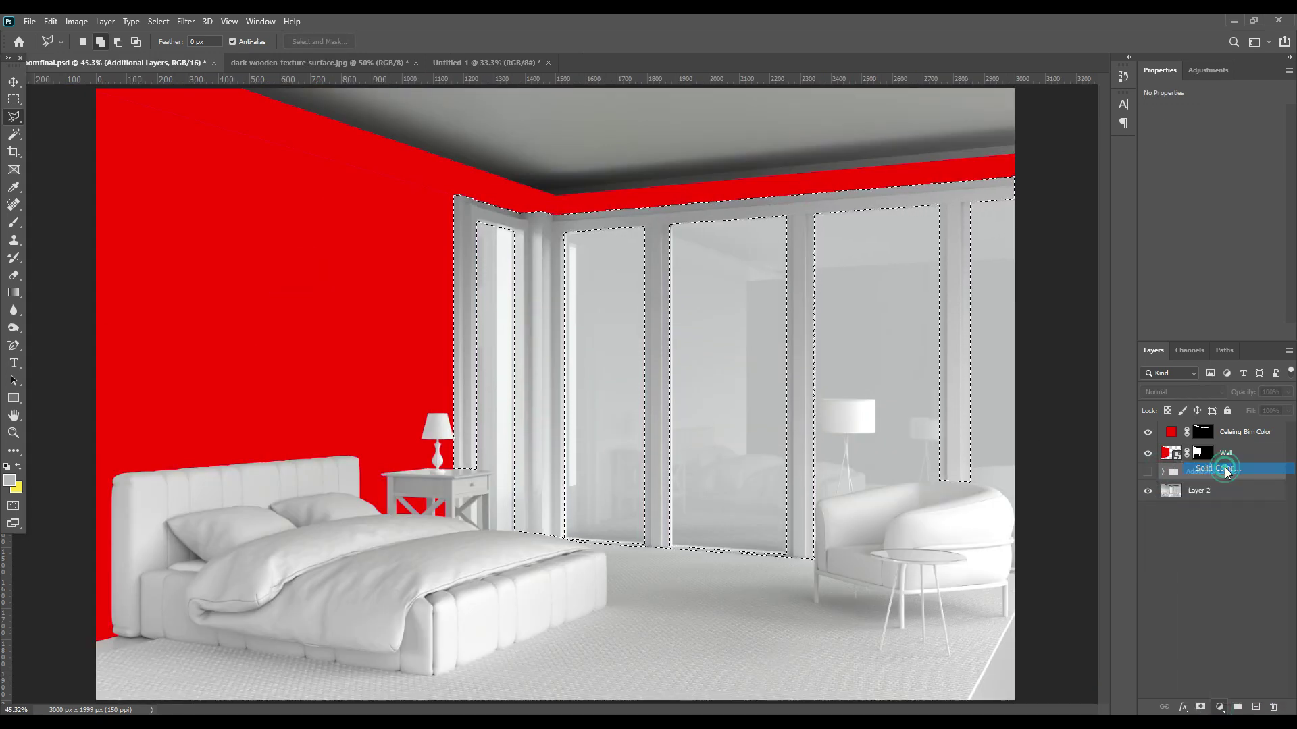
left_click_drag(833, 410, 818, 533)
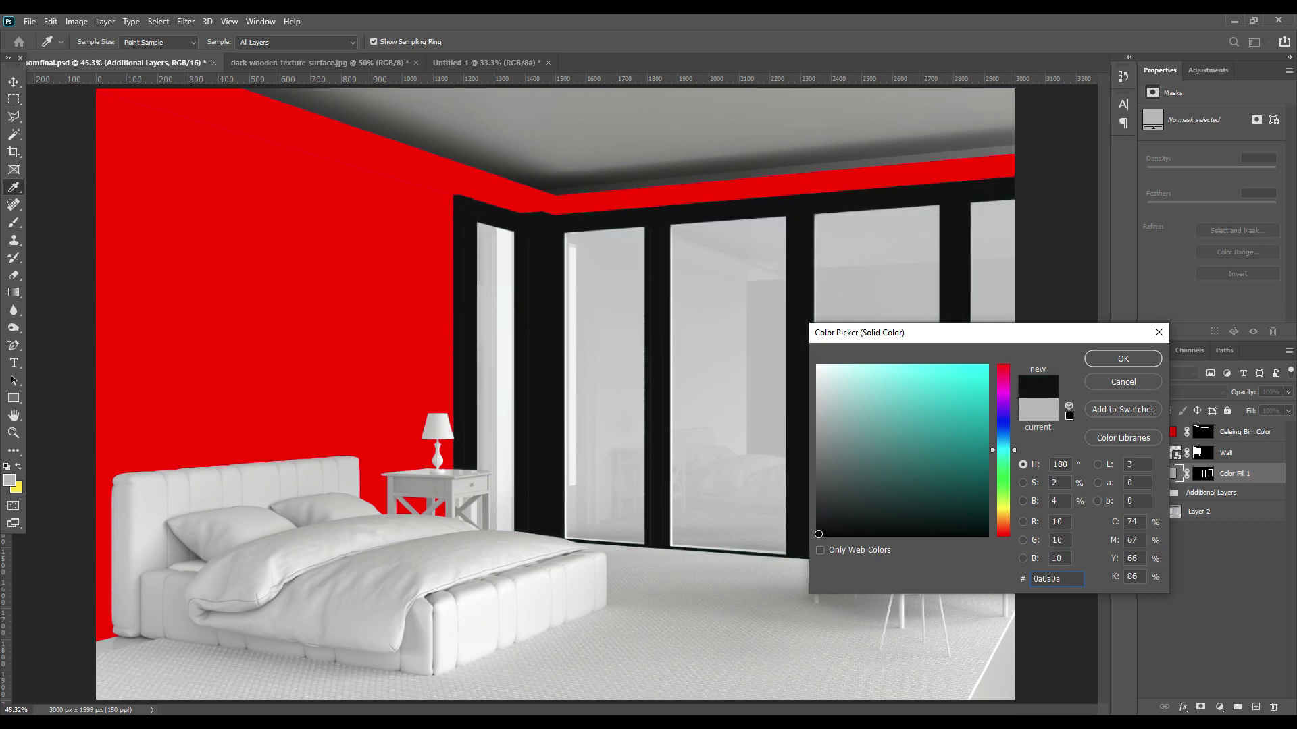
left_click(1123, 358)
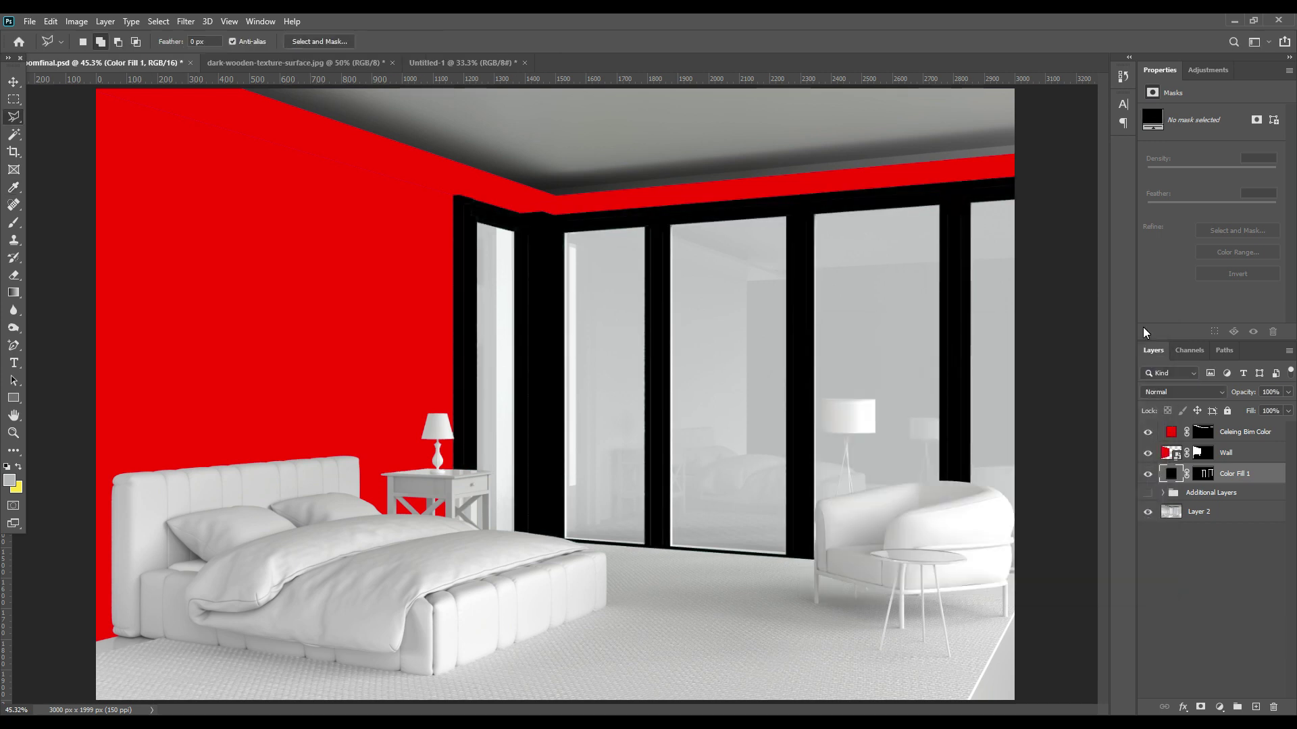
double_click(1235, 474)
key("Return")
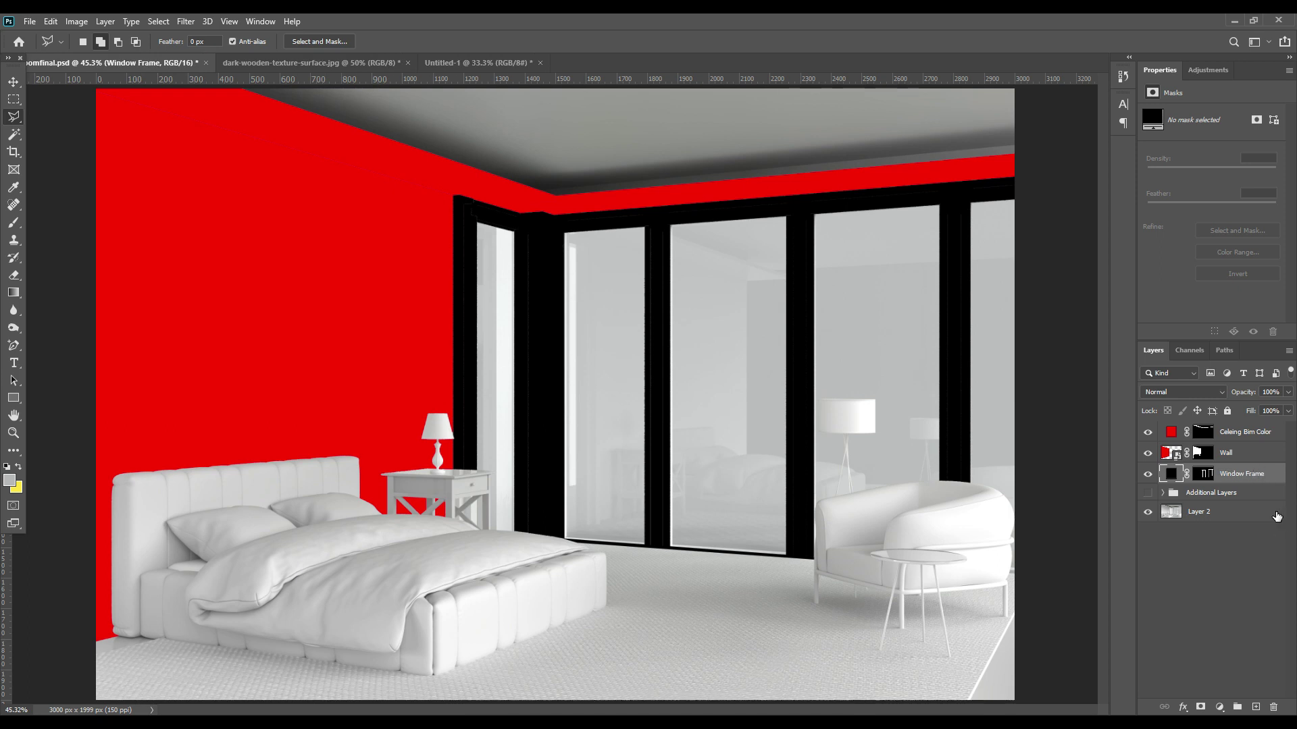
Show the Additional Layers group and select the blue carpet area on the Material Selection Masks layer with the Magic Wand
left_click(1164, 495)
left_click(1148, 492)
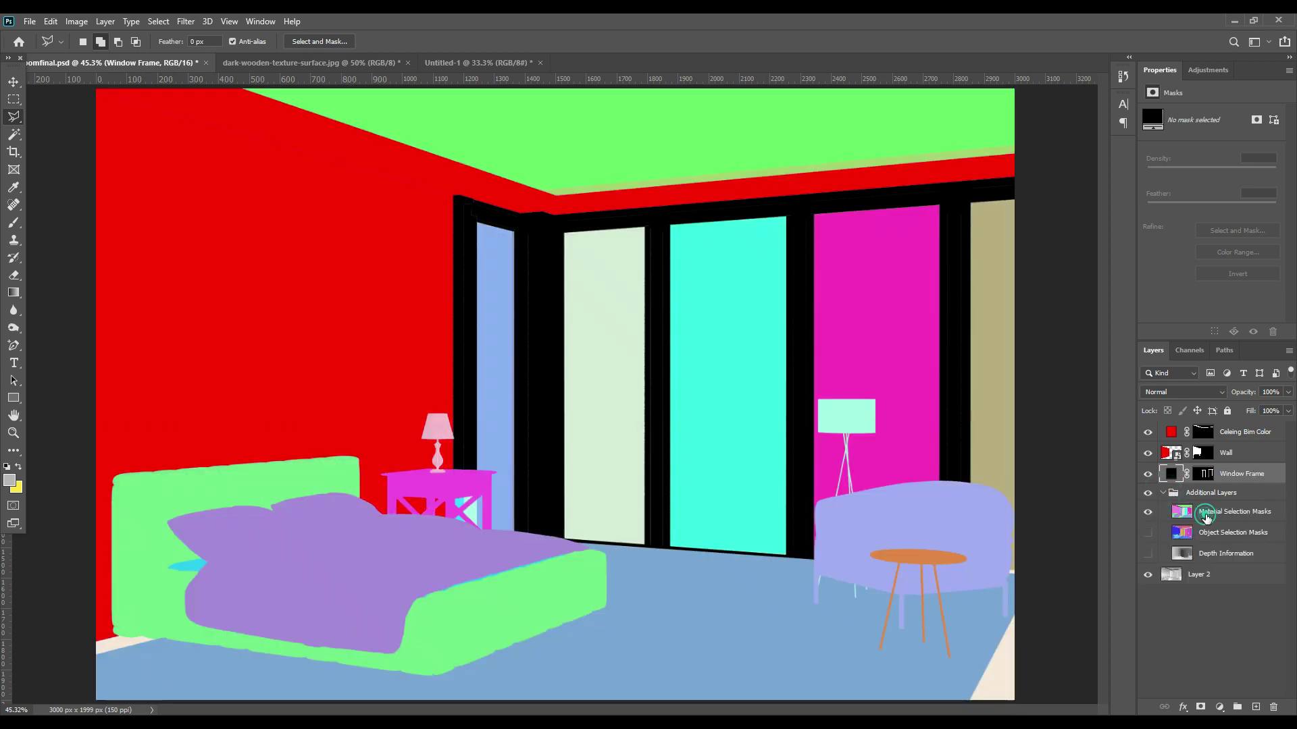
left_click(1215, 512)
left_click(14, 136)
left_click(678, 620)
Hide the mask group and fill the carpet selection with a Solid Color layer in salmon #ffa076
left_click(1162, 493)
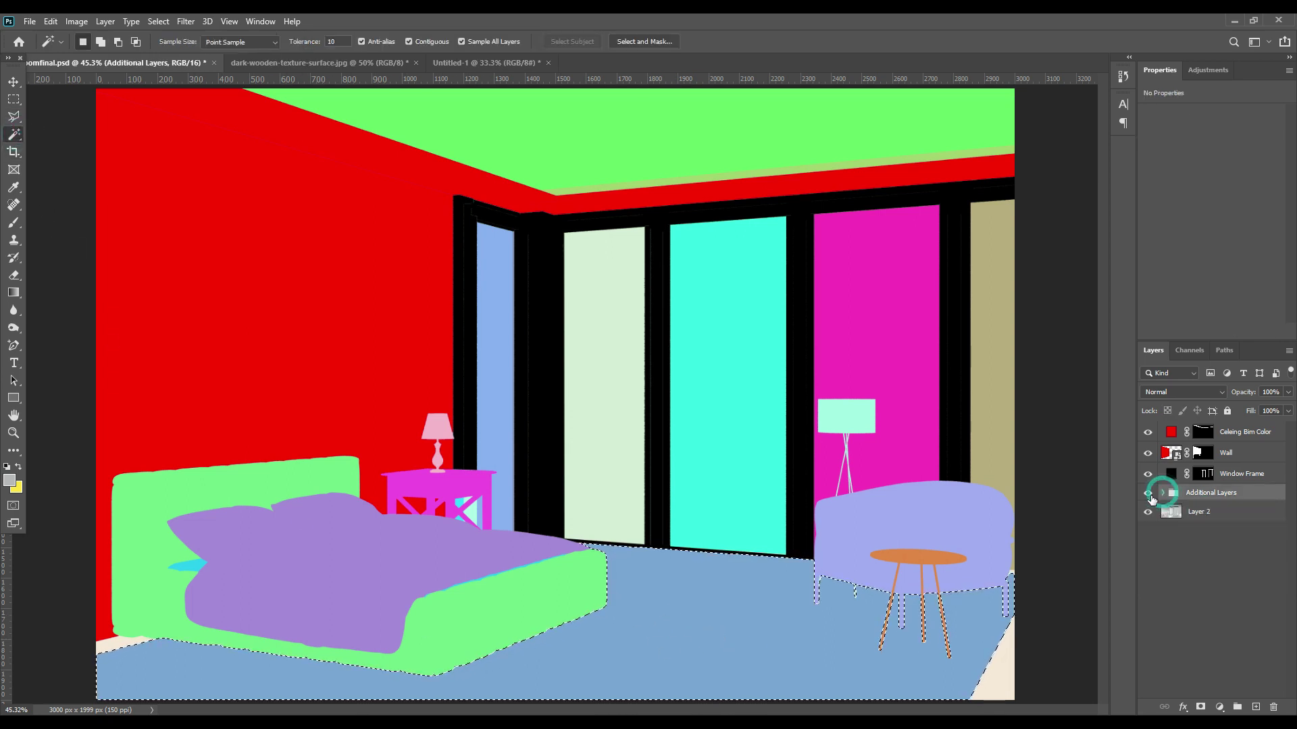
left_click(1149, 494)
left_click(1218, 466)
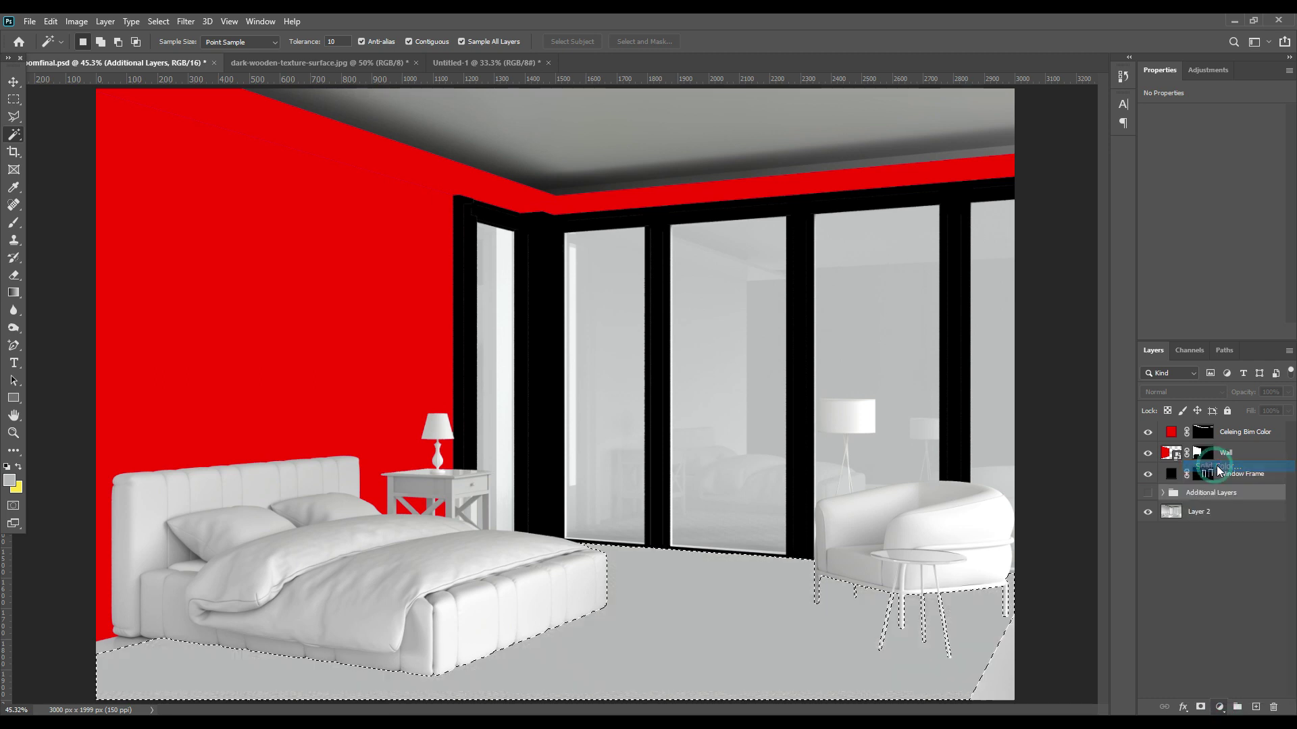
left_click_drag(1007, 516, 1004, 530)
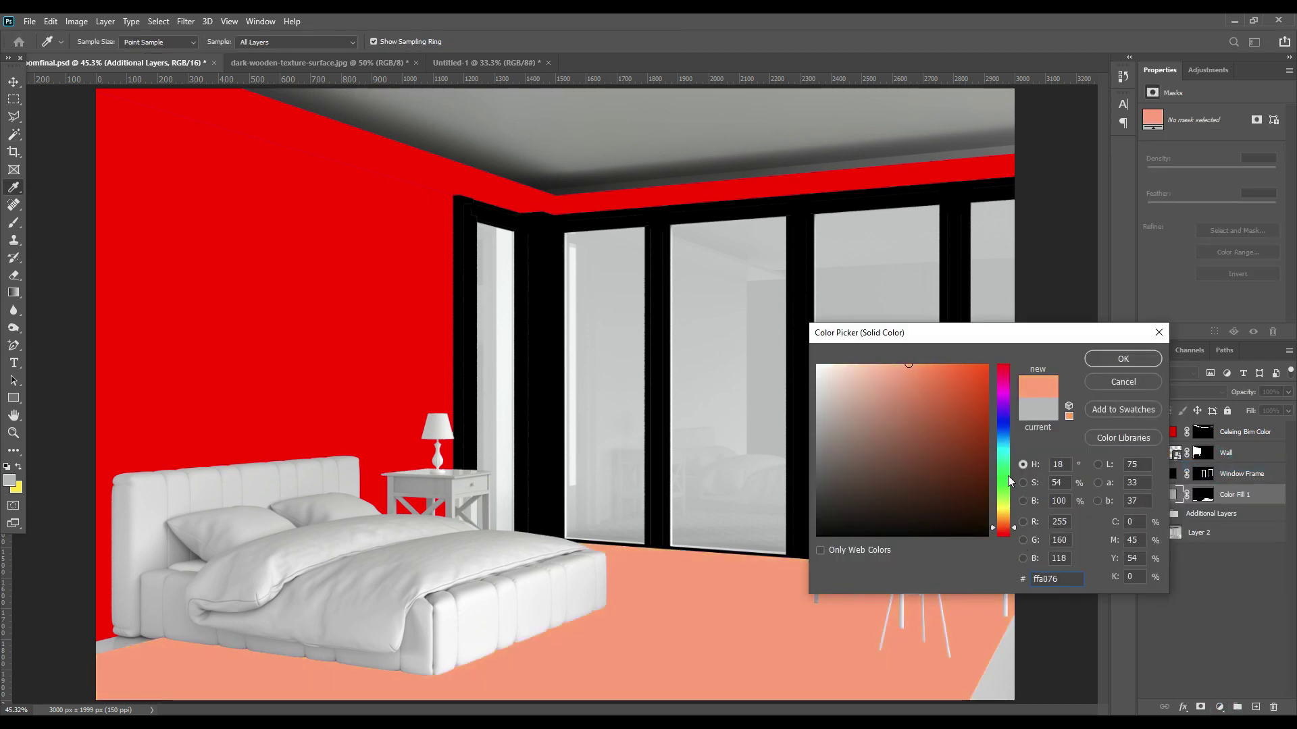
left_click(1112, 359)
Rename the carpet fill layer as "Carpet Color"
double_click(1235, 494)
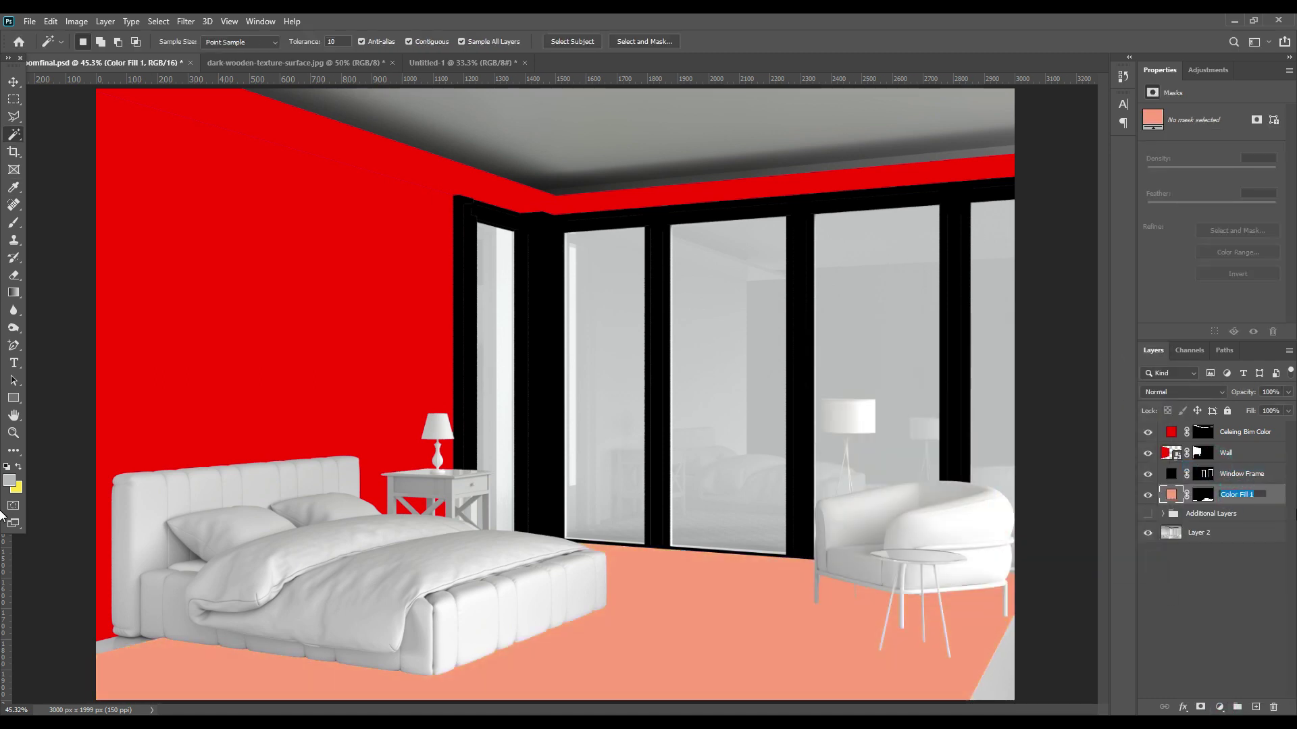
type("Carpet Color")
key("Return")
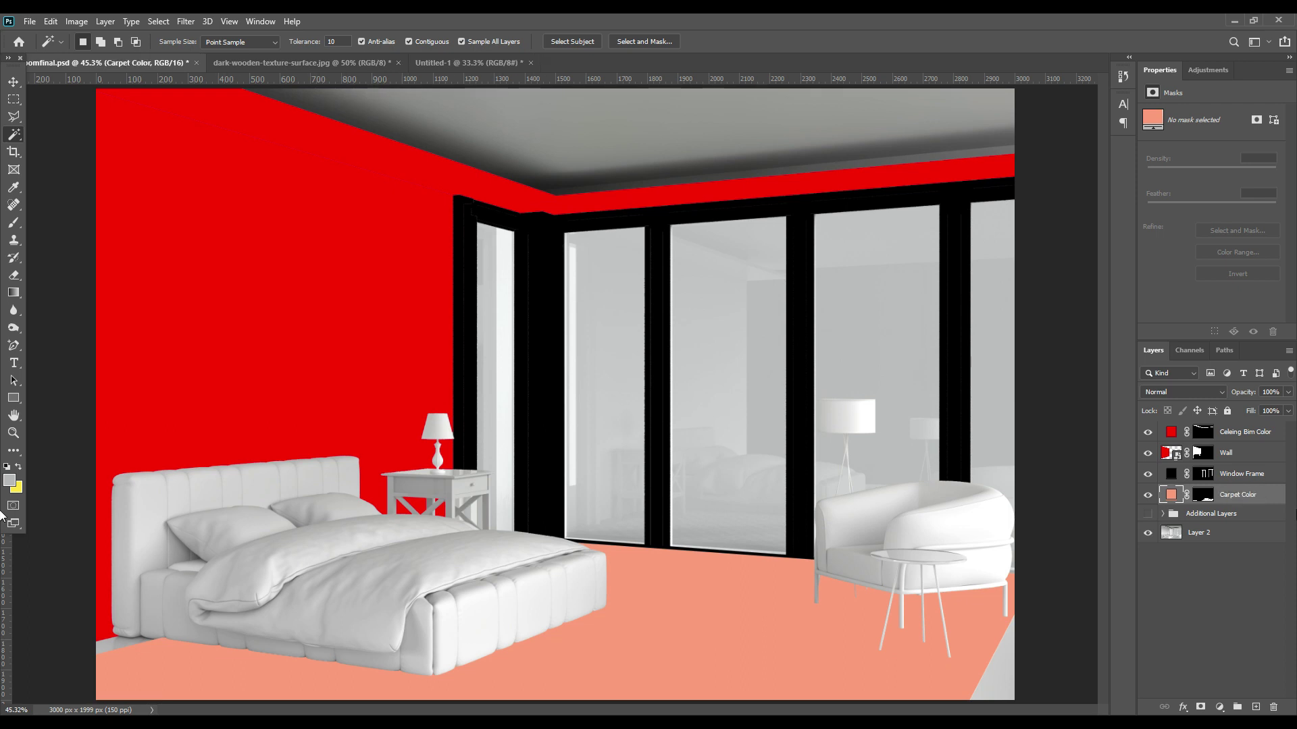
Show the Additional Layers group and select the green bed frame on the Material Selection Masks layer with the Magic Wand
left_click(1164, 515)
left_click(1148, 514)
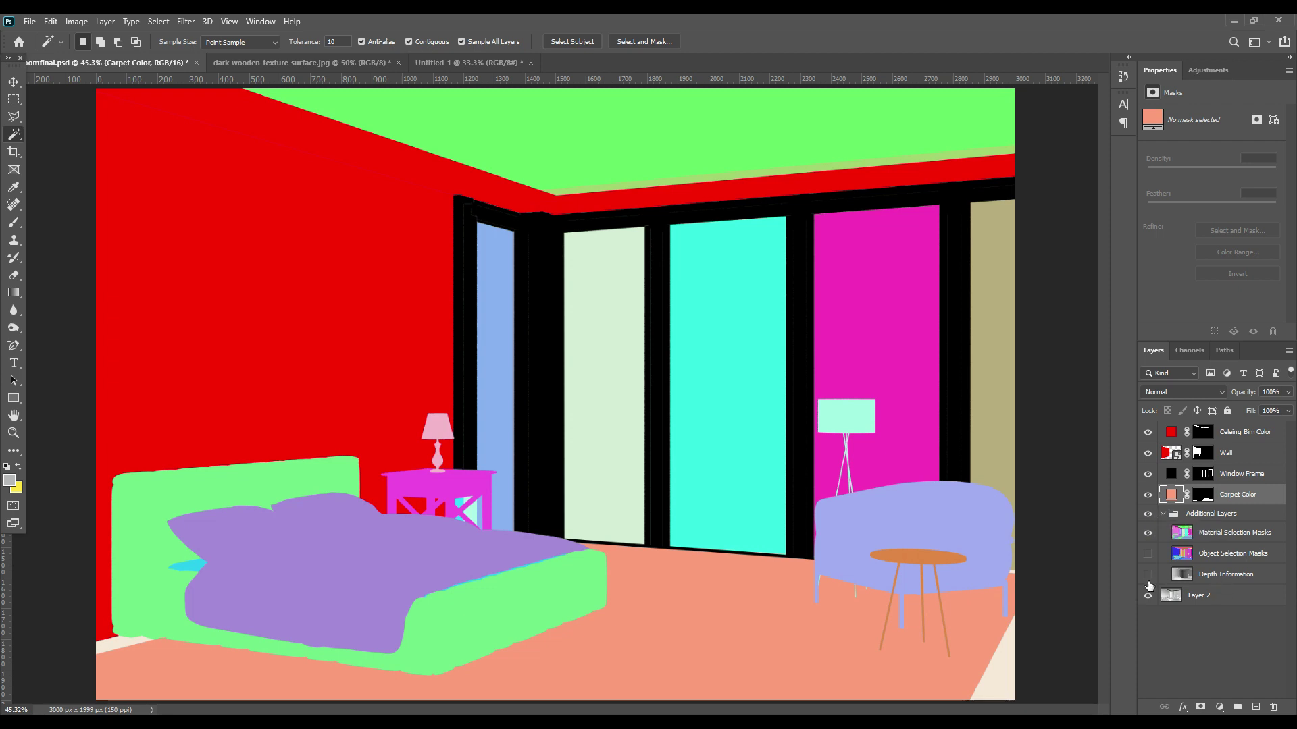
left_click(1209, 532)
left_click(256, 487)
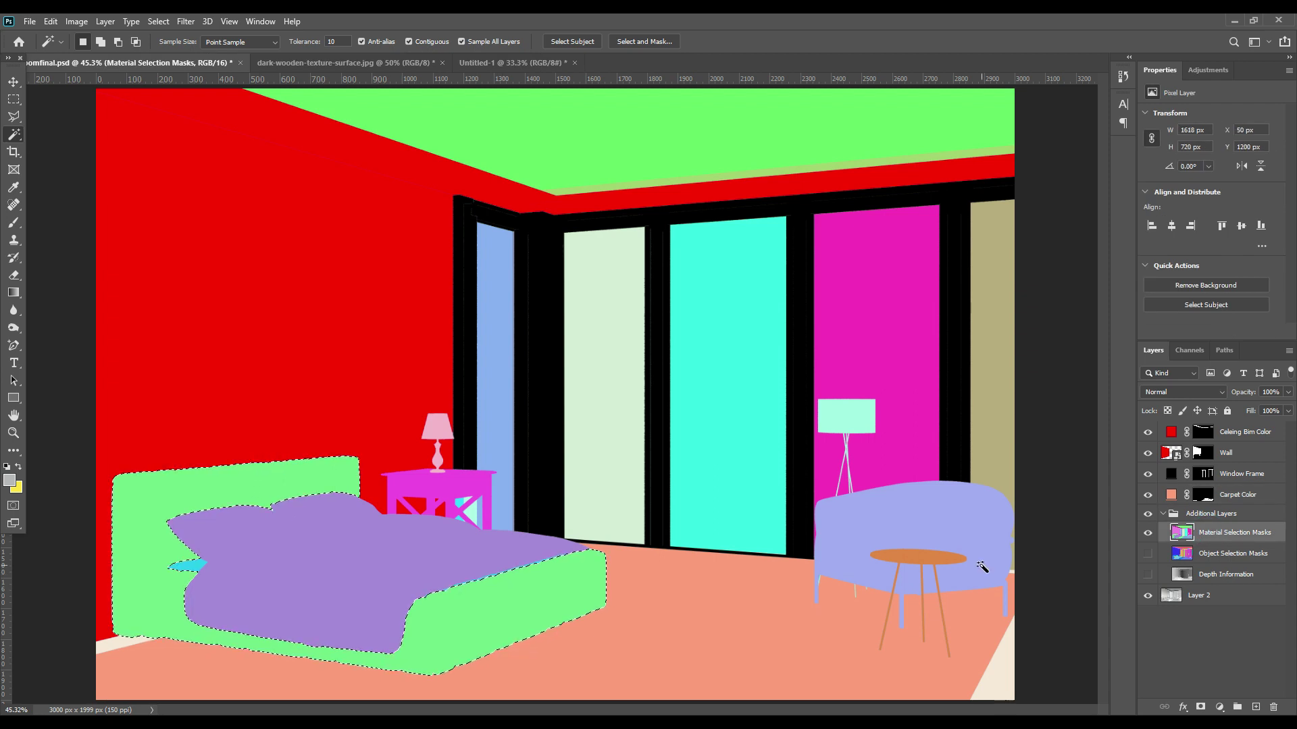
Hide the Additional Layers group and fill the bed frame selection with a dark green Solid Color layer
left_click(1163, 513)
left_click(1148, 514)
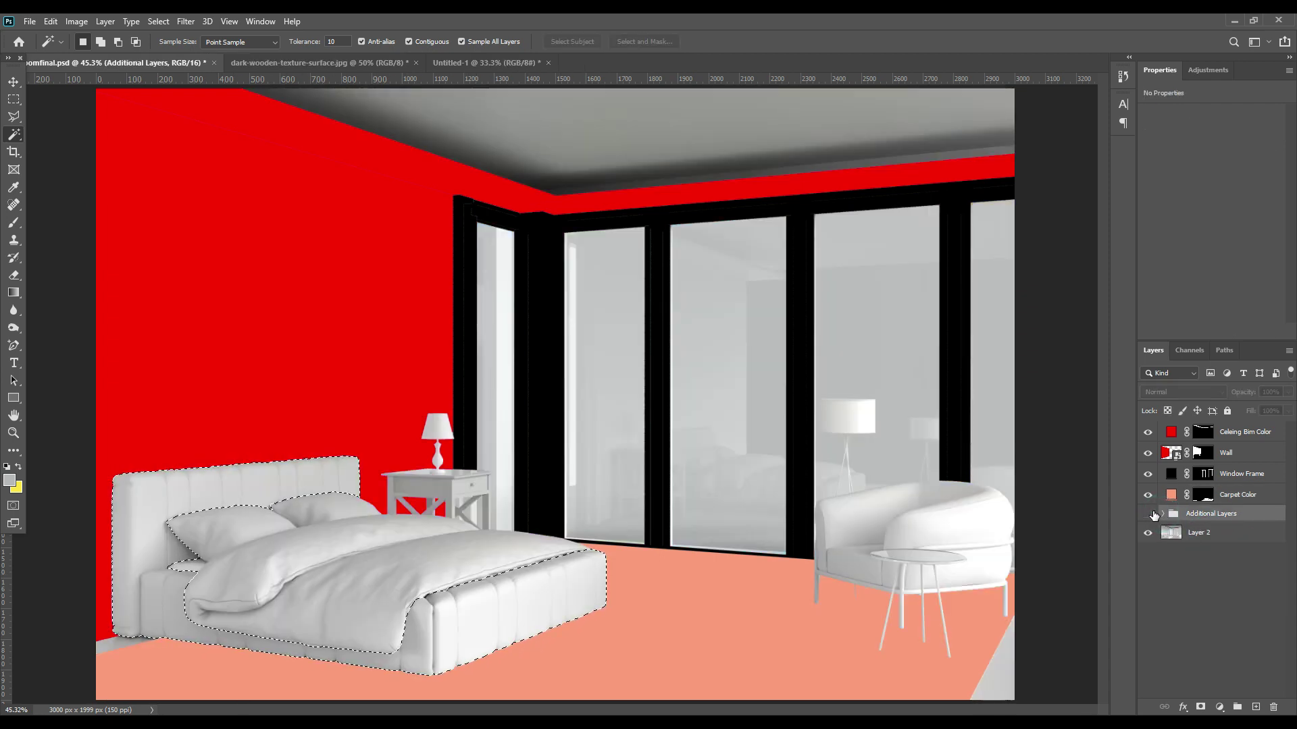
left_click(1148, 515)
left_click(1147, 515)
left_click(1219, 708)
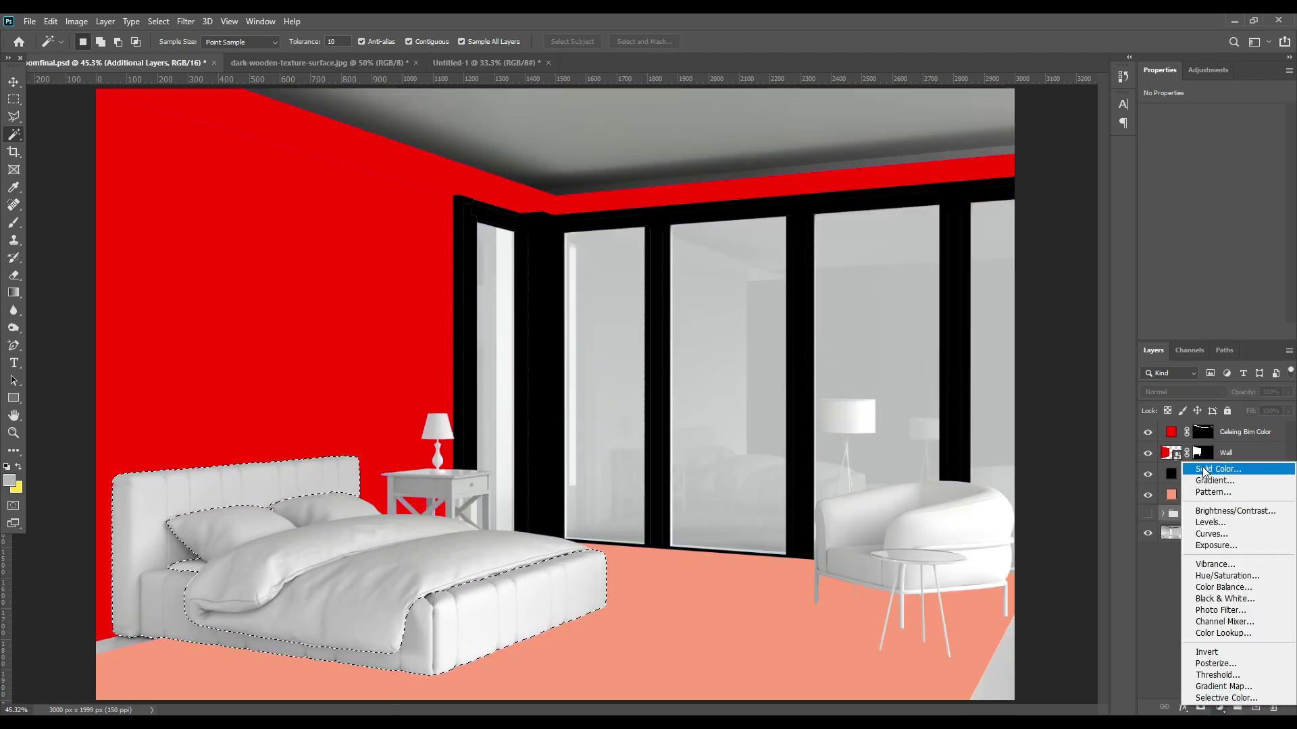
left_click(1204, 469)
left_click_drag(892, 403, 958, 498)
left_click(1132, 358)
Rename the dark green fill layer as "Bed Color"
double_click(1236, 516)
type("Bed Color")
key("Return")
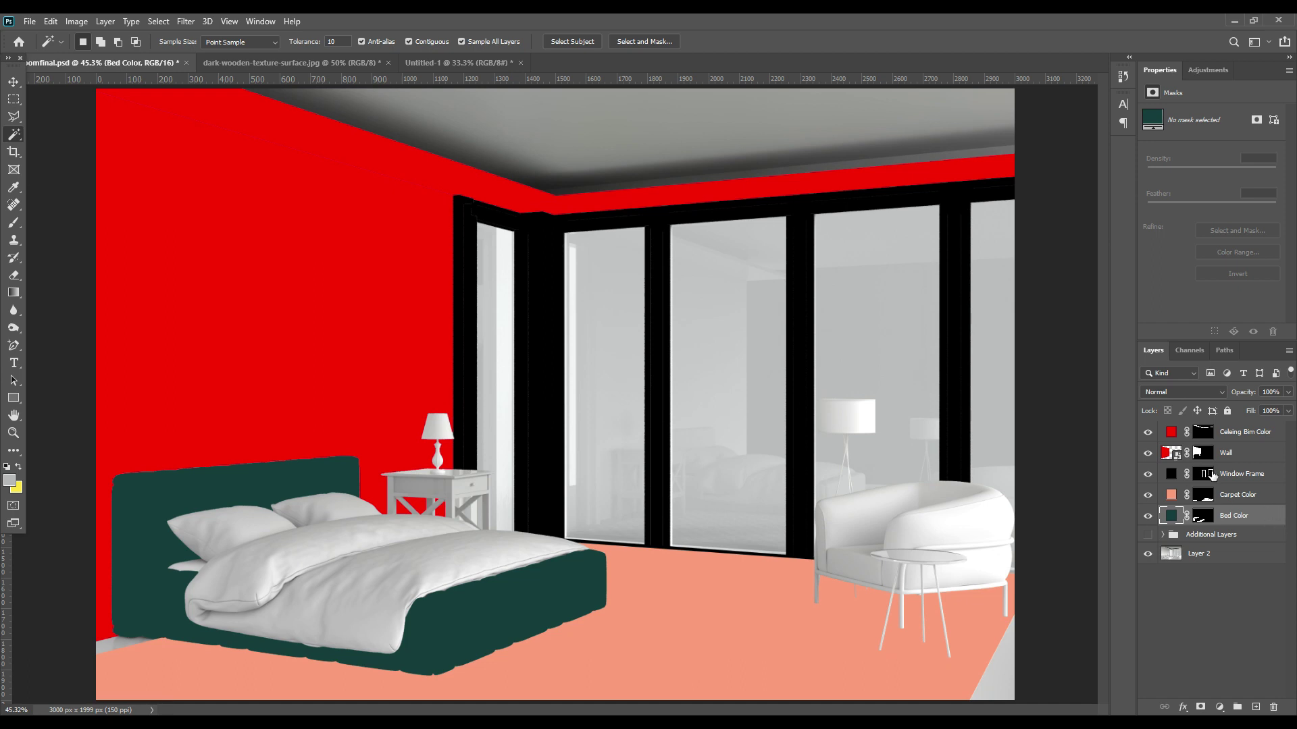
Show the Additional Layers group and select the blue, pale green, cyan and magenta window panes on Material Selection Masks with the Magic Wand
left_click(1147, 537)
left_click(1160, 536)
left_click(1162, 534)
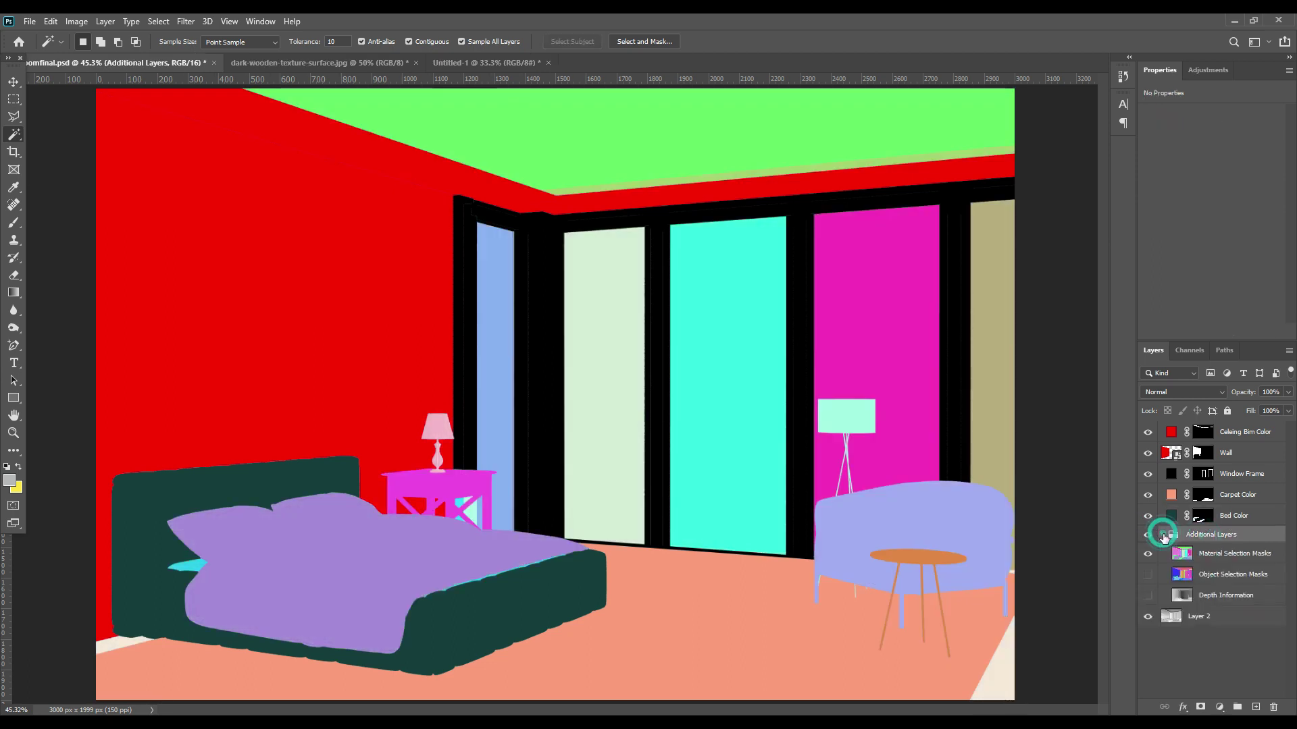
left_click(1230, 552)
left_click(498, 296)
left_click(594, 282, "shift")
left_click(710, 362, "shift")
left_click(863, 290, "shift")
left_click(847, 481, "shift")
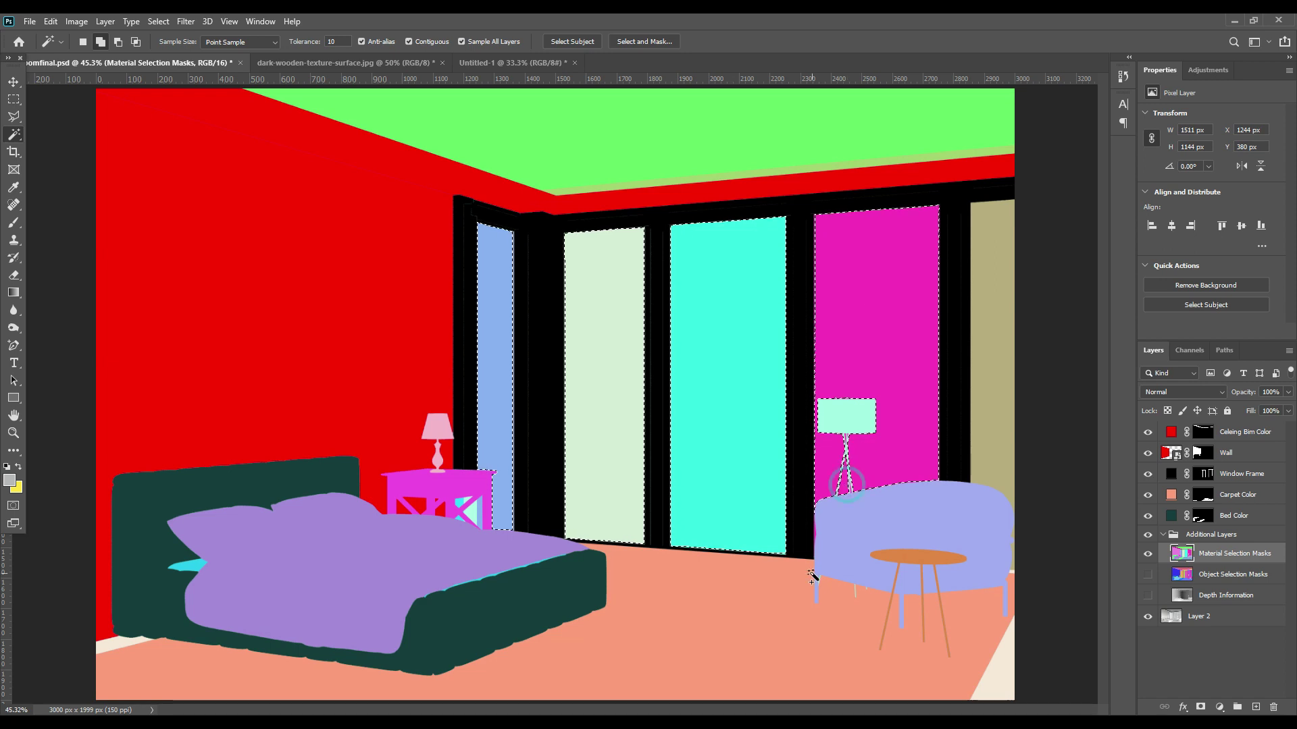
Add the magenta sliver beside the armchair and the tan window pane to the Magic Wand selection
scroll(812, 575, "up", 1)
scroll(865, 507, "up", 1)
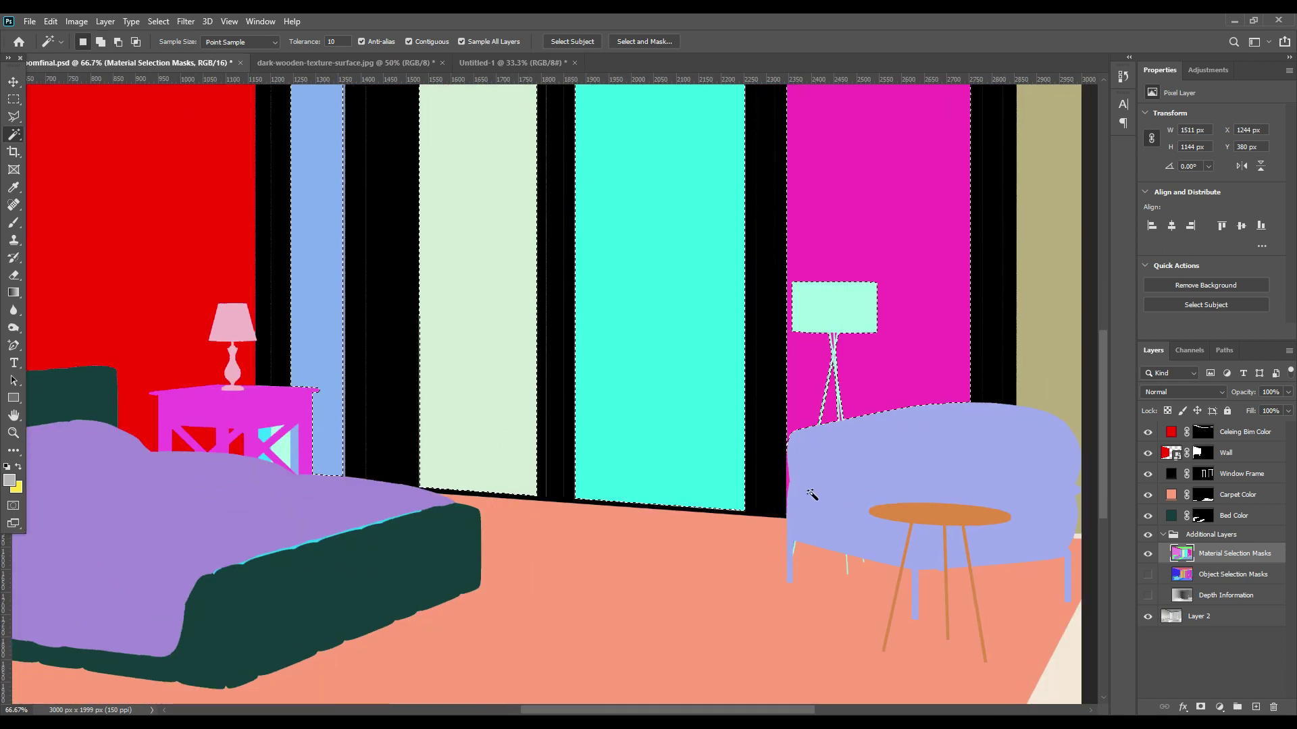
left_click(788, 480, "shift")
mouse_move(1054, 246)
left_mouse_down()
mouse_move(909, 371)
mouse_move(774, 427)
left_mouse_up()
left_click(768, 426, "shift")
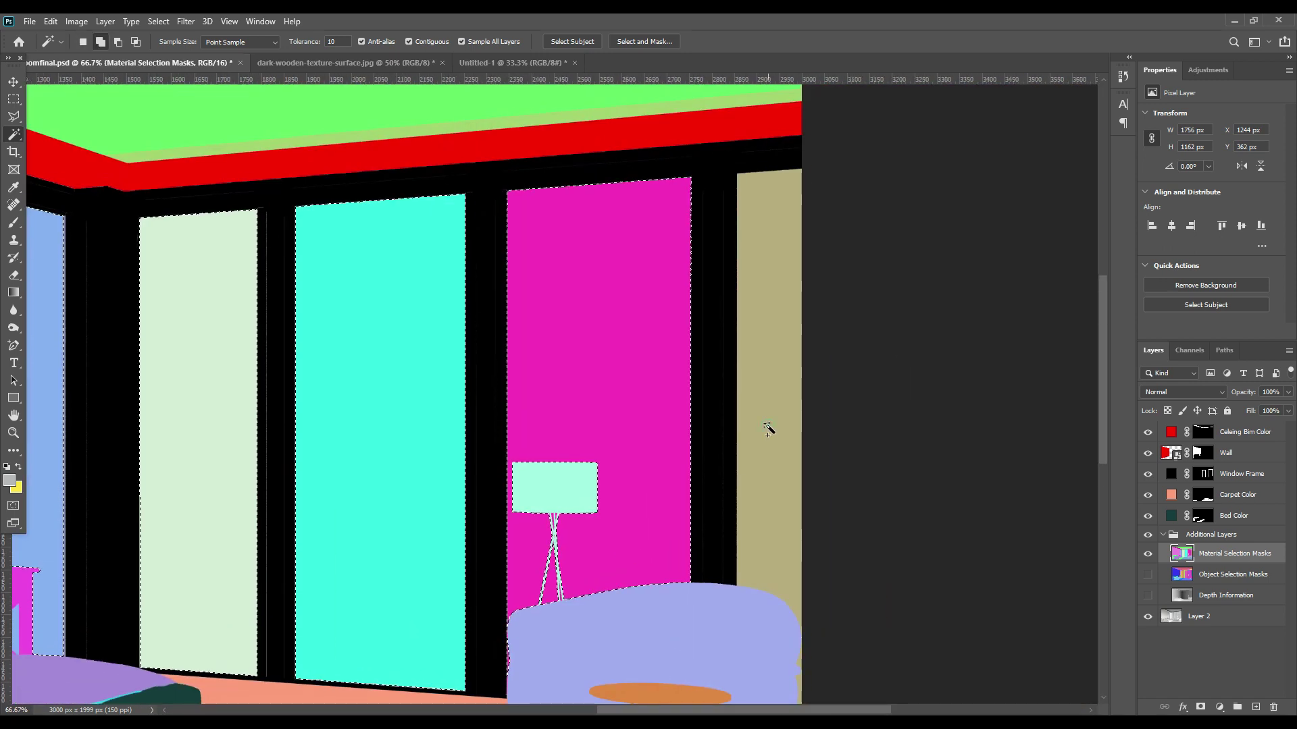
left_click_drag(370, 449, 735, 408)
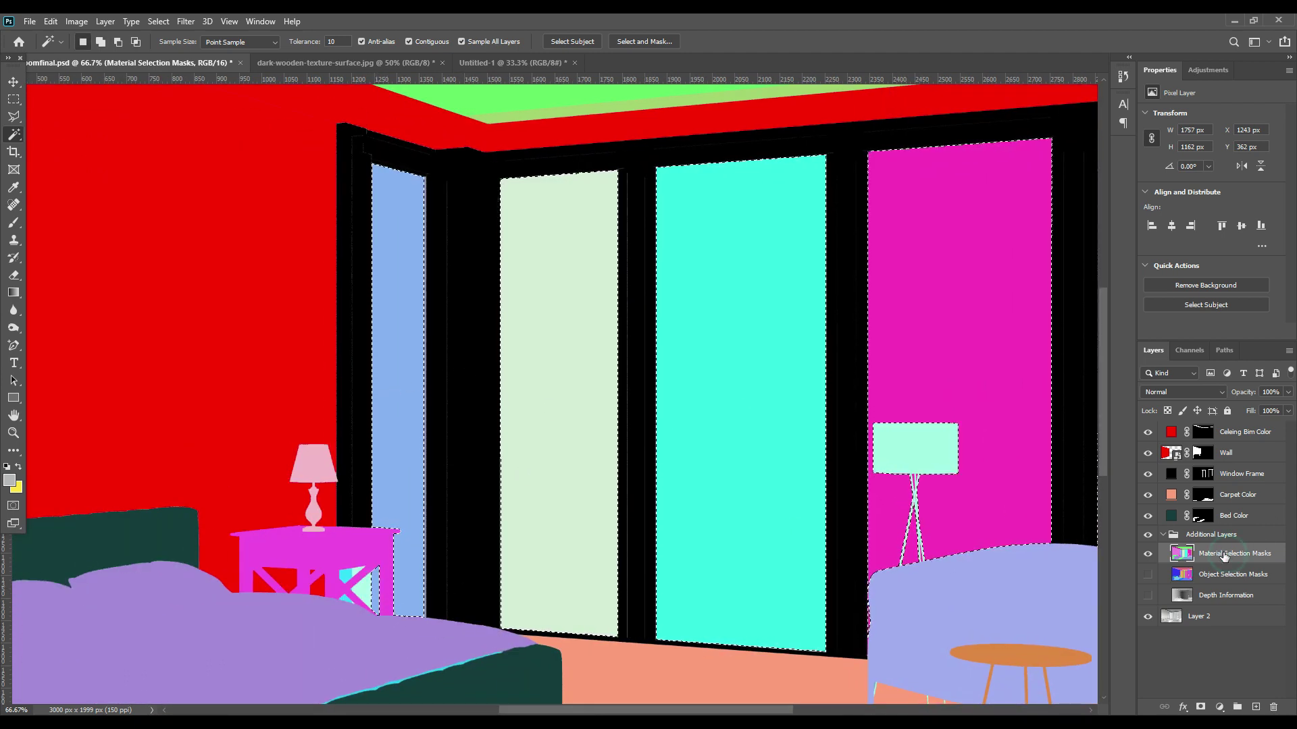
Fill the selected window panes with a grey Solid Color layer above the Additional Layers group and name it "Window"
left_click(1216, 534)
left_click(1219, 707)
left_click(1216, 467)
left_click(1122, 358)
left_click_drag(1236, 553, 1236, 535)
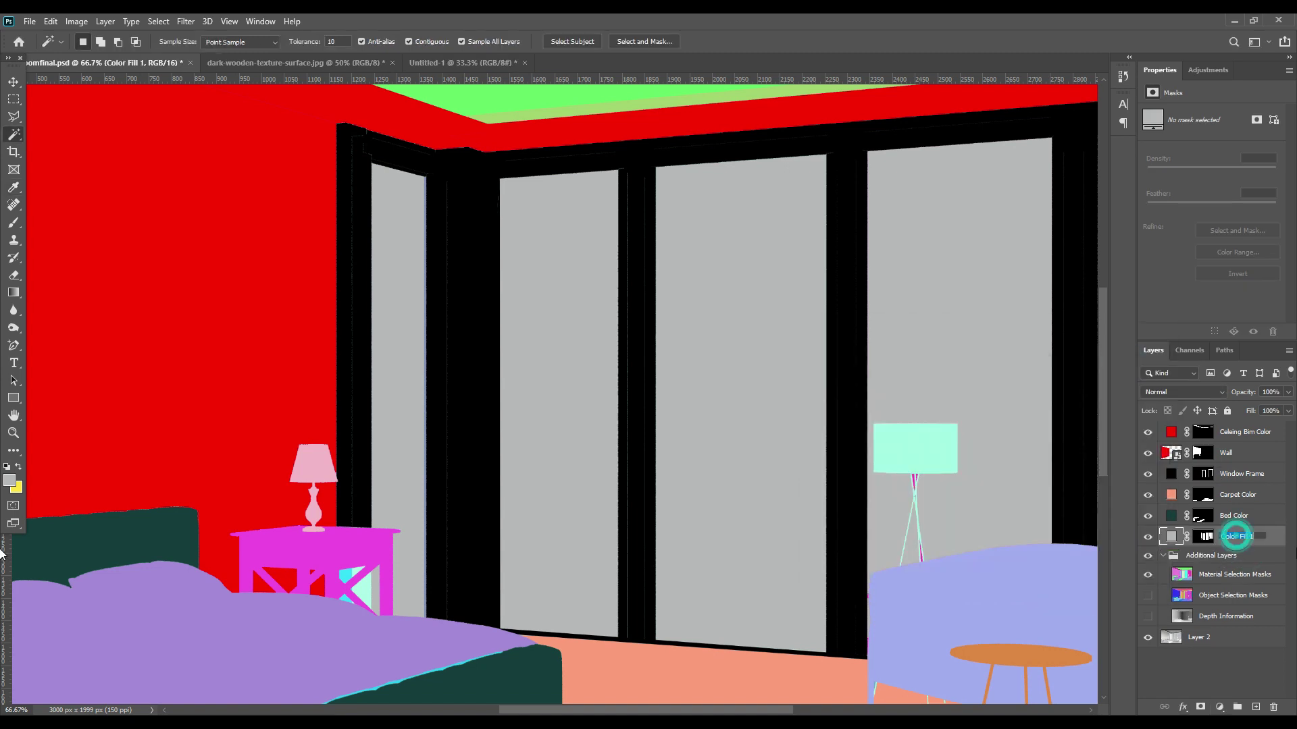
type("Window")
key("Return")
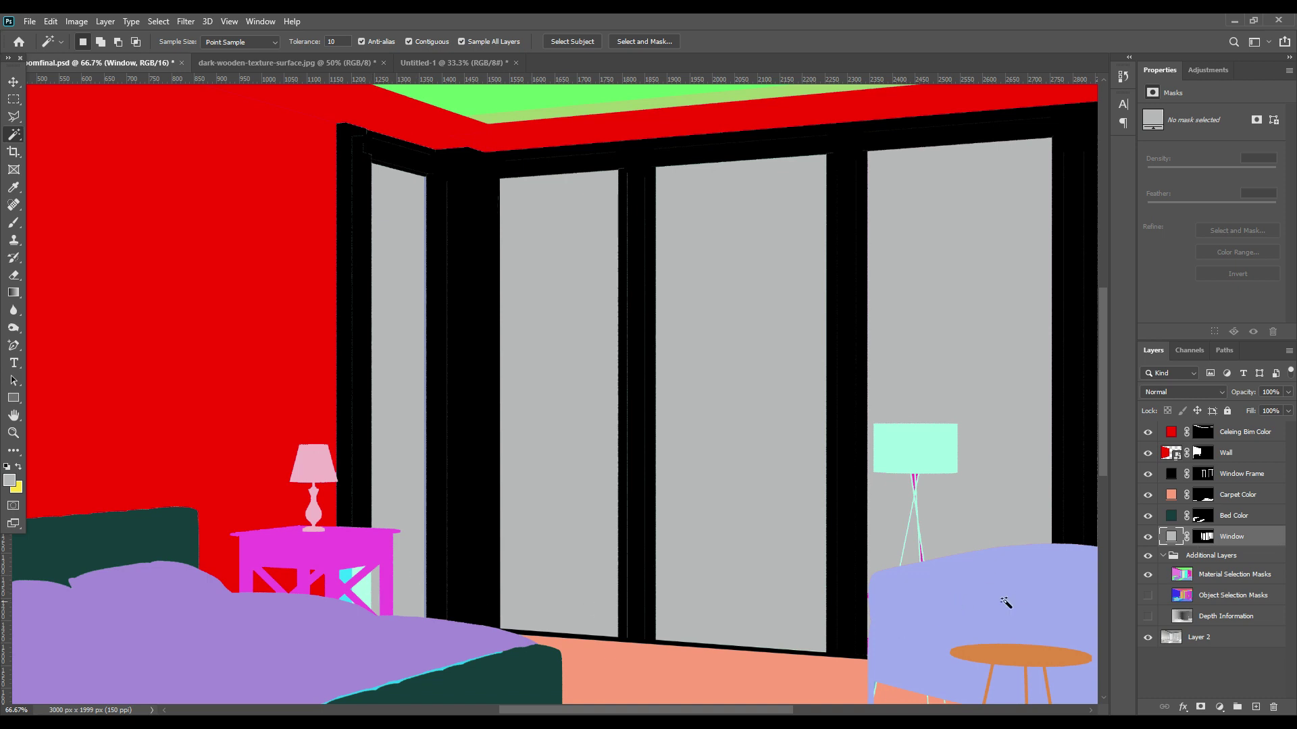
Select the leftover cyan and pale patches inside the nightstand's side opening, add them to the Window Frame mask and deselect
left_click(1196, 580)
left_click(363, 589)
left_click(352, 577, "shift")
left_click(356, 570, "shift")
left_click(345, 576, "shift")
left_click(346, 599, "shift")
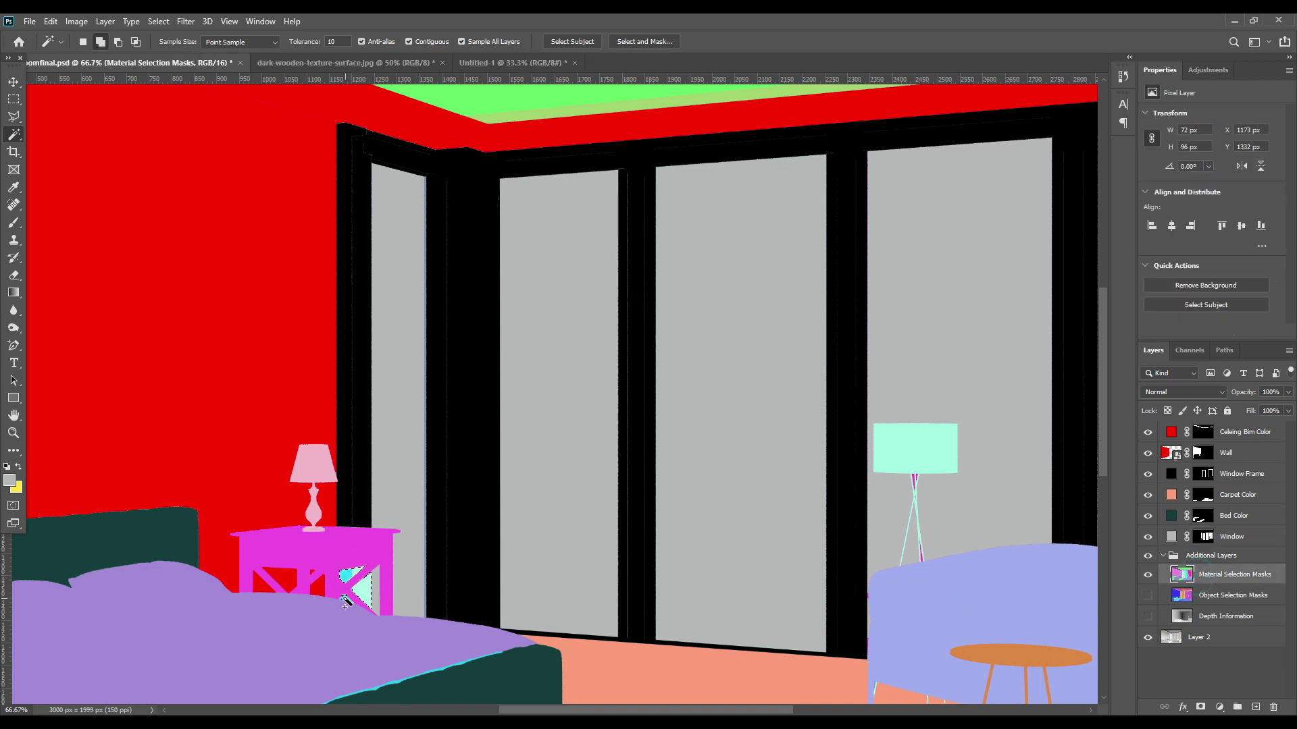
left_click(1203, 475)
key("ctrl+BackSpace")
key("ctrl+d")
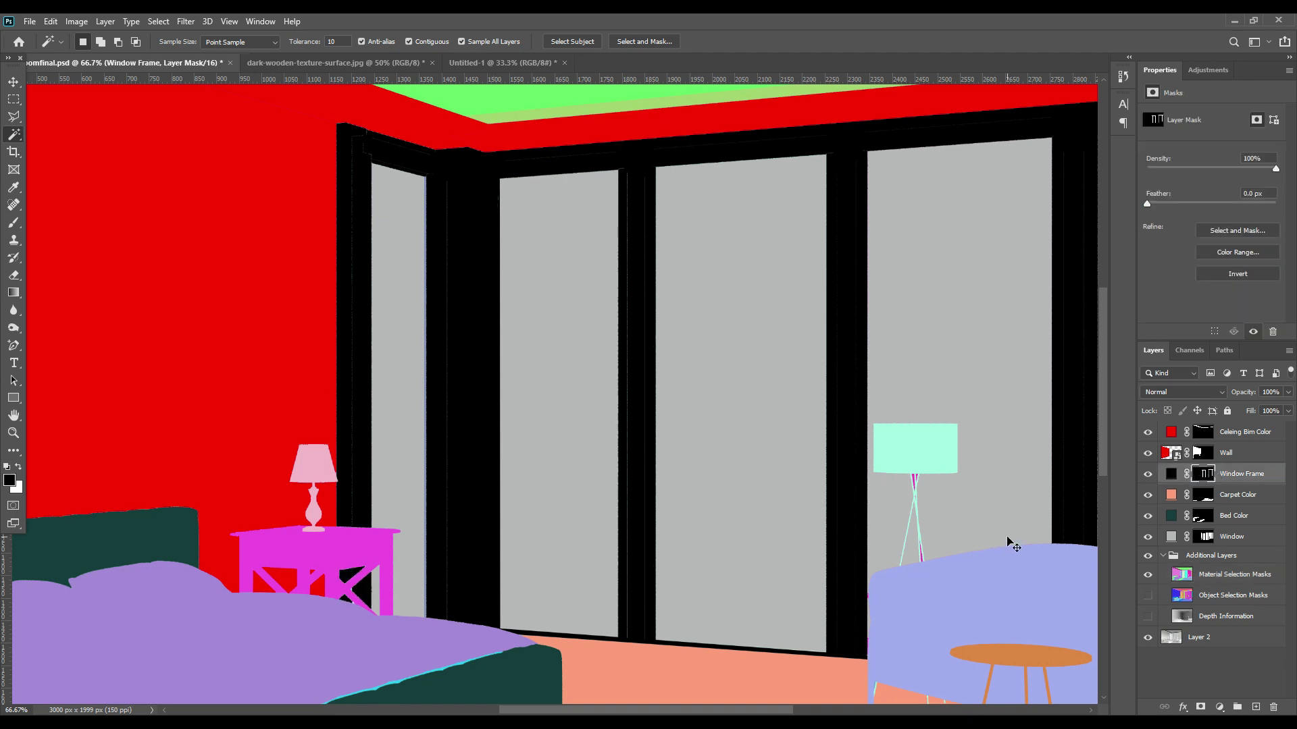
Select the magenta gaps between the floor lamp's legs, add them to the Window layer mask and deselect
key("ctrl+plus")
left_click(771, 420, "shift")
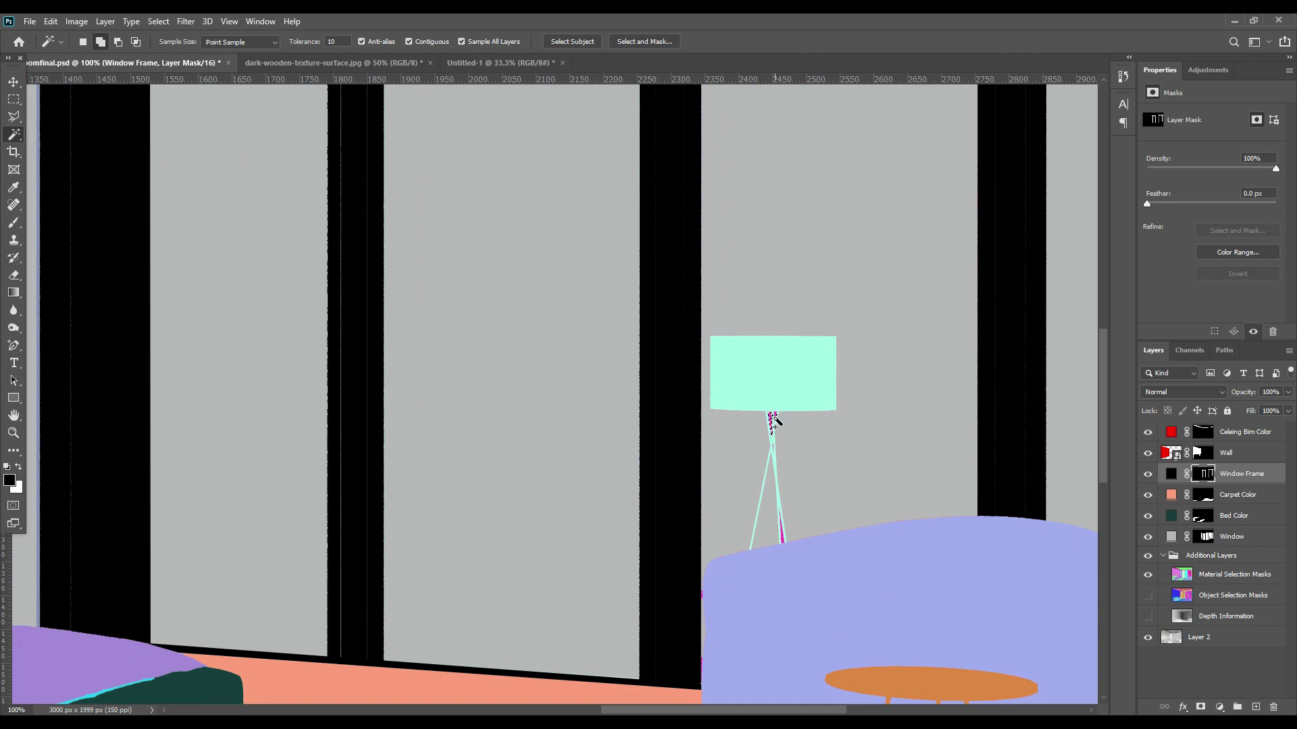
left_click(780, 539, "shift")
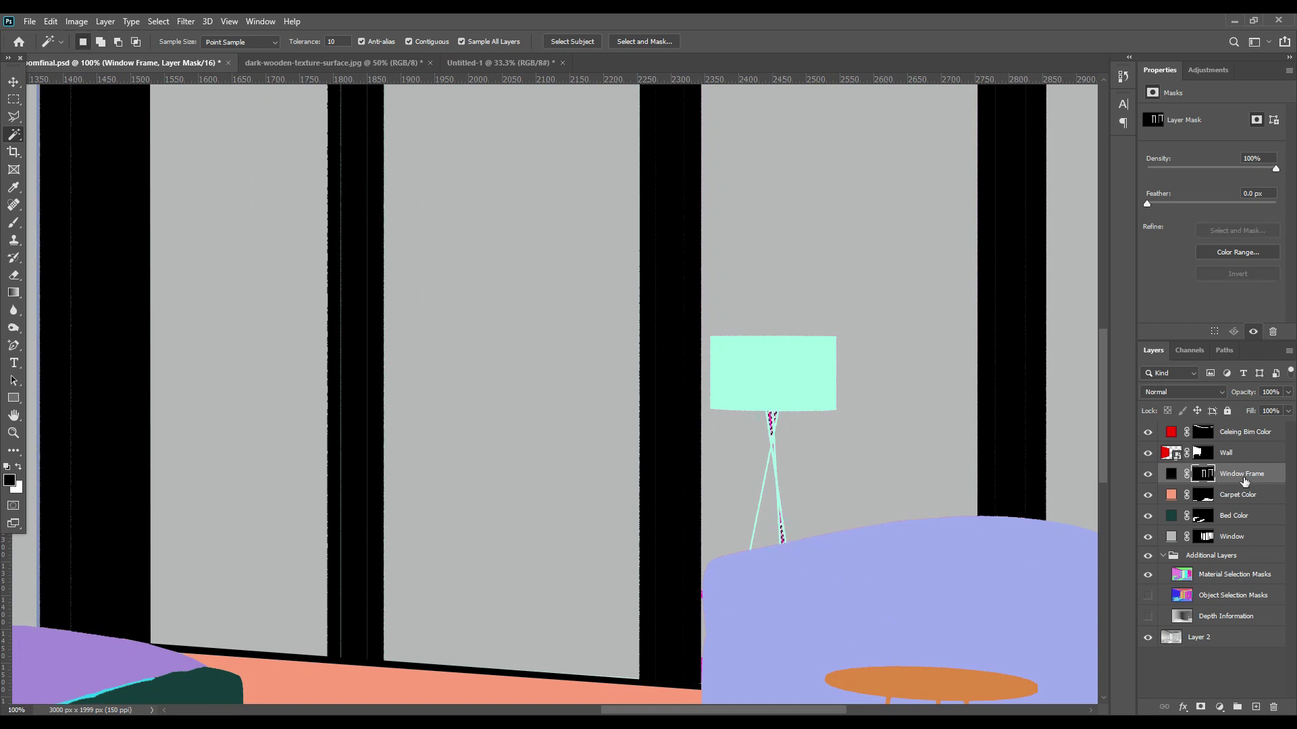
left_click(1204, 538)
key("Delete")
key("ctrl+d")
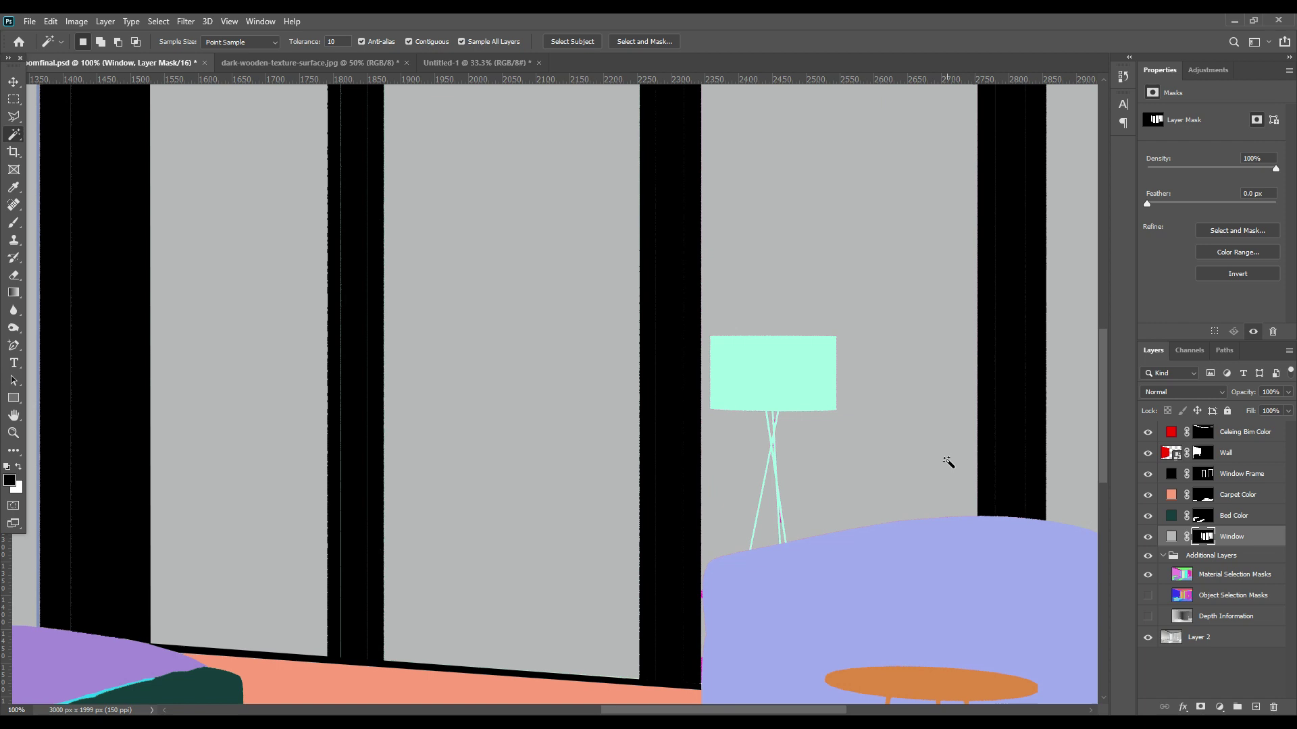
key("ctrl+0")
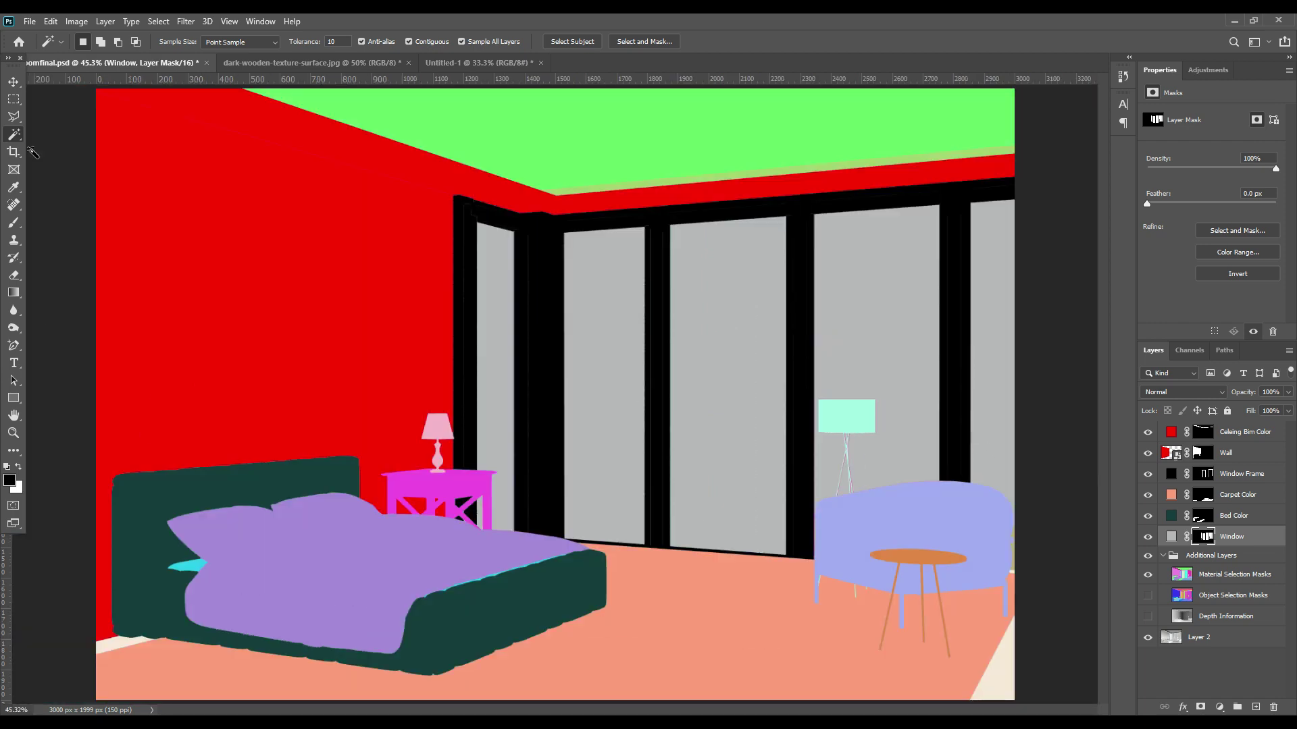
Select the cyan mattress areas under the pillow and along the blanket edge on Material Selection Masks with the Magic Wand
left_click(14, 81)
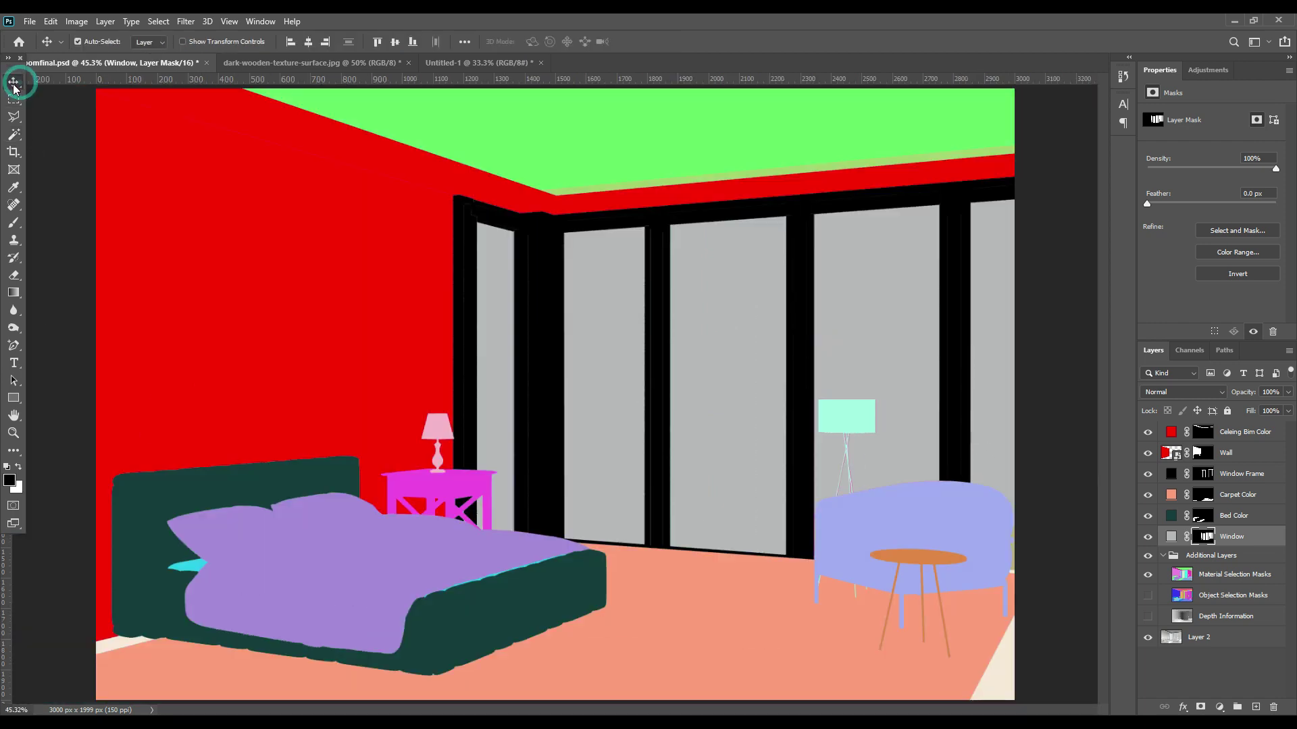
left_click(1218, 579)
left_click(14, 135)
left_click(192, 569)
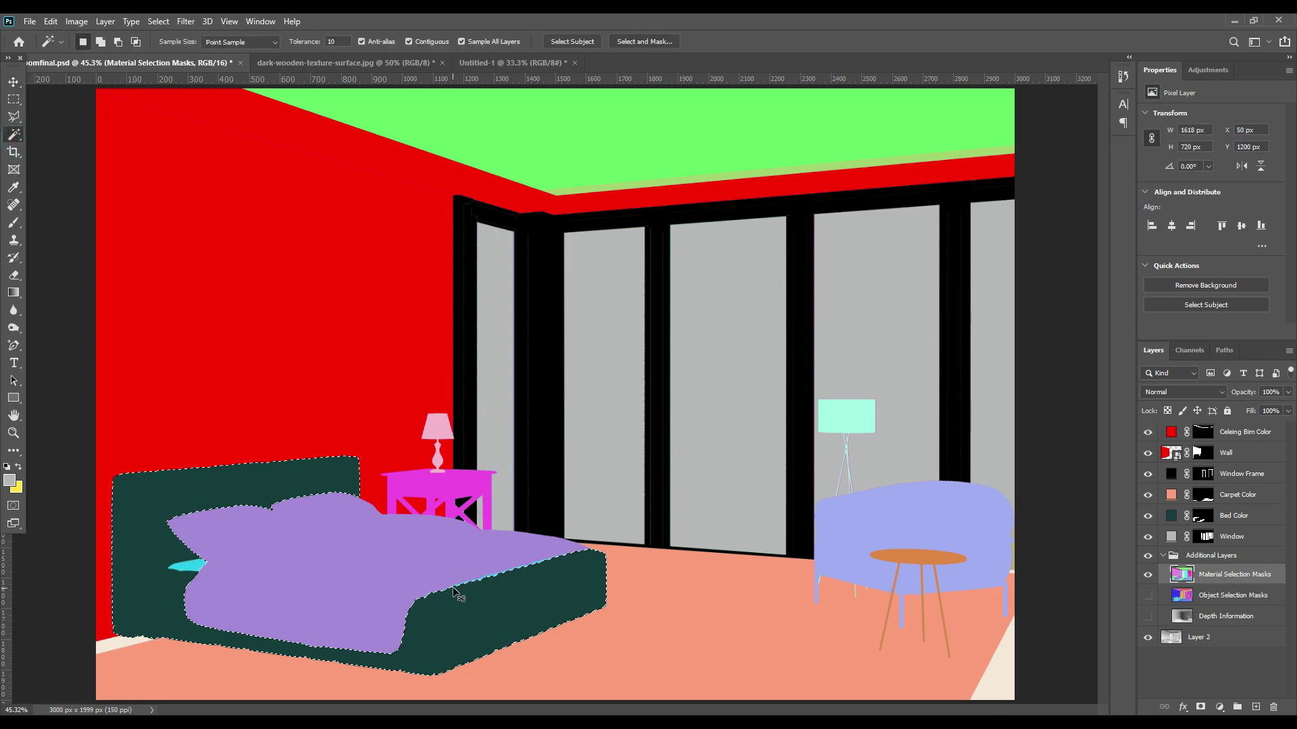
scroll(483, 607, "up", 1)
scroll(487, 611, "up", 3)
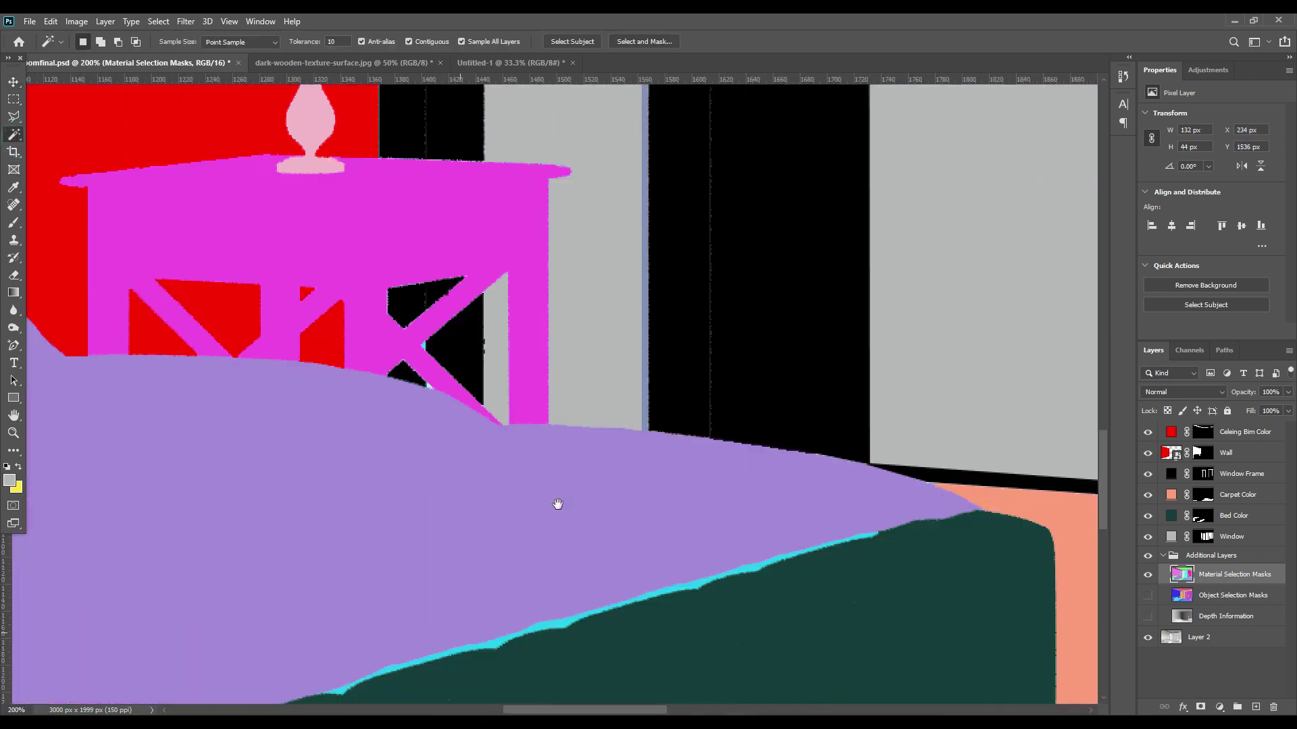
left_click(594, 529, "shift")
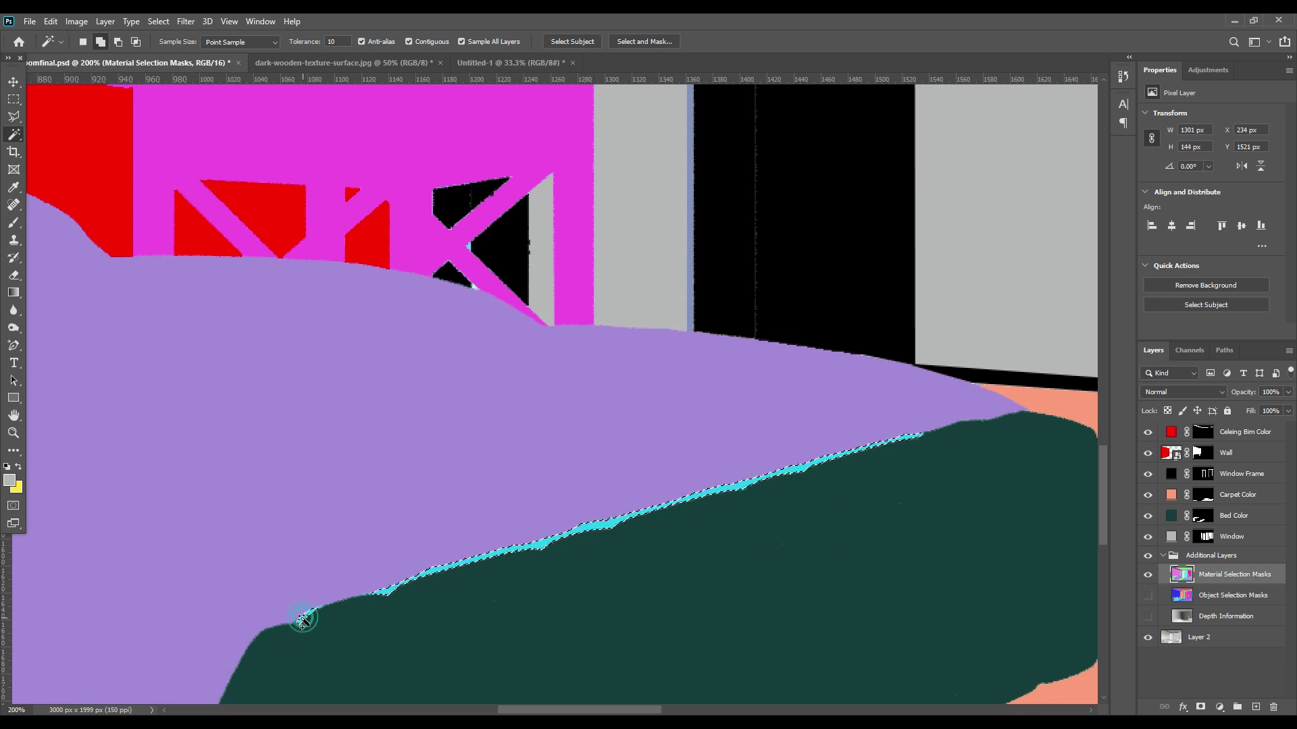
key("ctrl+0")
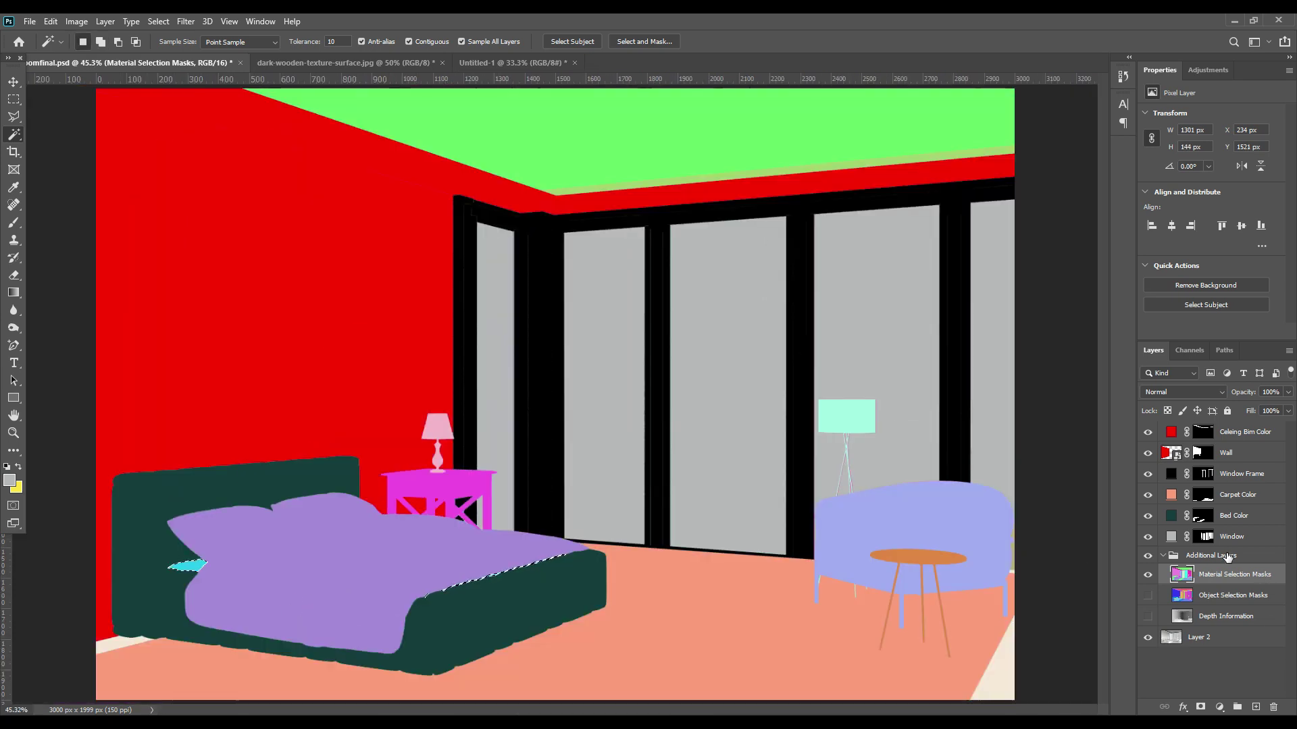
Fill the mattress selection with a red Solid Color layer directly above Bed Color
left_click(1243, 517)
left_click(1219, 706)
left_click(1208, 466)
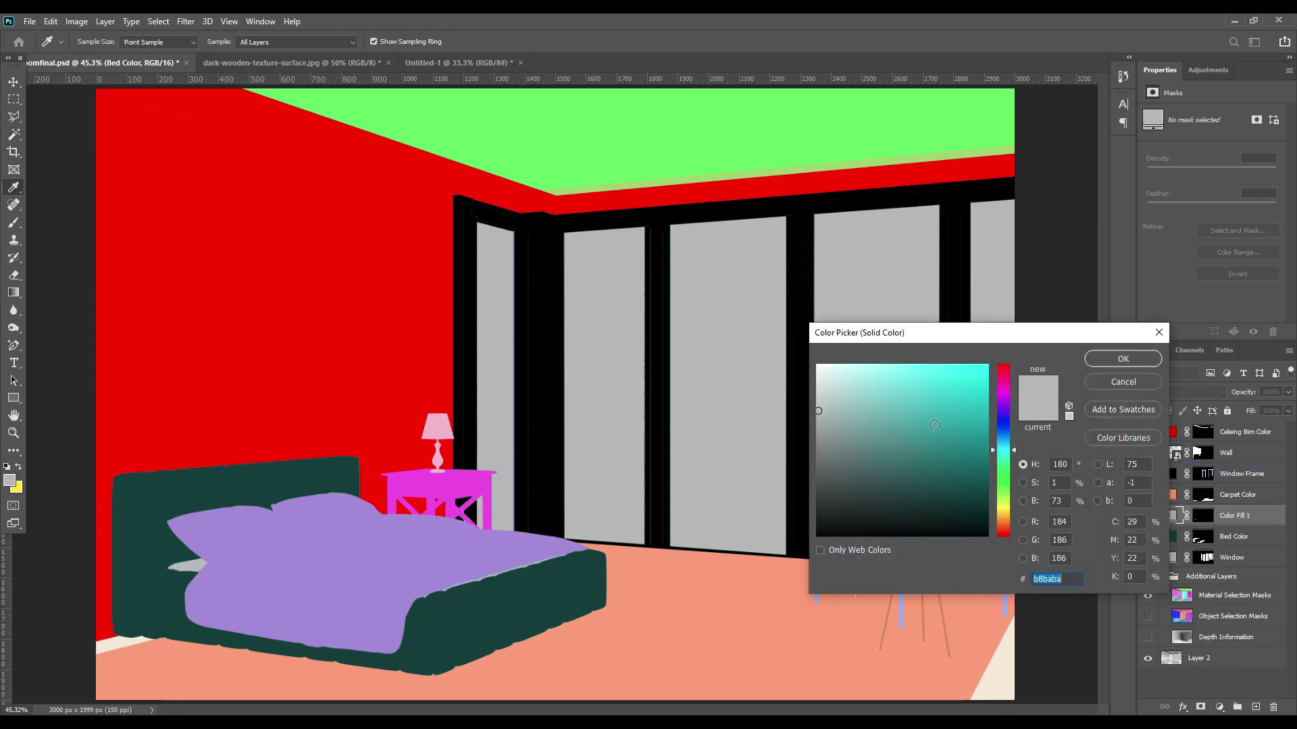
type("ff0000")
left_click(1141, 360)
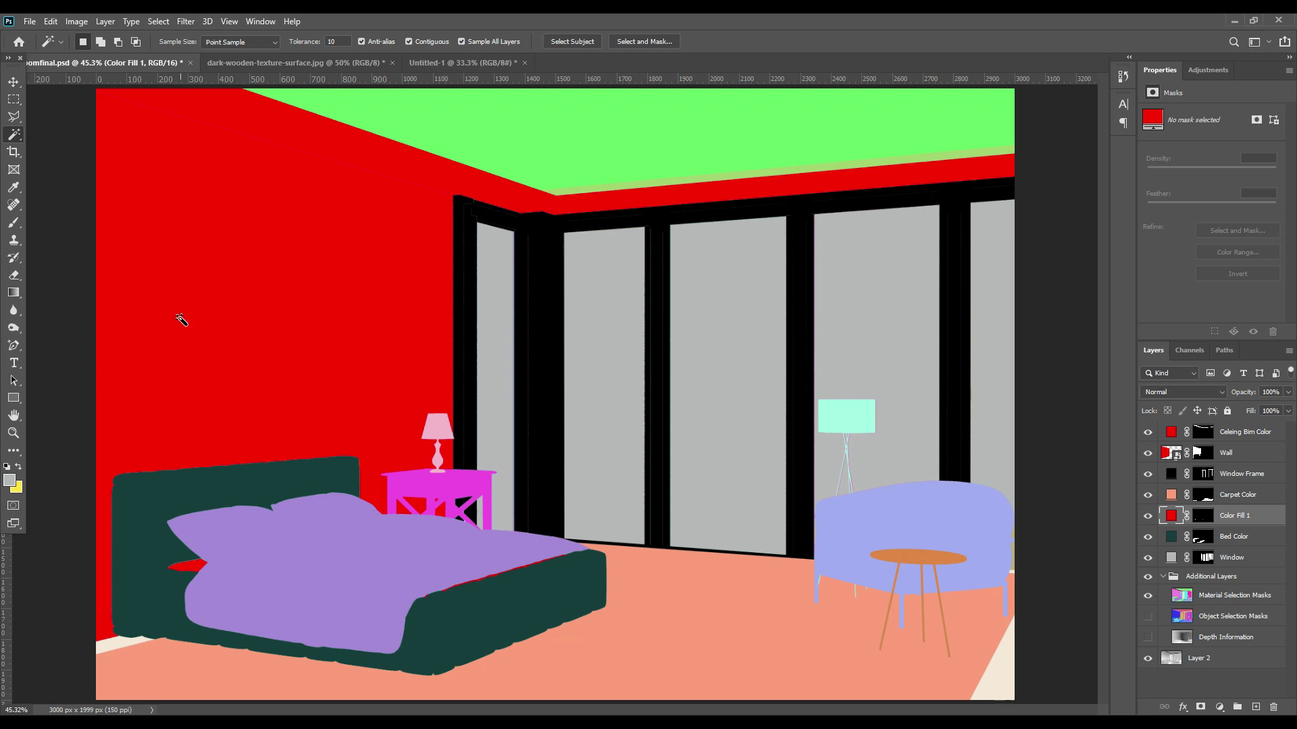
Hide Material Selection Masks, show Object Selection Masks in its place and turn off the whole Additional Layers group
left_click(1212, 595)
left_click(1148, 611)
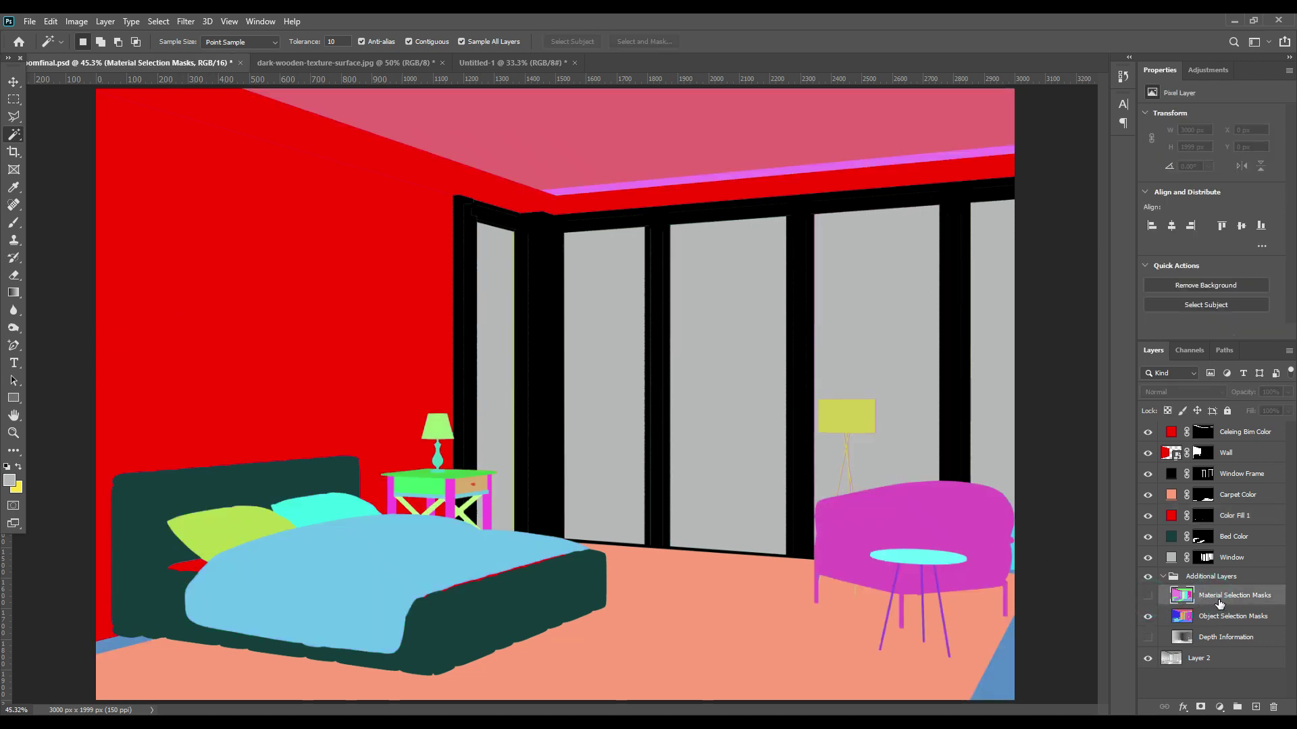
left_click(1148, 577)
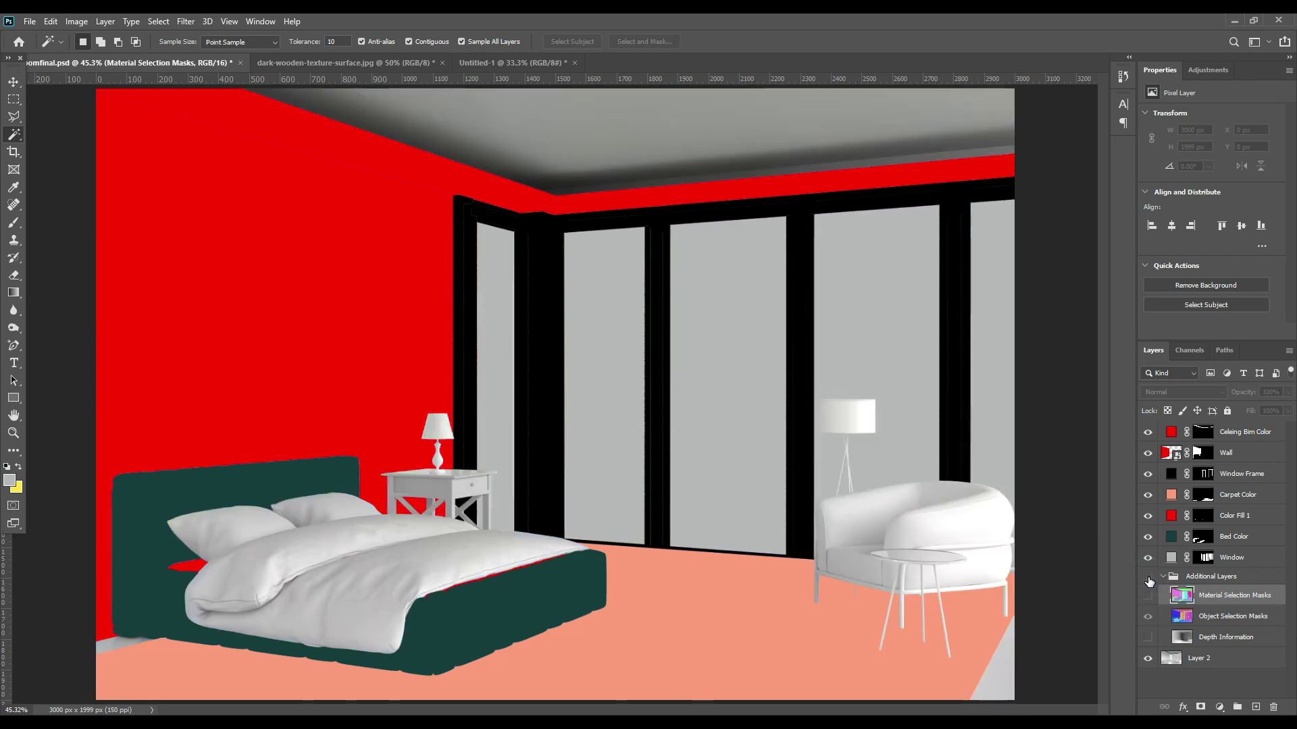
left_click(1147, 578)
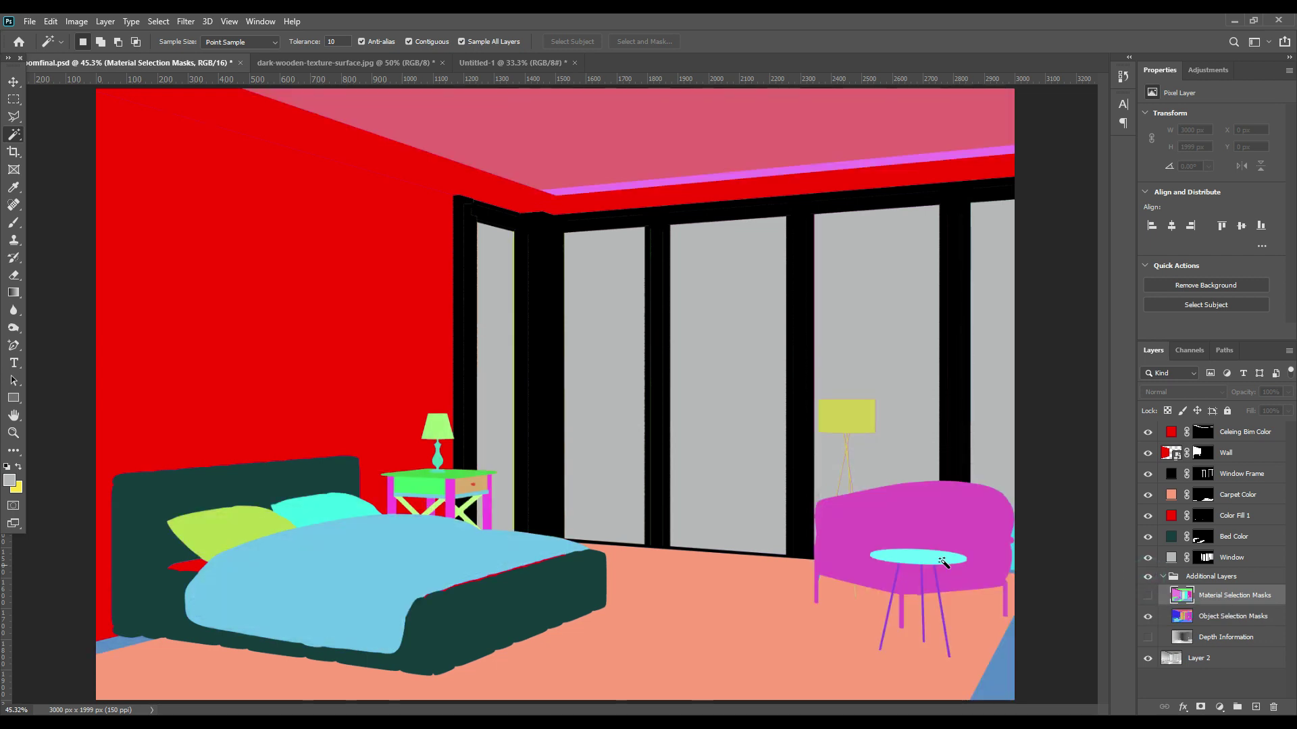
left_click(1147, 578)
left_click(1219, 578)
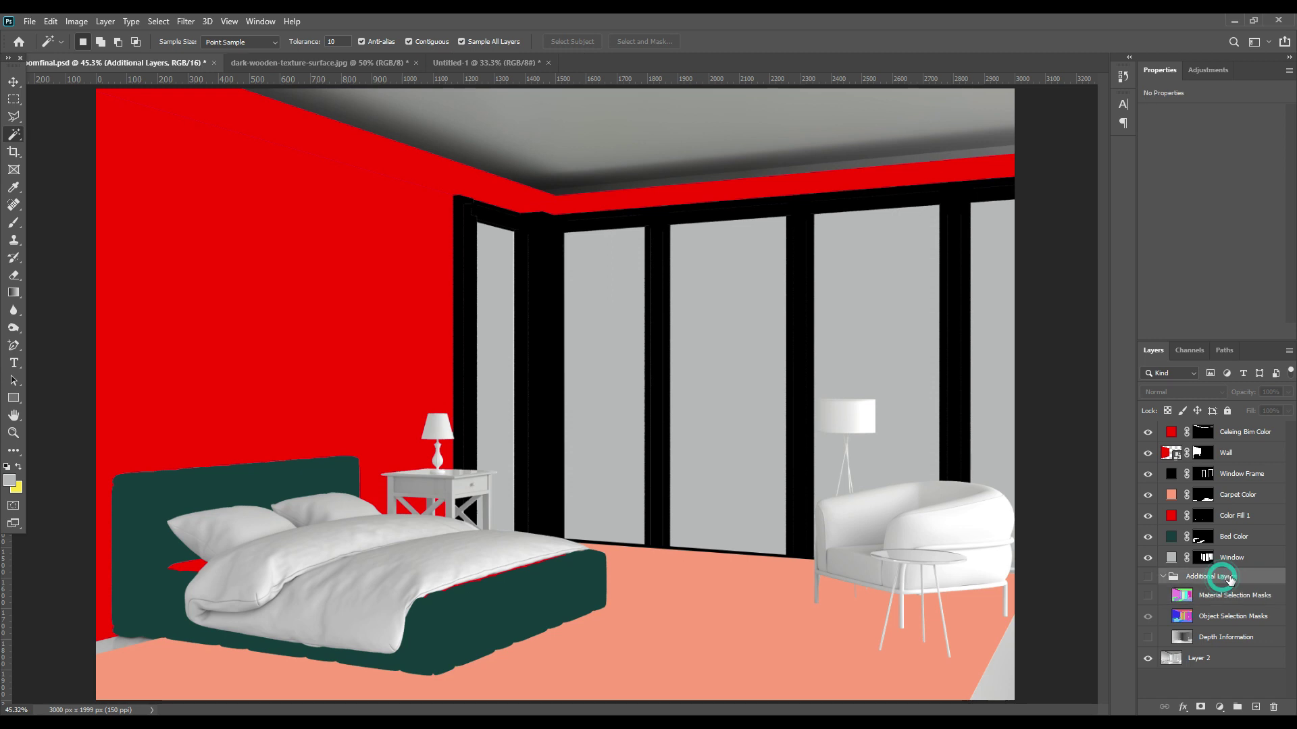
Draw a rectangle about 1082 by 1126 px over the room's centre and move its layer to the top of the stack
left_click(14, 81)
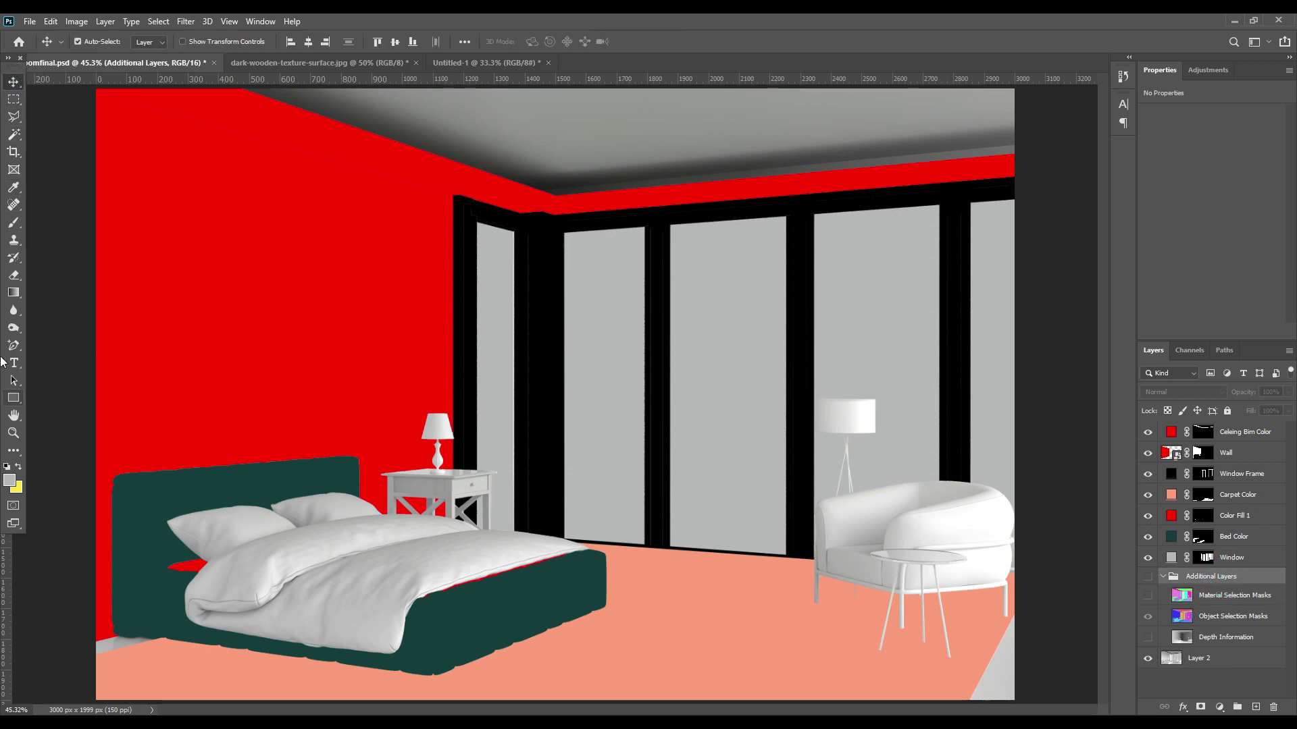
left_click(14, 398)
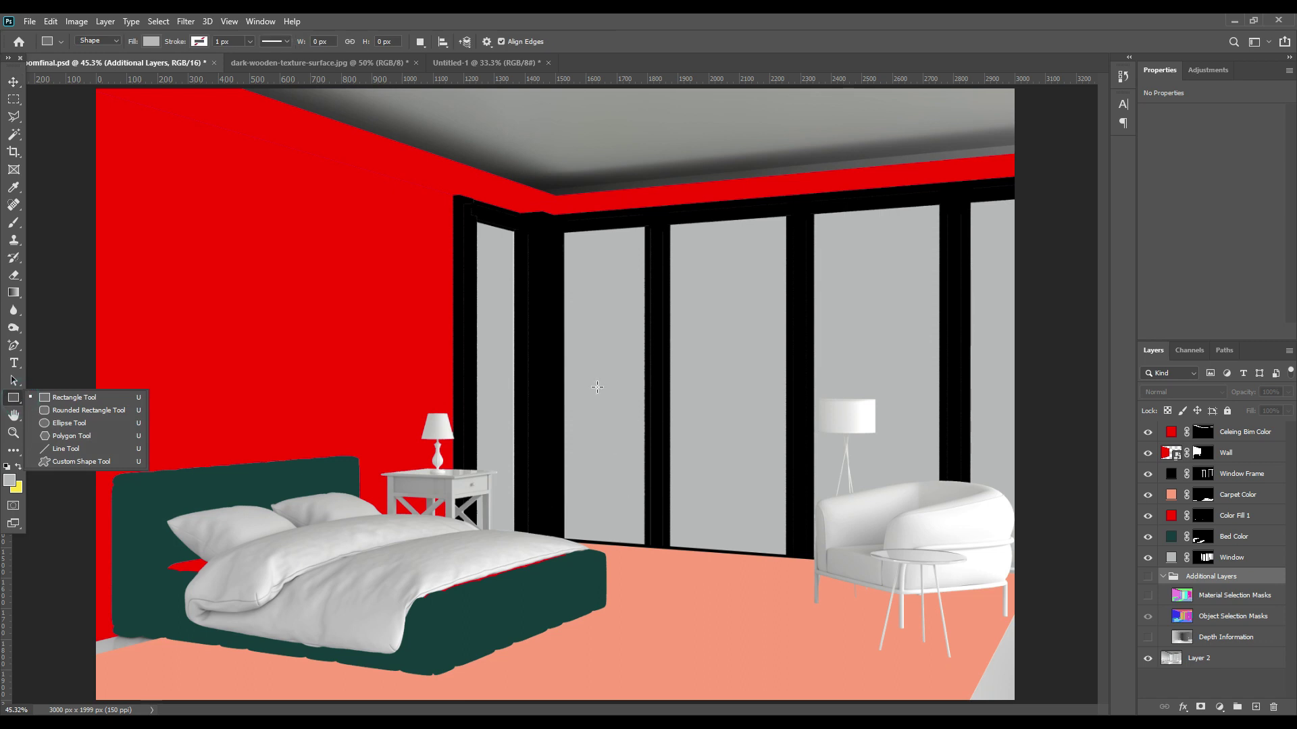
left_click_drag(548, 328, 879, 672)
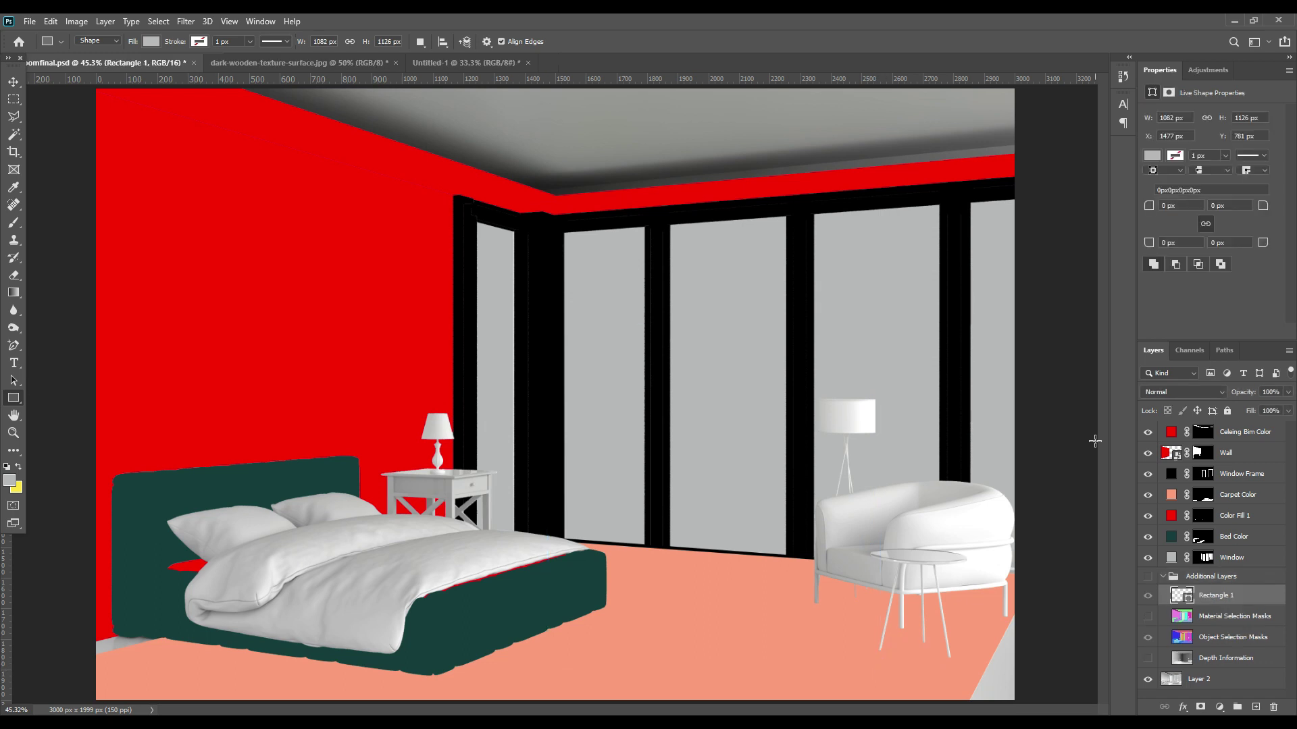
left_click_drag(1222, 601, 1202, 427)
Change the rectangle's fill colour to blue
double_click(1171, 432)
left_click(930, 431)
type("0000ff")
left_click(1122, 358)
Duplicate the blue rectangle, move the copy above the original and shorten it to about 557 px high
key("v")
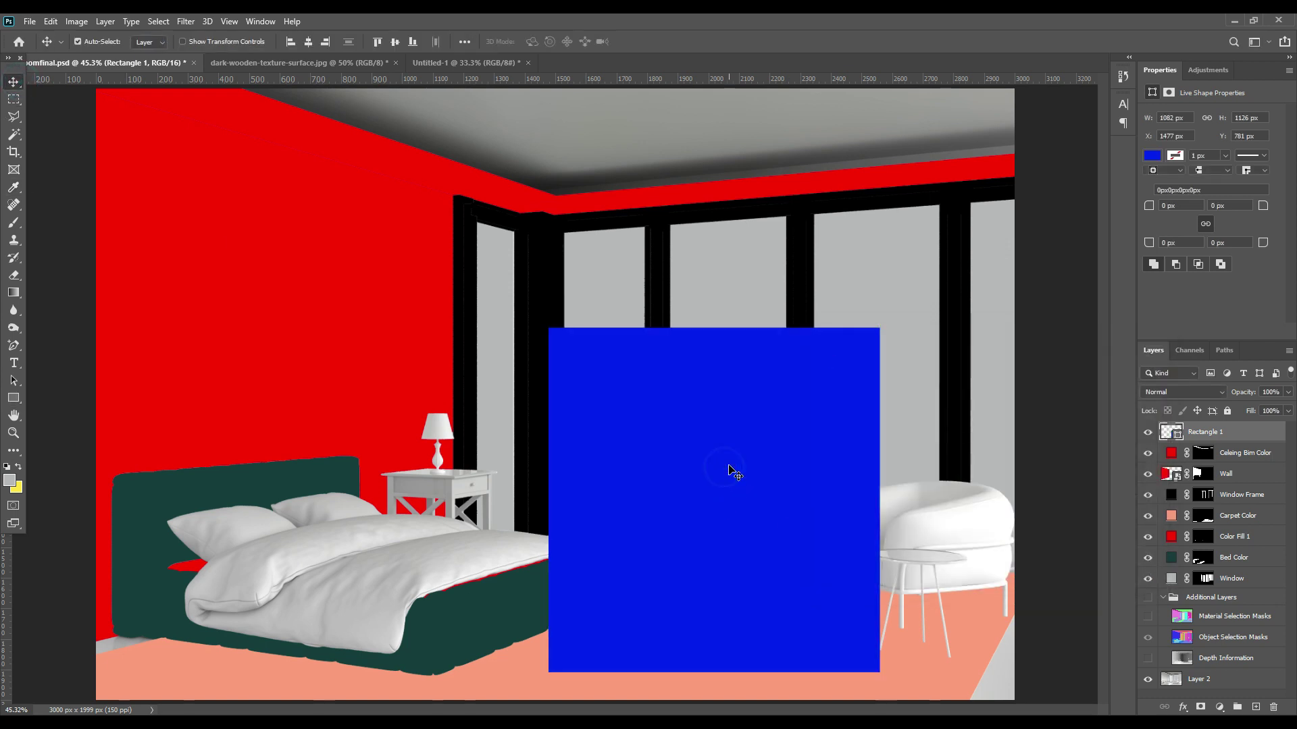
key("ctrl+t")
key("ctrl+j")
left_click_drag(740, 499, 738, 324)
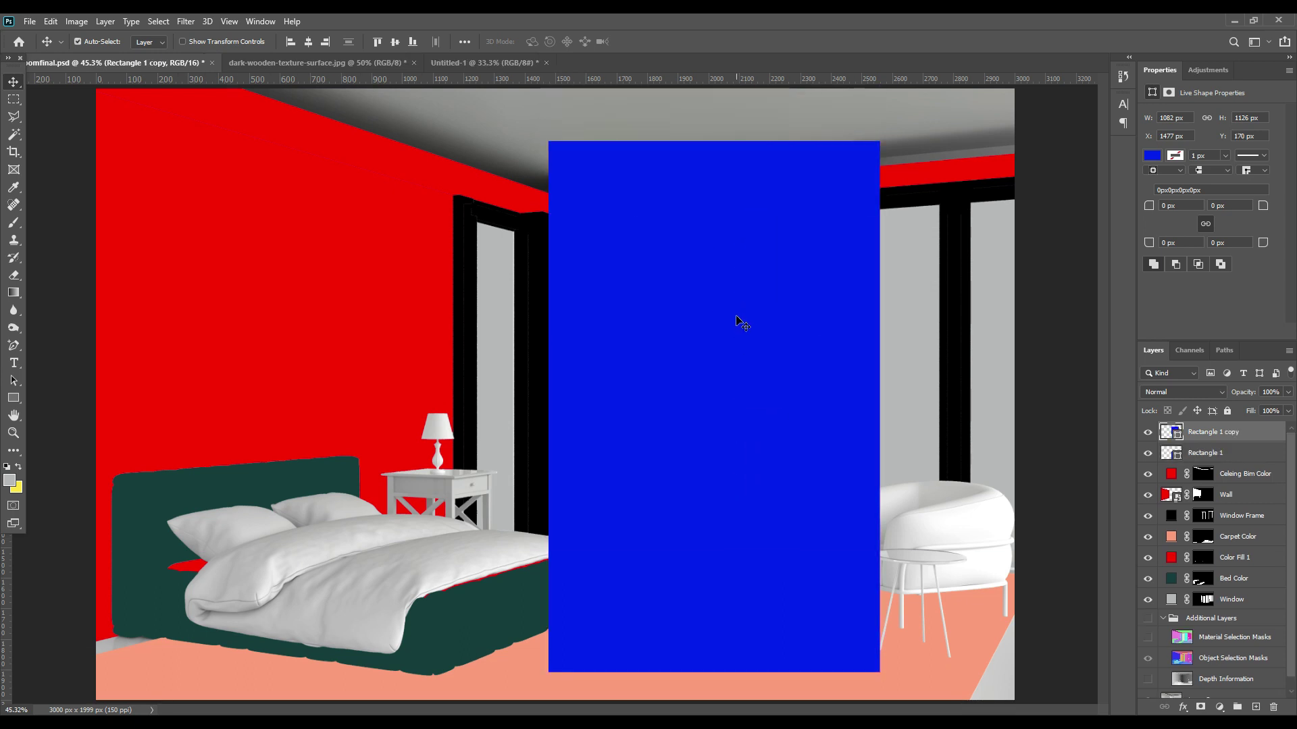
key("ctrl+t")
left_click_drag(714, 483, 711, 311)
left_click(668, 41)
Rename the shorter rectangle's layer as "Blanket Back" and the original rectangle's layer as "Blanket Front"
left_click(1225, 433)
double_click(1226, 433)
type("Blanket Back")
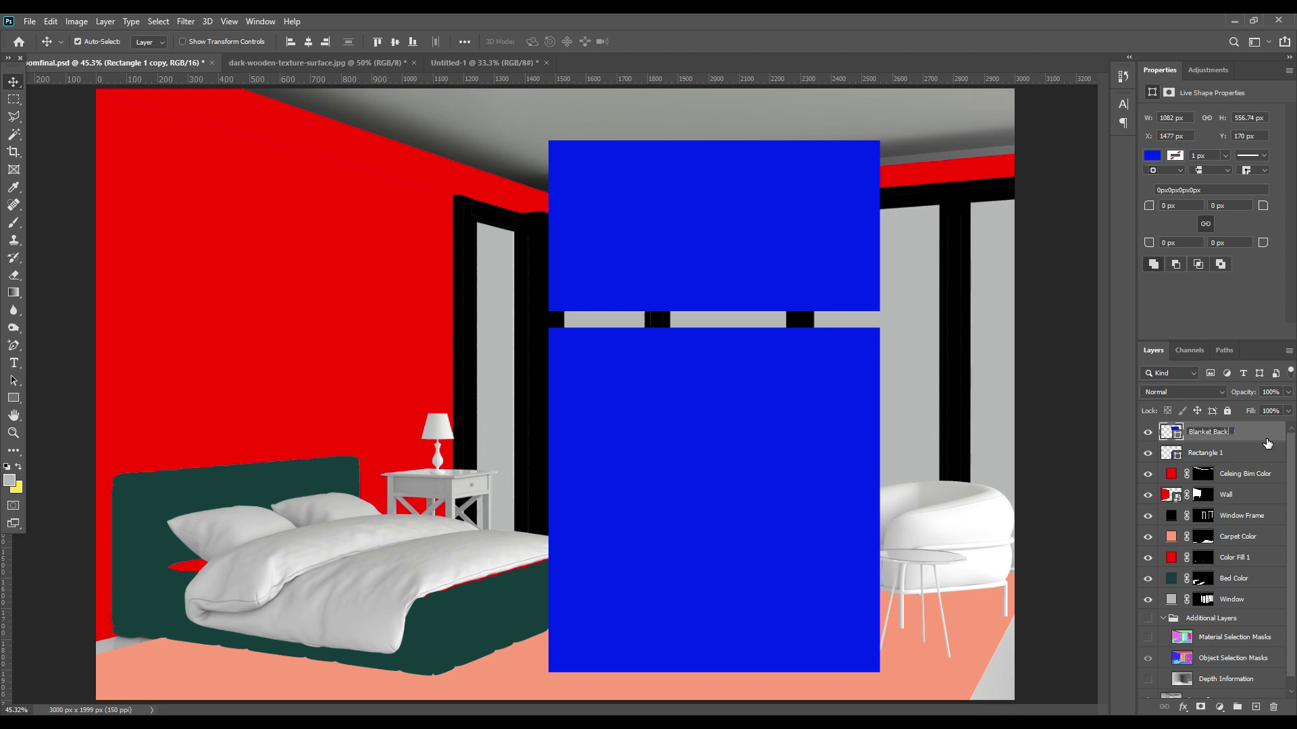
key("Return")
left_click(1205, 456)
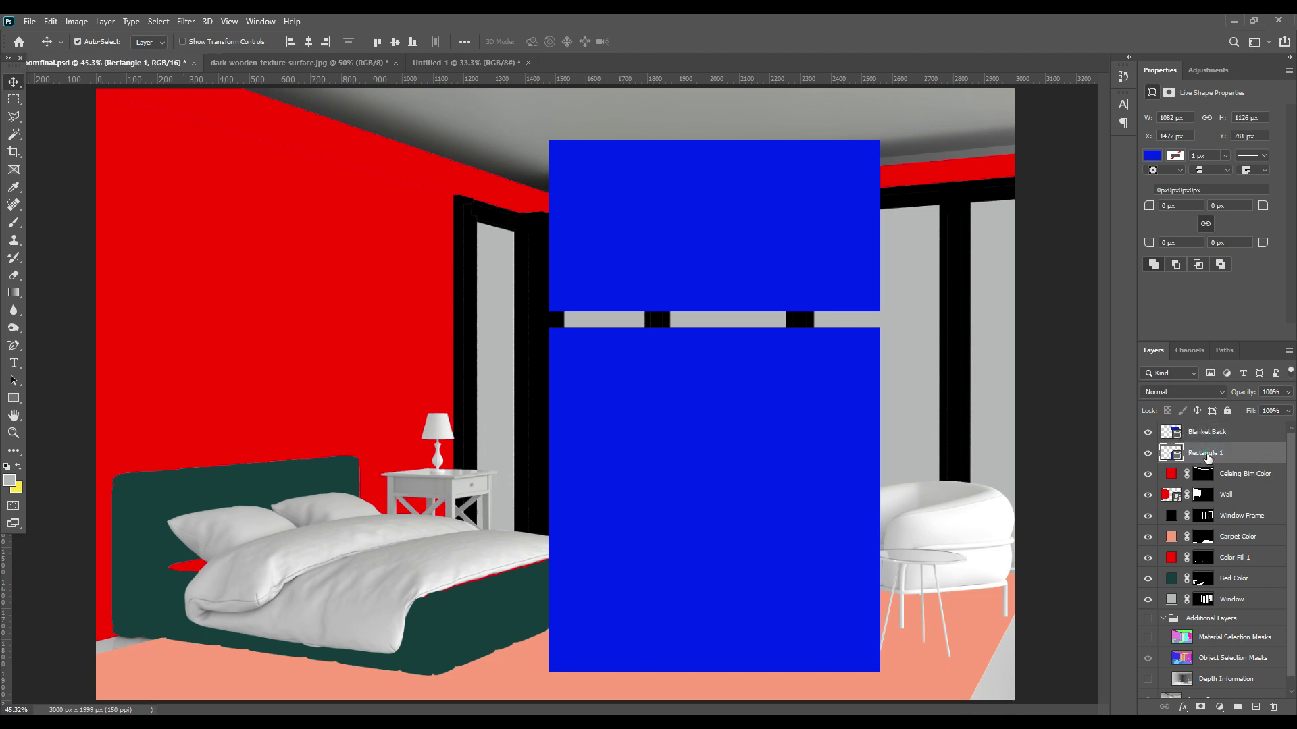
type("Blanket Front")
key("Return")
Convert the Blanket Front and Blanket Back layers to smart objects
right_click(1244, 459)
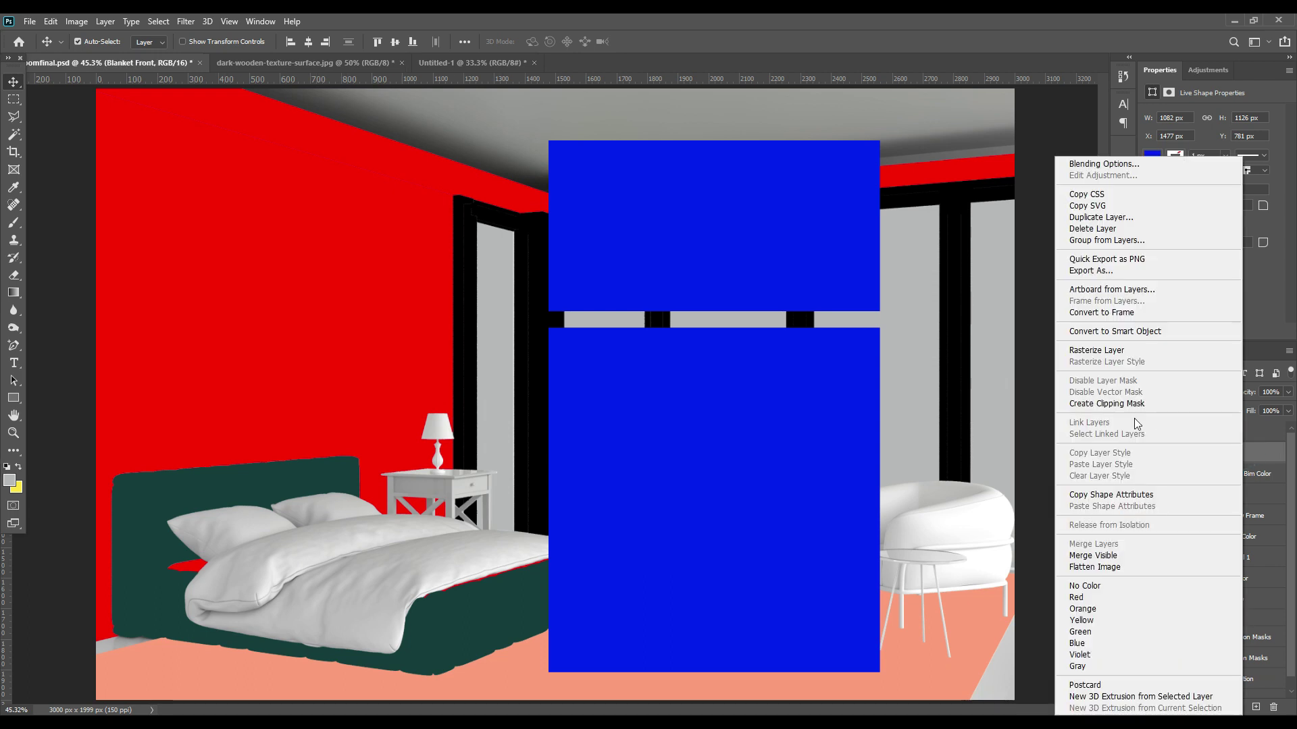
left_click(1147, 333)
right_click(1227, 435)
left_click(1128, 331)
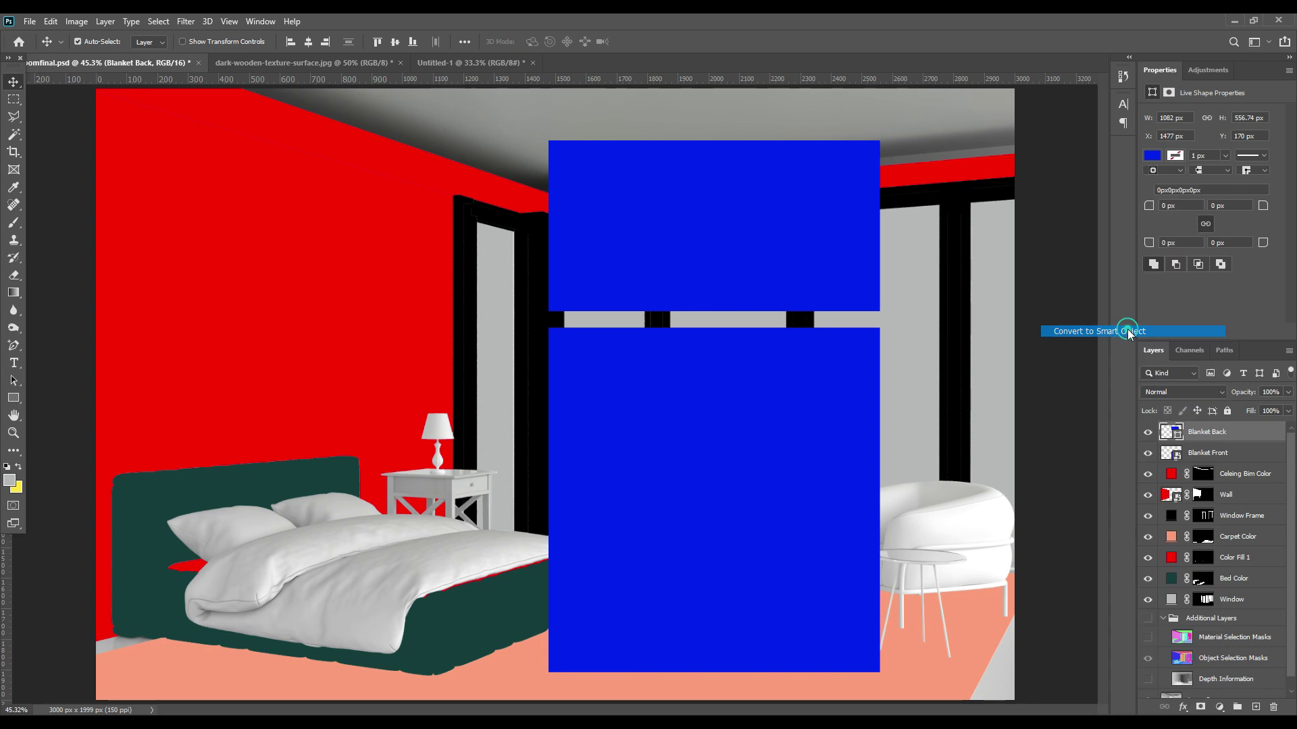
Hide the Blanket Back layer, move the Blanket Front rectangle over the bed and lower its opacity to 43%
left_click(1147, 431)
left_click_drag(696, 424, 515, 425)
left_click_drag(1244, 392, 1207, 398)
Distort the Blanket Front rectangle so its four corners follow the perspective of the blanket on the bed
key("ctrl+t")
right_click(586, 382)
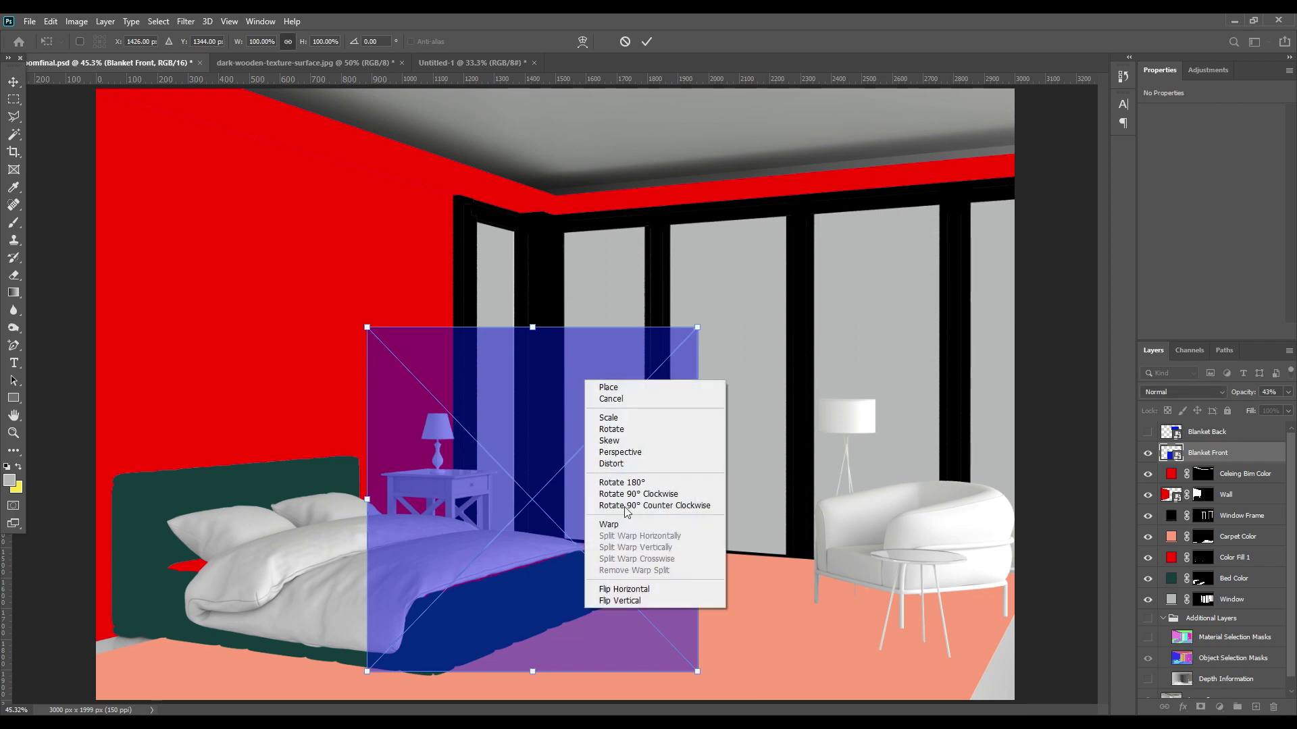
left_click(611, 463)
left_click_drag(367, 327, 161, 618)
left_click_drag(367, 671, 394, 668)
left_click_drag(697, 671, 600, 559)
left_click_drag(698, 327, 473, 503)
left_click_drag(600, 559, 638, 548)
left_click_drag(470, 503, 475, 522)
left_click_drag(638, 547, 651, 546)
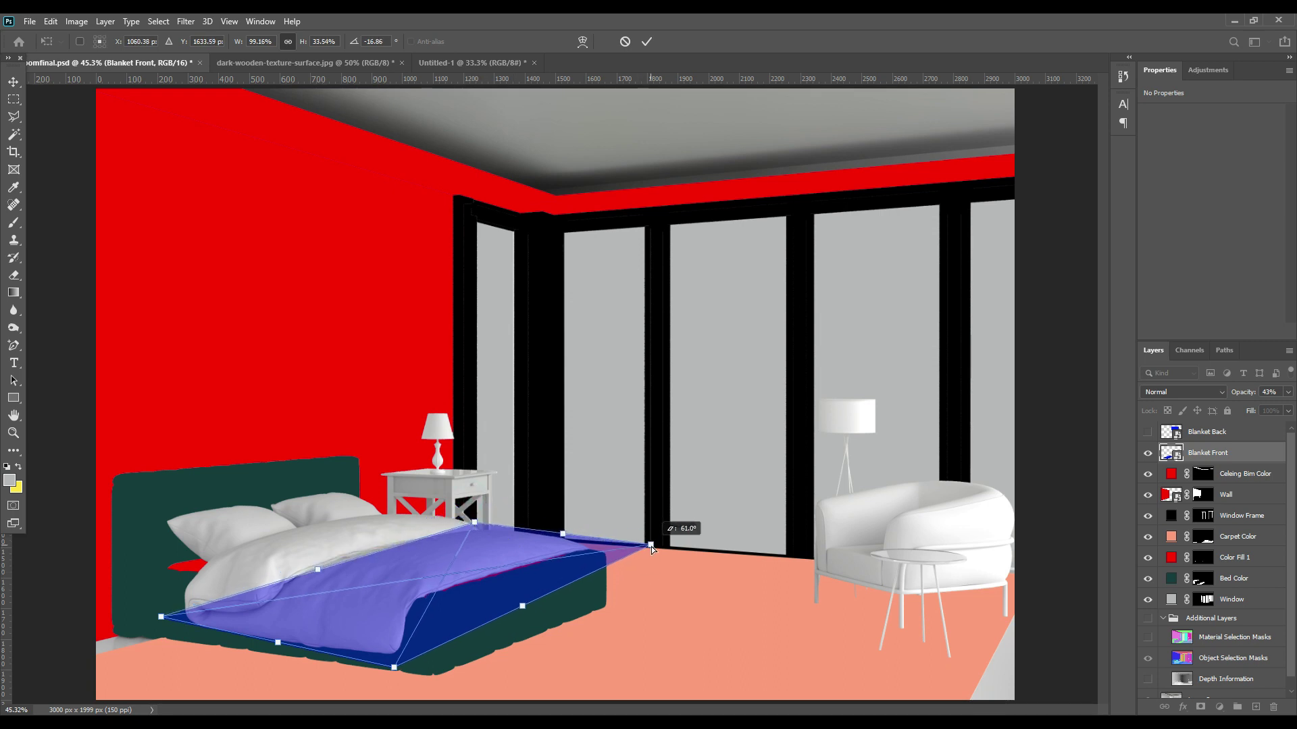
Warp Blanket Front, extend its near-left corner, and add a vertical split pulled inward to follow the blanket's hanging side edge
right_click(517, 554)
left_click(540, 411)
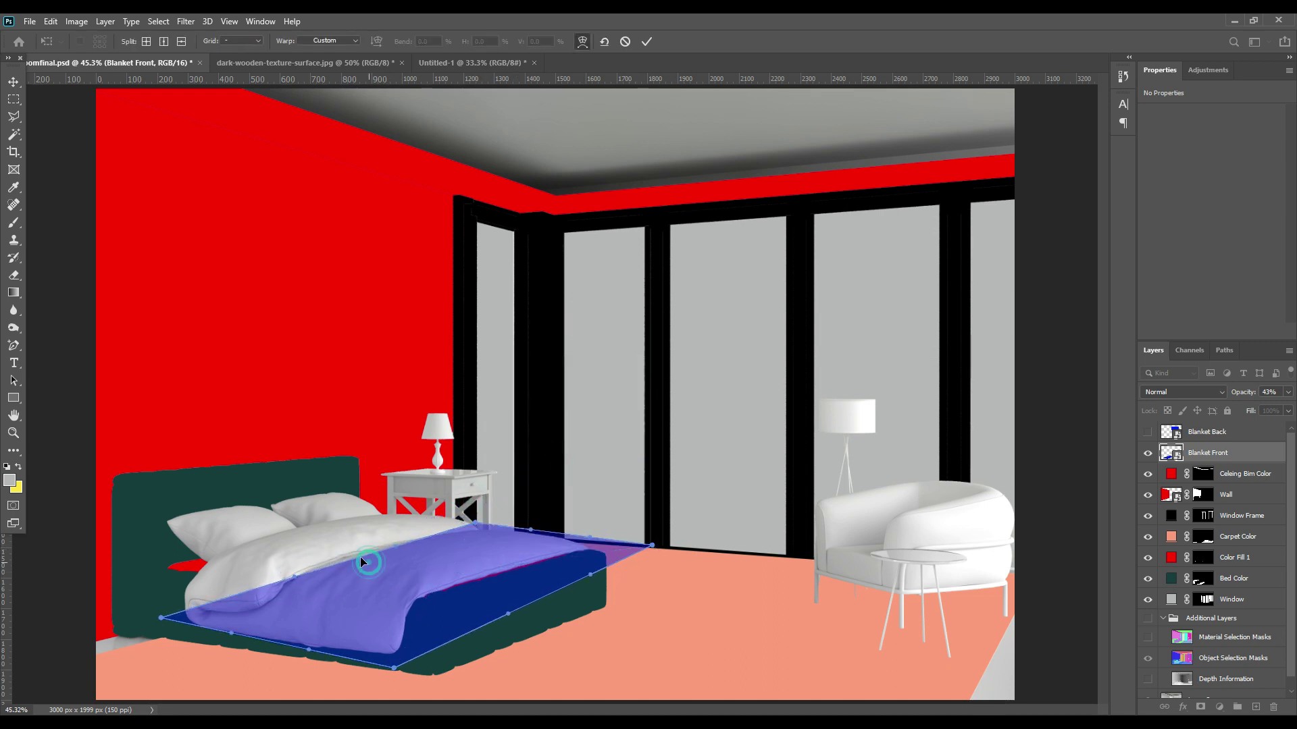
left_click_drag(361, 561, 356, 553)
left_click_drag(220, 605, 207, 607)
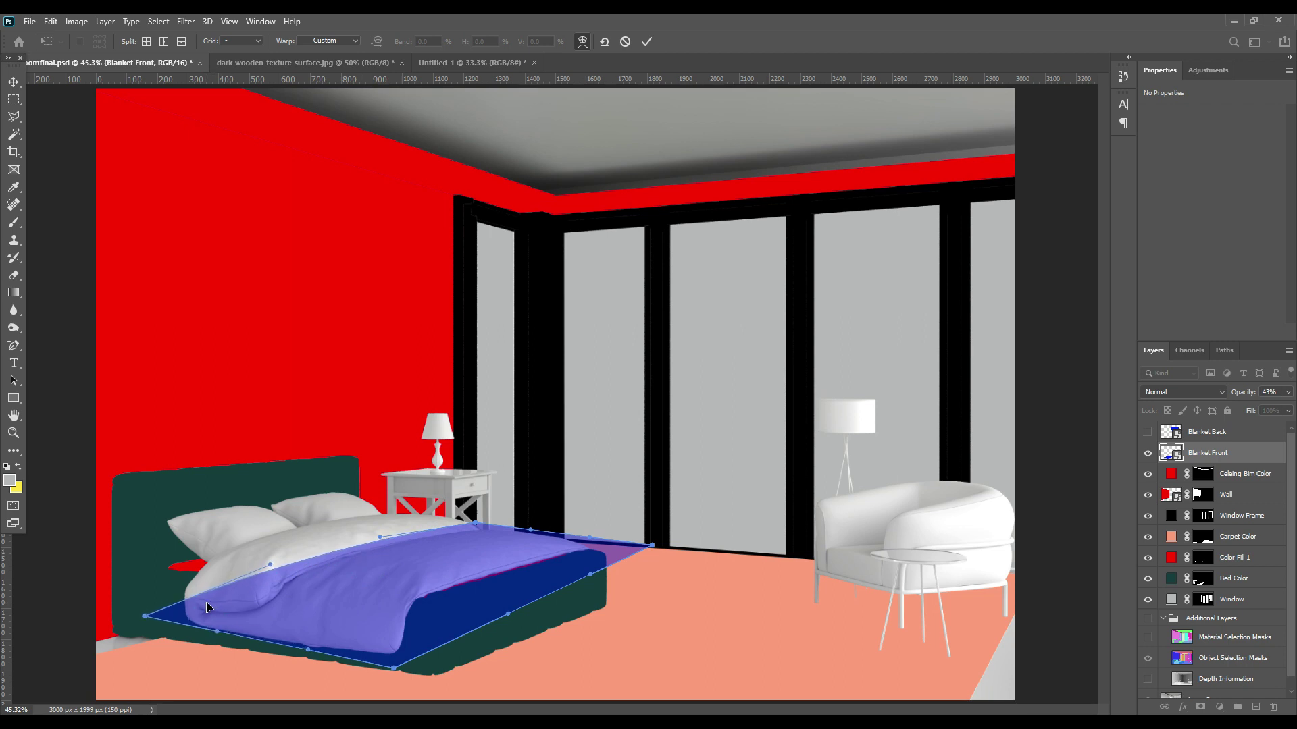
left_click(181, 42)
left_click(163, 44)
left_click(395, 608)
left_click_drag(484, 624, 431, 602)
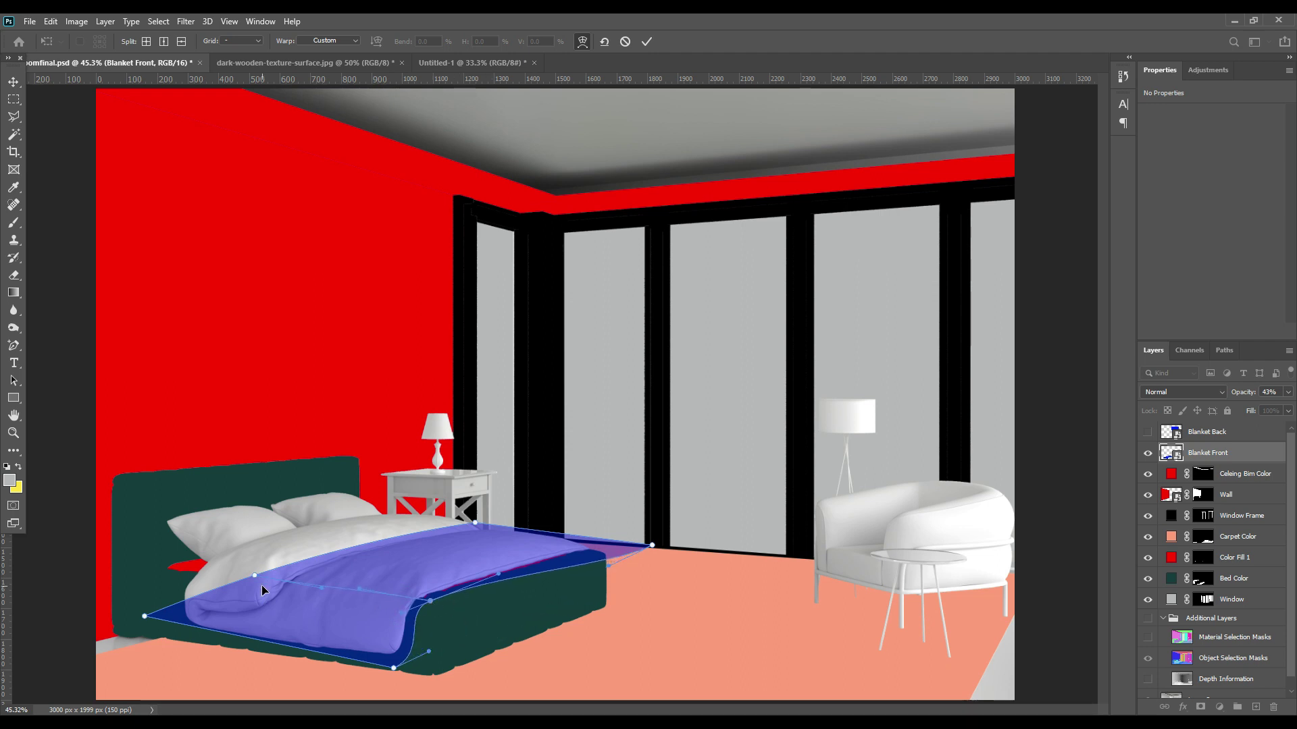
Refine the warp's upper edge, corners and front edge to fit the blanket's folded front section, and apply the transform
left_click_drag(258, 578, 265, 584)
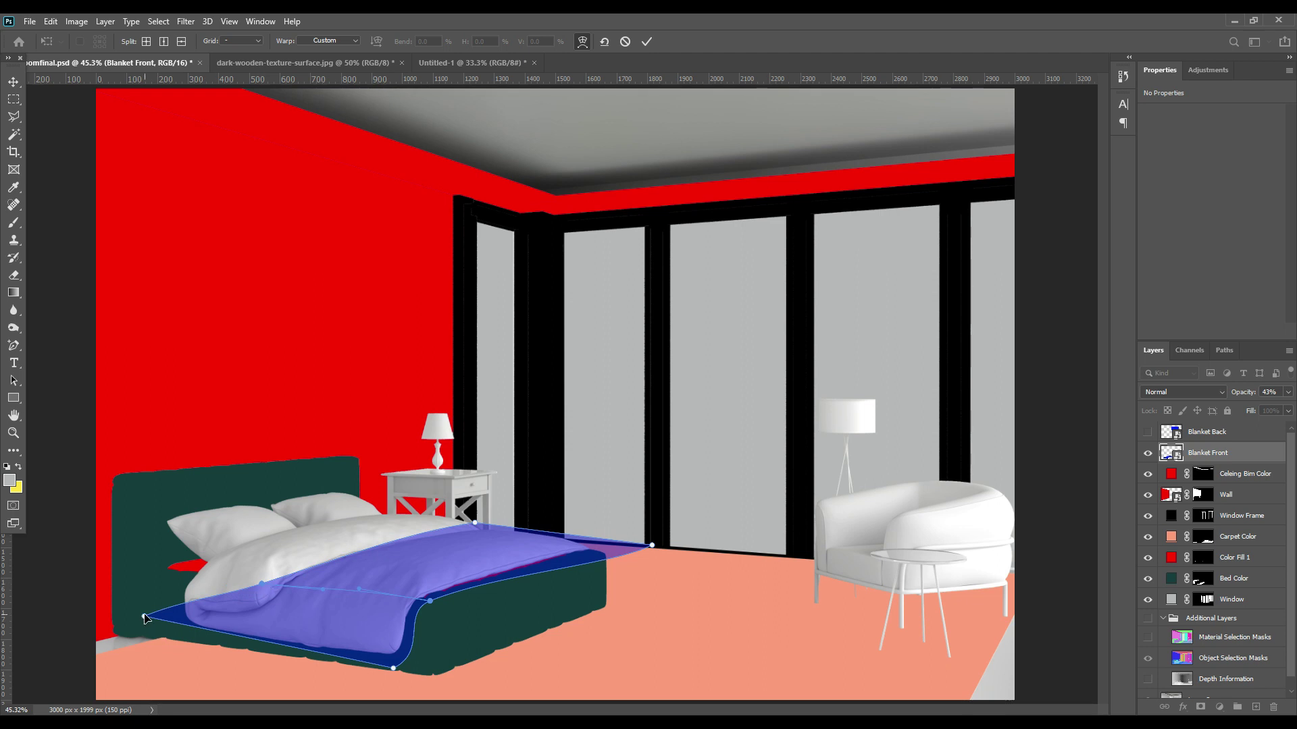
left_click_drag(264, 581, 234, 570)
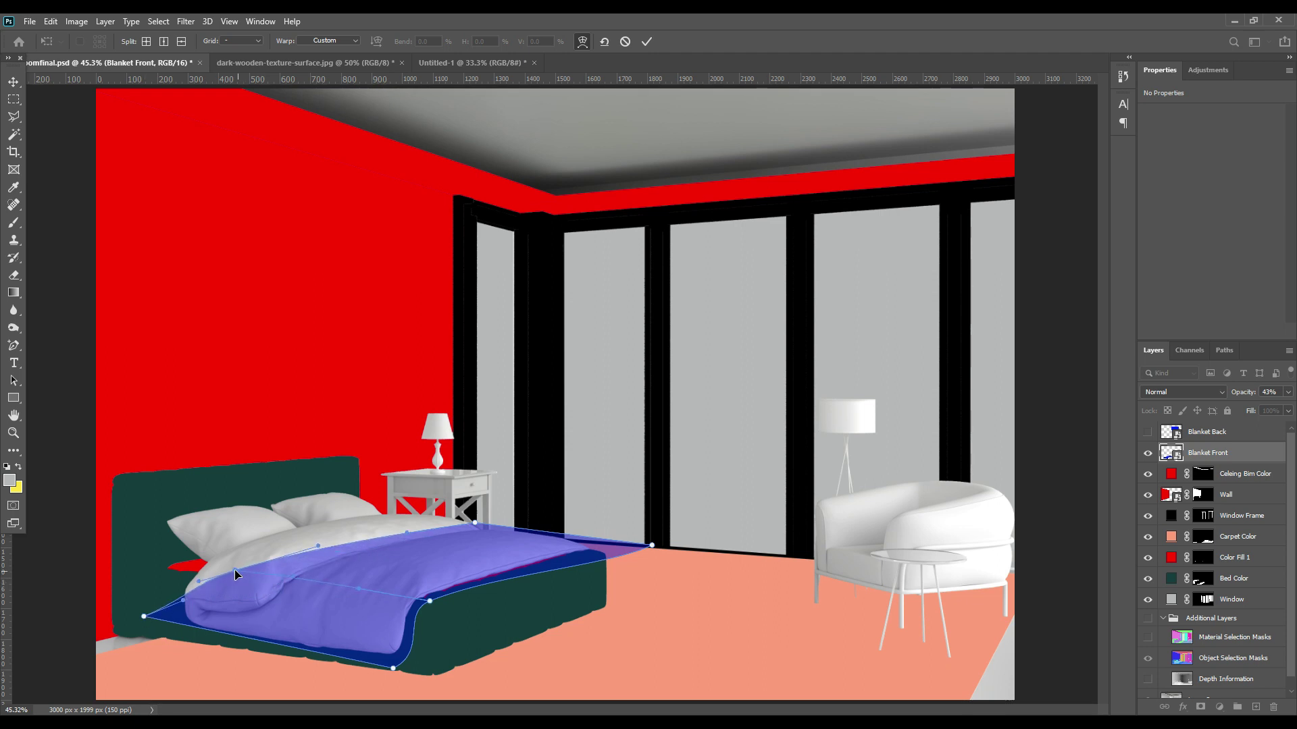
left_click(650, 545)
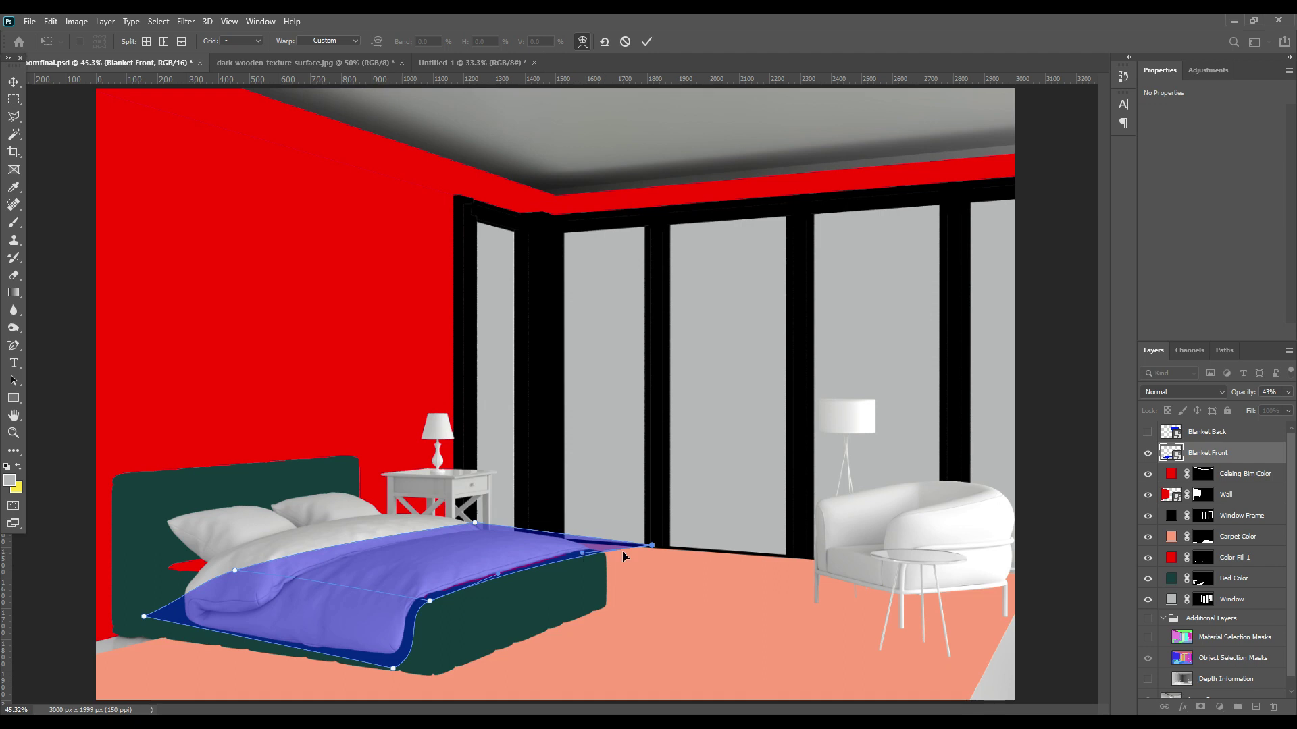
left_click_drag(144, 617, 179, 626)
left_click_drag(398, 658, 393, 663)
left_click_drag(294, 636, 290, 647)
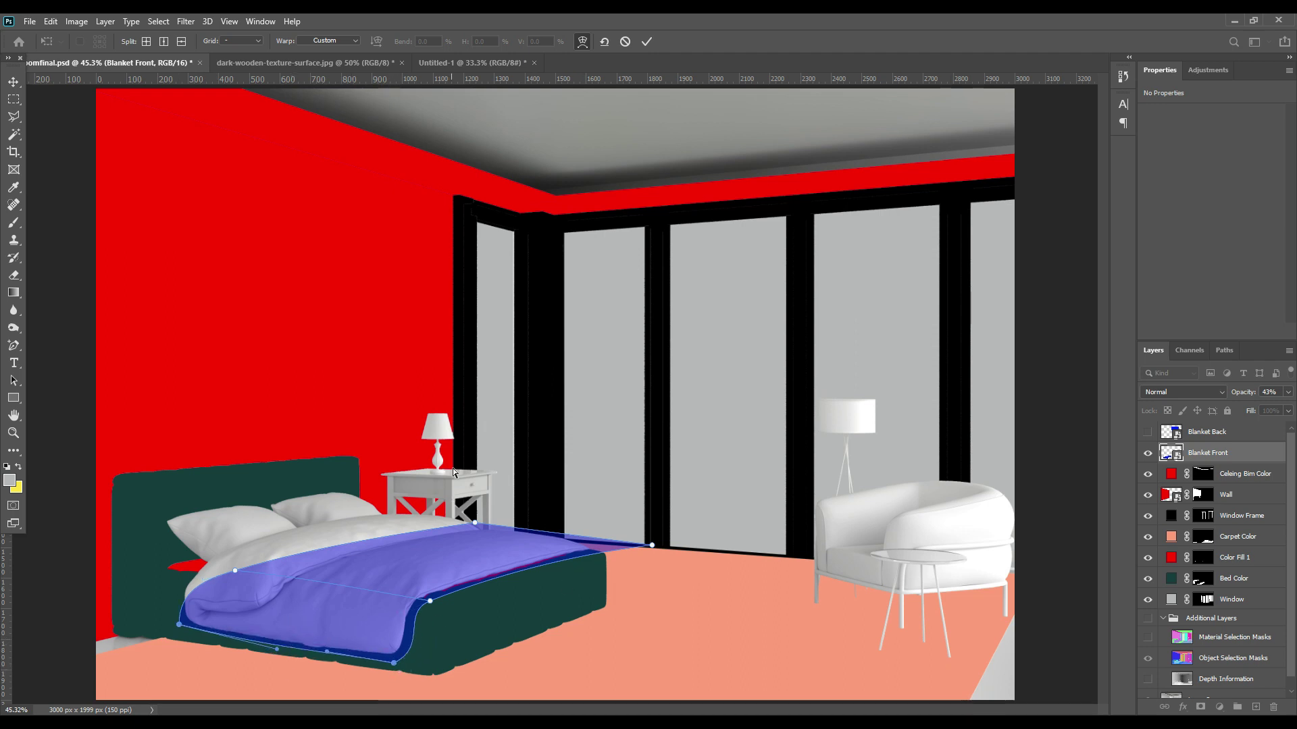
left_click(649, 41)
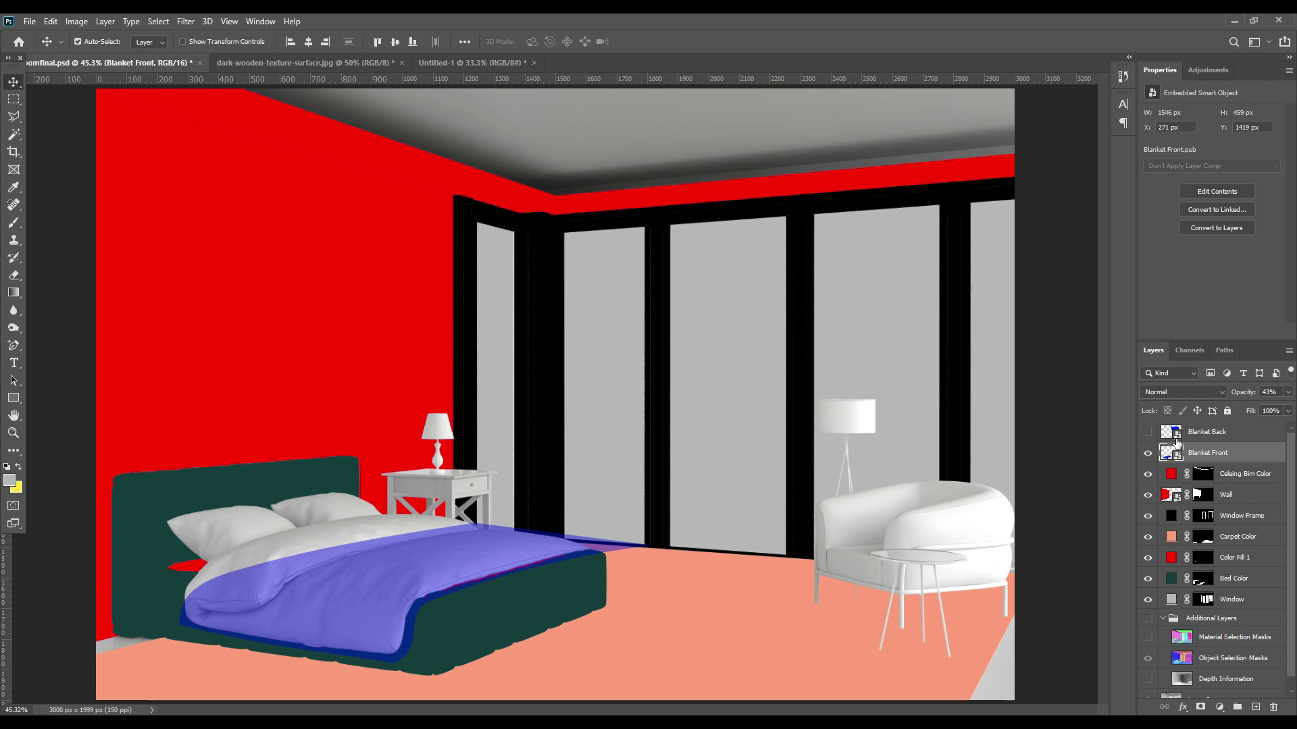
Select the whole blanket area with the Magic Wand using the Object Selection Masks layer, then hide the Additional Layers group
left_click(1148, 658)
left_click(1148, 453)
left_click(14, 134)
left_click(358, 579)
left_click(1163, 618)
left_click(1148, 617)
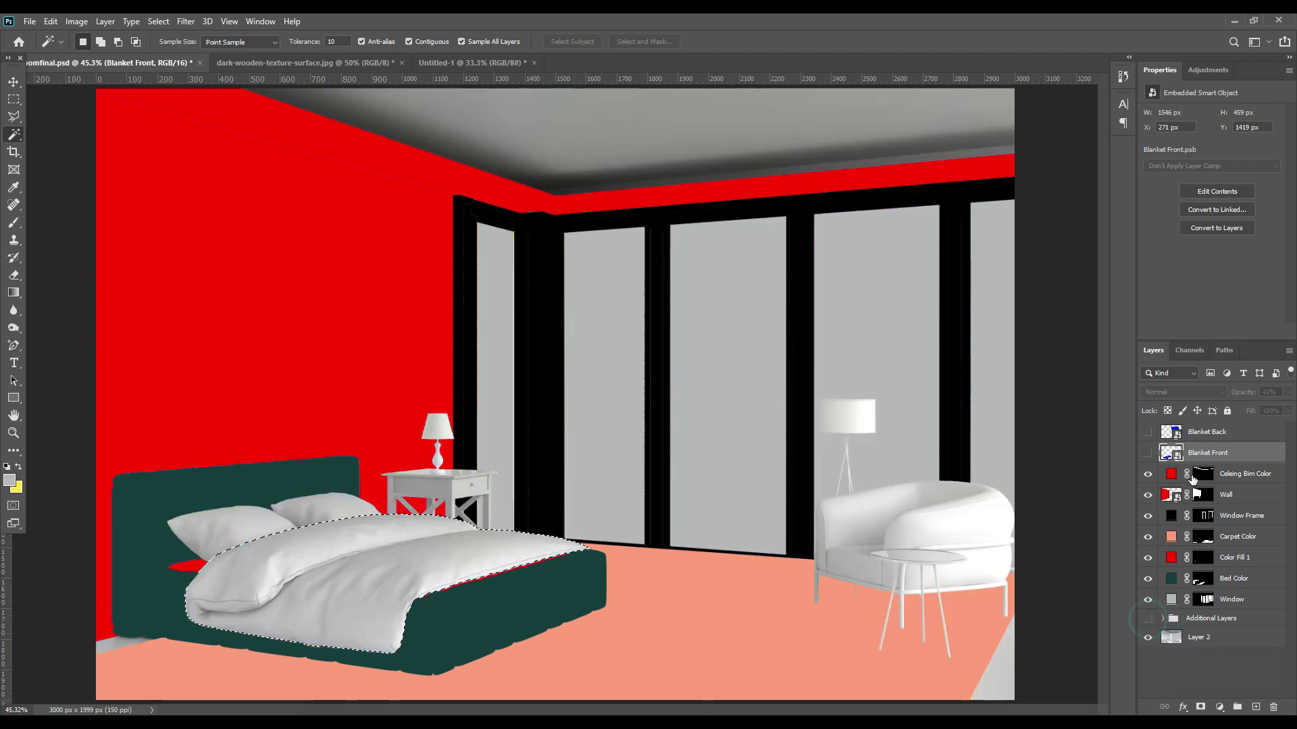
Show the Blanket Front layer and add a layer mask to it from the blanket selection
left_click(1148, 453)
left_click(1194, 437)
left_click(1191, 453)
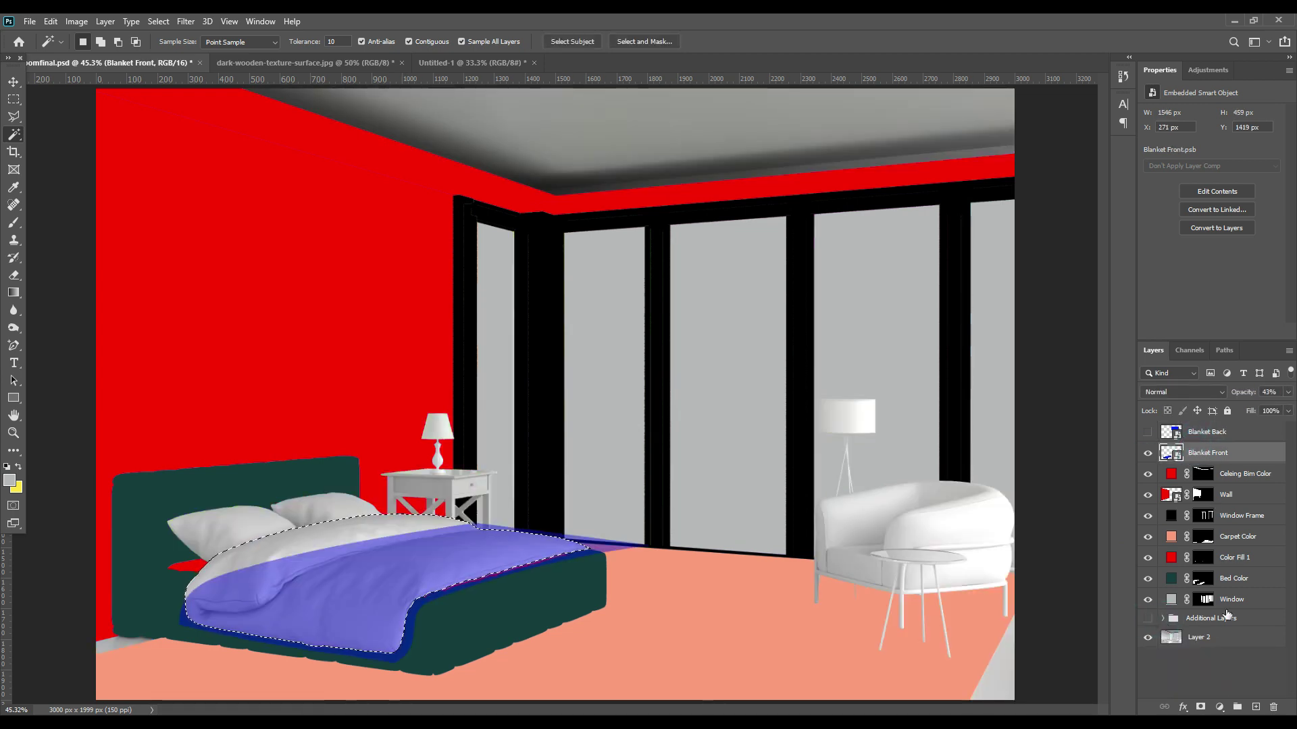
left_click(1201, 707)
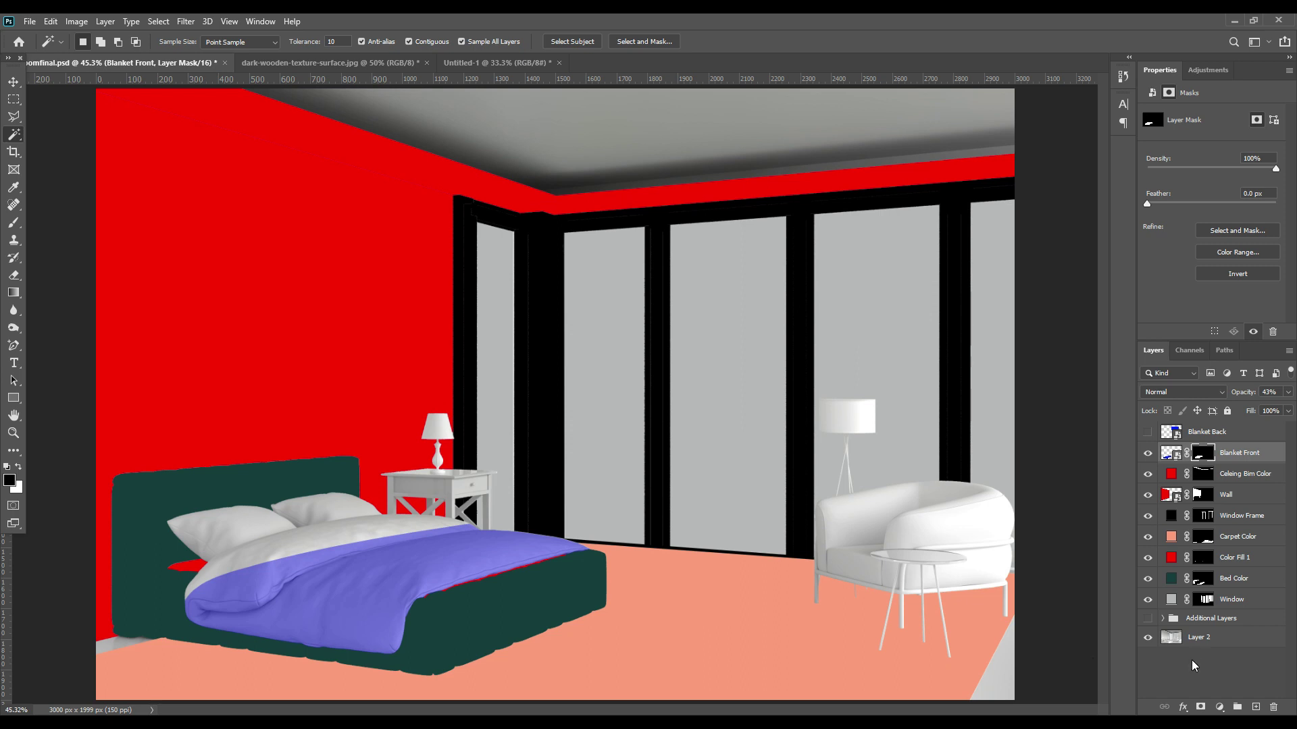
Outline the blanket's folded-back section with a lasso selection, tracing the fold's seam from the front corner to the nightstand side
key("v")
left_click(1260, 457)
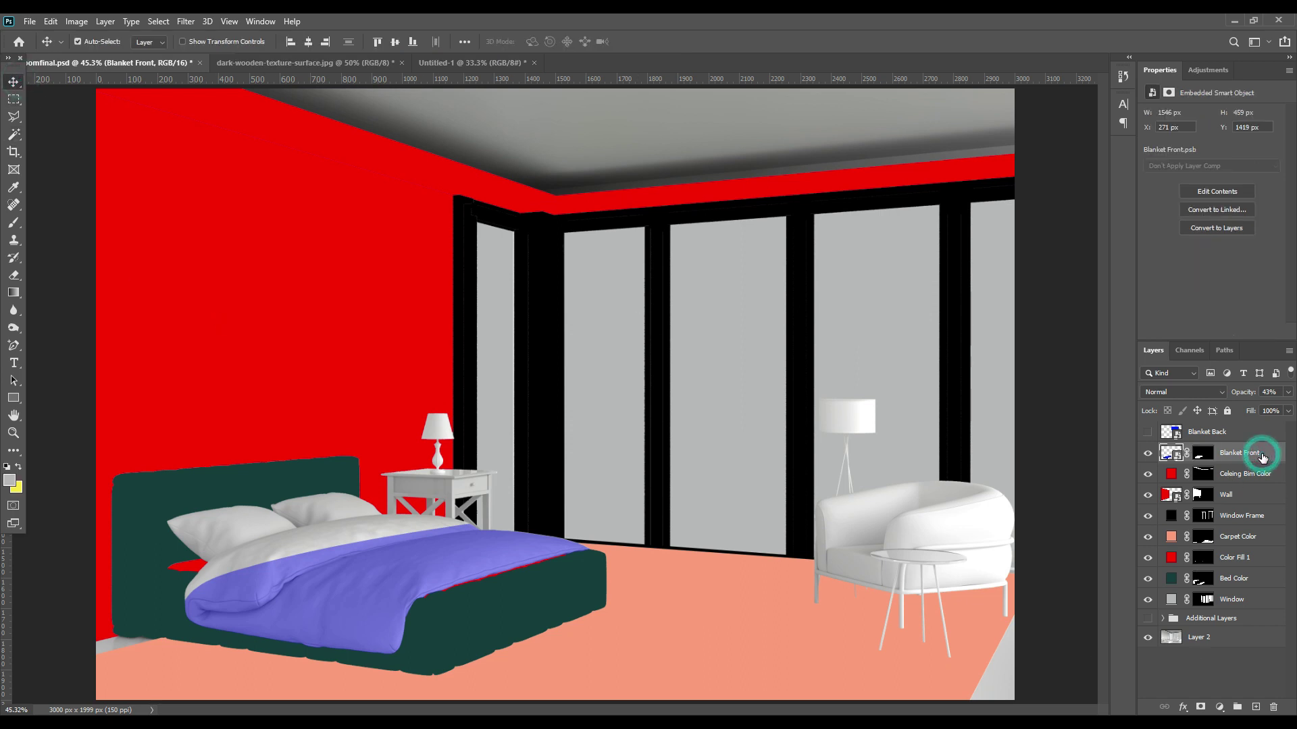
key("ctrl+plus")
key("ctrl+plus")
key("ctrl+plus")
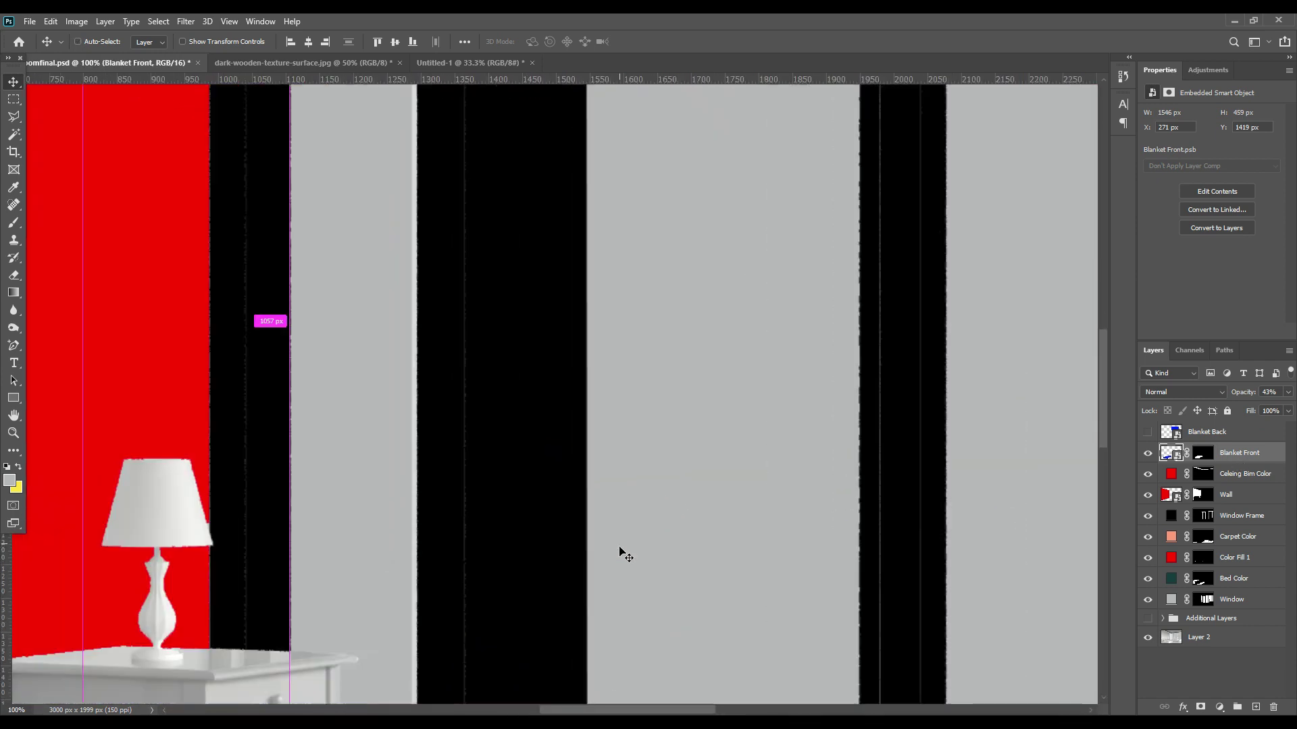
left_click_drag(619, 548, 1051, 191)
key("ctrl+plus")
left_click_drag(113, 569, 537, 469)
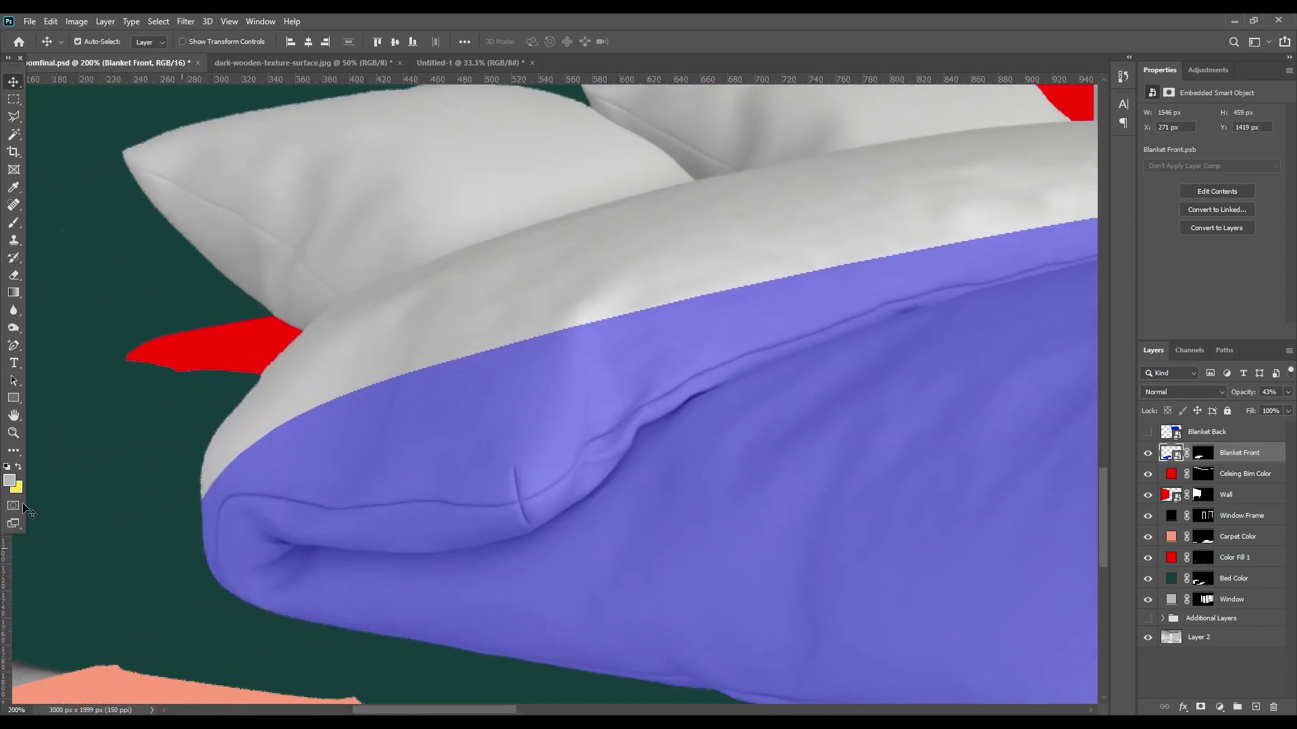
left_click(15, 118)
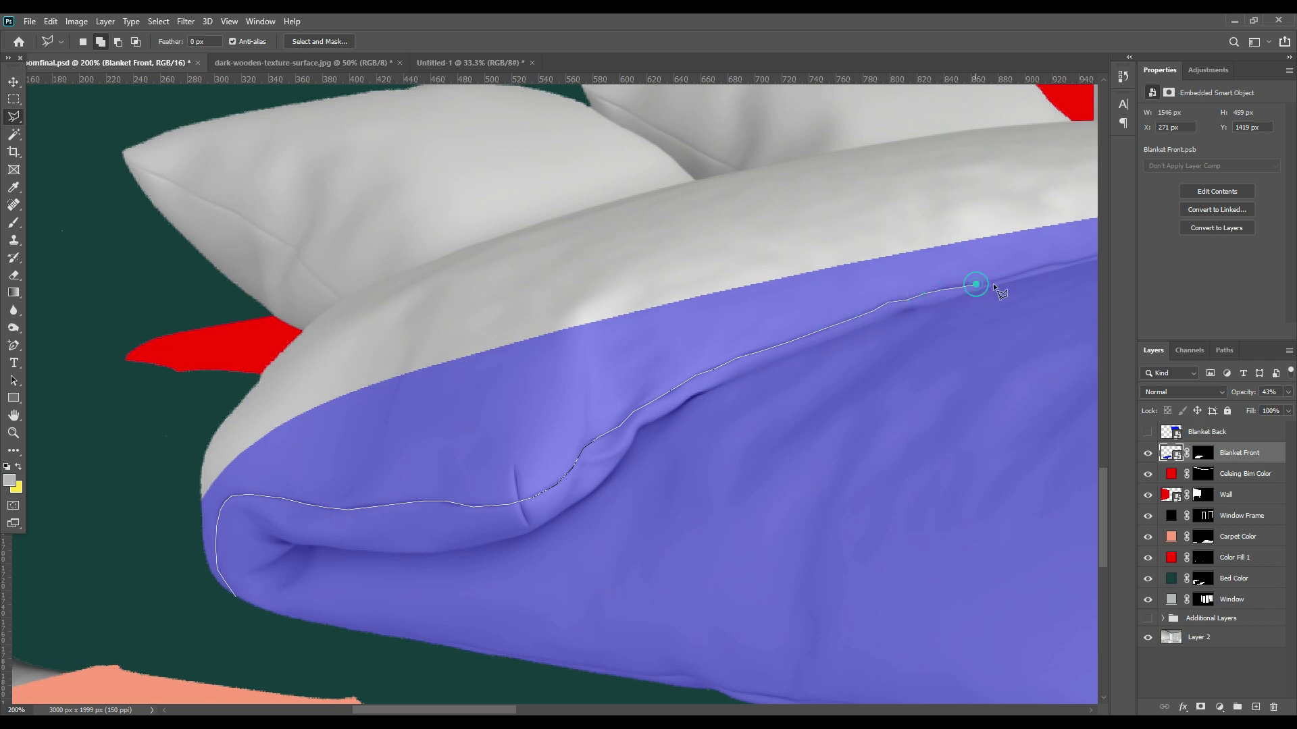
mouse_move(1092, 257)
left_mouse_down()
mouse_move(889, 414)
mouse_move(478, 507)
left_mouse_up()
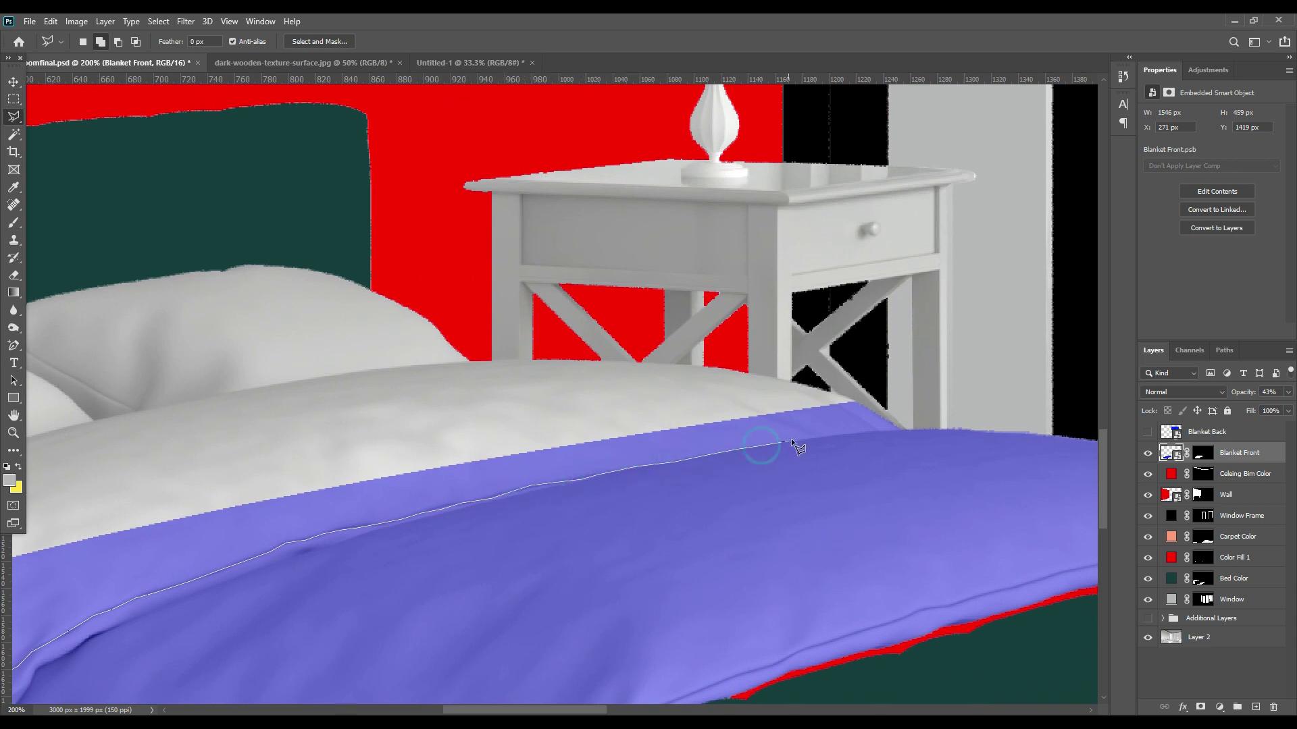
left_click(950, 408)
left_click(927, 343)
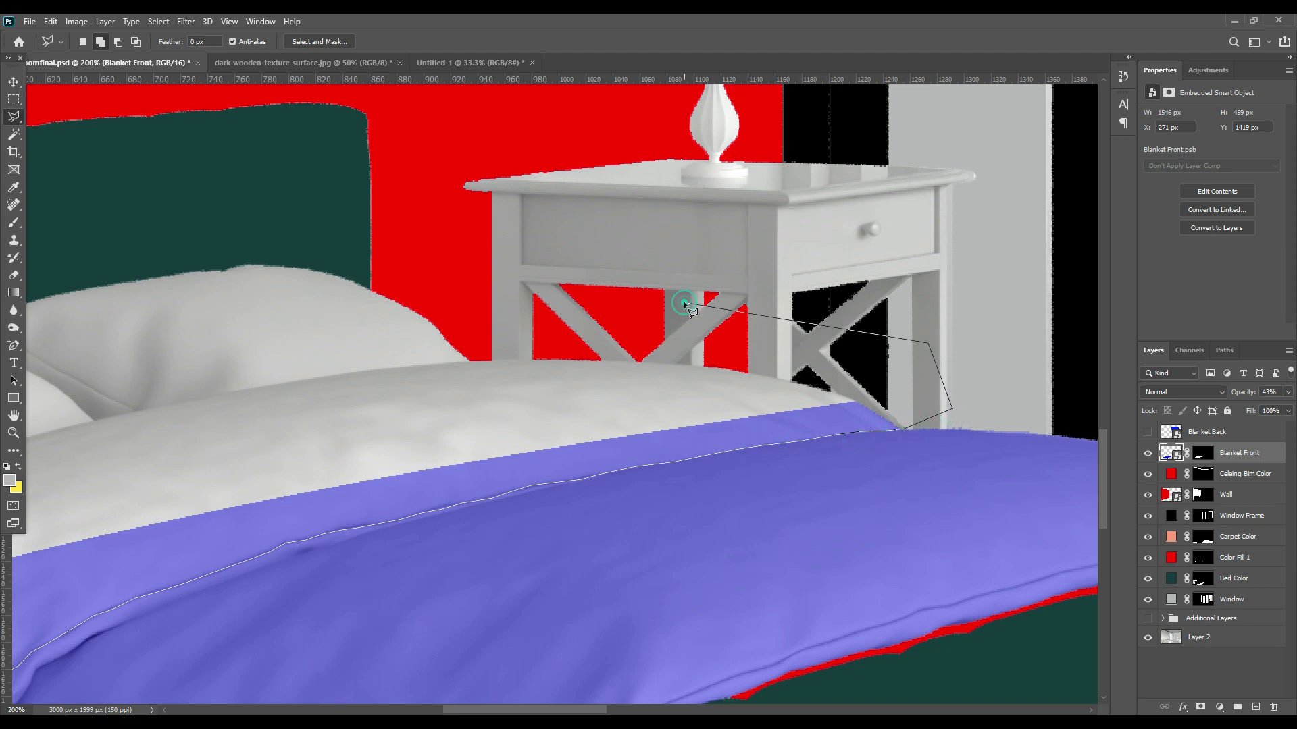
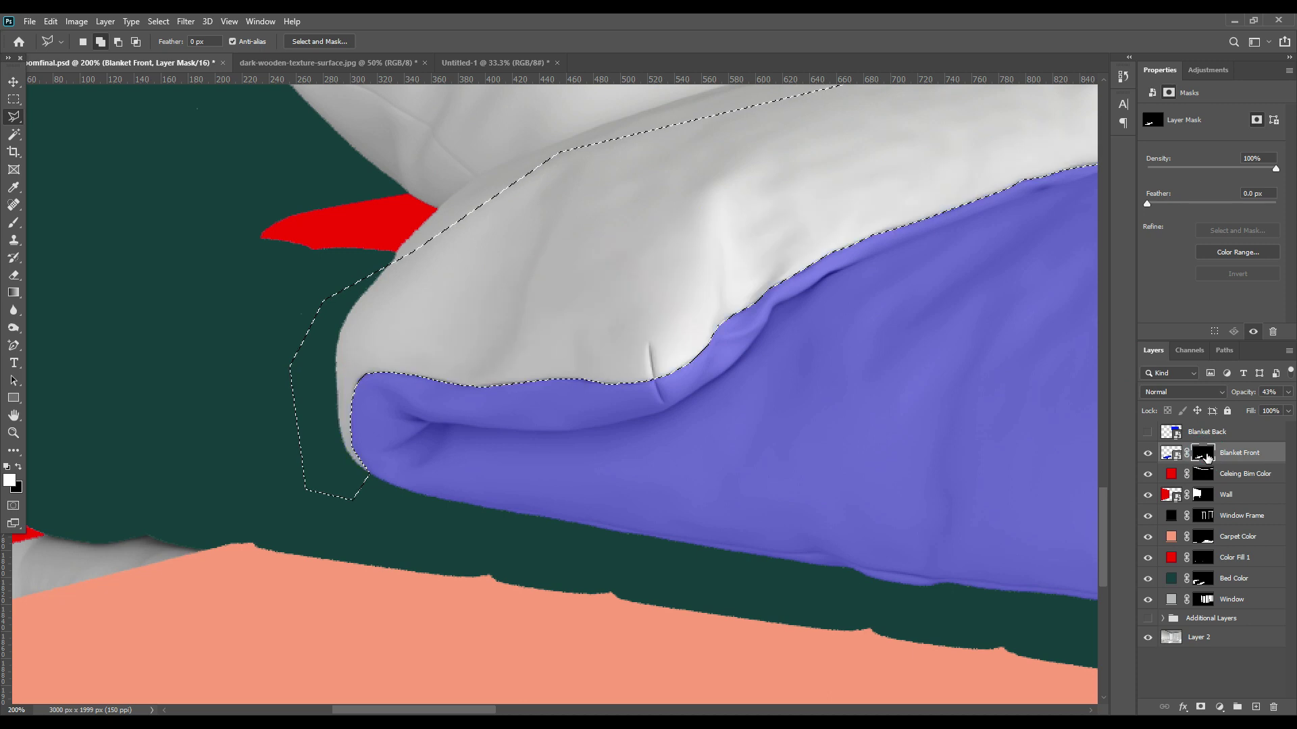
Clear the selection and set the Blanket Front layer to 100% opacity
key("ctrl+d")
key("ctrl+minus")
key("ctrl+0")
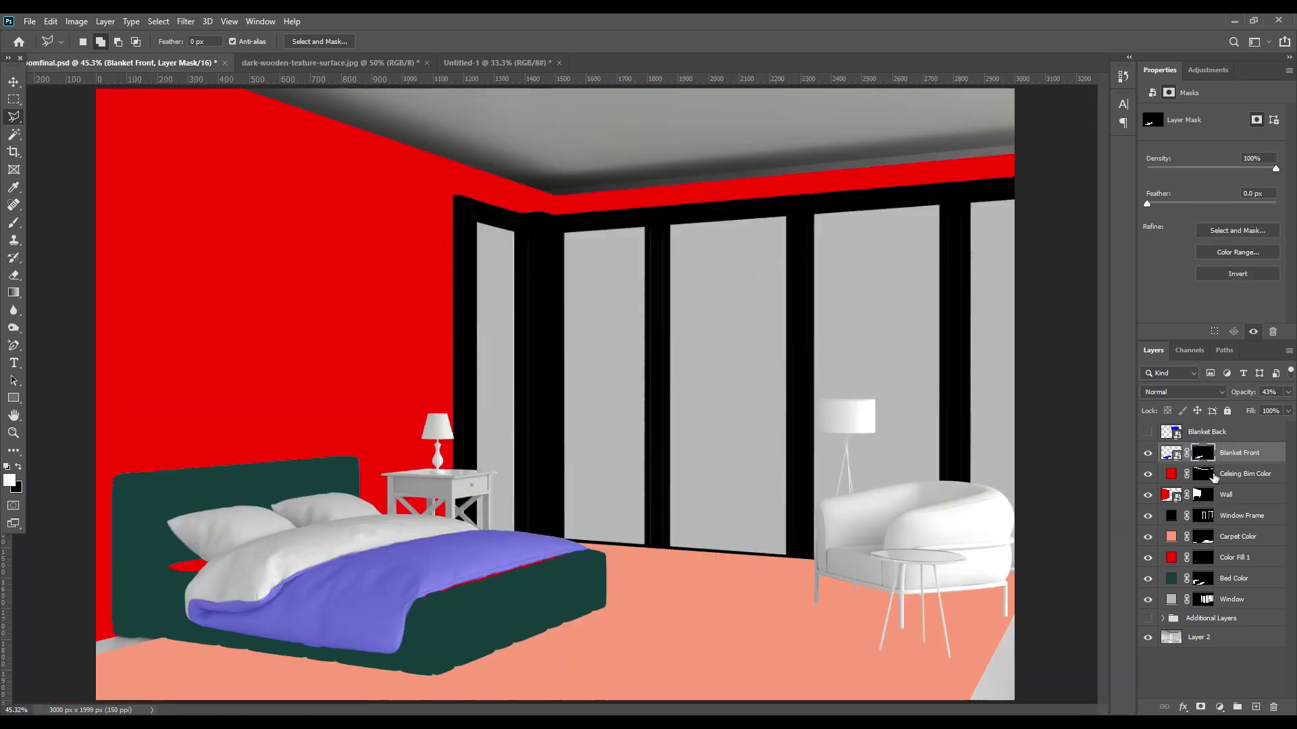
key("v")
key("0")
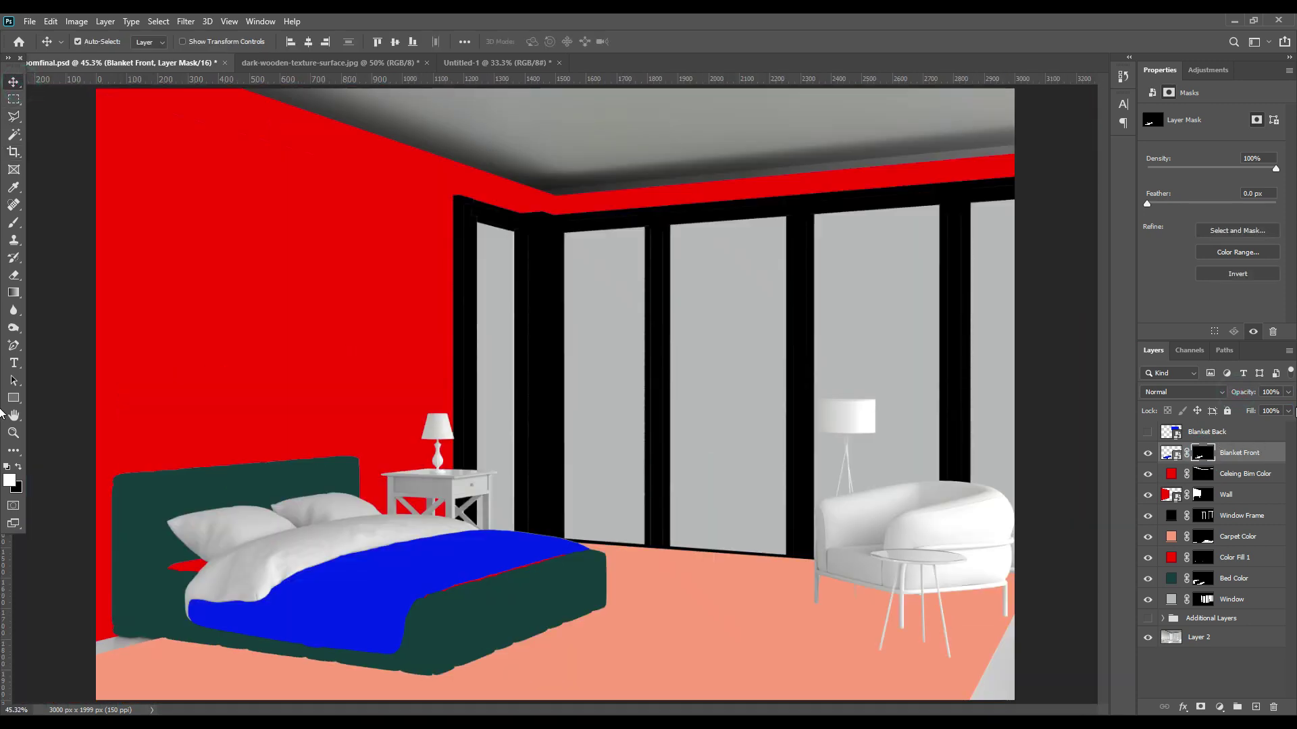
Show the Blanket Back layer at 37% opacity and scale, rotate and distort it over the blanket's folded-back section
left_click(1148, 432)
left_click(1207, 432)
key("ctrl+t")
left_click_drag(632, 243, 310, 463)
right_click(382, 442)
left_click(418, 531)
left_click_drag(1241, 391, 1199, 401)
left_click_drag(224, 531, 248, 612)
left_click_drag(224, 362, 138, 622)
left_click_drag(553, 362, 438, 521)
left_click_drag(554, 533, 504, 529)
Warp the Blanket Back layer's edges and corners to follow the folded-back section's curves, and apply the transform
right_click(355, 540)
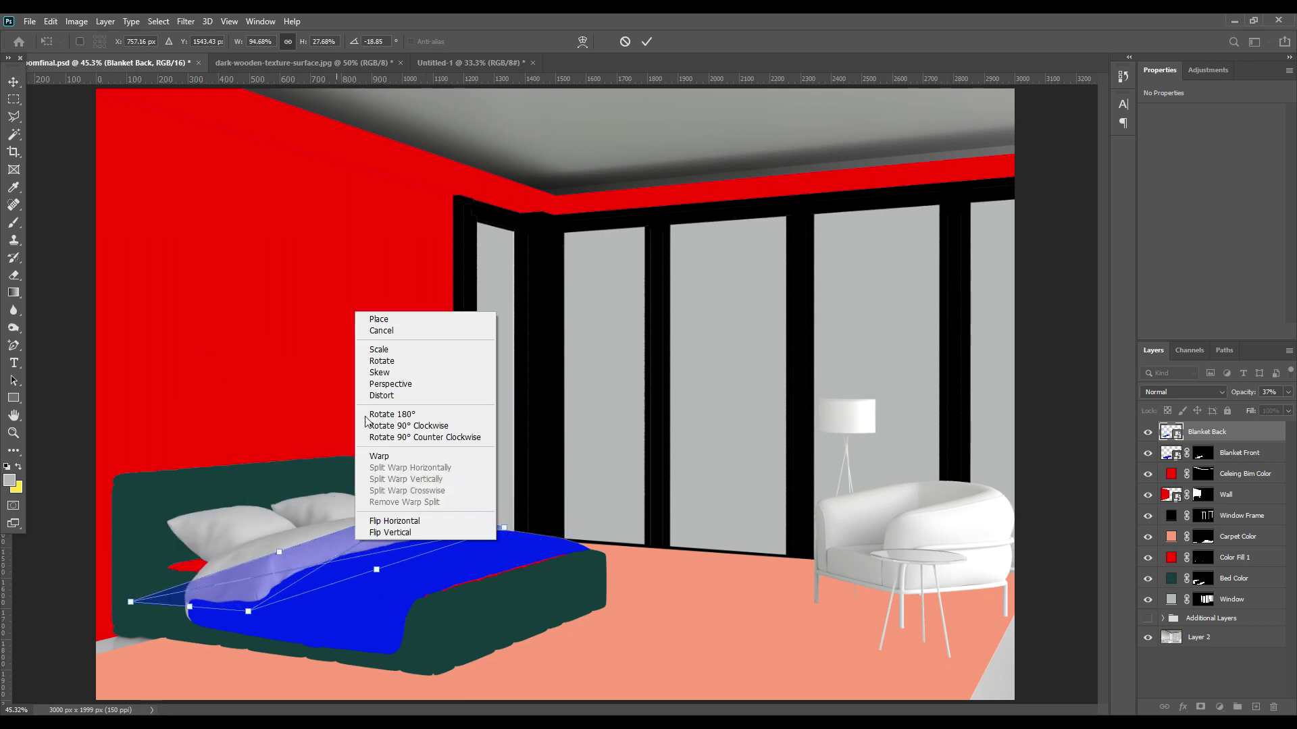
left_click(393, 458)
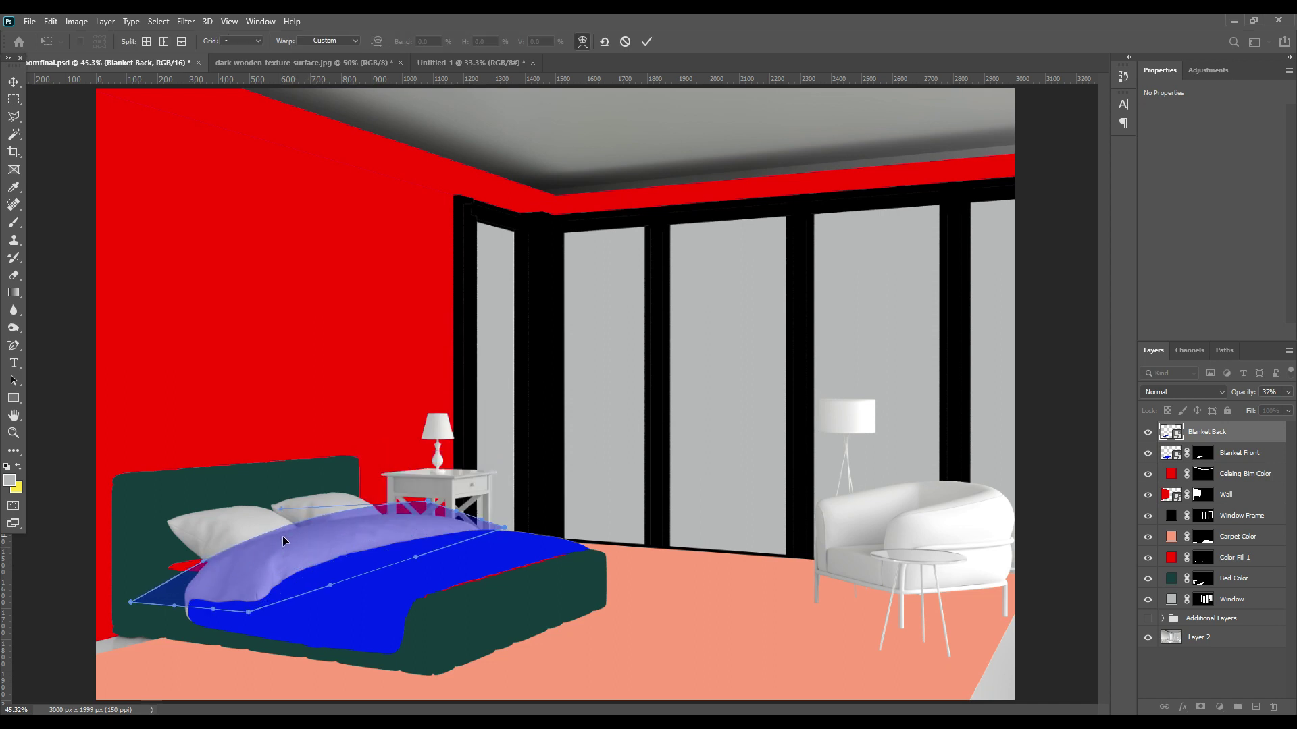
mouse_move(350, 569)
left_mouse_down()
mouse_move(322, 538)
mouse_move(347, 566)
left_mouse_up()
left_click_drag(143, 605, 185, 630)
left_click_drag(165, 558, 141, 565)
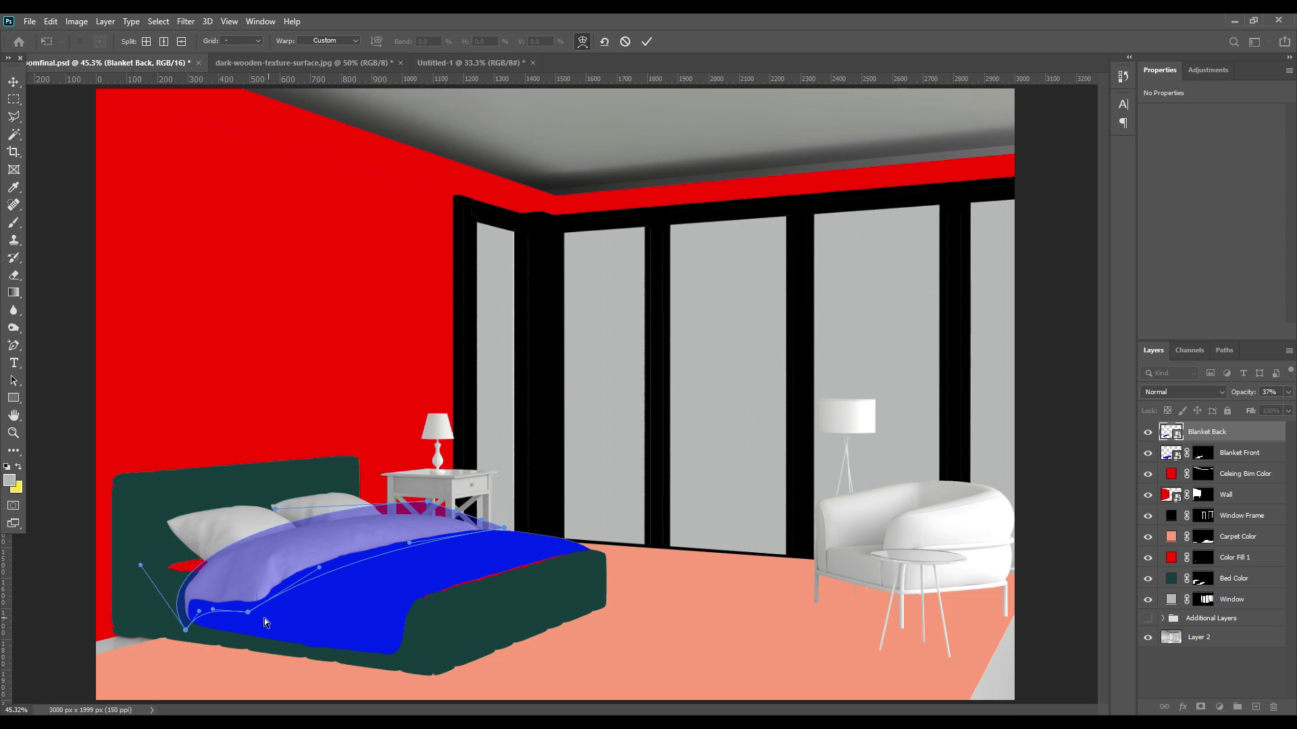
left_click_drag(263, 605, 227, 604)
left_click_drag(318, 569, 311, 560)
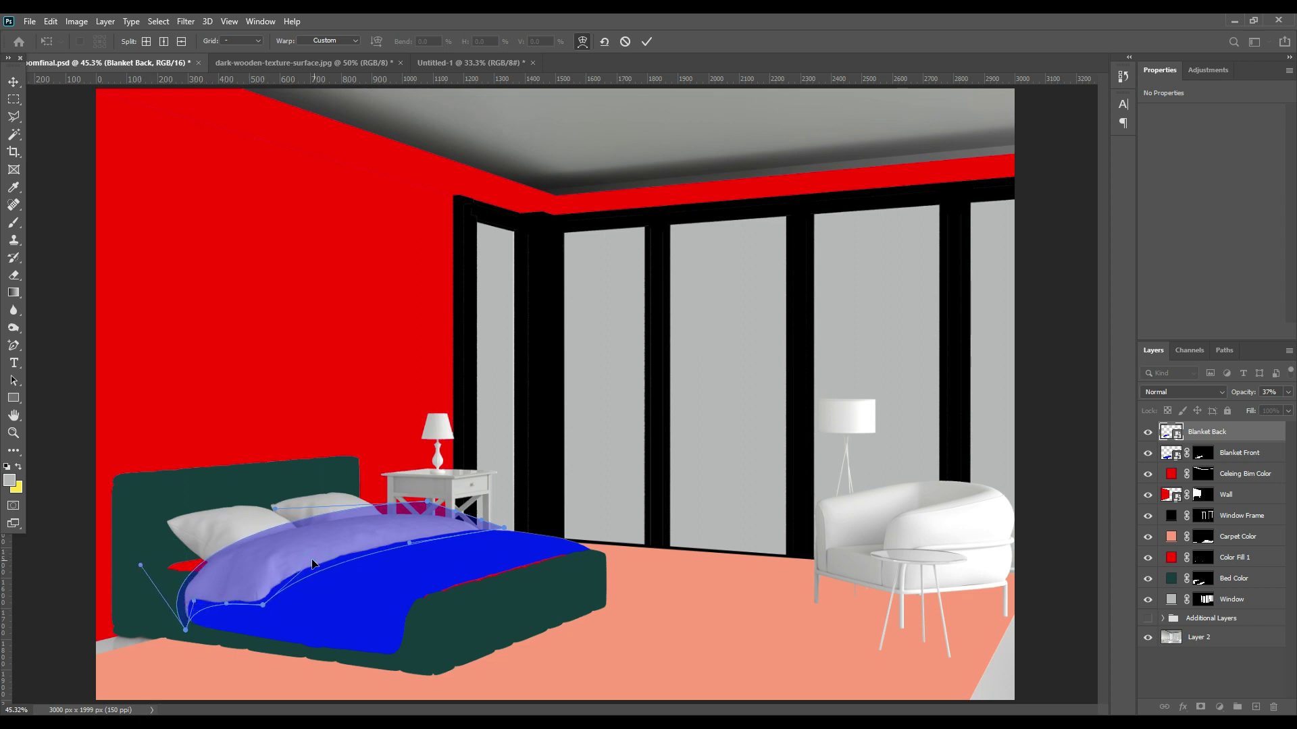
left_click_drag(427, 503, 432, 511)
left_click_drag(504, 528, 505, 532)
left_click(647, 42)
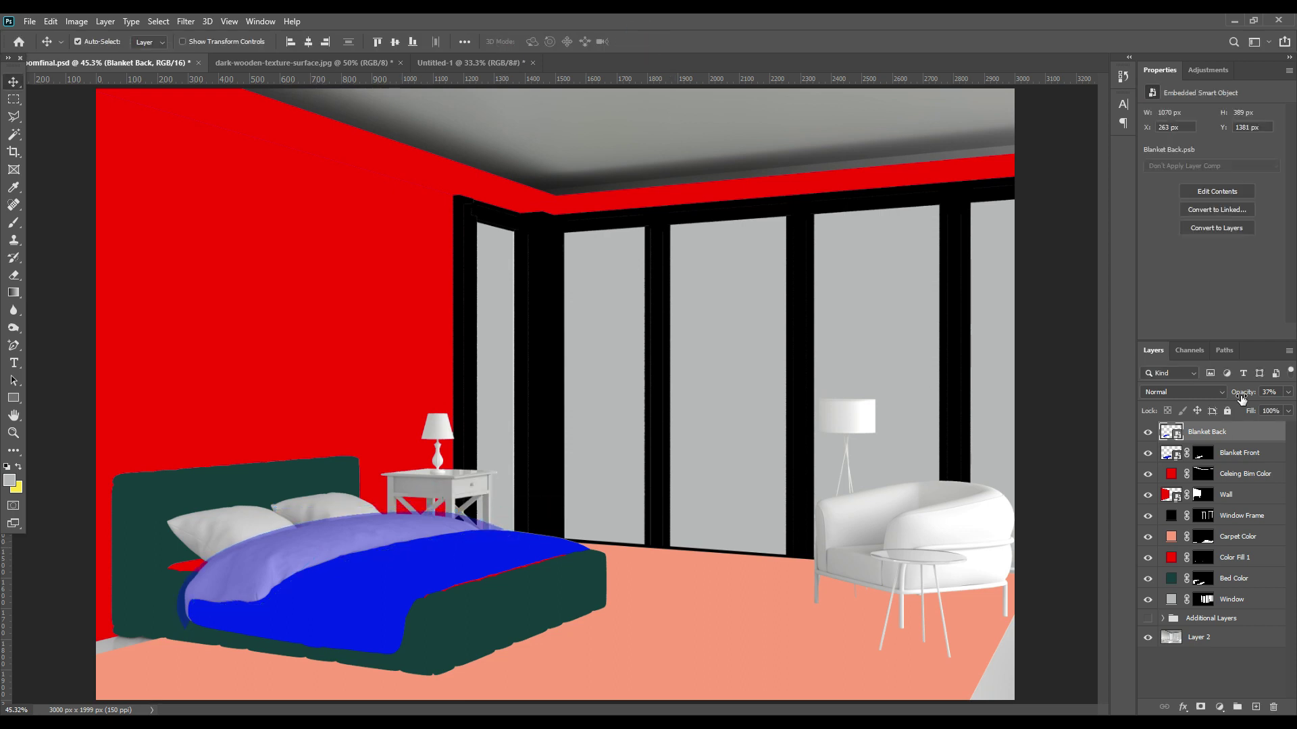
Set Blanket Back to 100% opacity and mask it to the whole blanket with a Magic Wand selection from the Additional Layers group
left_click_drag(1241, 393, 1288, 397)
left_click_drag(1148, 431, 1147, 452)
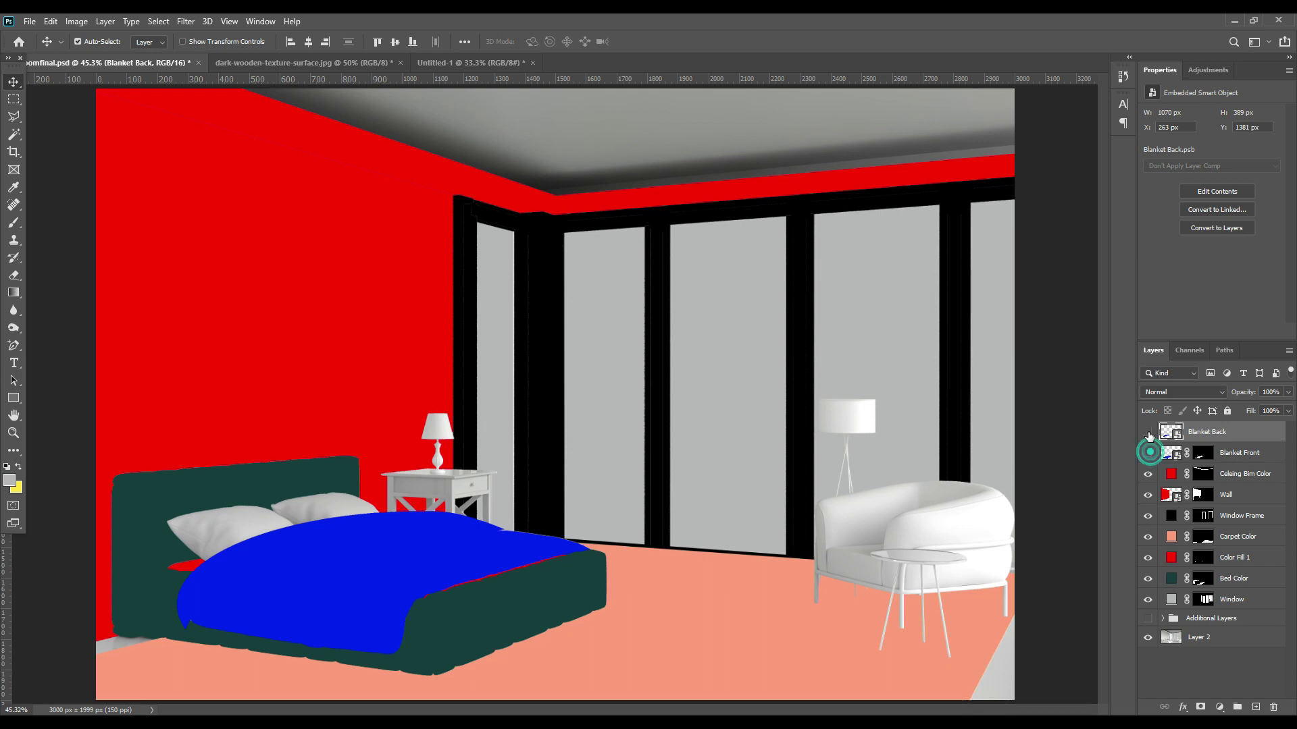
left_click(1148, 618)
left_click(14, 134)
left_click(334, 561)
left_click(1147, 431)
left_click(1201, 707)
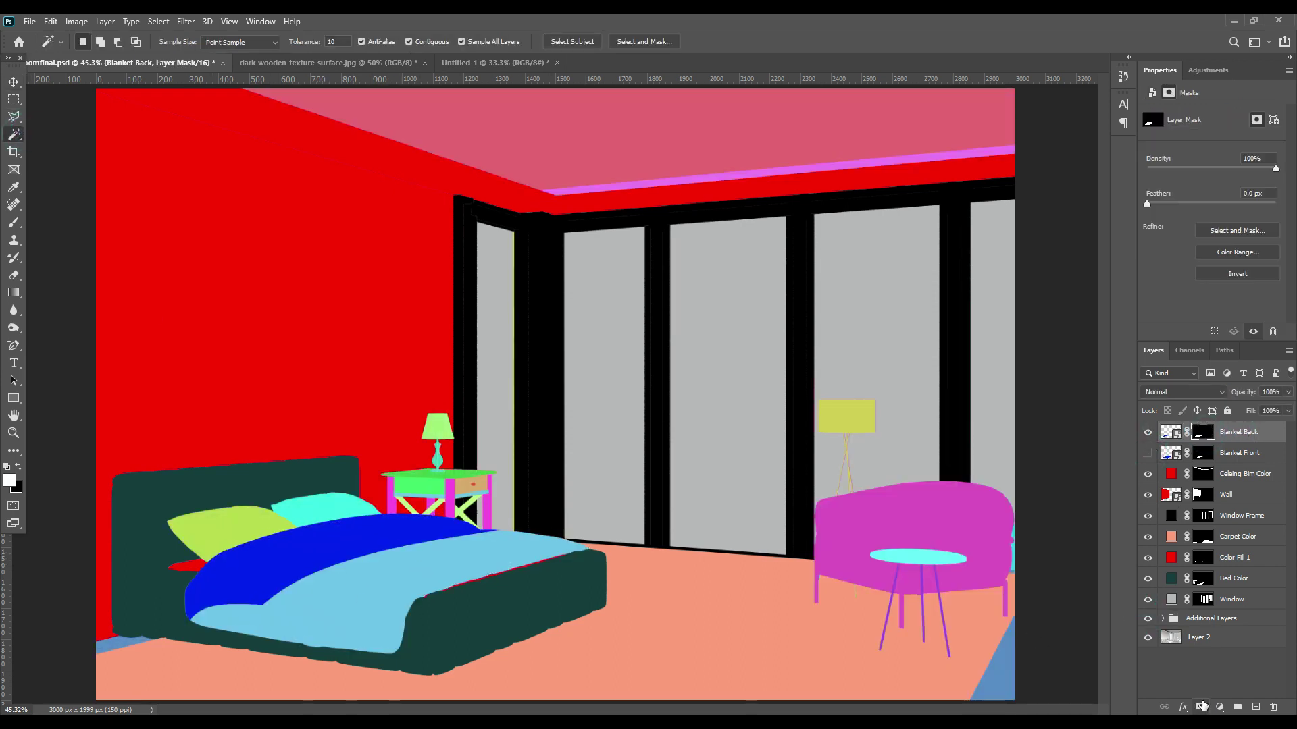
left_click(1149, 619)
Load the Blanket Front mask as a selection and make the Blanket Back layer's mask active
left_click(1203, 456)
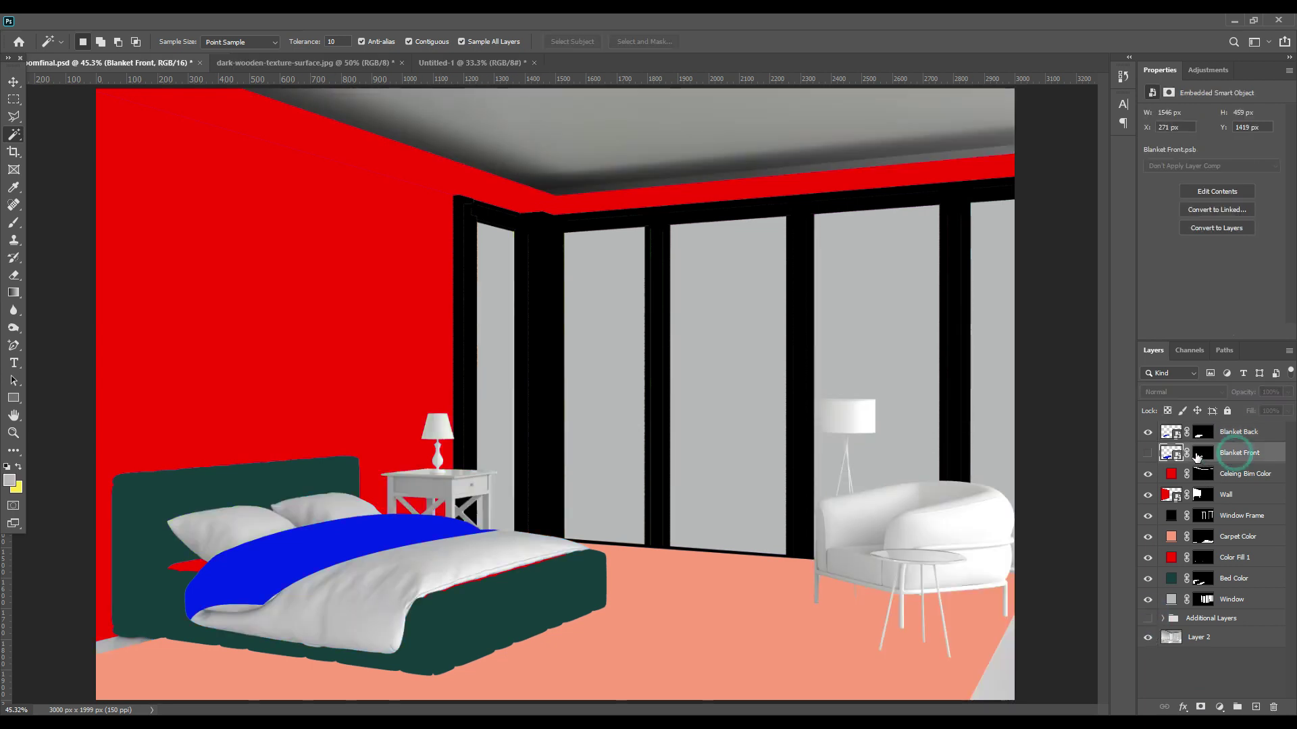
left_click(1202, 456, "ctrl")
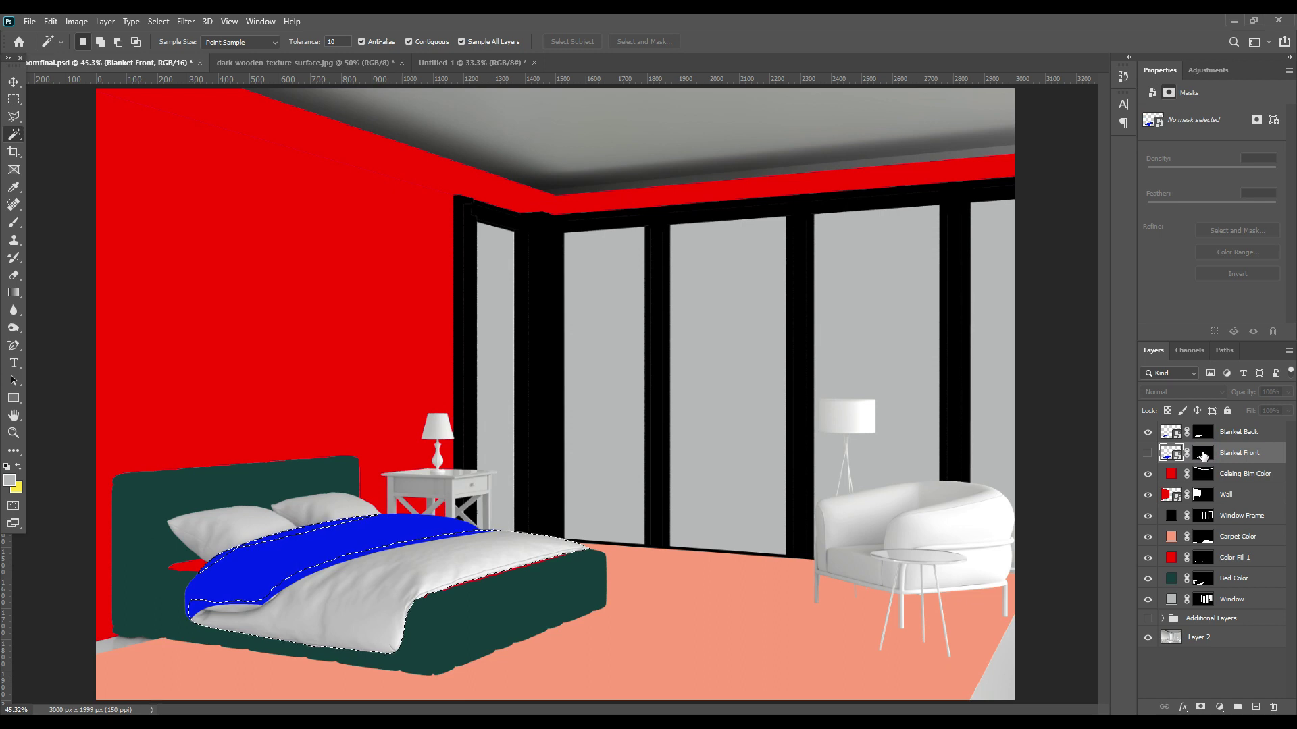
left_click(1202, 433)
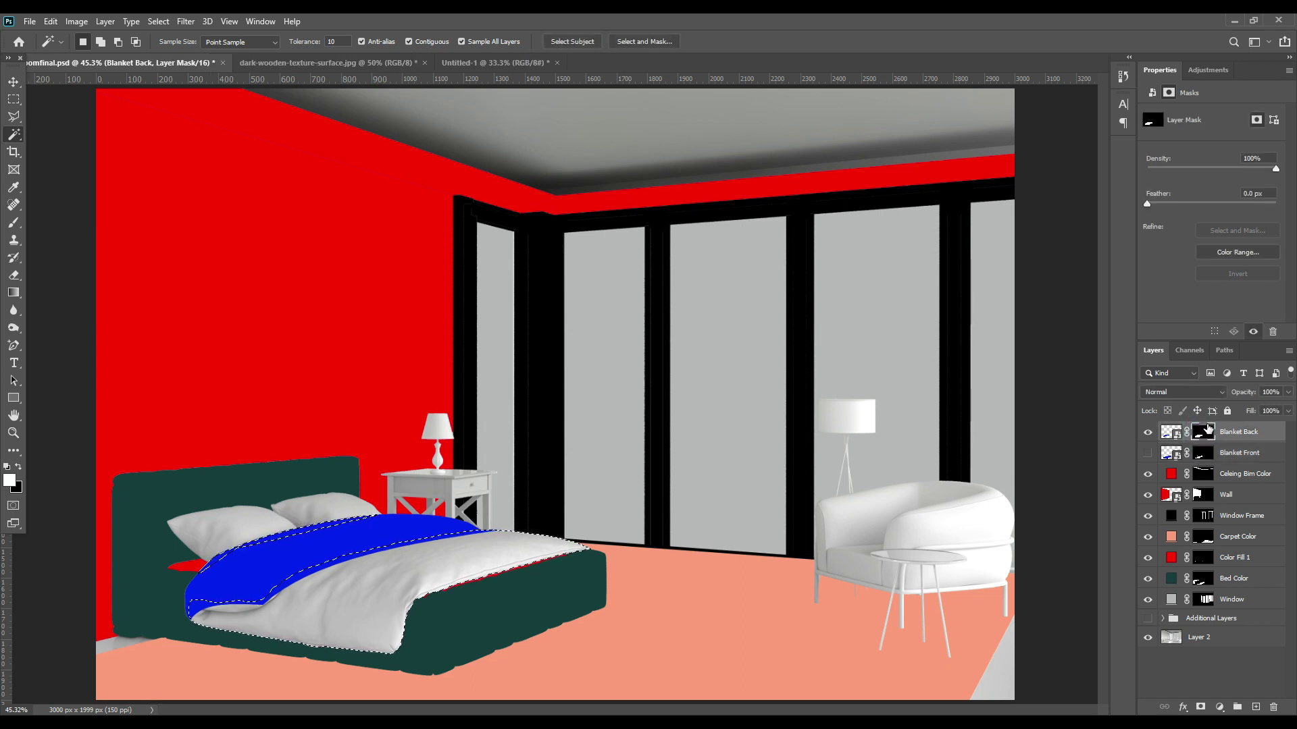
Paint black with a 150 px brush on the Blanket Back mask along the fold to remove the overlap, then deselect and show Blanket Front
left_click(13, 222)
key("x")
key("bracketright")
key("bracketright")
key("bracketright")
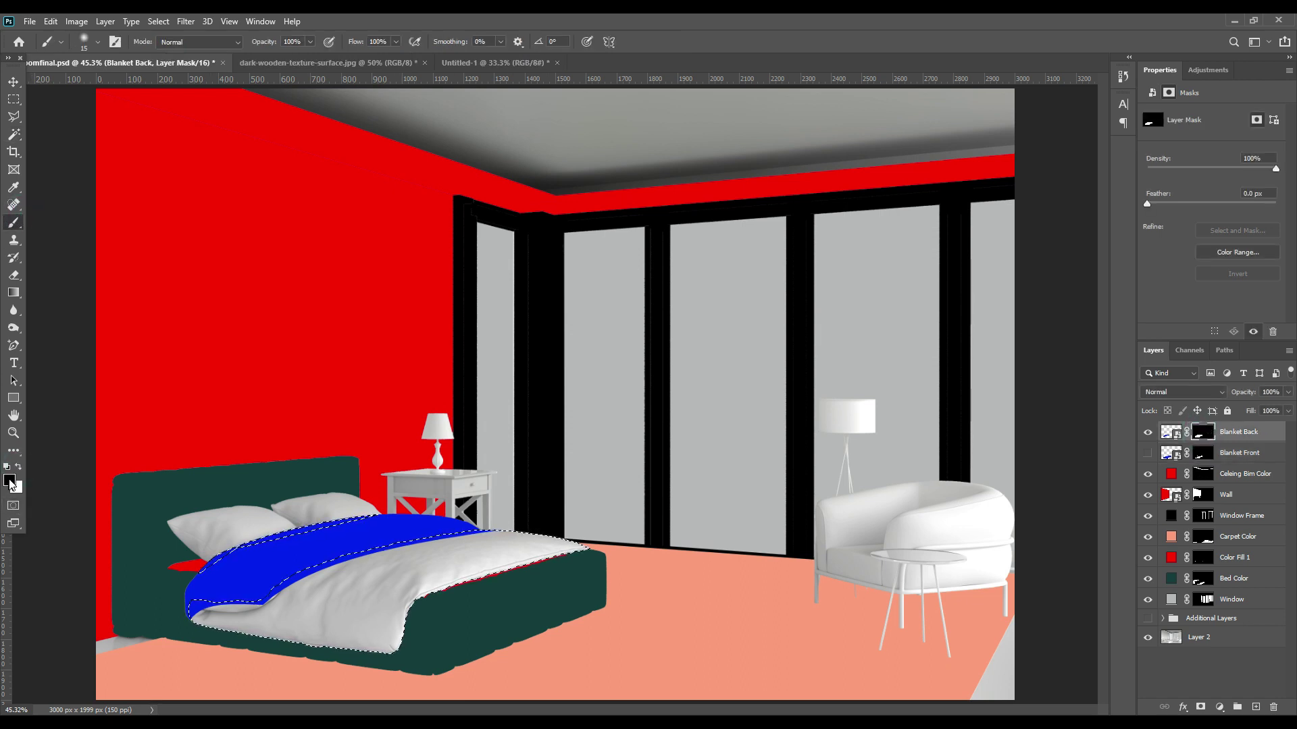
key("bracketright")
key("bracketright")
key("bracketright")
key("bracketright")
key("bracketright")
key("bracketright")
key("bracketright")
key("bracketright")
mouse_move(204, 609)
left_mouse_down()
mouse_move(308, 571)
mouse_move(301, 584)
mouse_move(493, 537)
left_mouse_up()
left_click_drag(253, 611, 197, 620)
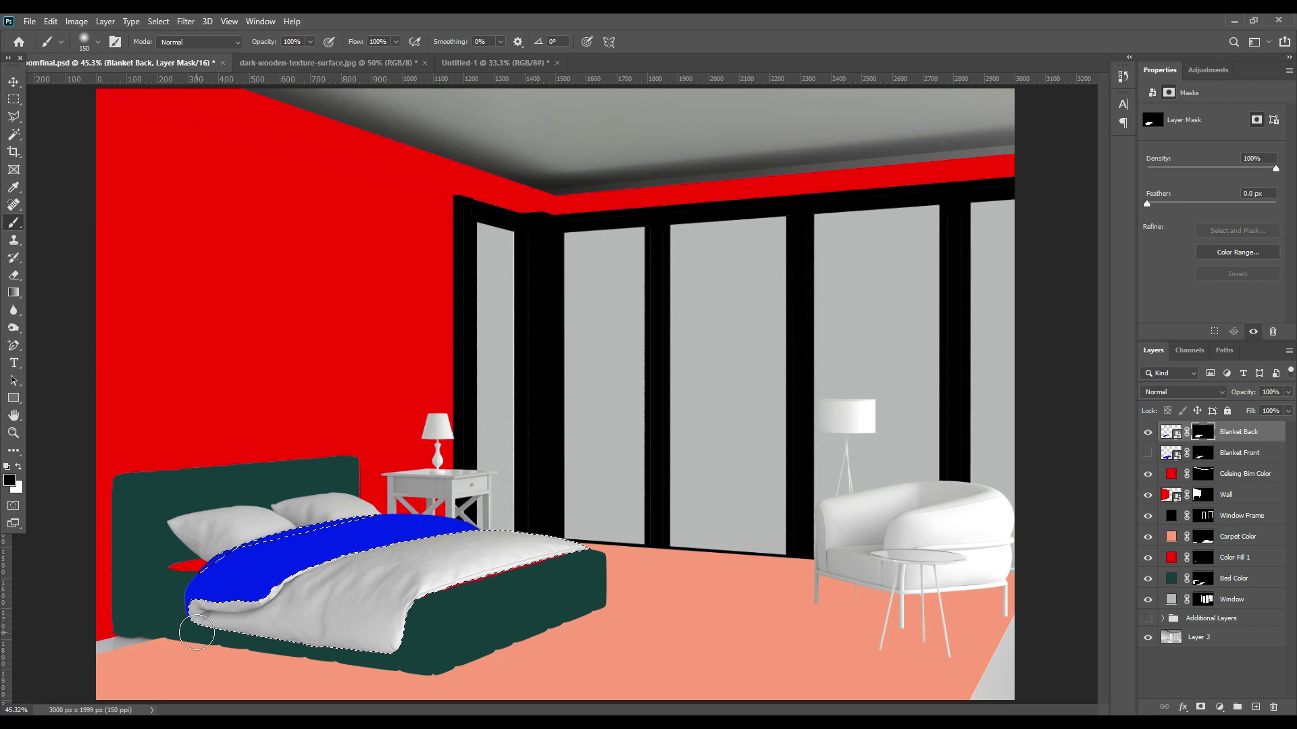
key("ctrl+d")
left_click(1149, 453)
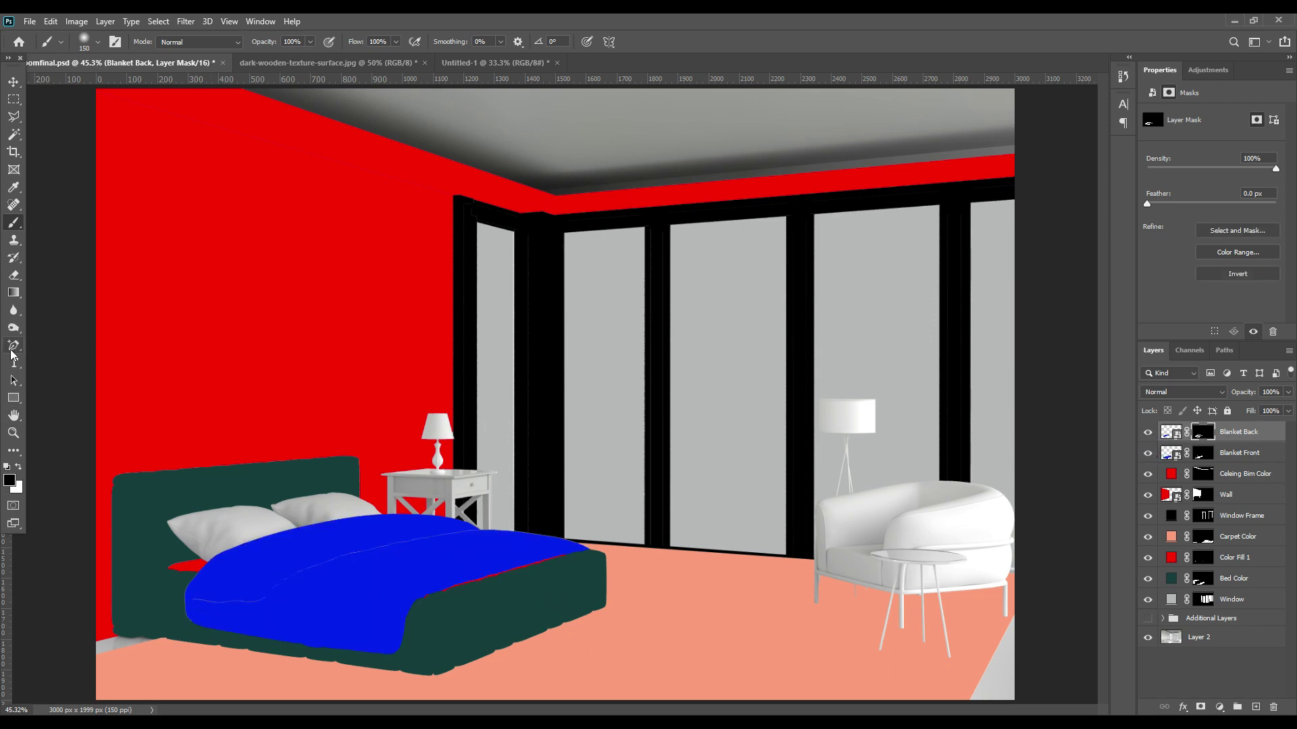
Draw a rectangle about 724 by 501 px over the windows, fill it with purple and convert it to a smart object
left_click(14, 401)
left_click_drag(533, 332, 754, 485)
double_click(1176, 431)
left_click(1003, 410)
left_click(982, 380)
left_click(1123, 358)
right_click(1256, 431)
left_click(1110, 330)
Duplicate the purple rectangle near the ceiling, and place the original over the pillows at 61% opacity
key("v")
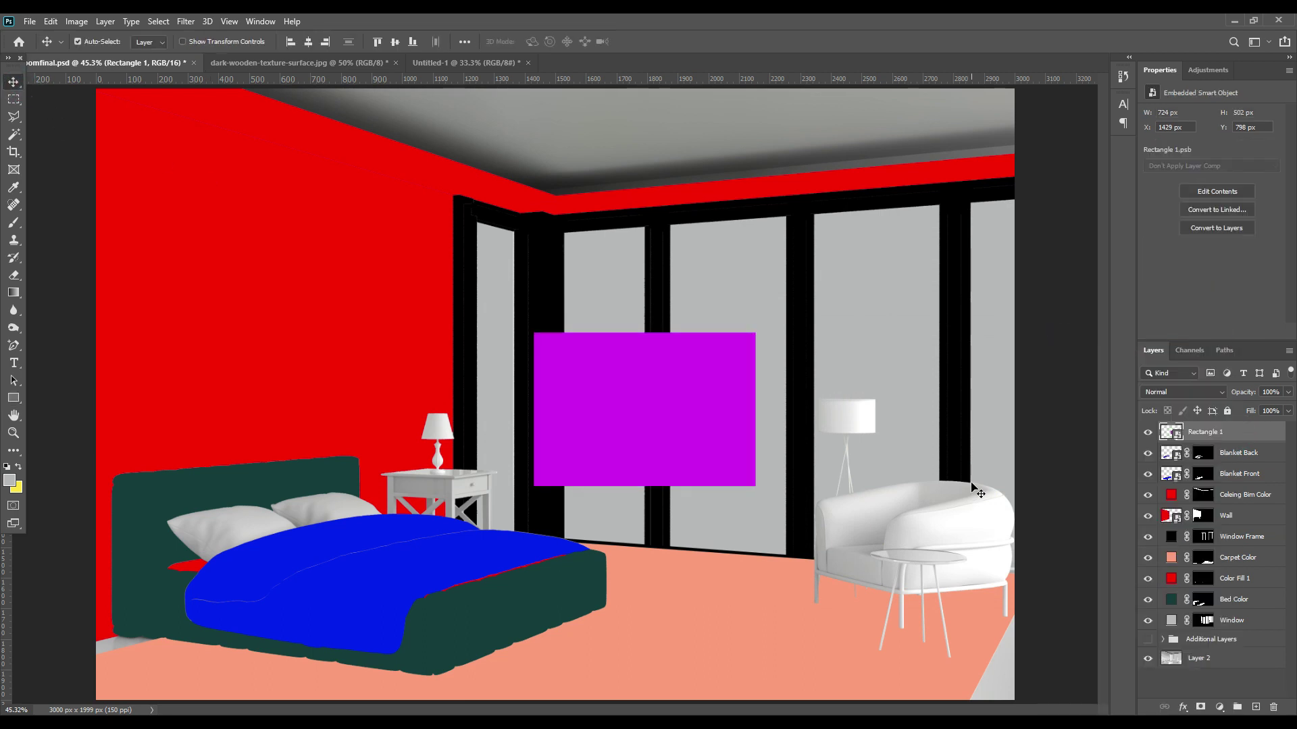
left_click_drag(638, 409, 646, 230)
left_click_drag(598, 389, 312, 451)
left_click_drag(1244, 392, 1213, 396)
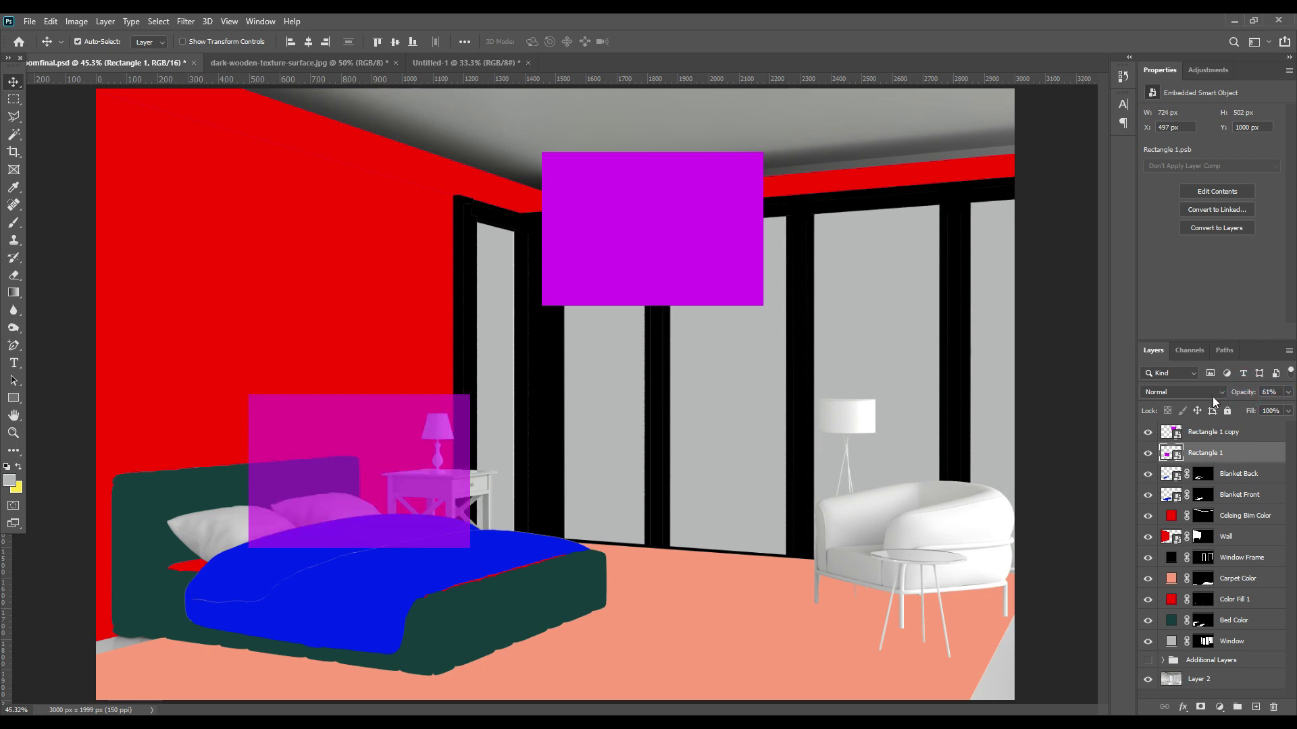
Scale down and rotate the original purple rectangle, positioning it over the front pillow
key("ctrl+t")
key("ctrl+plus")
key("ctrl+plus")
left_click_drag(363, 490, 734, 358)
left_click_drag(798, 263, 618, 418)
left_click_drag(572, 420, 486, 437)
left_click_drag(521, 544, 616, 519)
Distort the rectangle's four corners to match the front pillow's perspective
right_click(472, 471)
left_click(484, 521)
left_click_drag(374, 453, 339, 445)
left_click_drag(420, 533, 434, 518)
left_click_drag(486, 384, 484, 410)
left_click_drag(534, 462, 574, 458)
Warp the rectangle's edges and corners around the front pillow's outline and apply the transform
right_click(428, 457)
left_click(463, 605)
left_click_drag(404, 477, 397, 483)
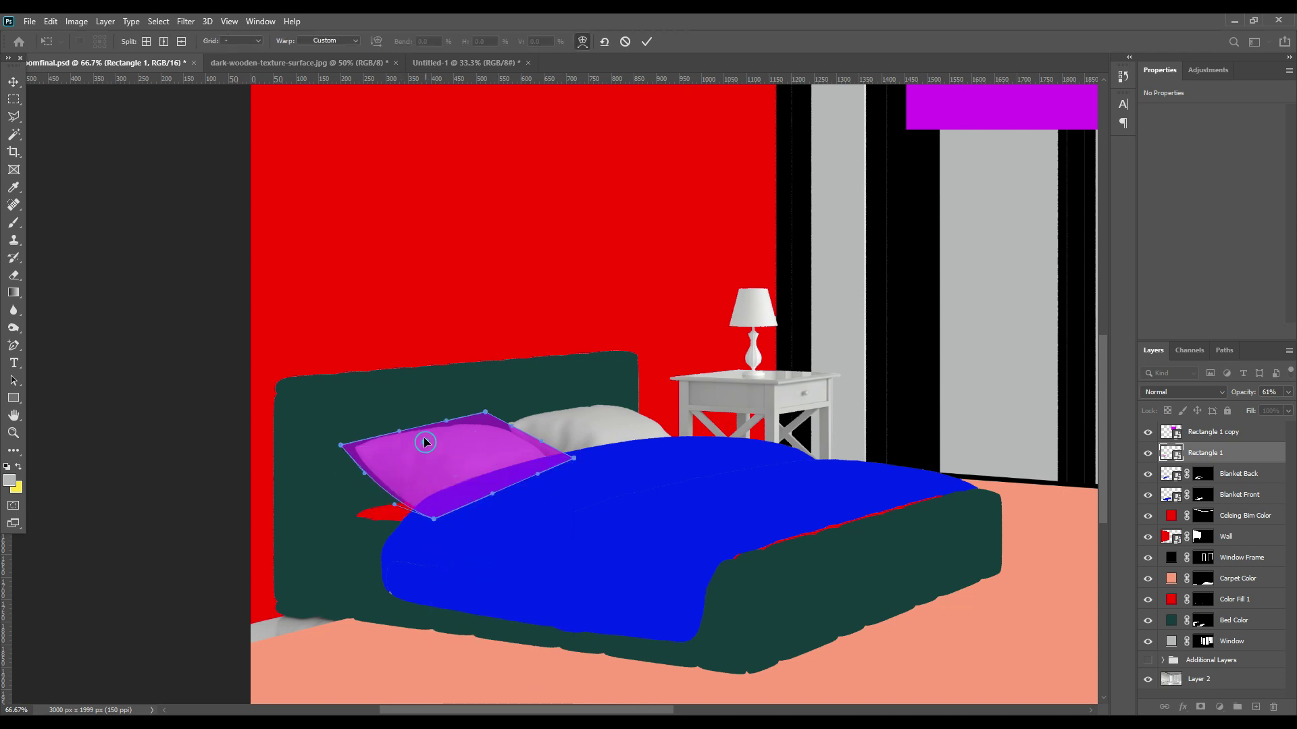
left_click_drag(485, 412, 500, 420)
left_click_drag(578, 464, 579, 466)
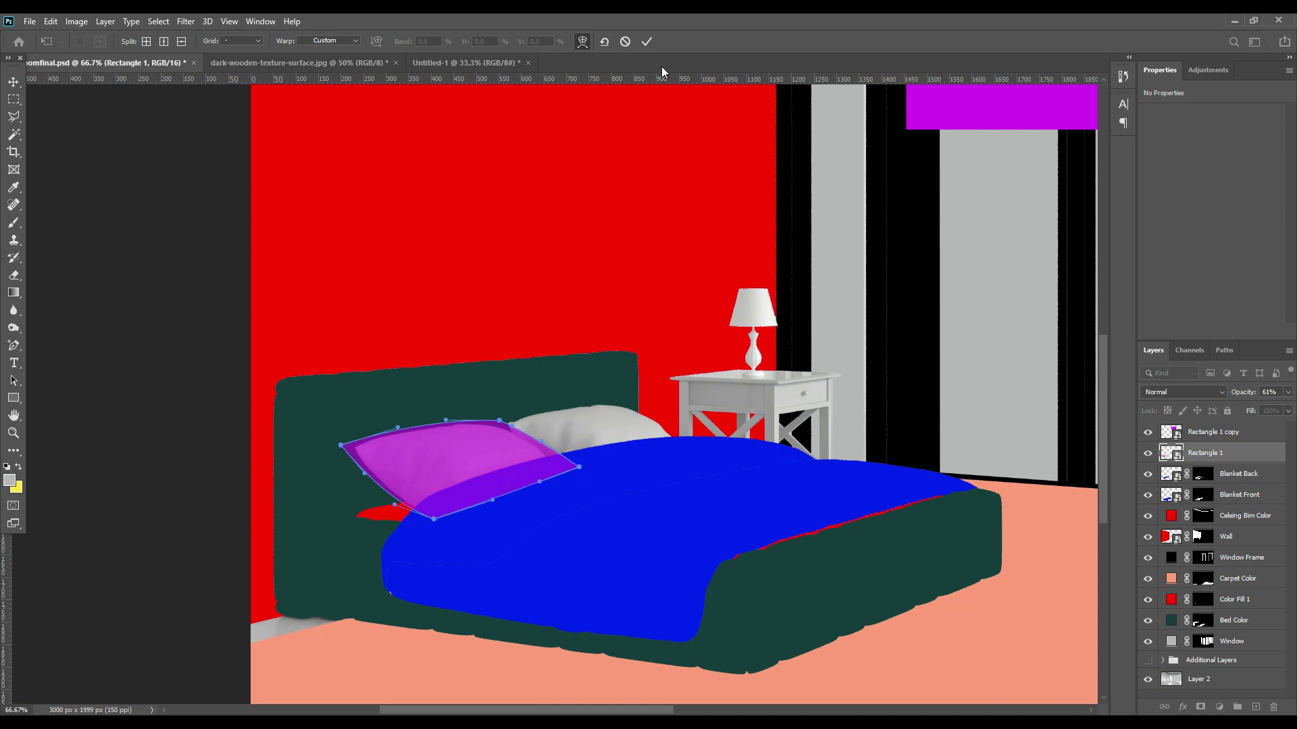
key("Return")
Mask the rectangle to the front pillow with a Magic Wand selection made from the Additional Layers group
left_click(1147, 452)
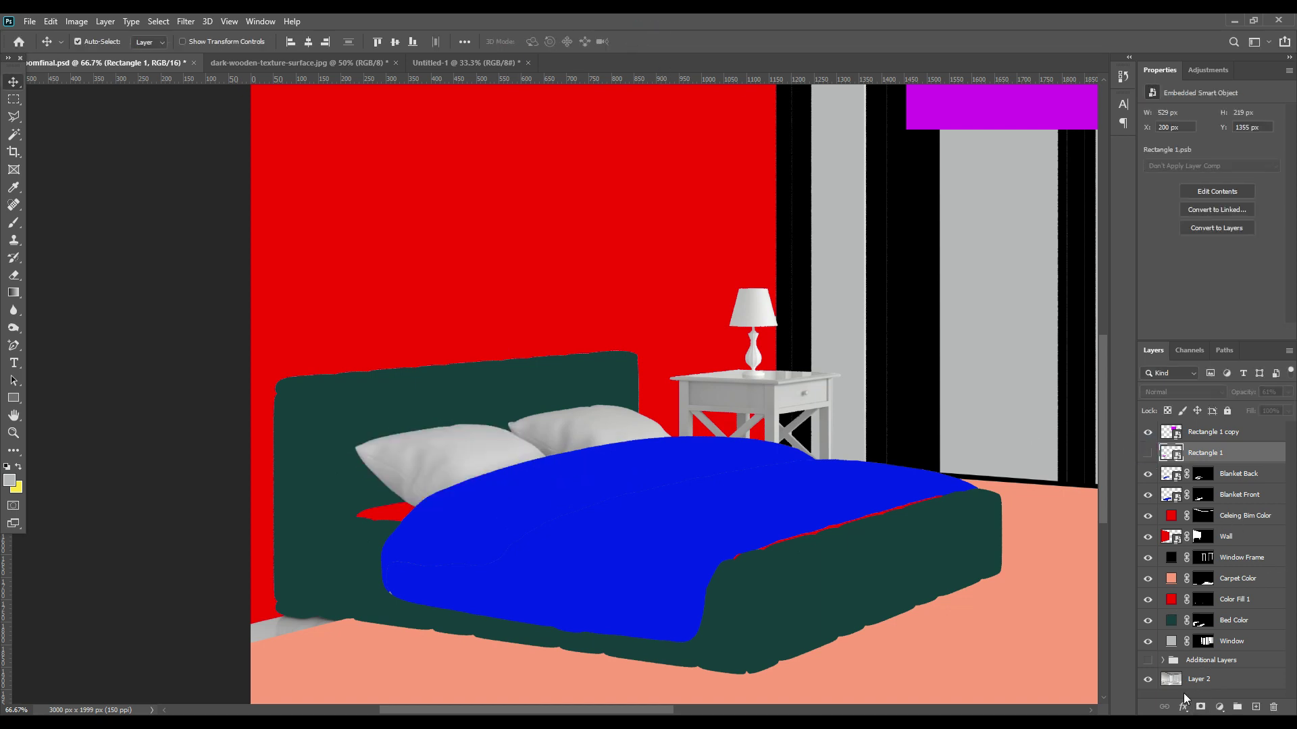
left_click(1147, 660)
left_click(14, 134)
left_click(460, 452)
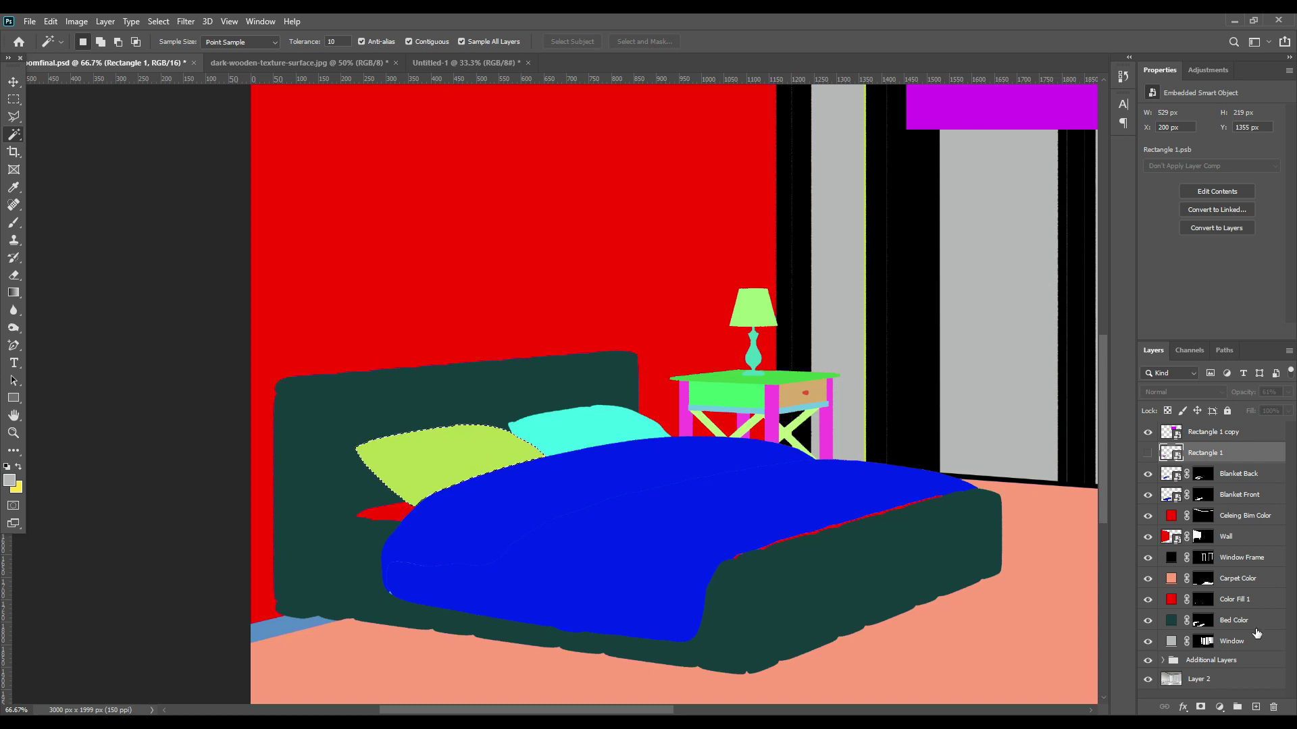
left_click(1147, 453)
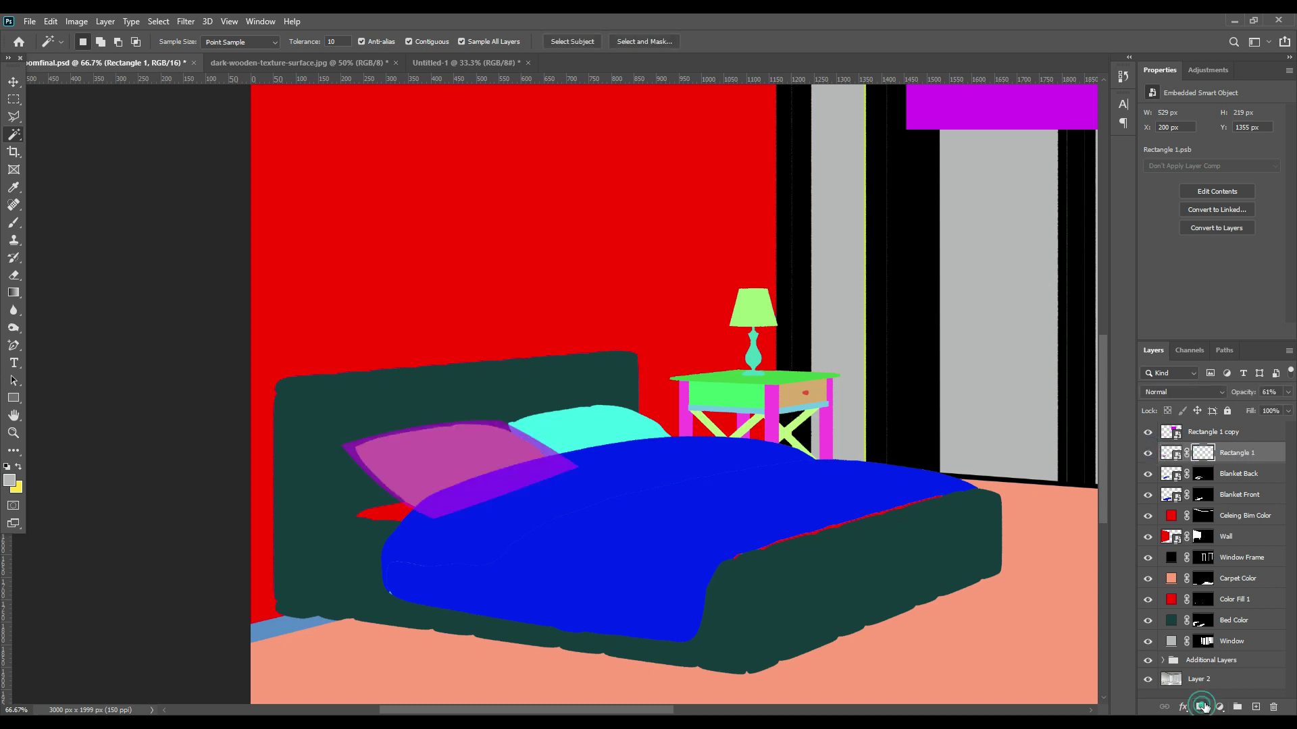
left_click(1200, 707)
Rename the masked front pillow layer as Pillow 1
double_click(1236, 452)
type("Pillow 1")
key("Return")
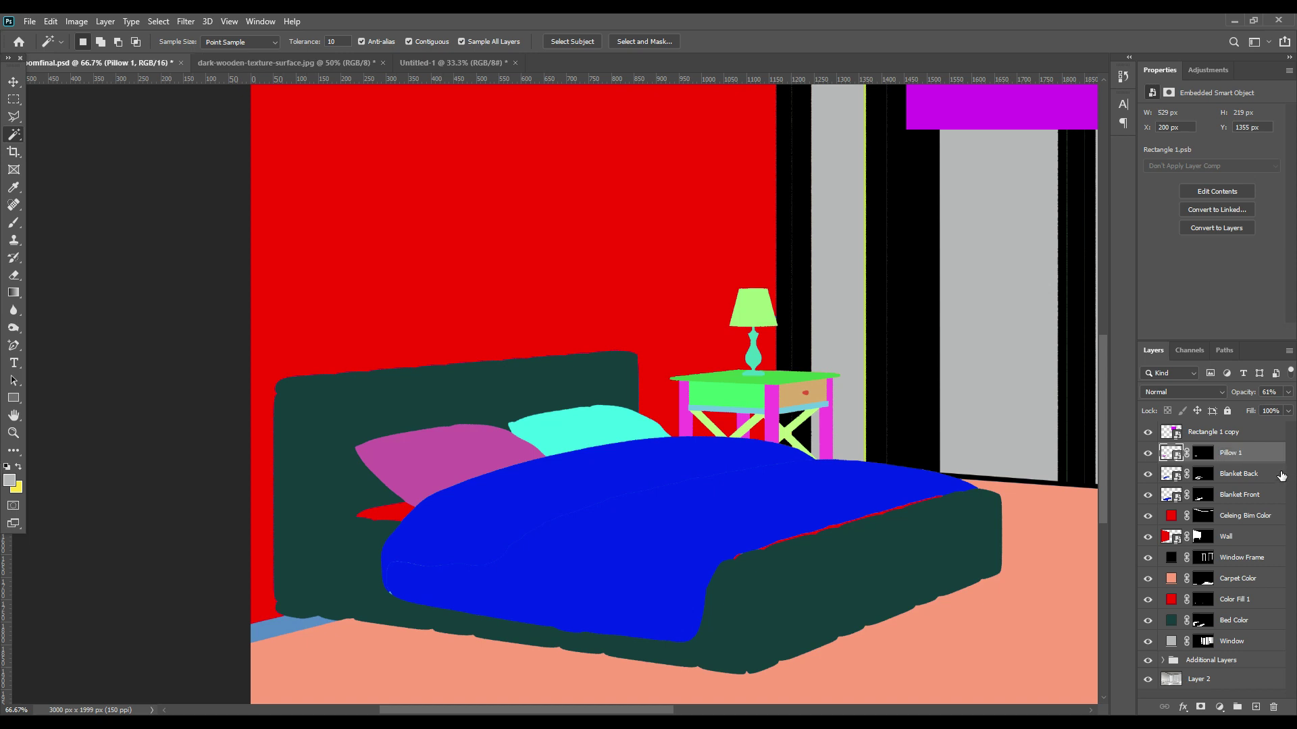
Move the rectangle copy to the back pillow, scaling it to about 38% and rotating it about -31°
key("v")
left_click_drag(993, 107, 763, 385)
key("ctrl+t")
left_click_drag(991, 183, 787, 318)
left_click_drag(752, 379, 704, 431)
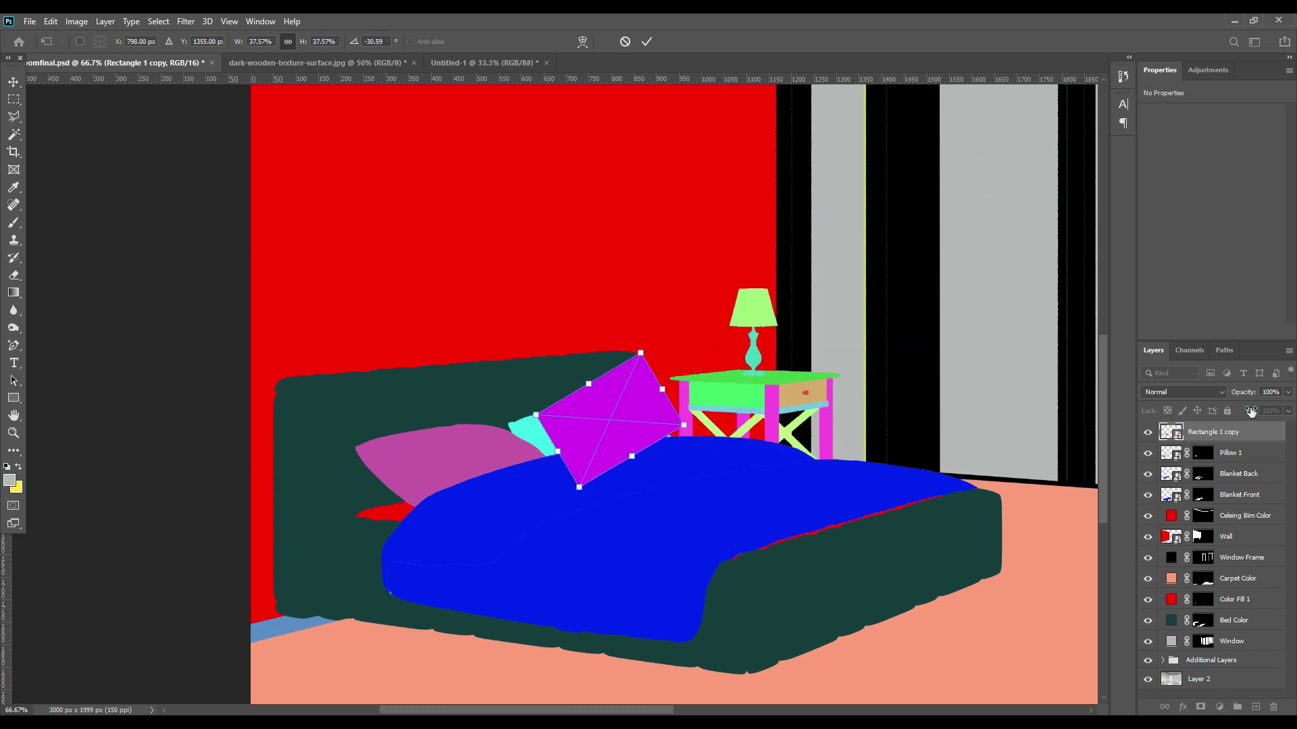
Lower the rectangle copy's opacity to 61% and distort its corners to match the back pillow's perspective
left_click_drag(1245, 394, 1218, 397)
right_click(624, 399)
left_click(668, 475)
left_click_drag(536, 416, 506, 433)
left_click_drag(579, 487, 572, 480)
left_click_drag(640, 353, 687, 443)
left_click_drag(572, 479, 567, 473)
Warp the rectangle copy to follow the back pillow's curved edges and apply the transform
right_click(606, 431)
left_click(631, 575)
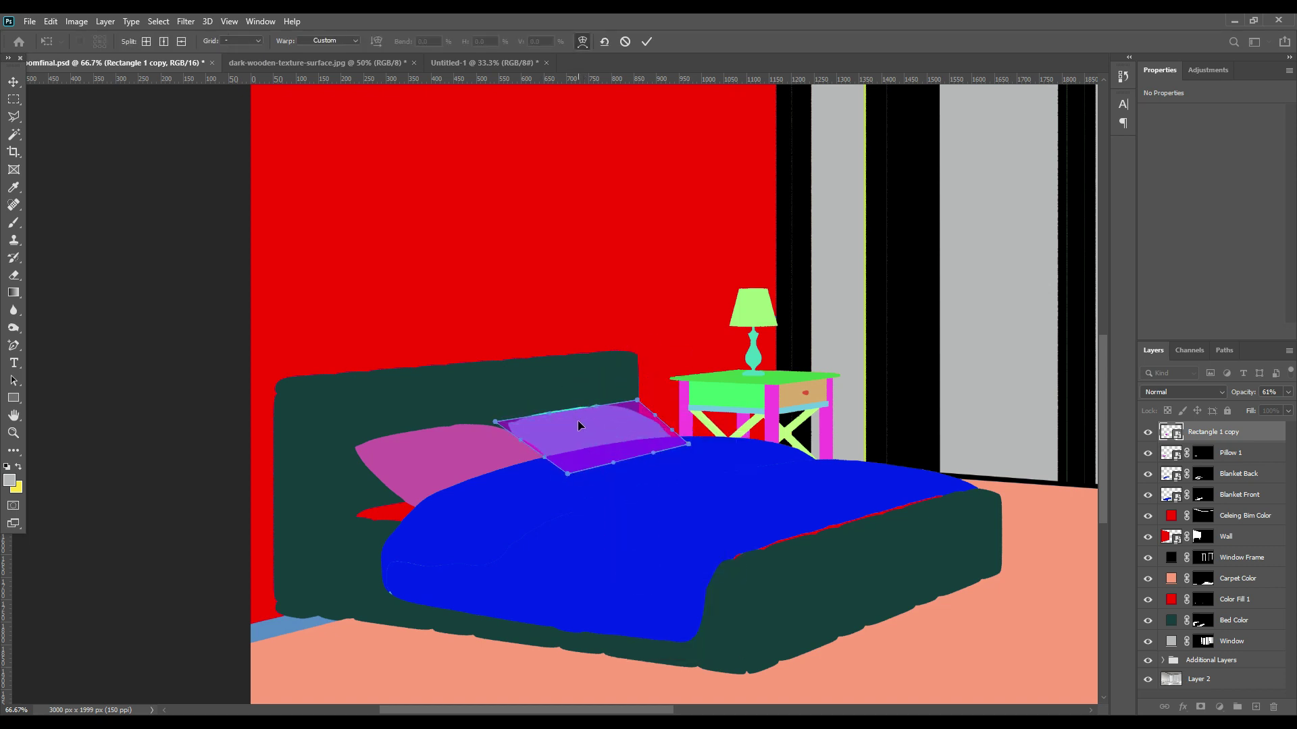
left_click_drag(636, 399, 637, 405)
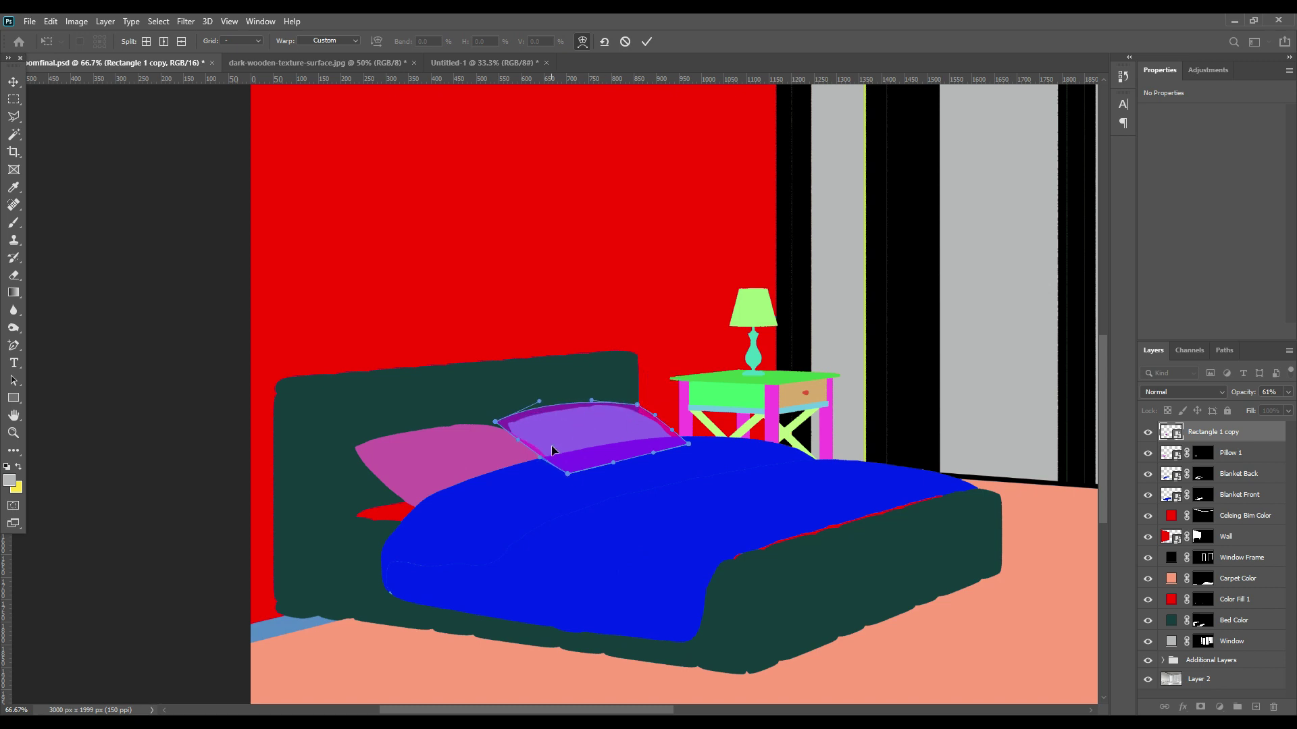
left_click_drag(609, 451, 612, 454)
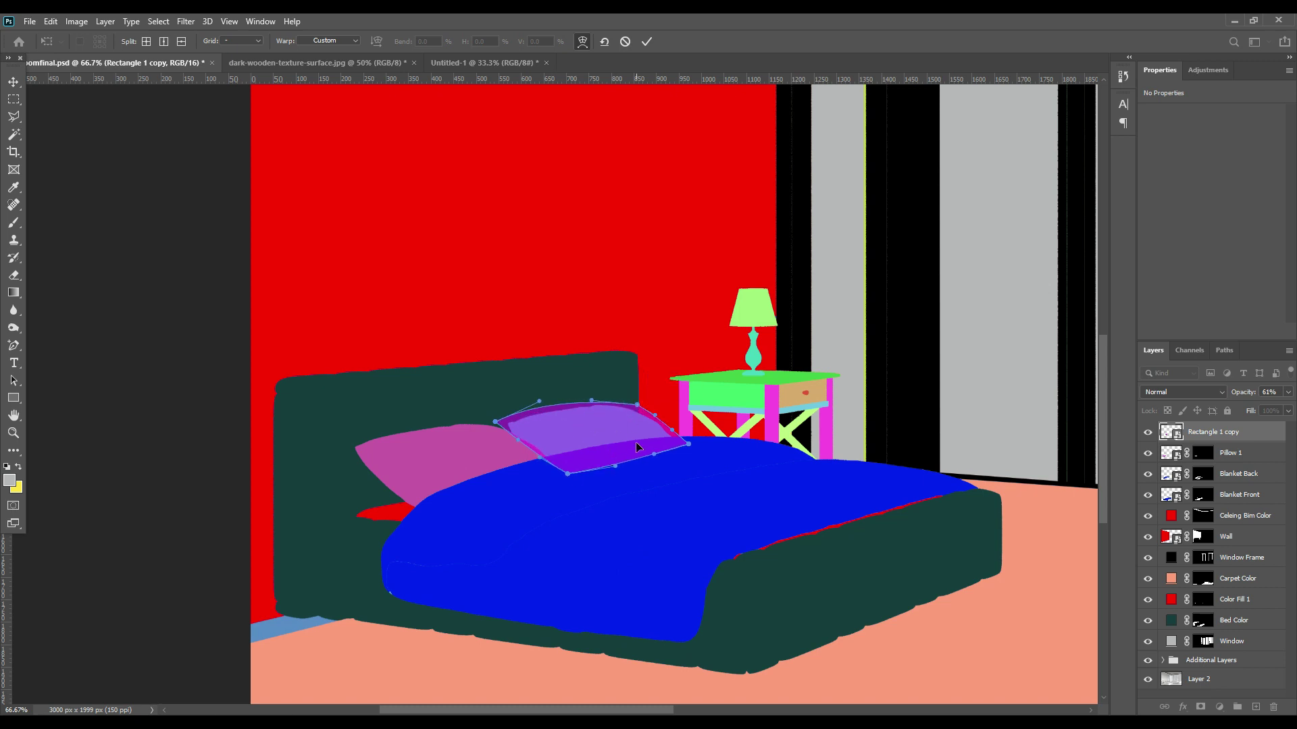
left_click(647, 42)
Mask the rectangle copy to the back pillow using a Magic Wand selection of its mask colour
left_click(1147, 432)
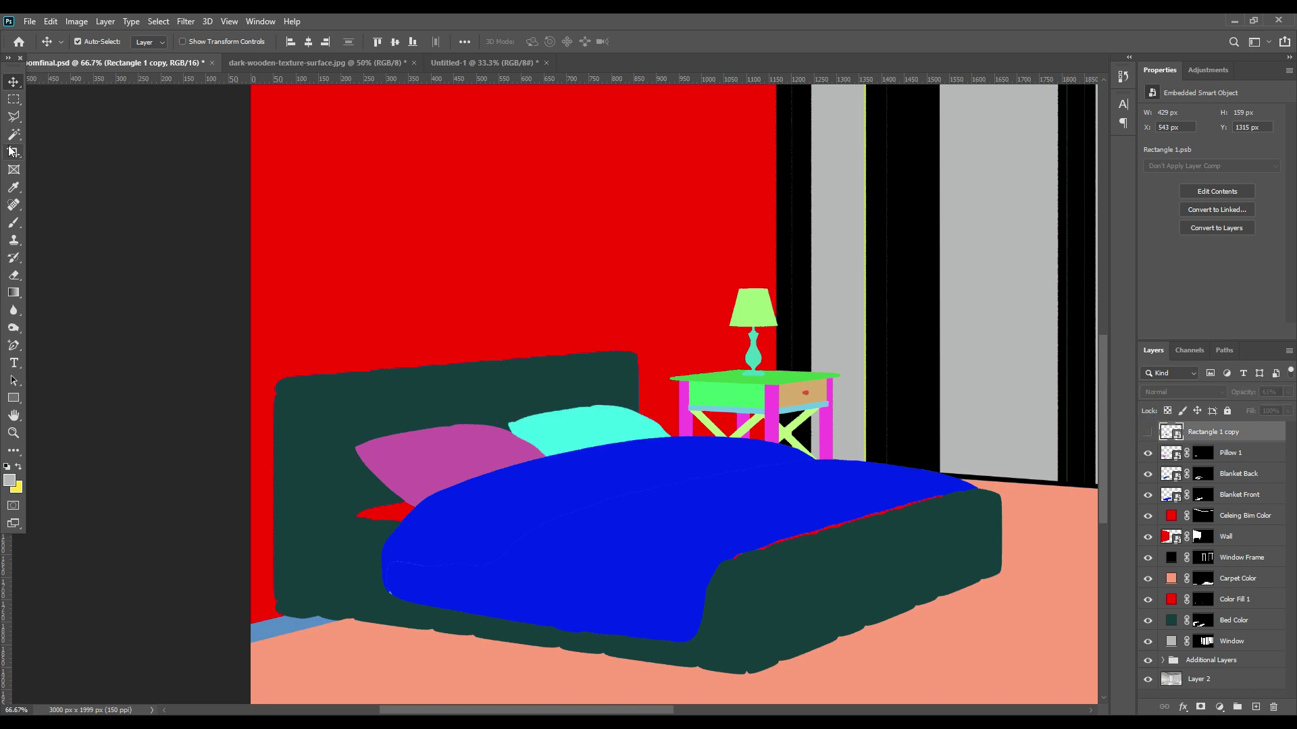
key("w")
left_click(596, 420)
left_click(1147, 432)
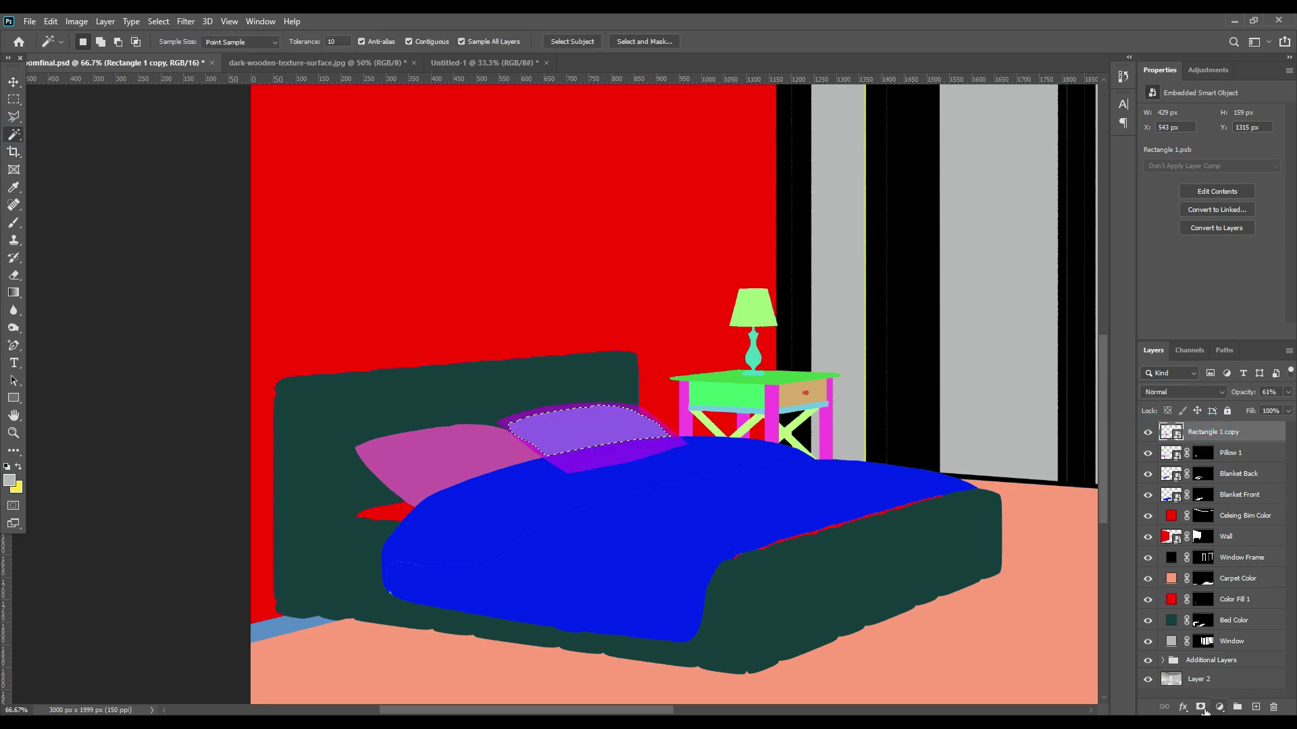
left_click(1200, 707)
Set both pillow layers to 100% opacity and rename the rectangle copy as Pillow 2
left_click_drag(1236, 394, 1283, 396)
left_click(1234, 455)
double_click(1233, 433)
type("Pillow 2")
key("Return")
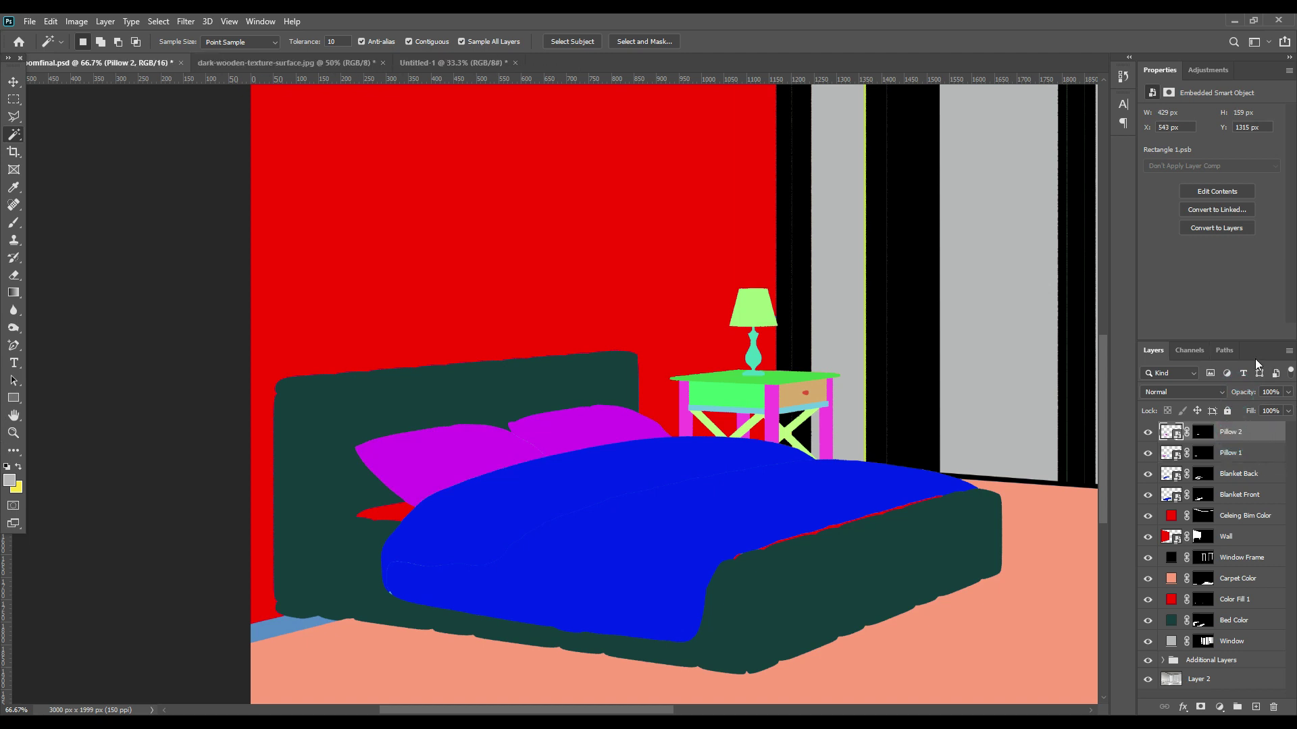
Enlarge the layer list, deselect all layers and hide the Additional Layers group
left_click_drag(1249, 341, 1237, 199)
left_click(1214, 597)
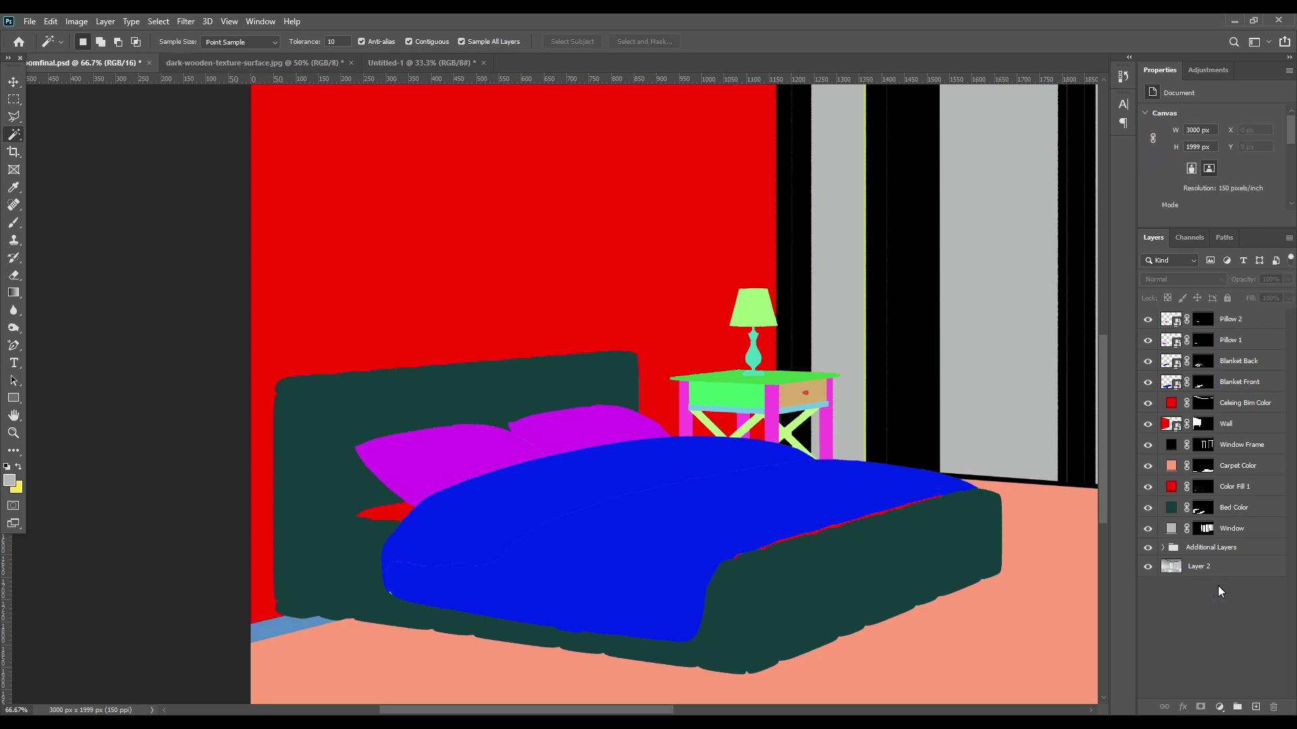
left_click(1156, 548)
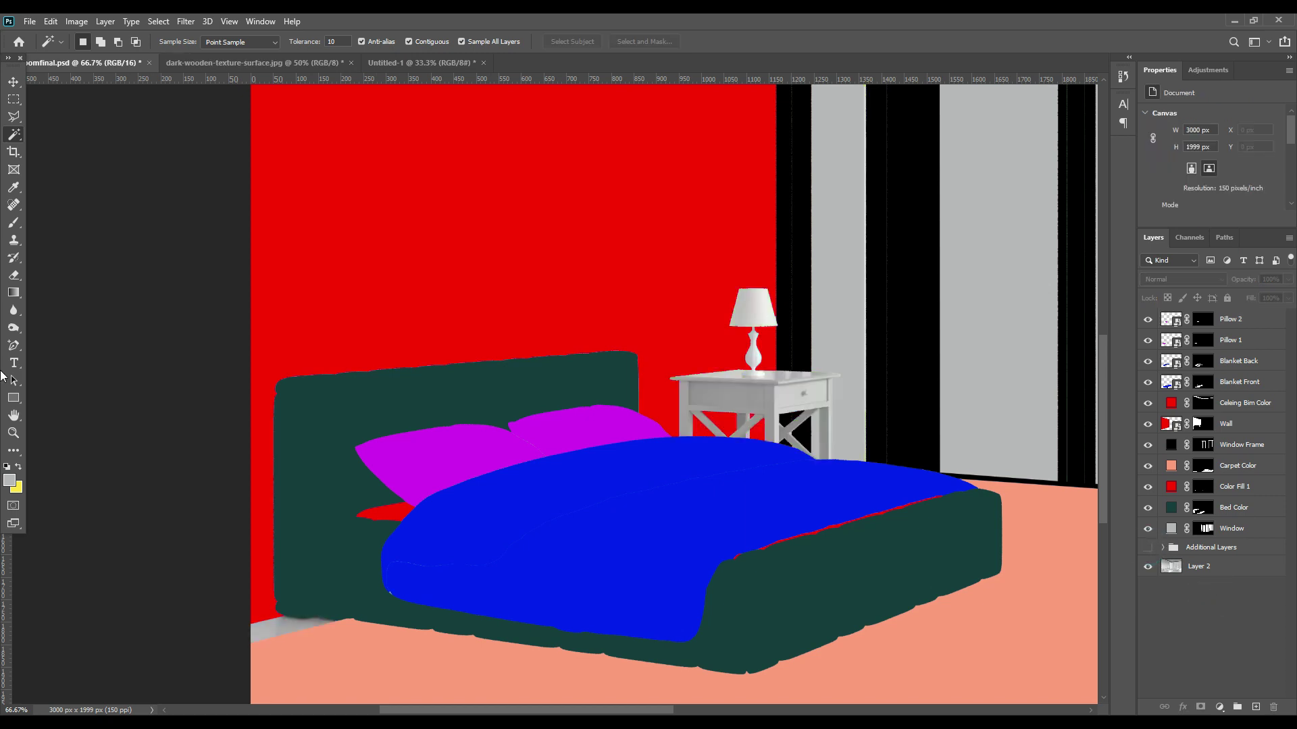
Draw a black rectangle about 392 by 290 px and position it over the nightstand
left_click(16, 399)
left_click_drag(668, 354, 845, 485)
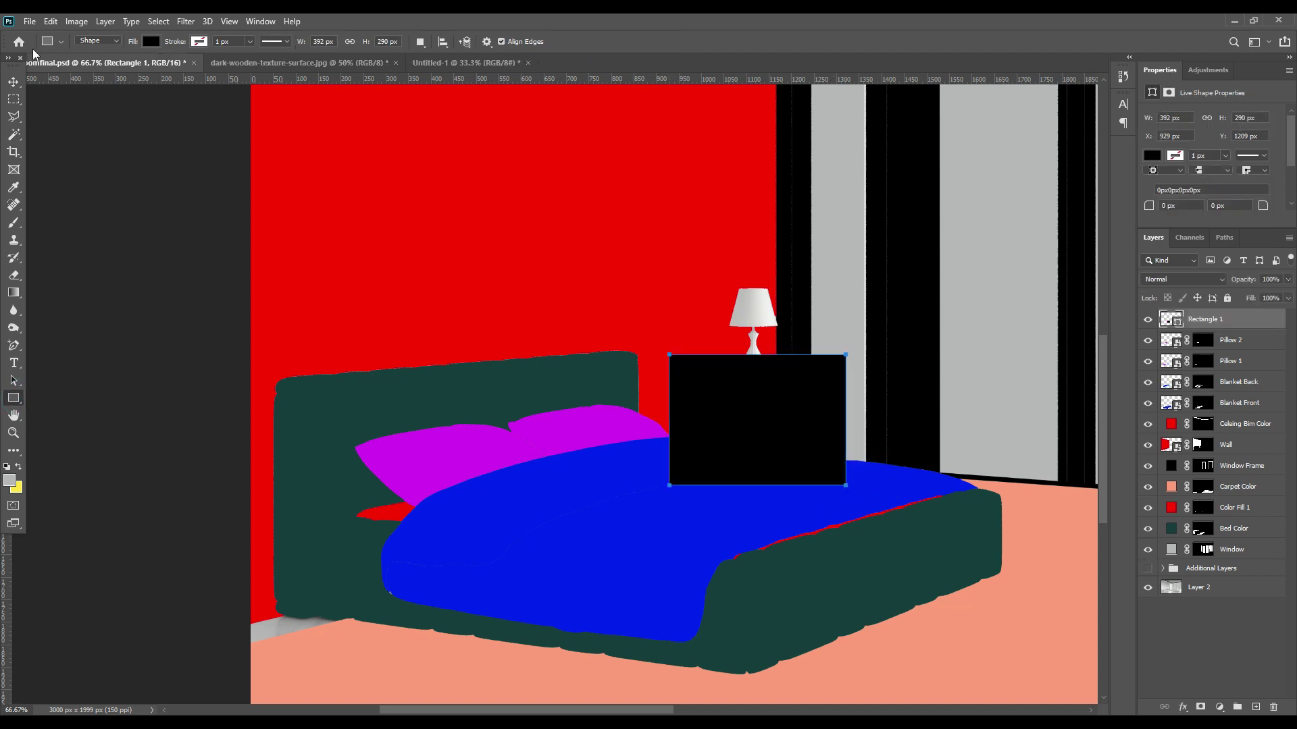
key("v")
left_click_drag(816, 435, 782, 416)
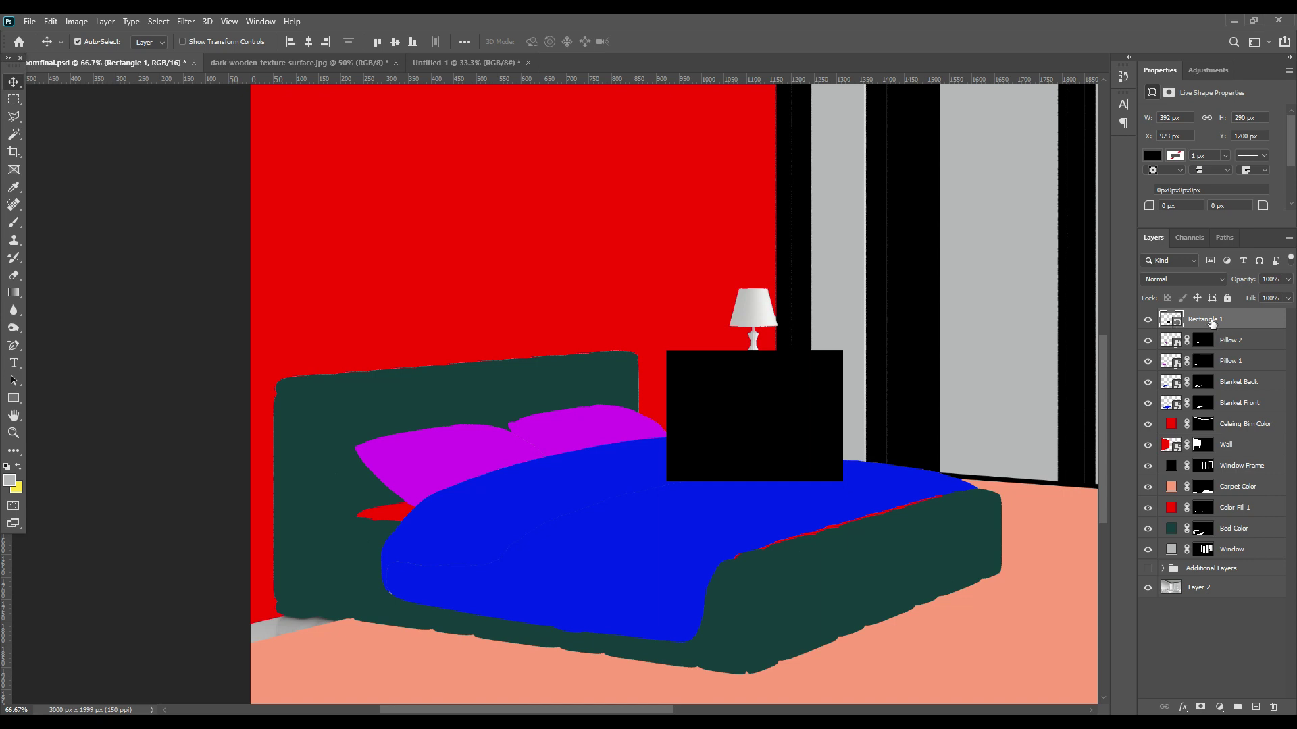
Convert the black rectangle to a smart object and rename its layer as Table
right_click(1211, 323)
left_click(1209, 326)
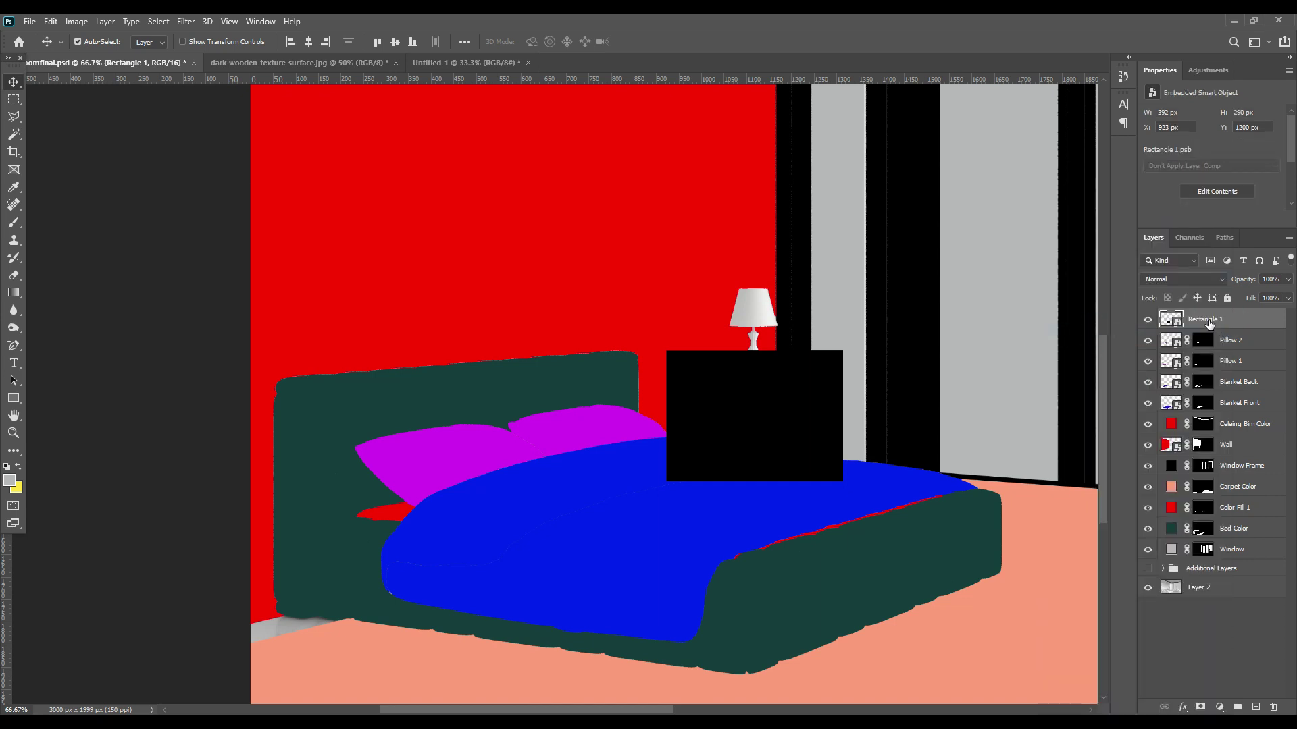
double_click(1209, 320)
type("Table")
key("Return")
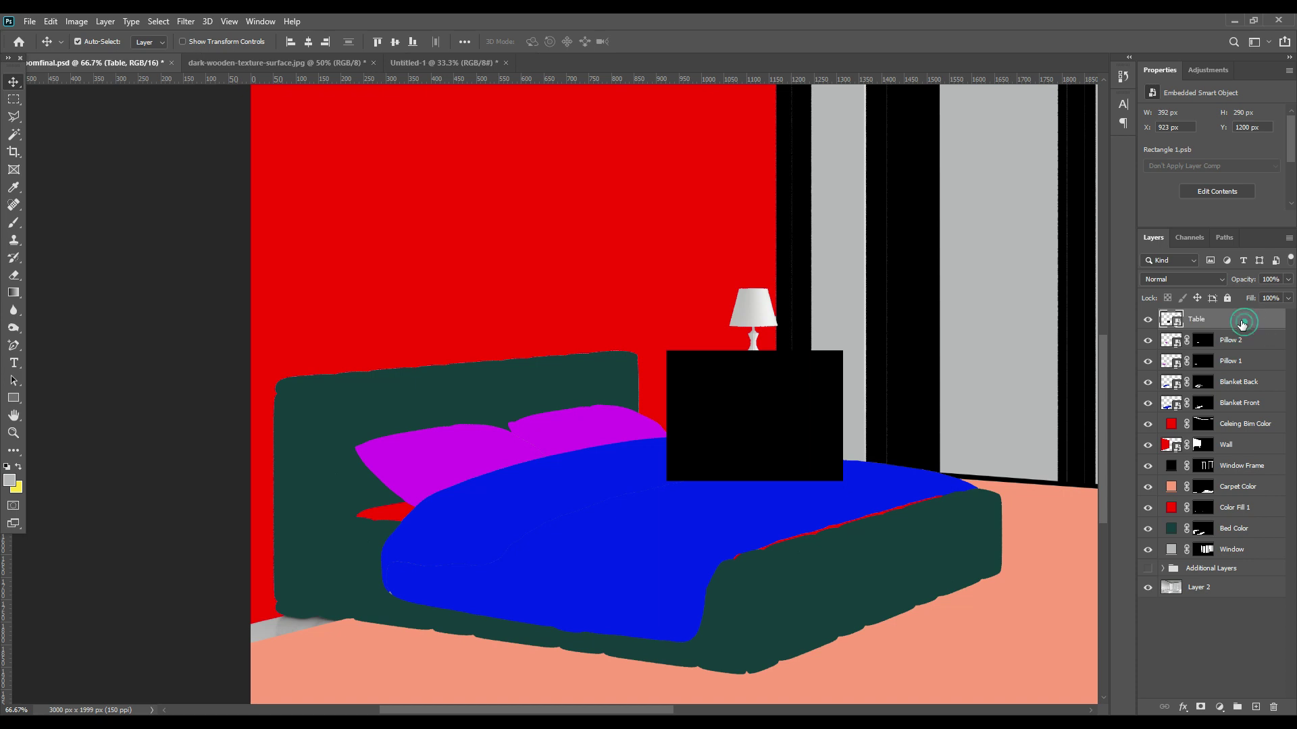
Hide the Table layer, show the Additional Layers group and select all the nightstand's coloured parts with the Magic Wand
left_click(1148, 318)
left_click(1147, 568)
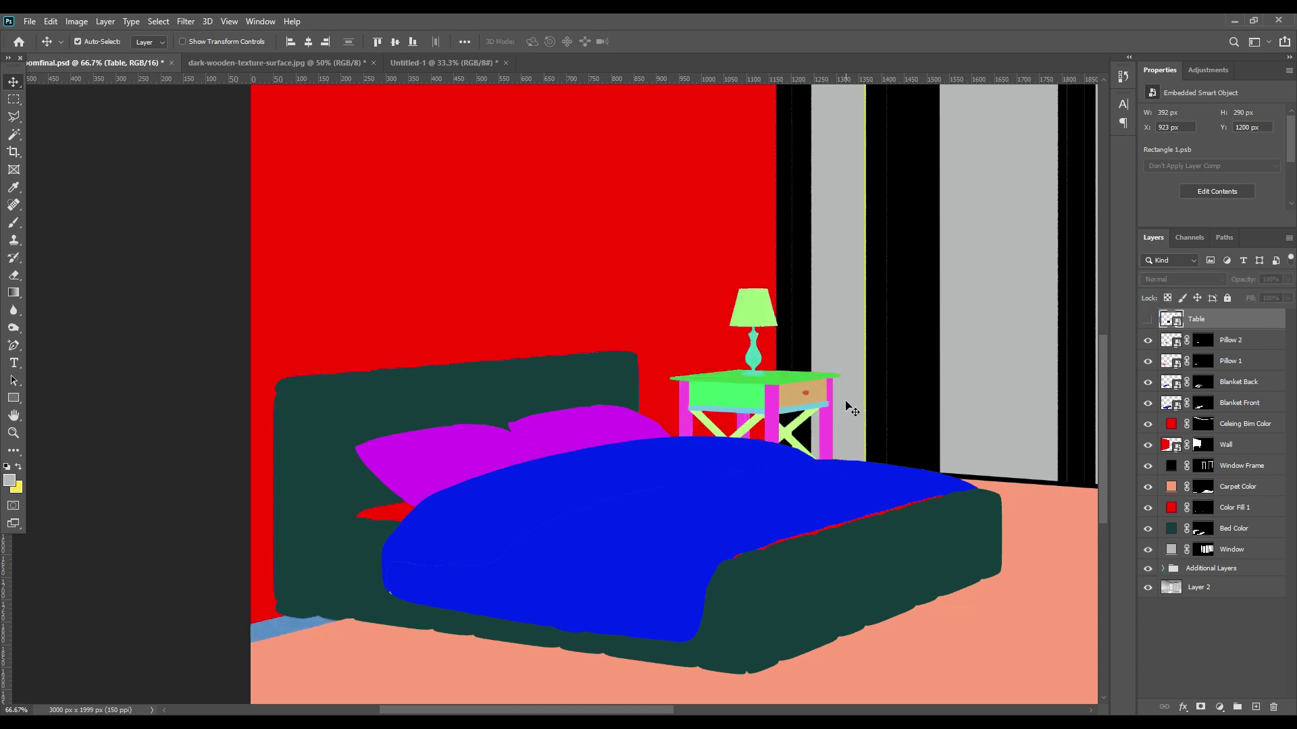
scroll(850, 409, "up", 4, "alt")
key("w")
left_click(593, 321)
left_click(682, 332, "shift")
left_click(642, 370, "shift")
left_click(635, 397, "shift")
left_click(600, 396, "shift")
left_click(610, 444, "shift")
left_click(501, 413, "shift")
left_click(421, 391, "shift")
left_click(459, 268, "shift")
left_click(741, 323, "shift")
left_click(751, 362, "shift")
left_click(782, 380, "shift")
left_click(845, 432, "shift")
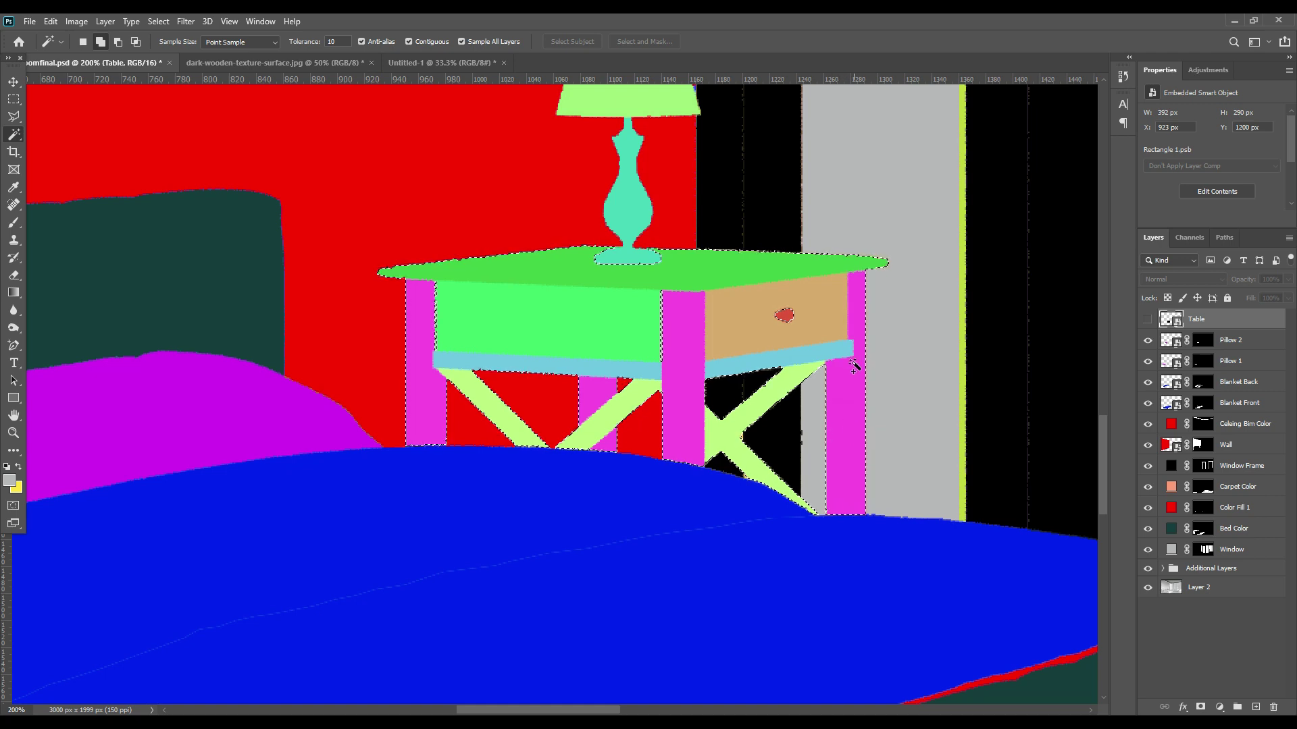
Show the Table layer, mask it to the nightstand selection and hide the Additional Layers group
left_click(1147, 319)
left_click(1201, 707)
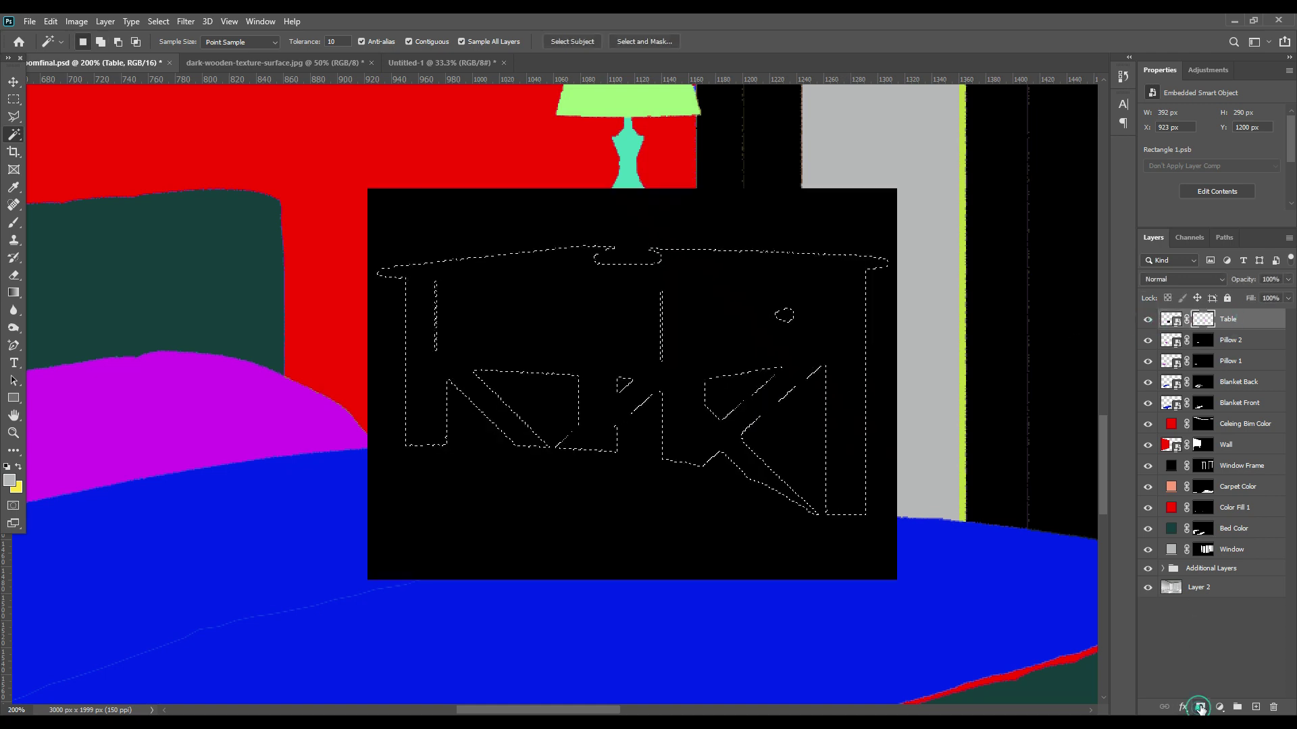
key("ctrl+0")
left_click(1148, 568)
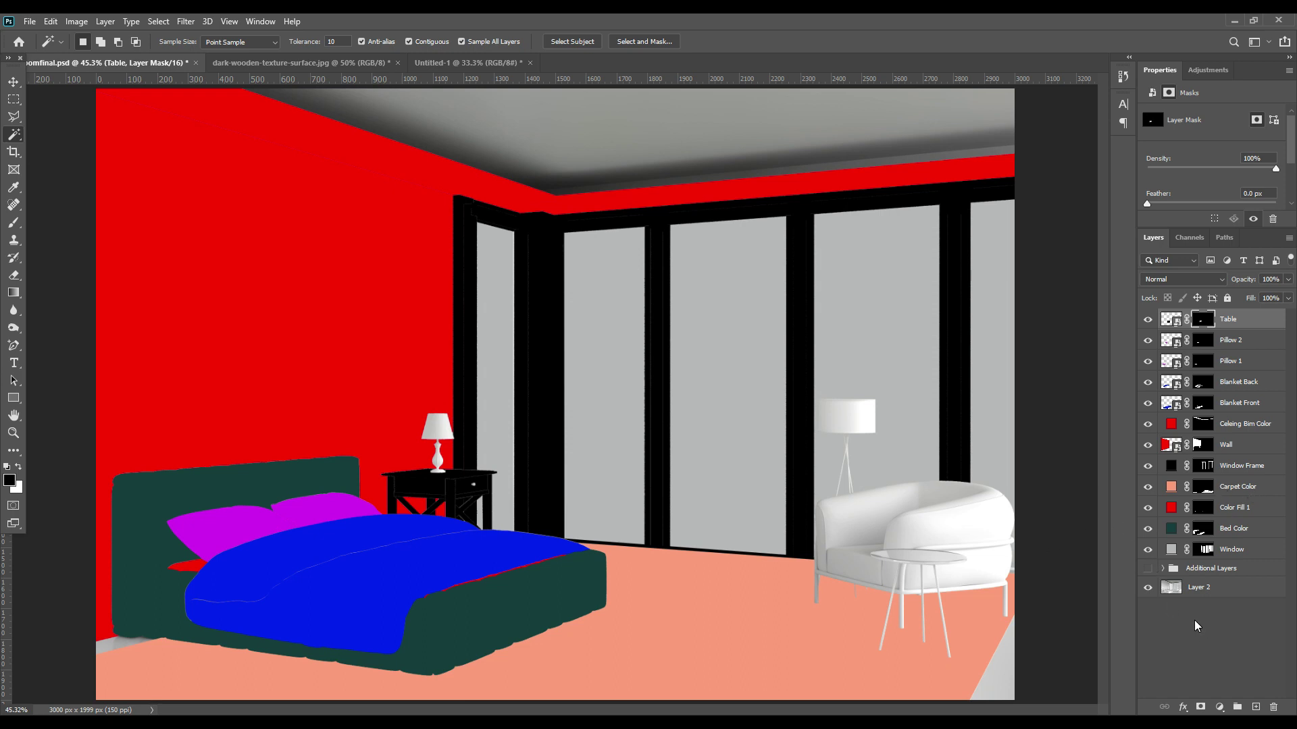
left_click(13, 80)
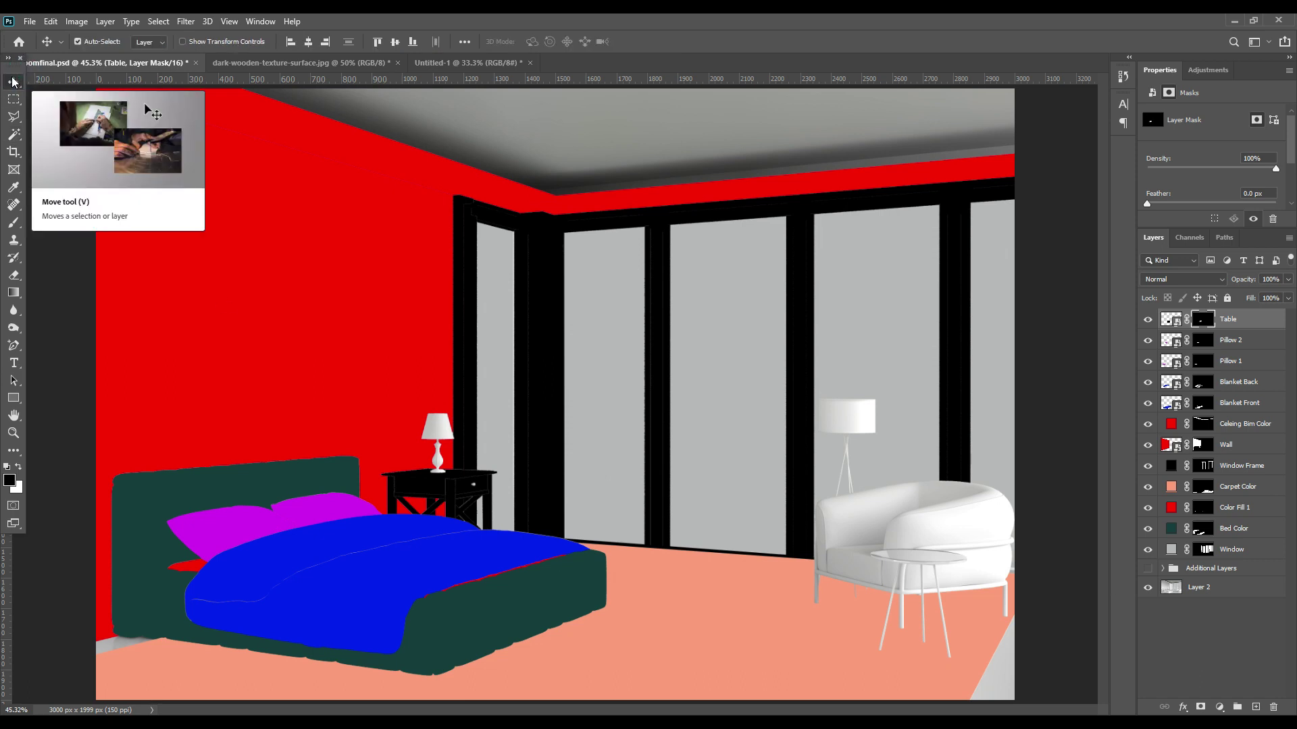
left_click(1209, 611)
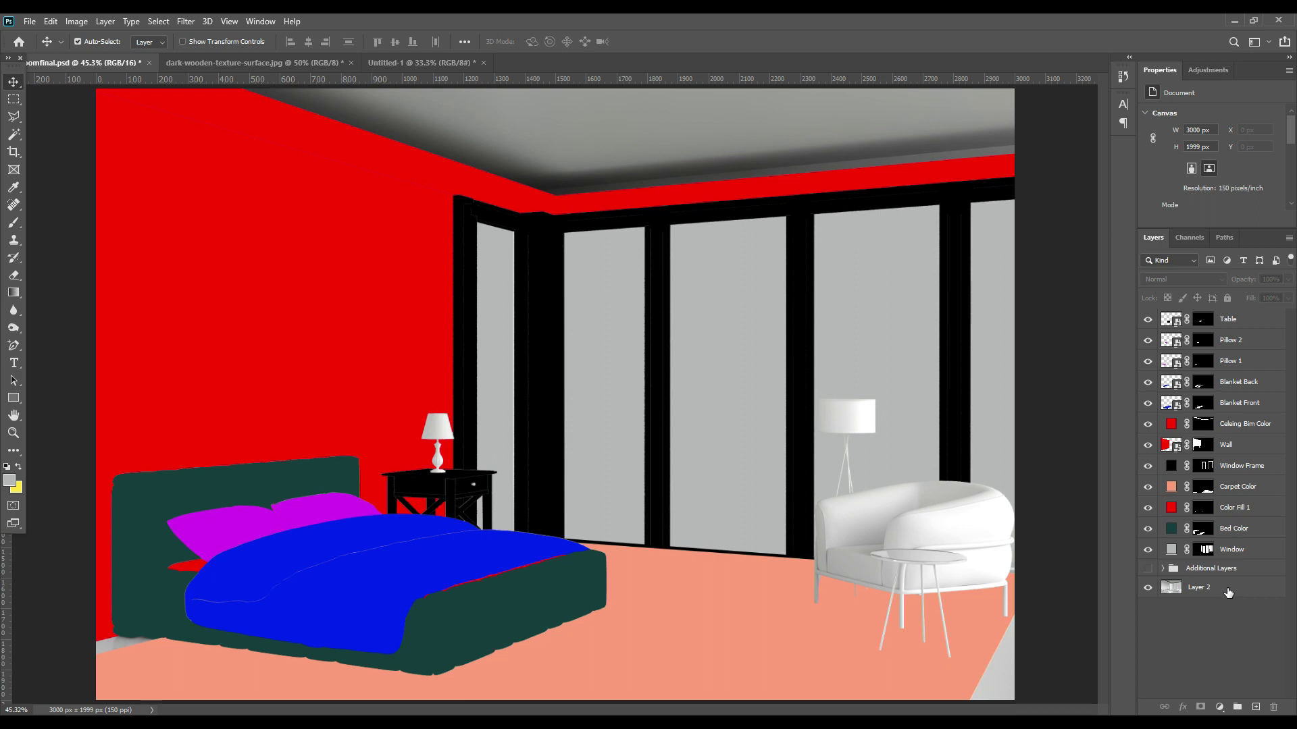
left_click(1227, 586)
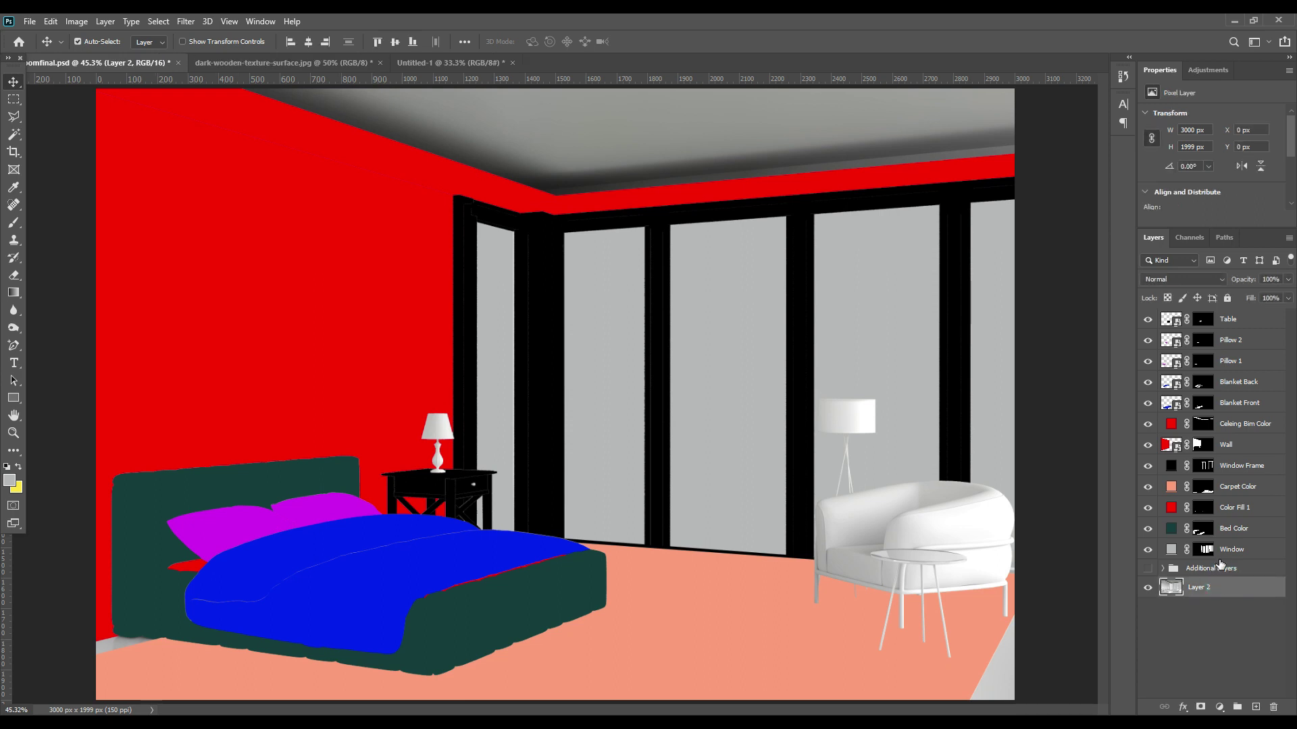
left_click(1246, 324)
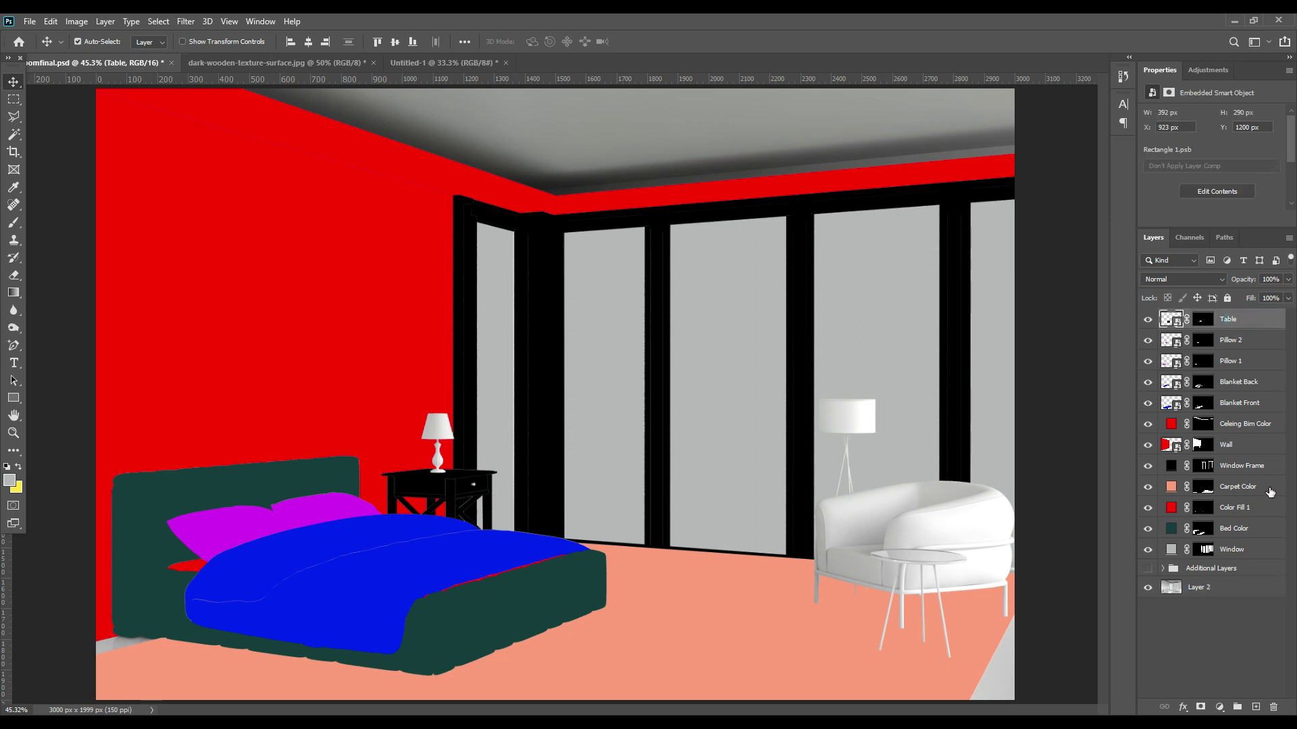
Show the Additional Layers group and select the round side table's top on the Object Selection Masks layer
left_click(1148, 569)
left_click(1208, 568)
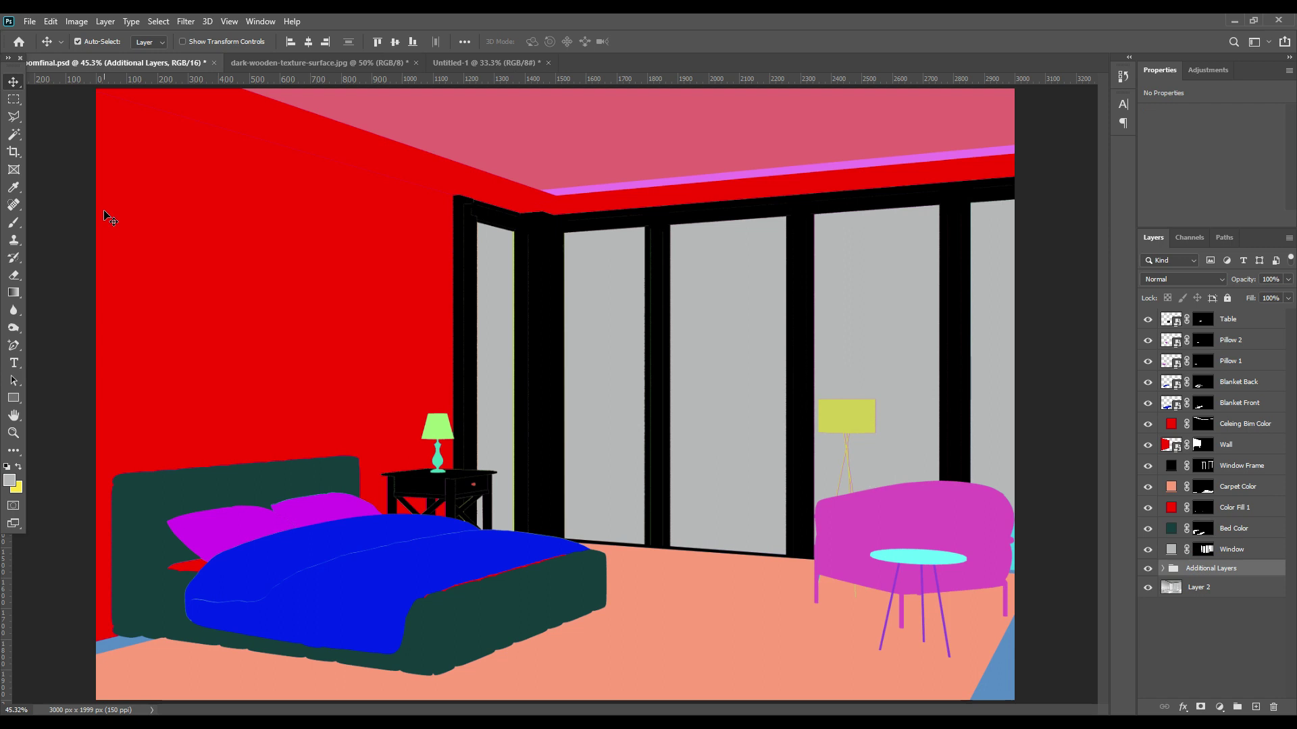
left_click(11, 137)
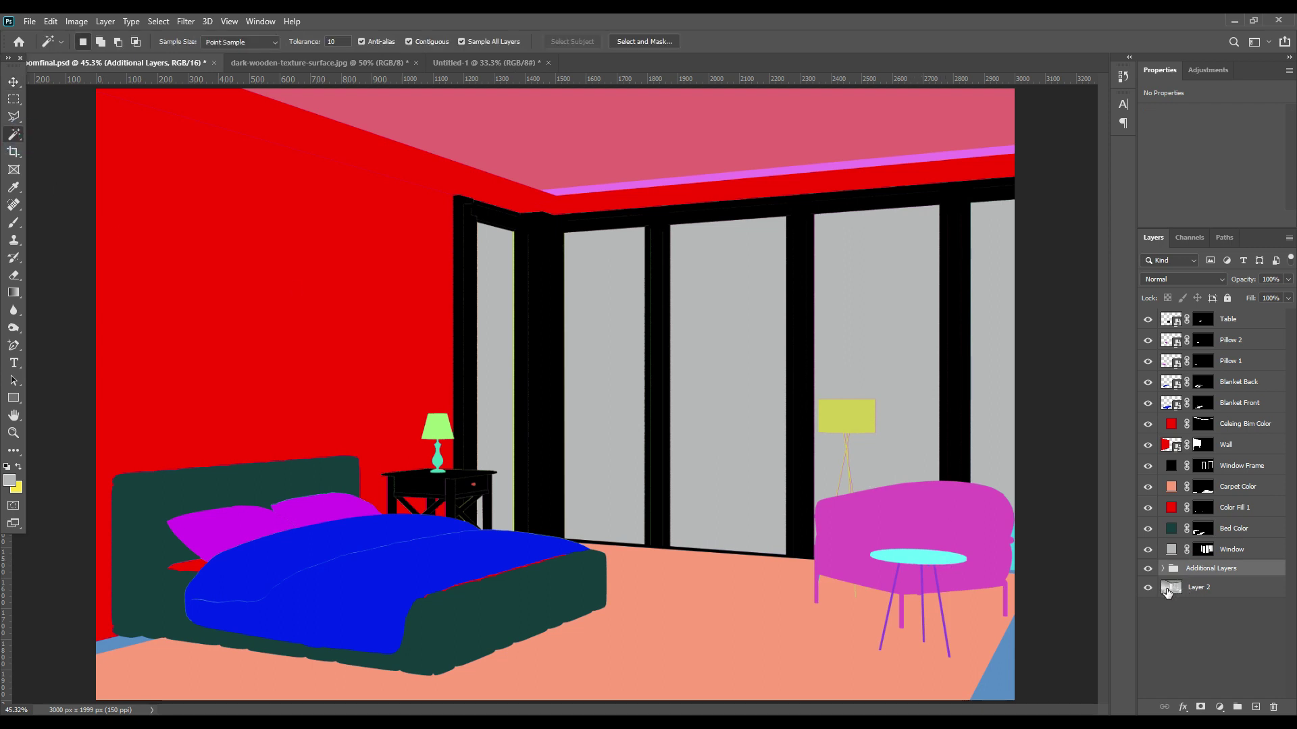
left_click(1162, 568)
left_click(1216, 608)
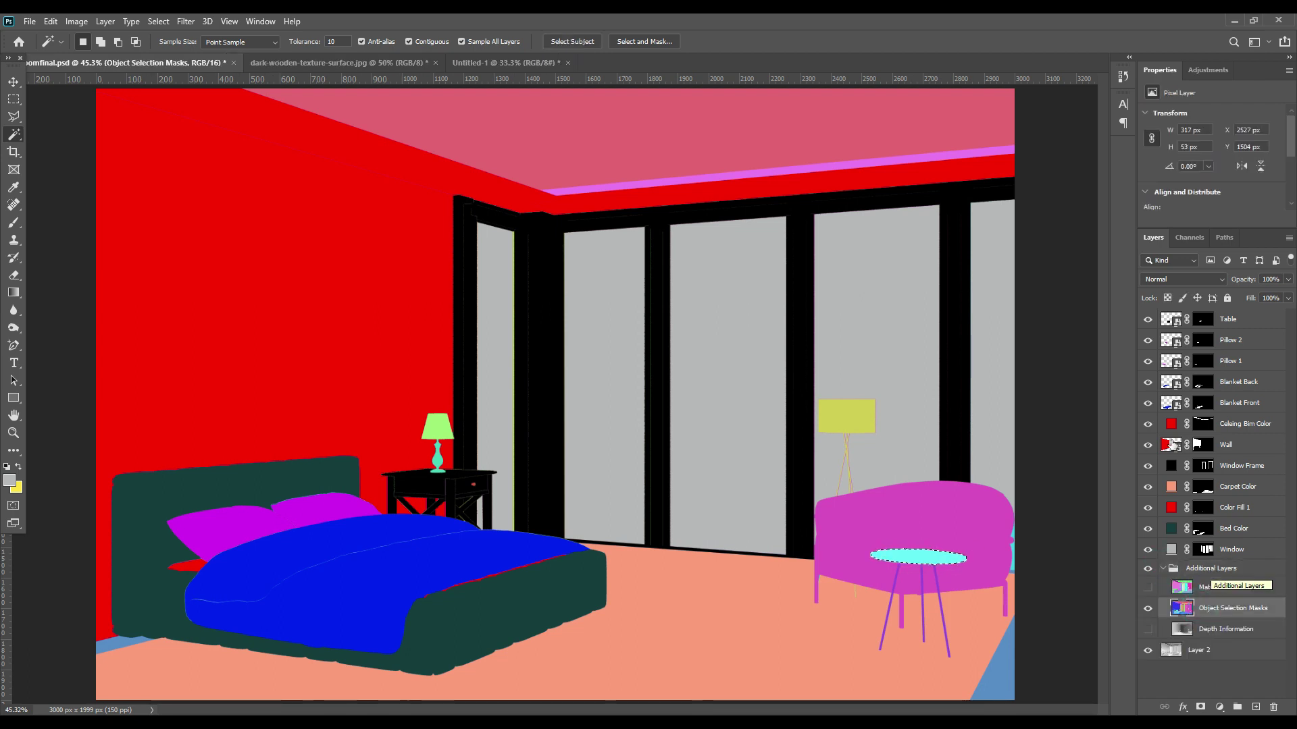
Add a cyan Solid Color fill above the Table layer for the selected tabletop and collapse the Additional Layers group
left_click(1236, 319)
left_click(1219, 707)
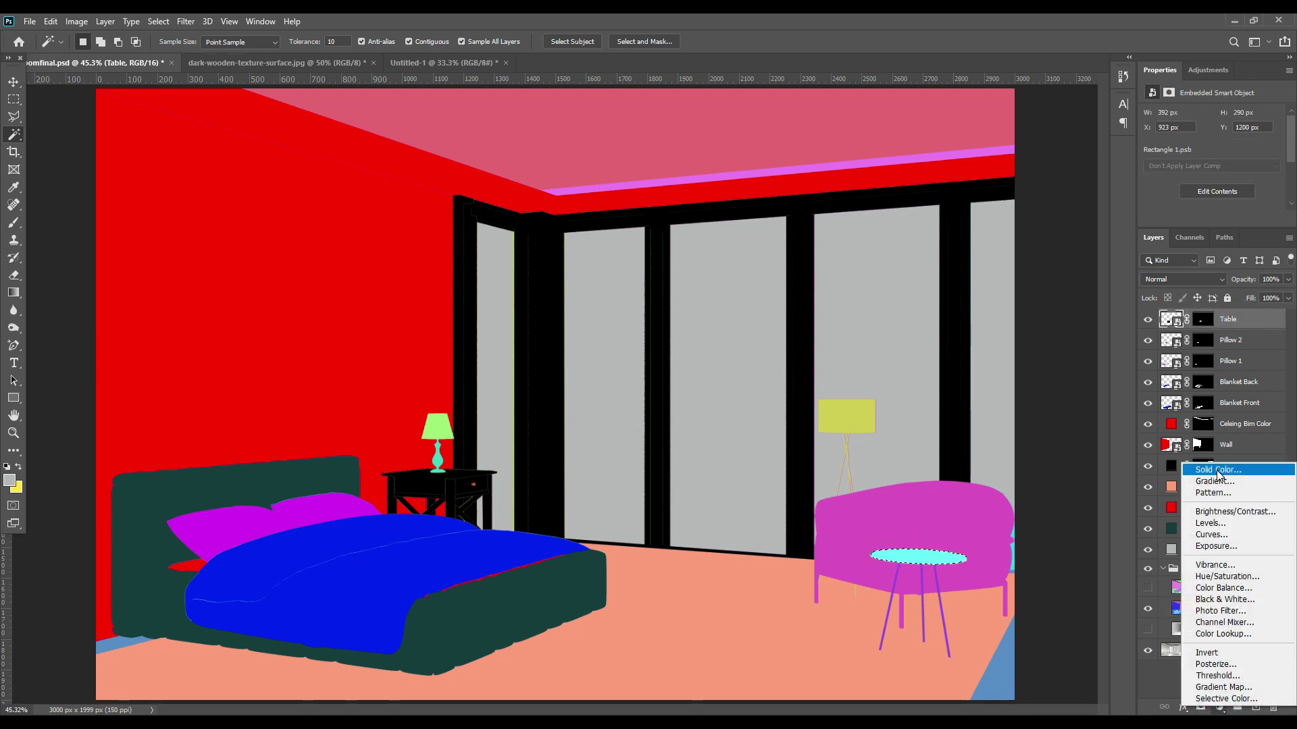
left_click(1218, 470)
left_click(1121, 355)
left_click(1162, 589)
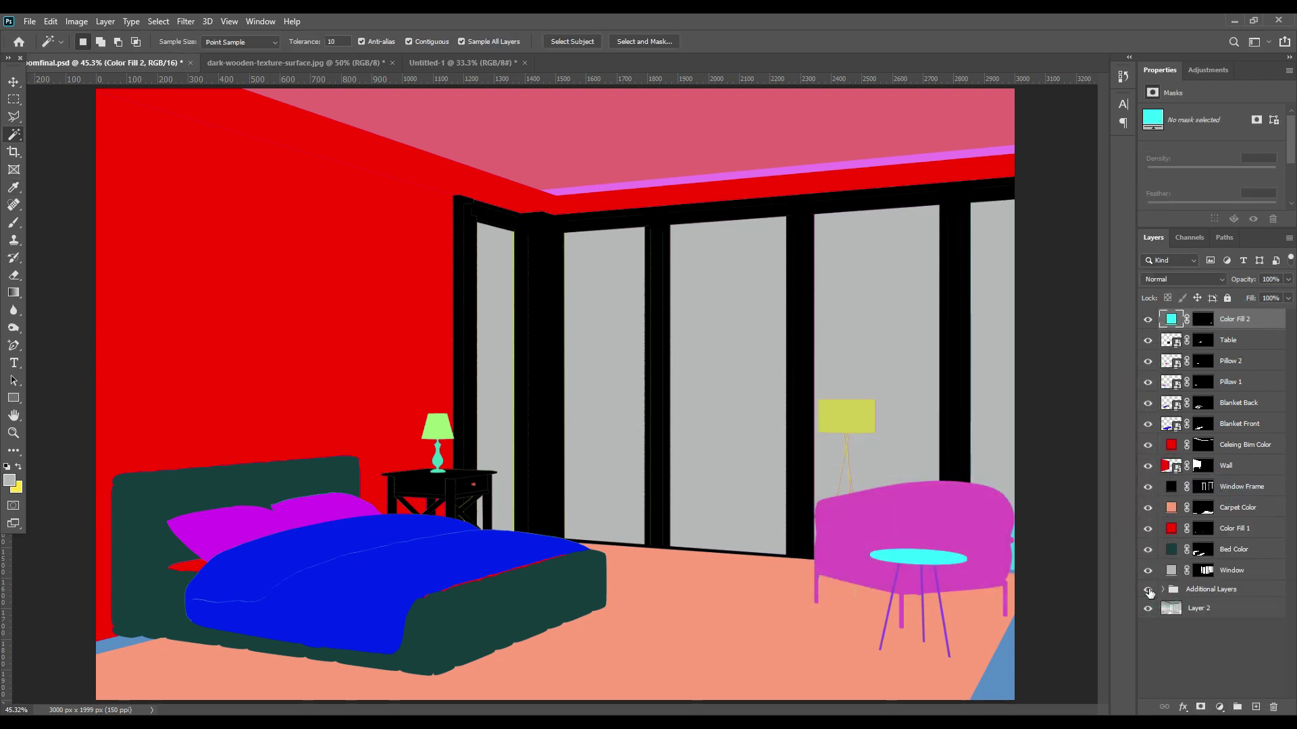
Hide the Additional Layers group and rename the new tabletop fill layer as Table Color
left_click(1147, 589)
left_click(1233, 321)
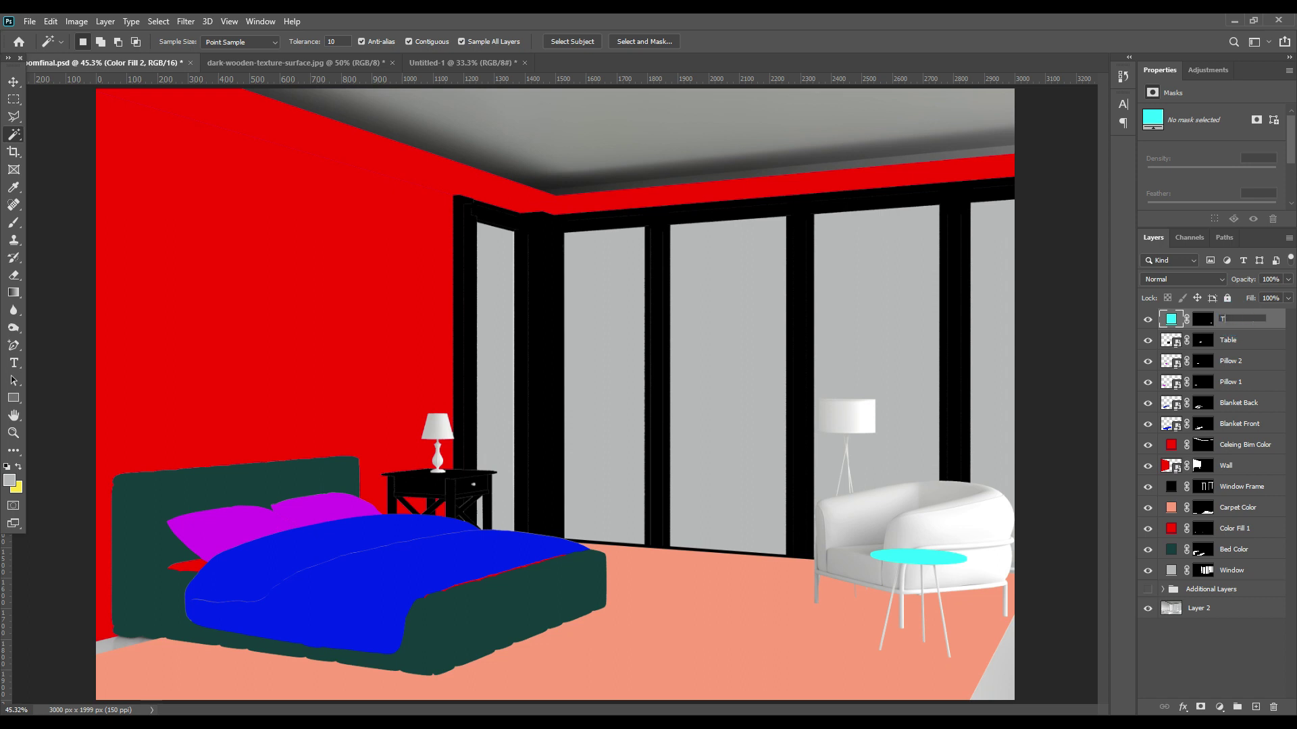
type("lor")
key("Return")
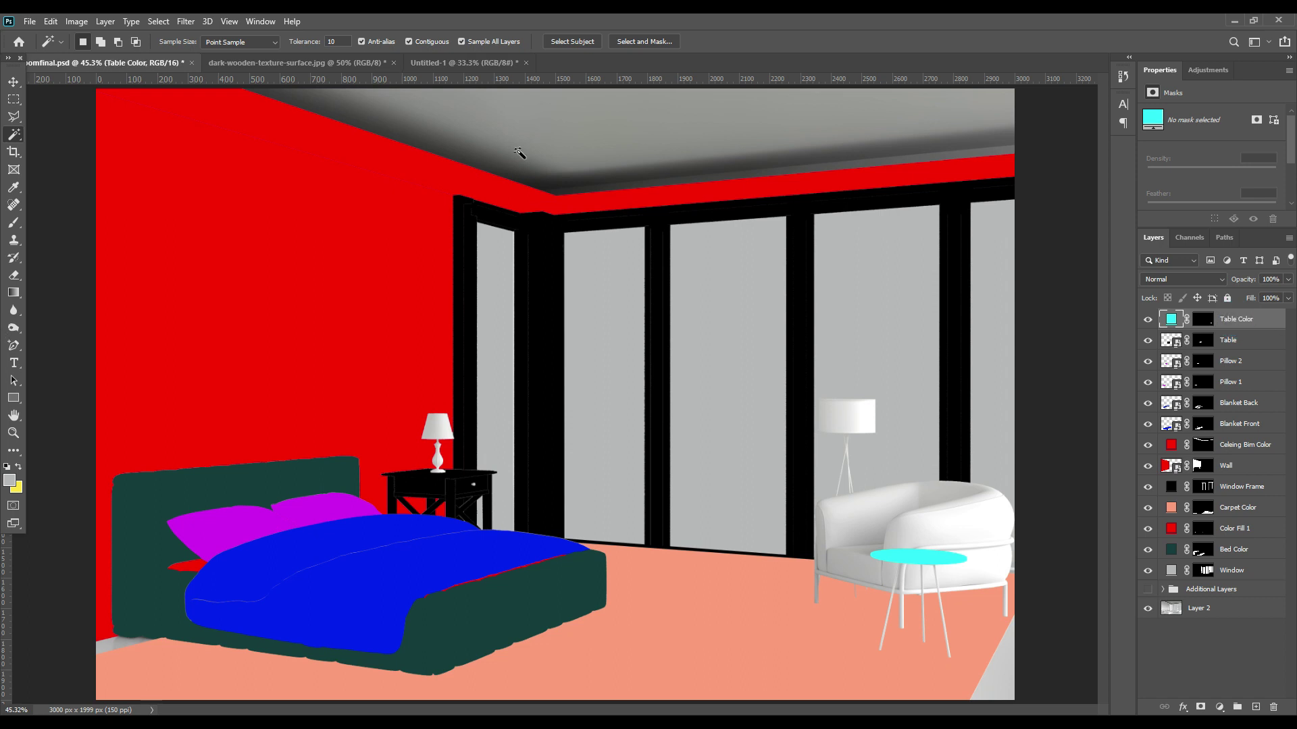
left_click(15, 82)
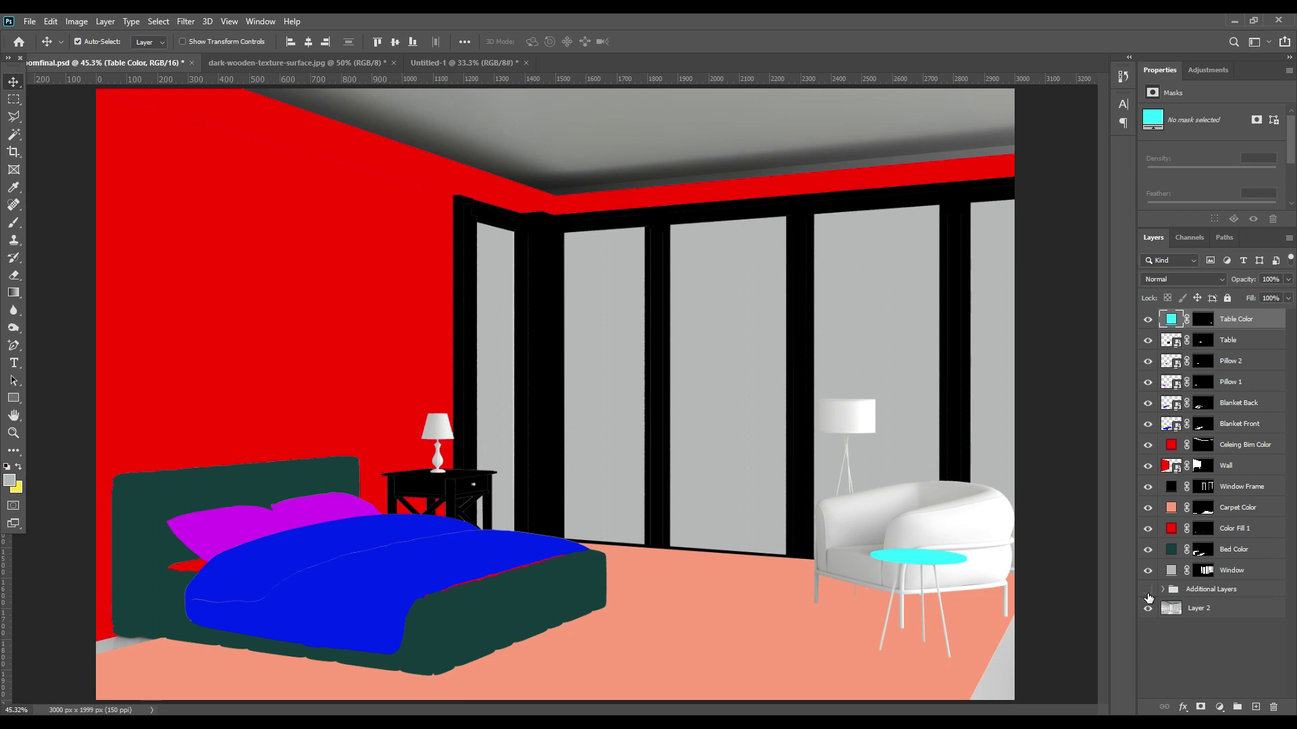
Show the Additional Layers group, select the ceiling with its edge strip and fill it with a cyan 00ffff Solid Color layer
left_click(1148, 590)
key("w")
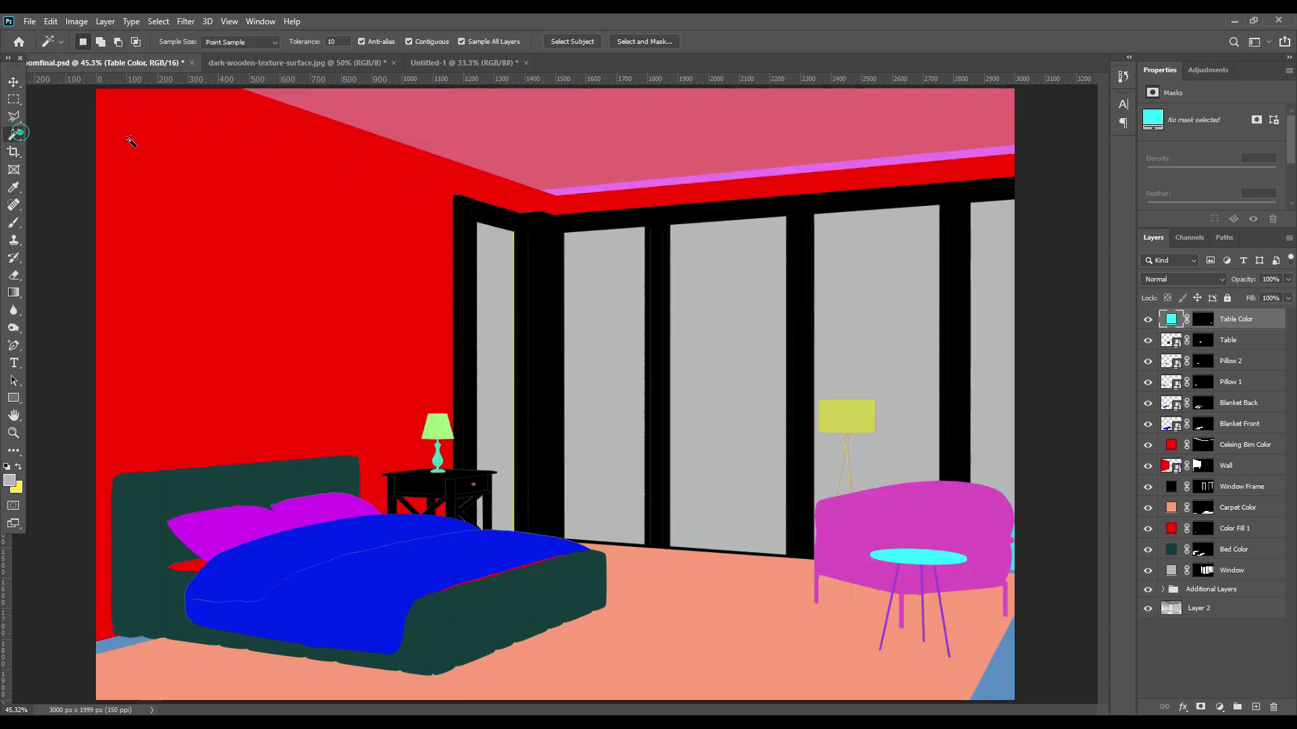
left_click(566, 191)
left_click(1219, 706)
left_click(1200, 473)
left_click_drag(960, 437, 945, 361)
left_click(1120, 359)
Rename the ceiling fill layer as Celeing Color, hide the Additional Layers group and deselect all layers
double_click(1234, 320)
type("Celeing Color")
key("Return")
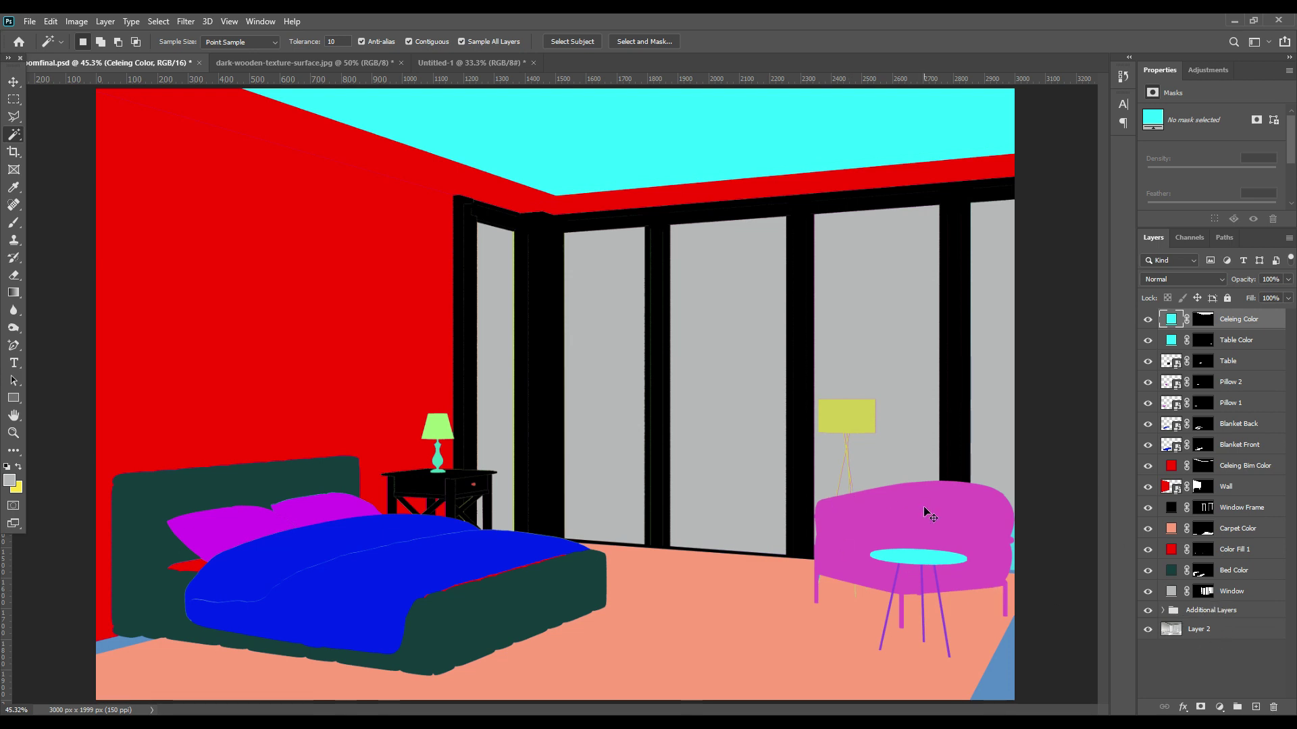
scroll(929, 515, "up", 2)
left_click_drag(944, 513, 739, 433)
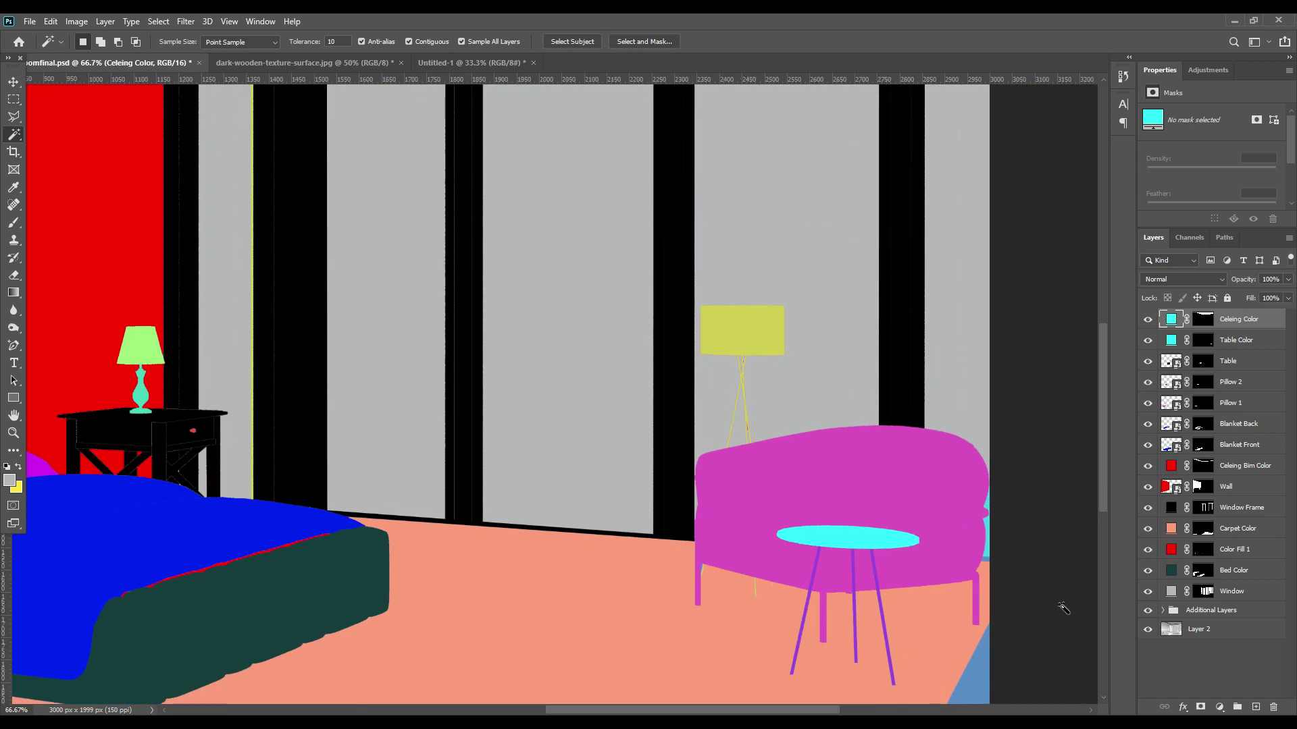
left_click(1148, 611)
key("v")
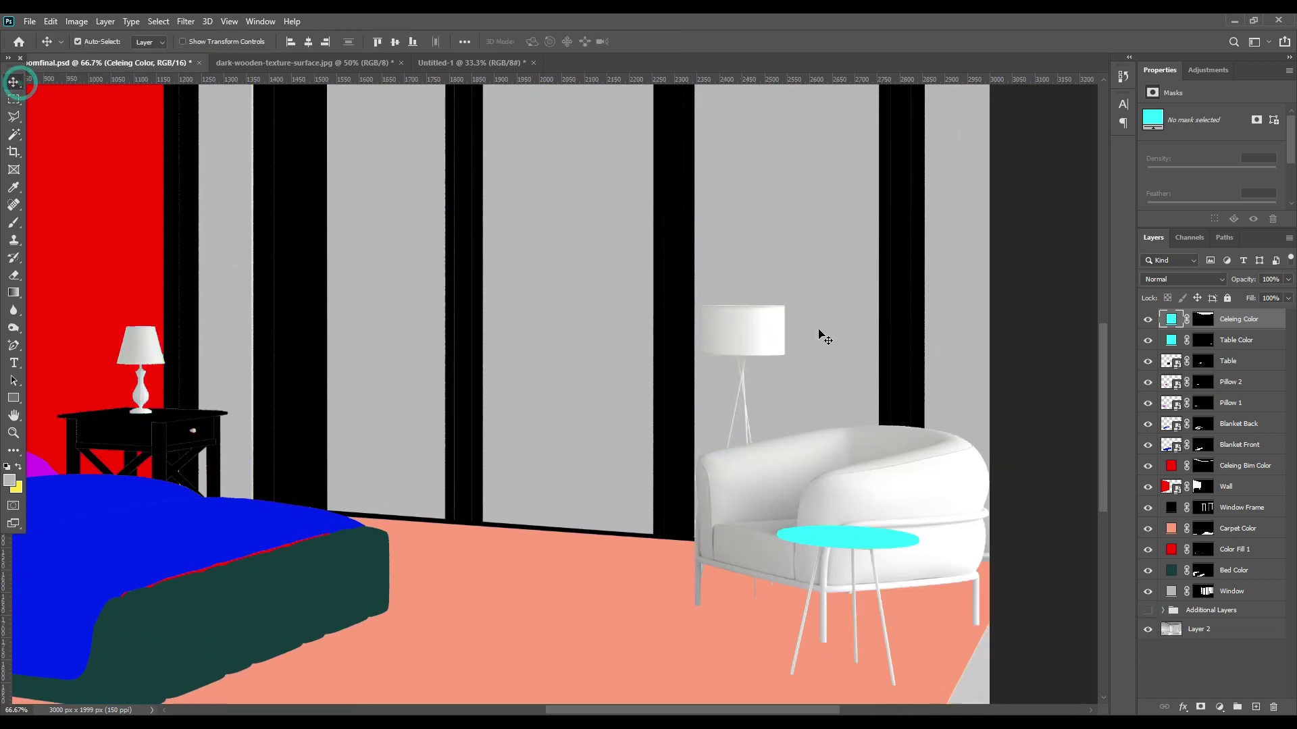
key("ctrl+0")
left_click(1194, 662)
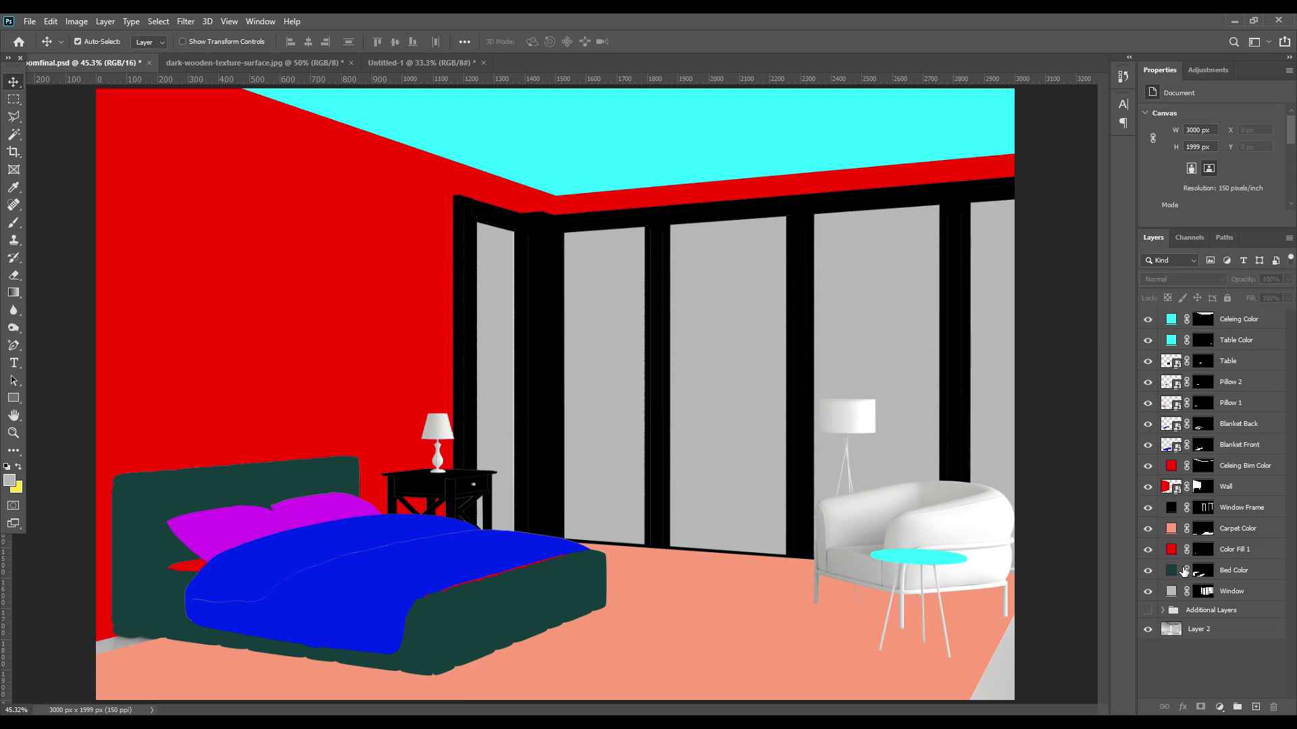
Set the Celeing Color and Celeing Bim Color fills to white, ffffff
double_click(1171, 322)
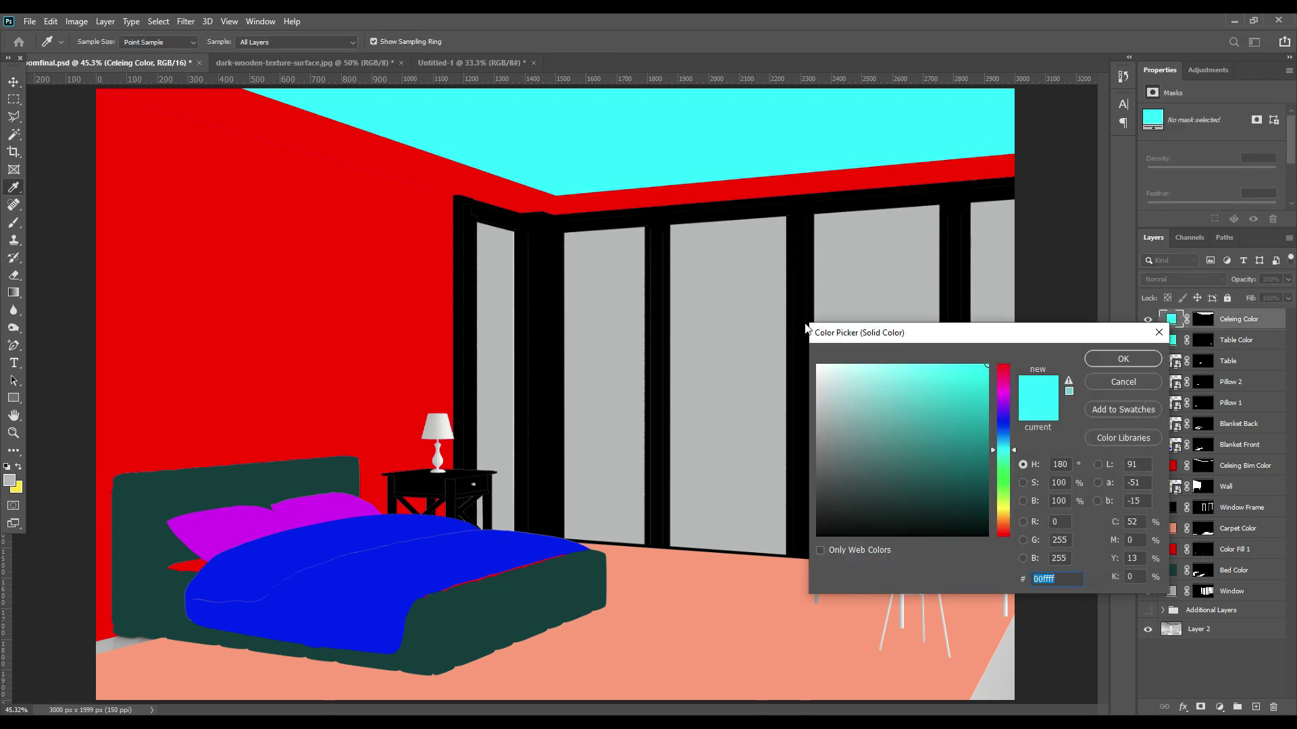
type("ffffff")
left_click(1108, 360)
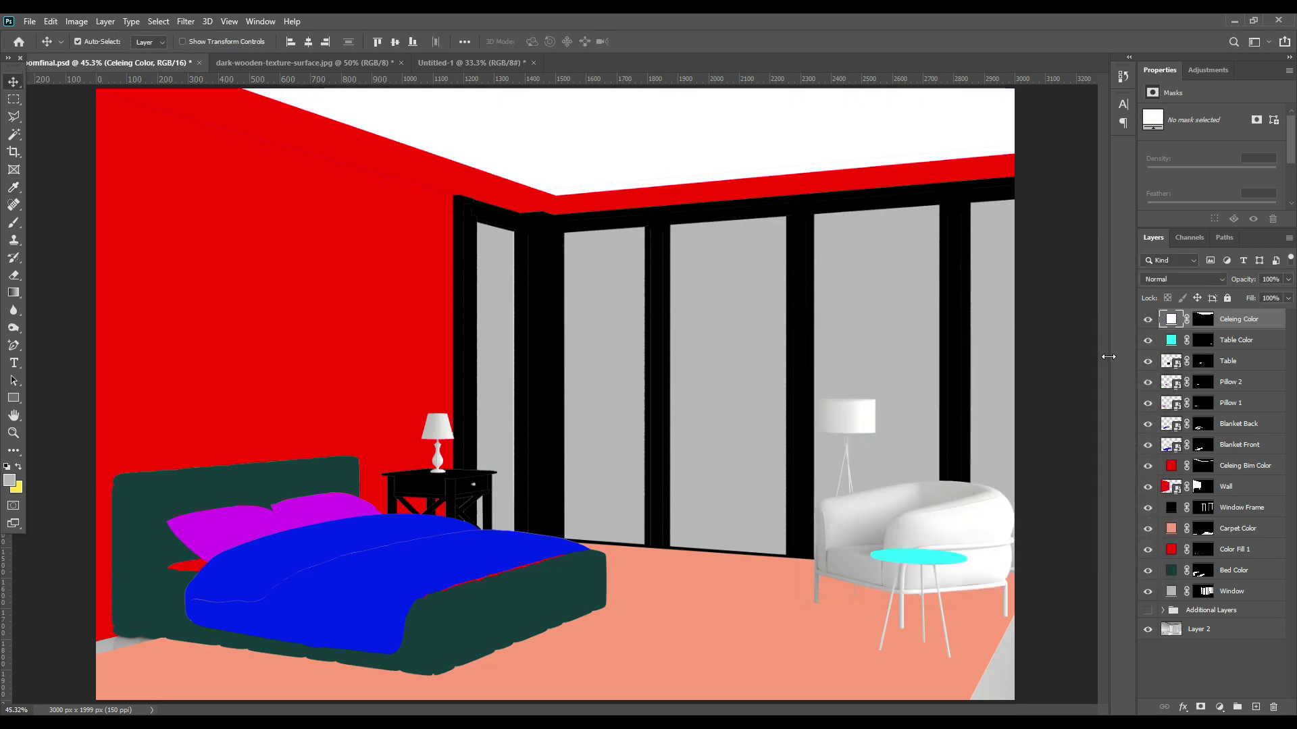
double_click(1171, 466)
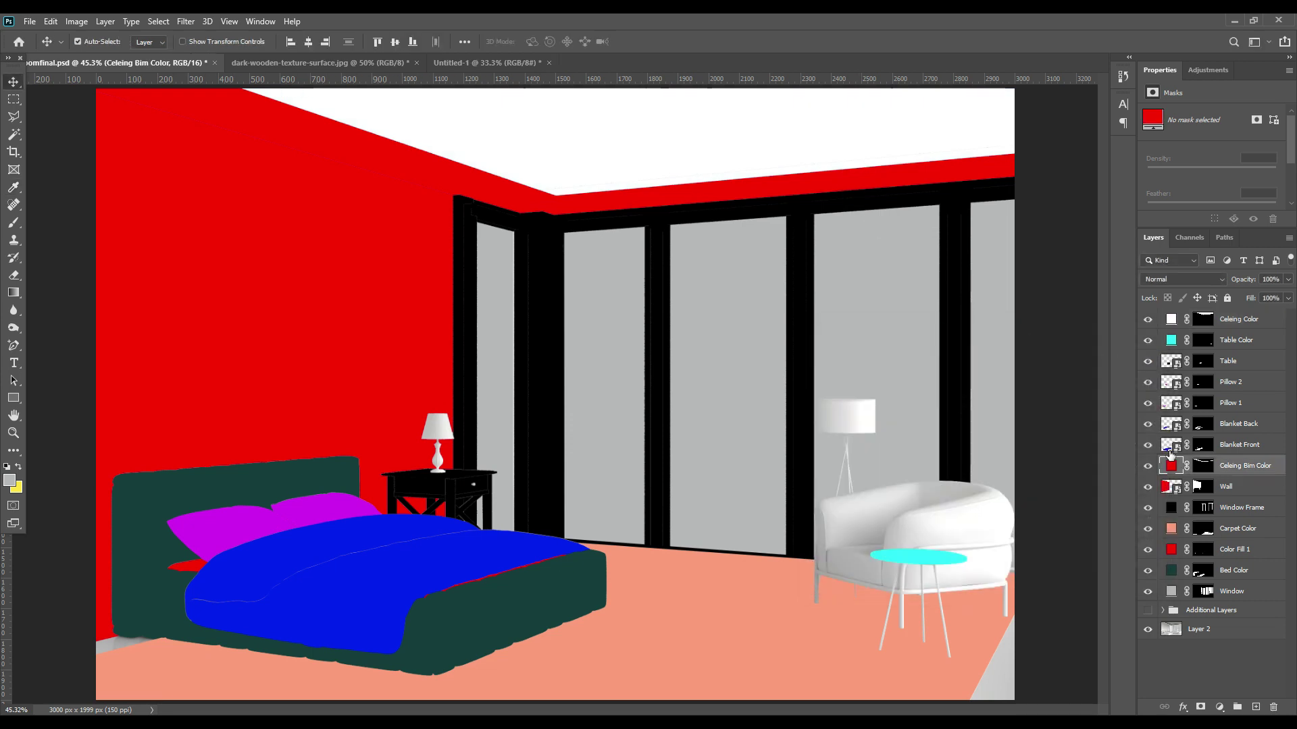
type("ffffff")
left_click(1107, 363)
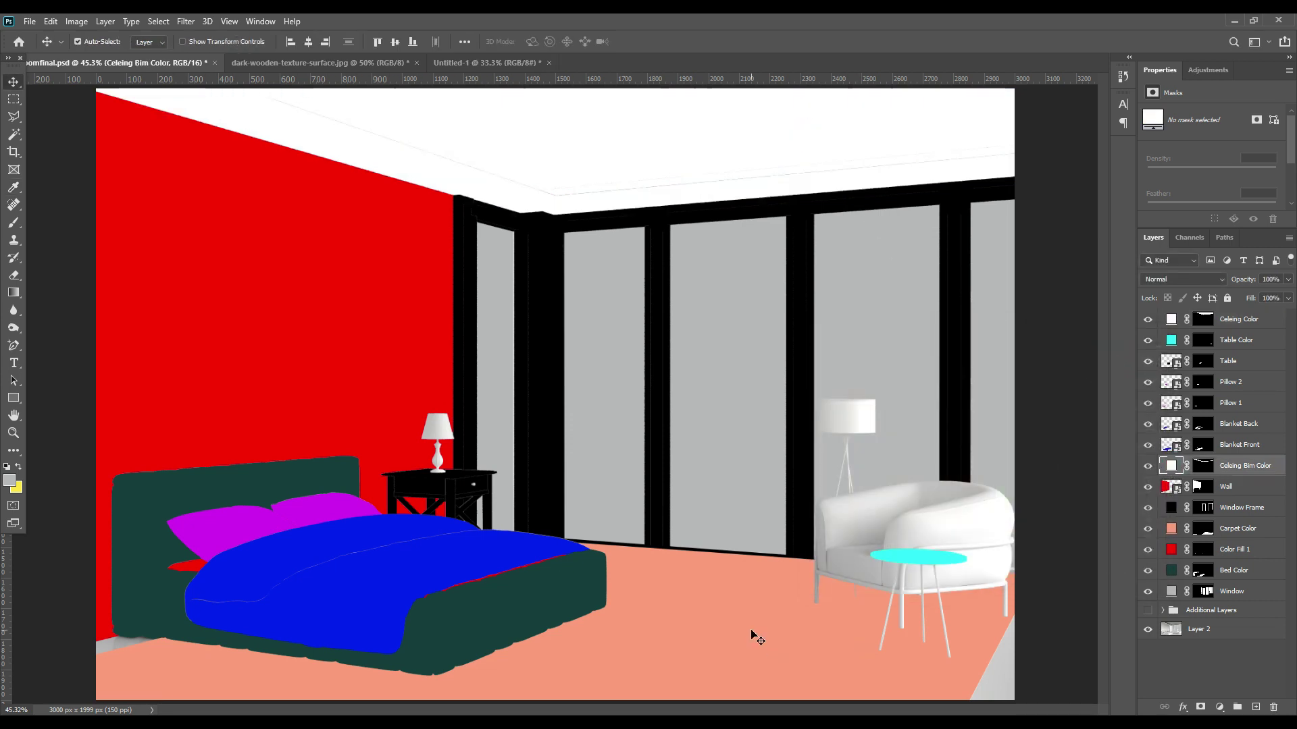
Change the Carpet Color fill to a muted beige
left_click(751, 633)
double_click(1171, 530)
mouse_move(871, 428)
left_mouse_down()
mouse_move(817, 408)
mouse_move(850, 396)
left_mouse_up()
left_click_drag(1002, 527, 1004, 517)
left_click_drag(840, 397, 851, 420)
left_click(1119, 360)
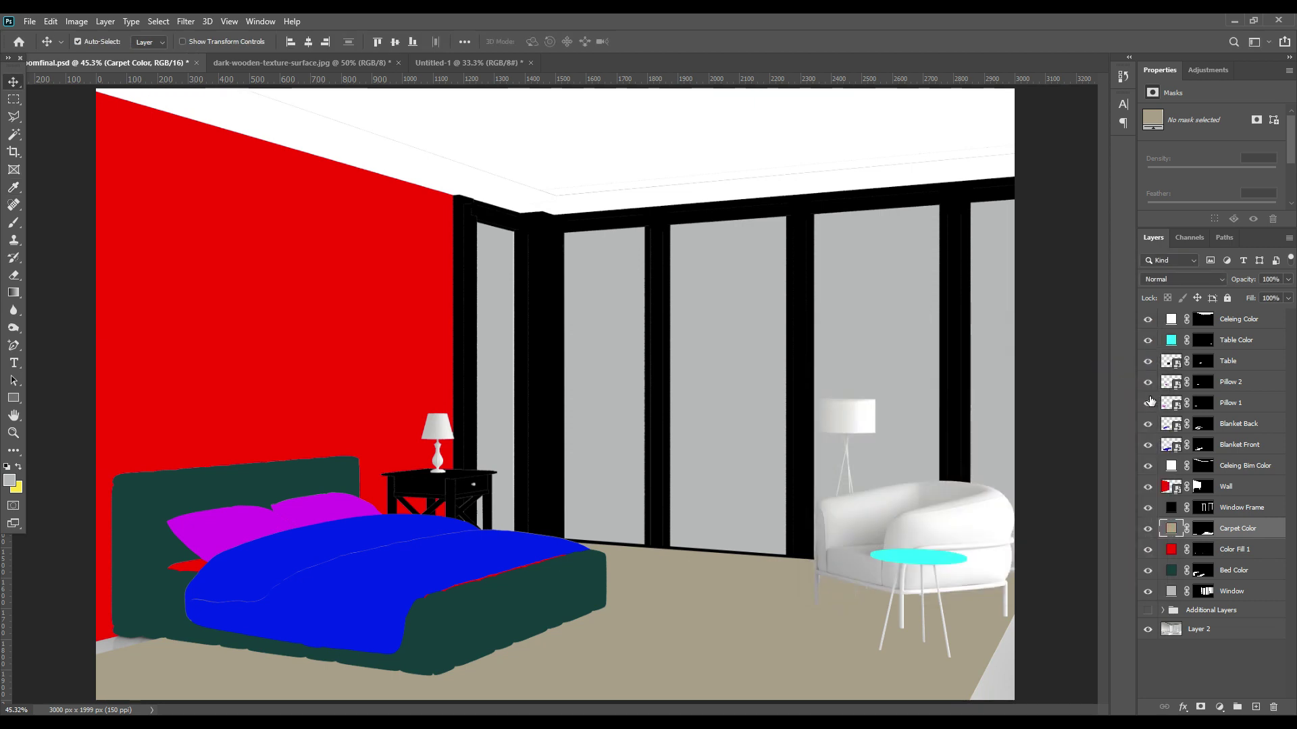
Change the Table Color fill to a near-black grey
double_click(1171, 340)
left_click(792, 521)
left_click(1116, 359)
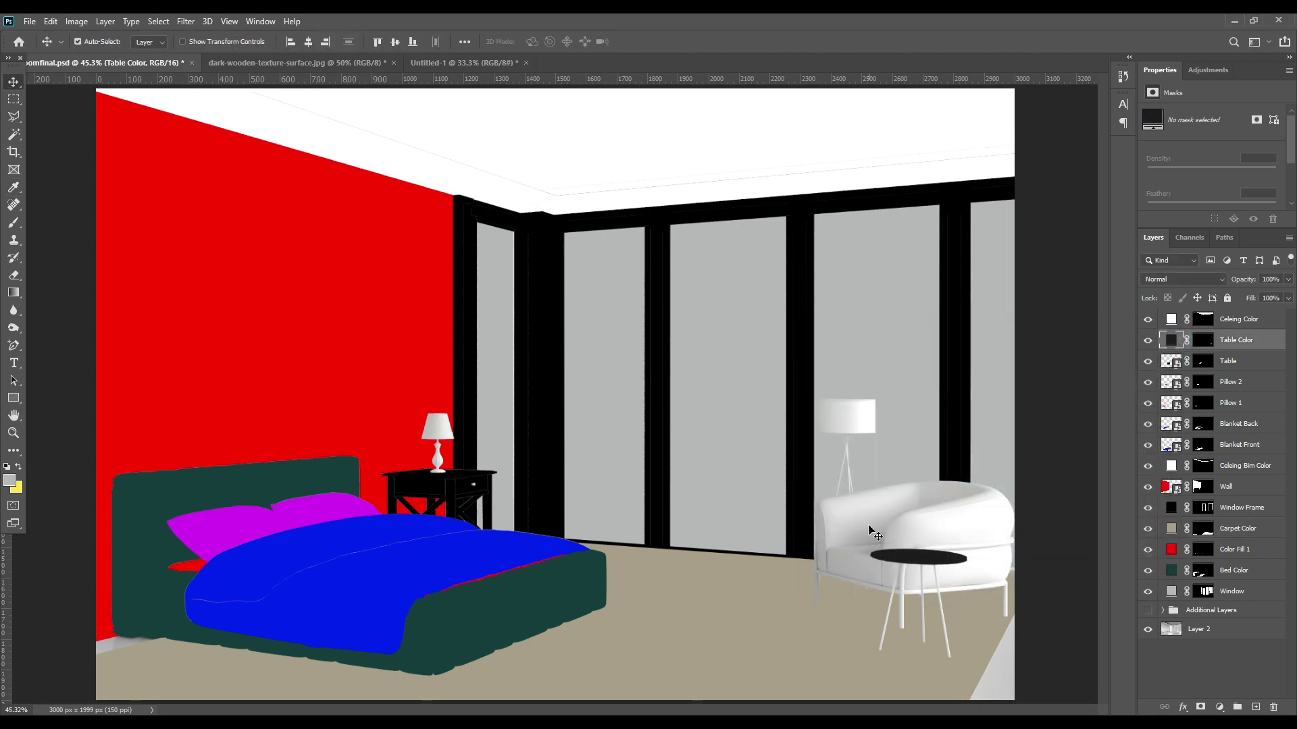
Change the Bed Color fill to dark grey 3f3f3f
left_click(446, 608)
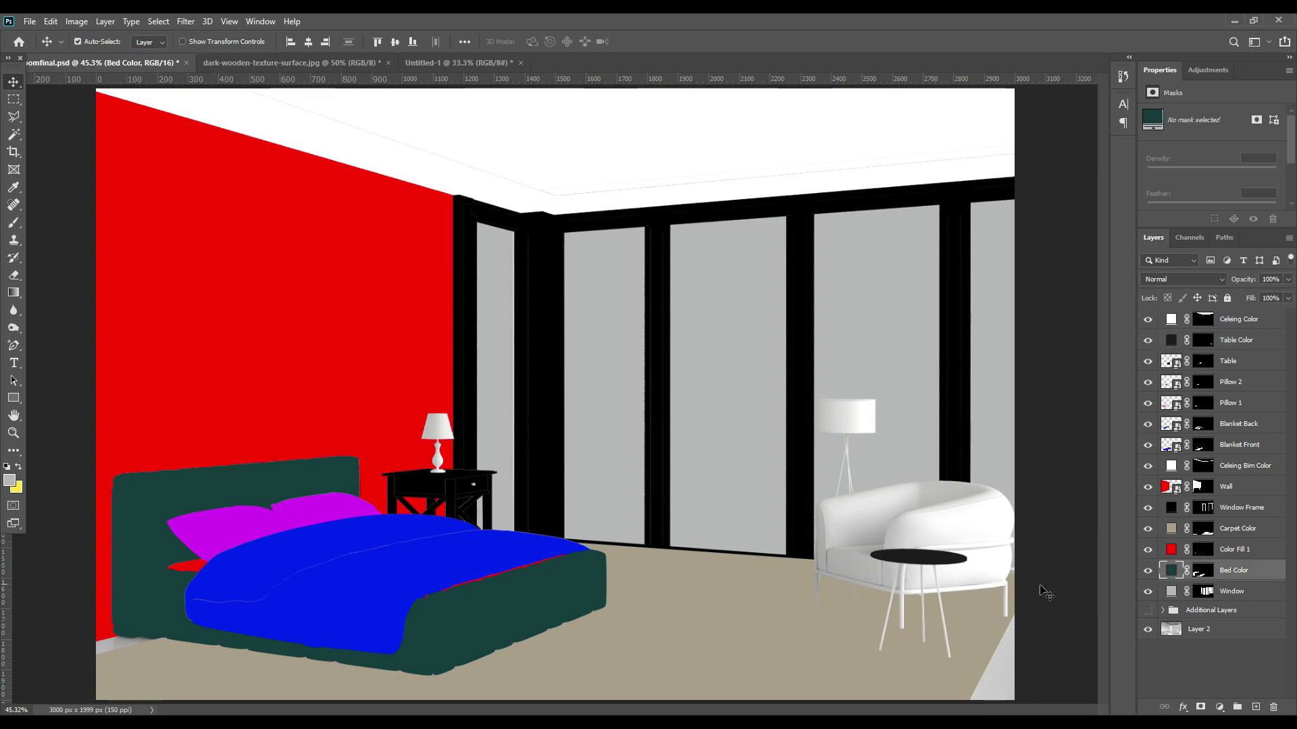
double_click(1170, 570)
left_click_drag(871, 447, 807, 496)
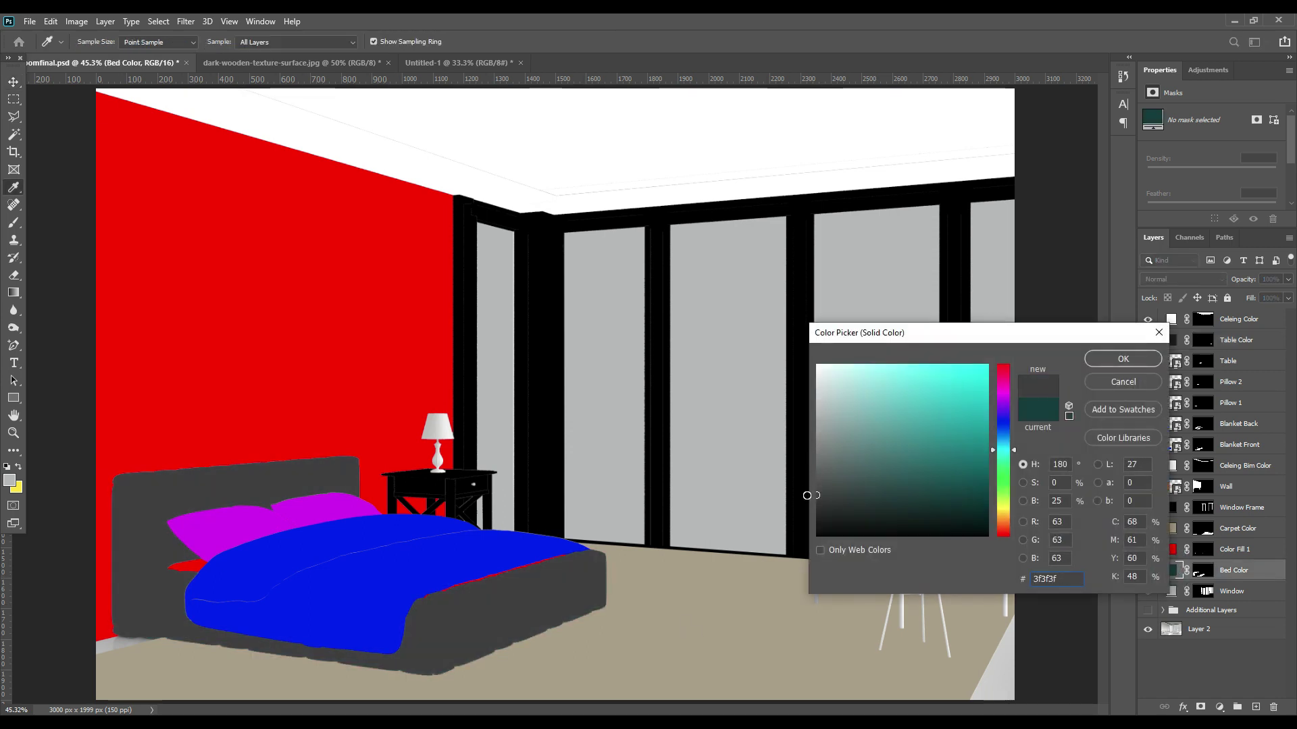
left_click(1131, 361)
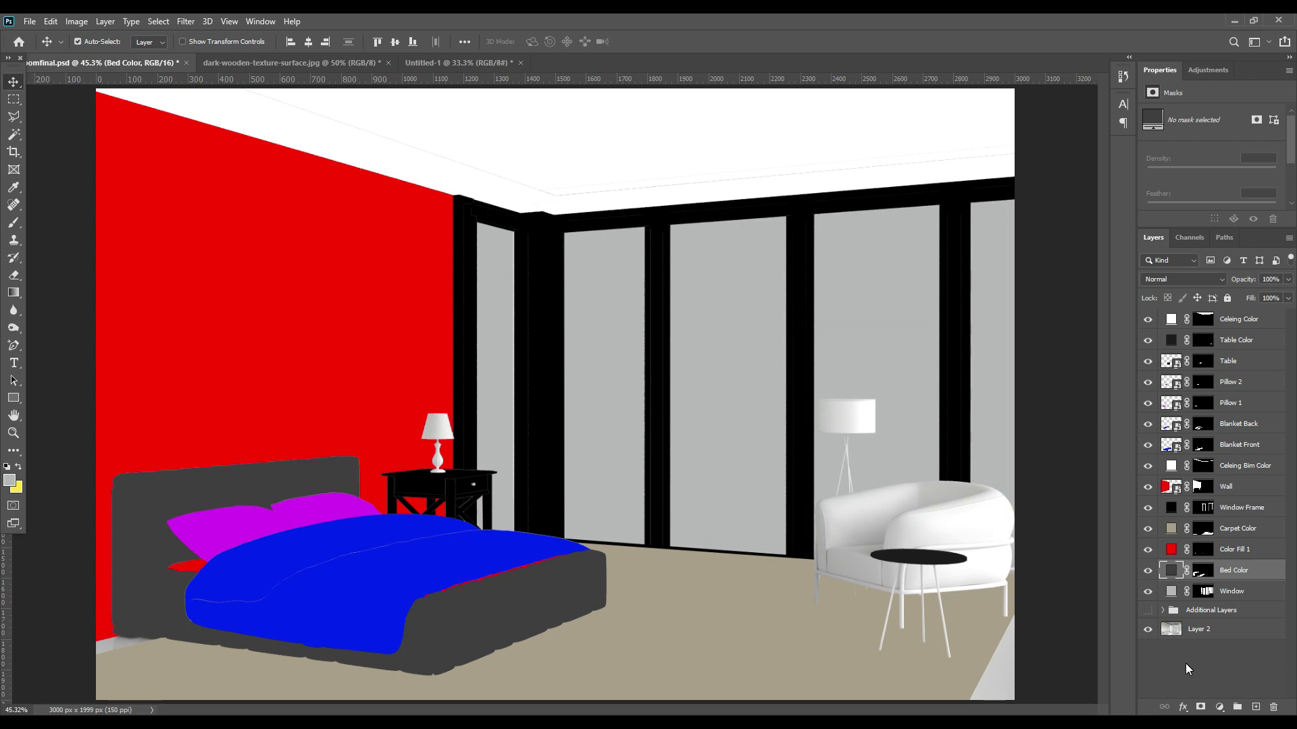
Change the Color Fill 1 layer under the blanket and pillows to light grey
key("alt+bracketright")
double_click(1171, 550)
mouse_move(816, 395)
left_mouse_down()
mouse_move(808, 389)
mouse_move(809, 405)
left_mouse_up()
left_click(1132, 359)
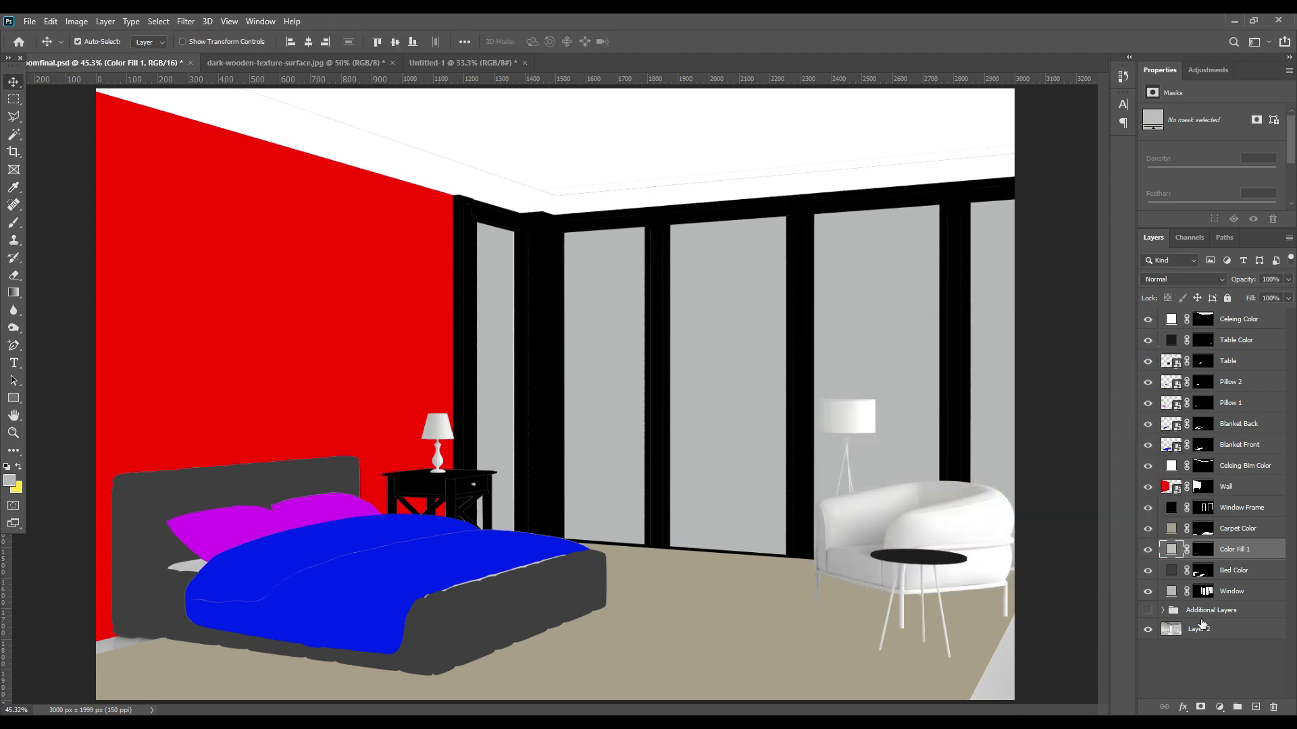
Open the Wall smart object's contents and bring in the dark-brown wood texture from the dark-wooden-texture-surface.jpg document
left_click(329, 342)
double_click(1178, 491)
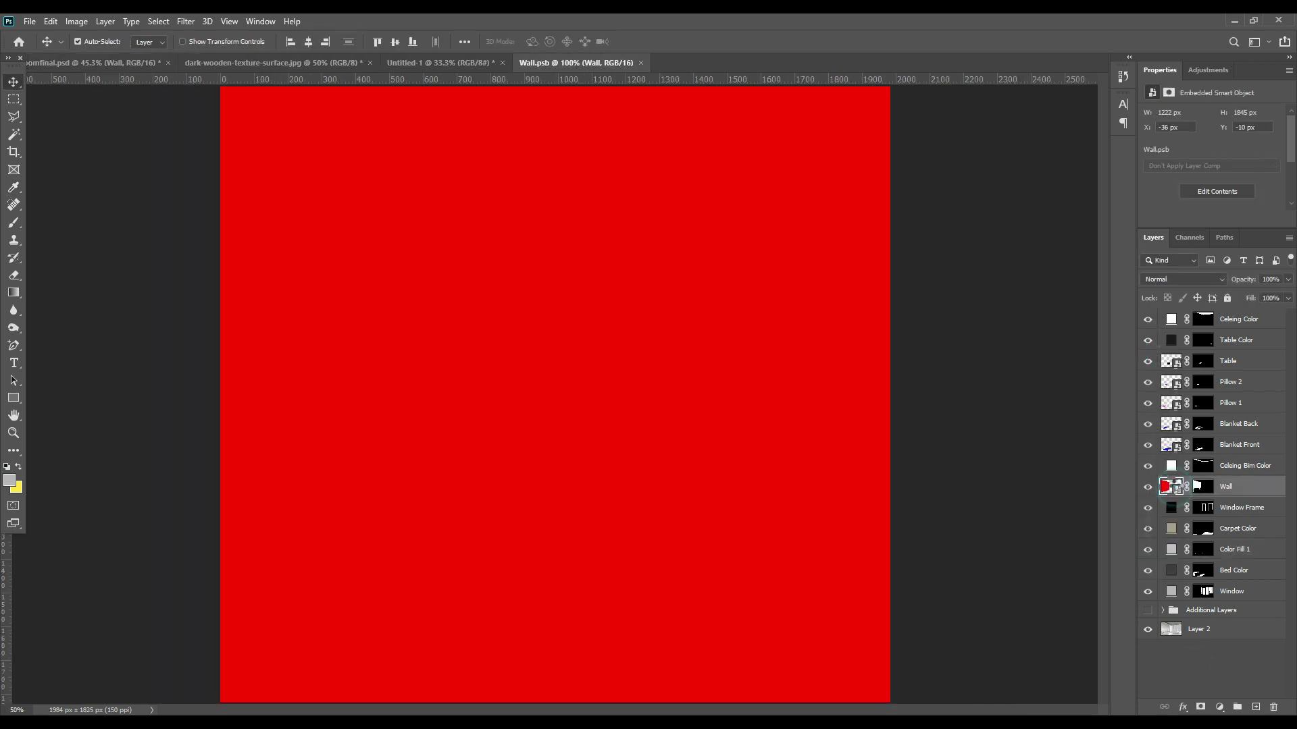
left_click(289, 63)
left_click_drag(1153, 323, 1147, 342)
left_click_drag(576, 371, 672, 304)
left_click(631, 289)
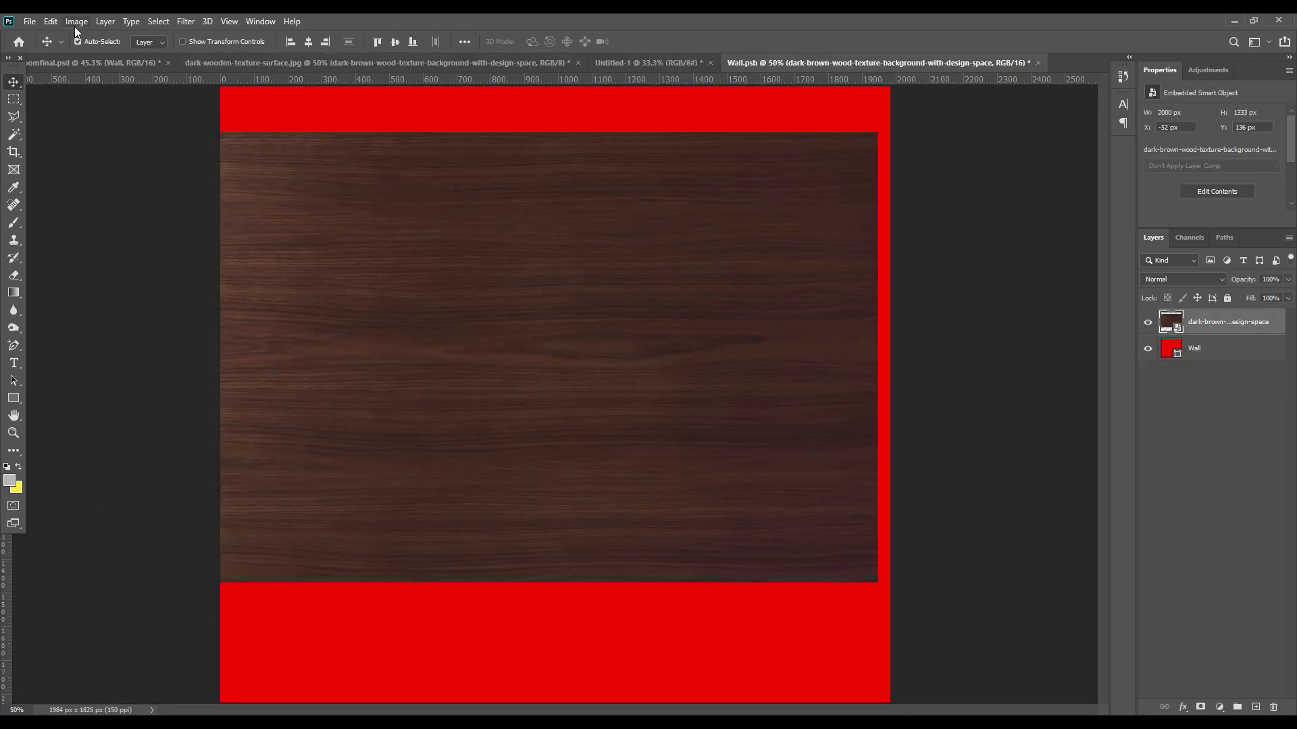
Rotate the wood texture 90° counterclockwise and place a duplicate beside it so the two cover the whole red wall
left_click(51, 21)
mouse_move(101, 328)
left_click(285, 518)
left_click_drag(482, 351, 879, 393)
key("ctrl+j")
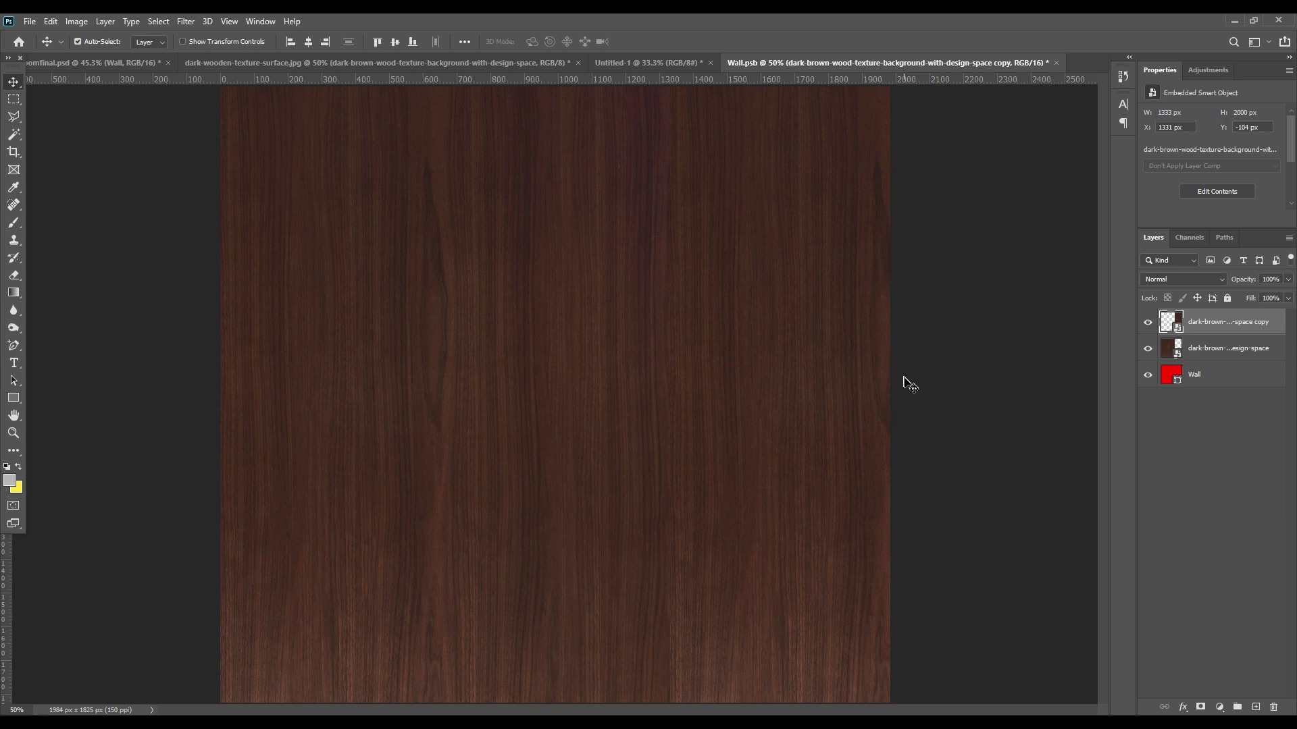
Merge the two dark-brown wood texture layers into one layer above the Wall shape
left_click(1201, 348, "shift")
right_click(1205, 348)
left_click(1074, 543)
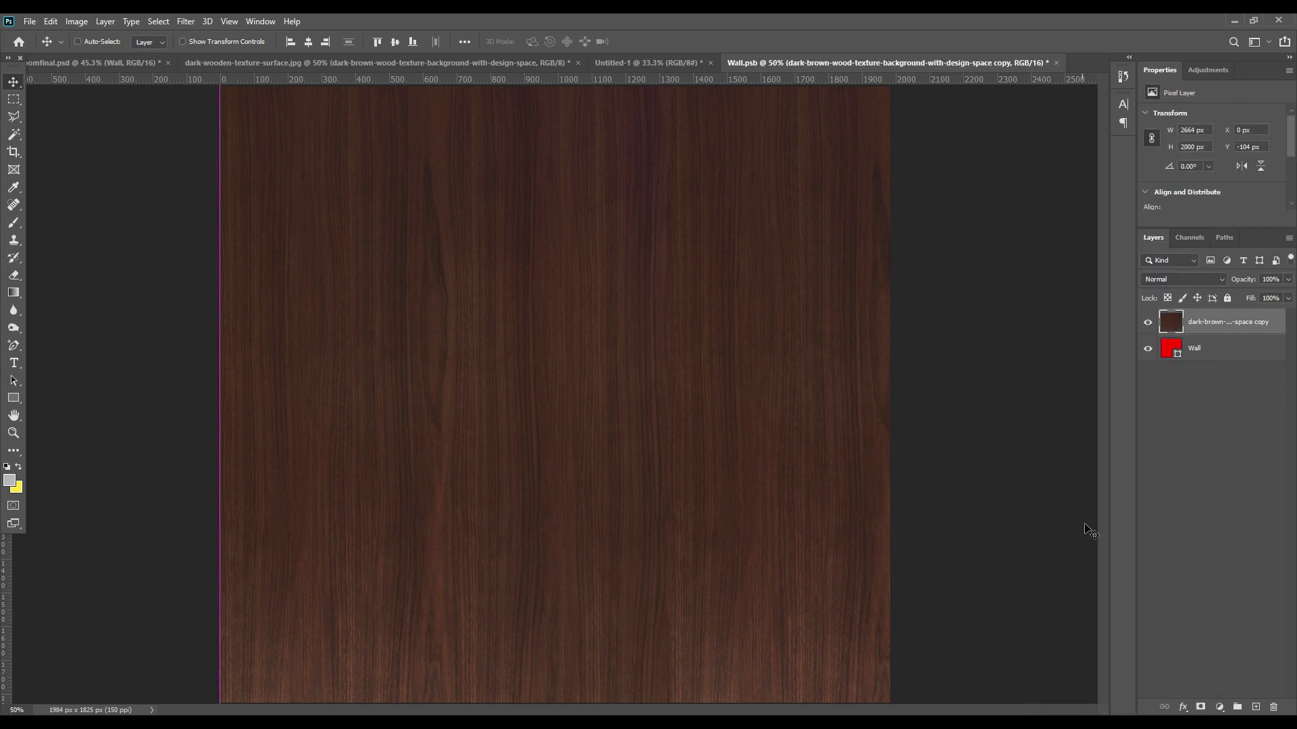
Narrow the merged wood texture to 1984 px wide so it fits the full width of the Wall canvas
key("ctrl+t")
left_click_drag(220, 385, 524, 386)
left_click_drag(738, 408, 394, 412)
left_click_drag(782, 387, 889, 386)
left_click(669, 42)
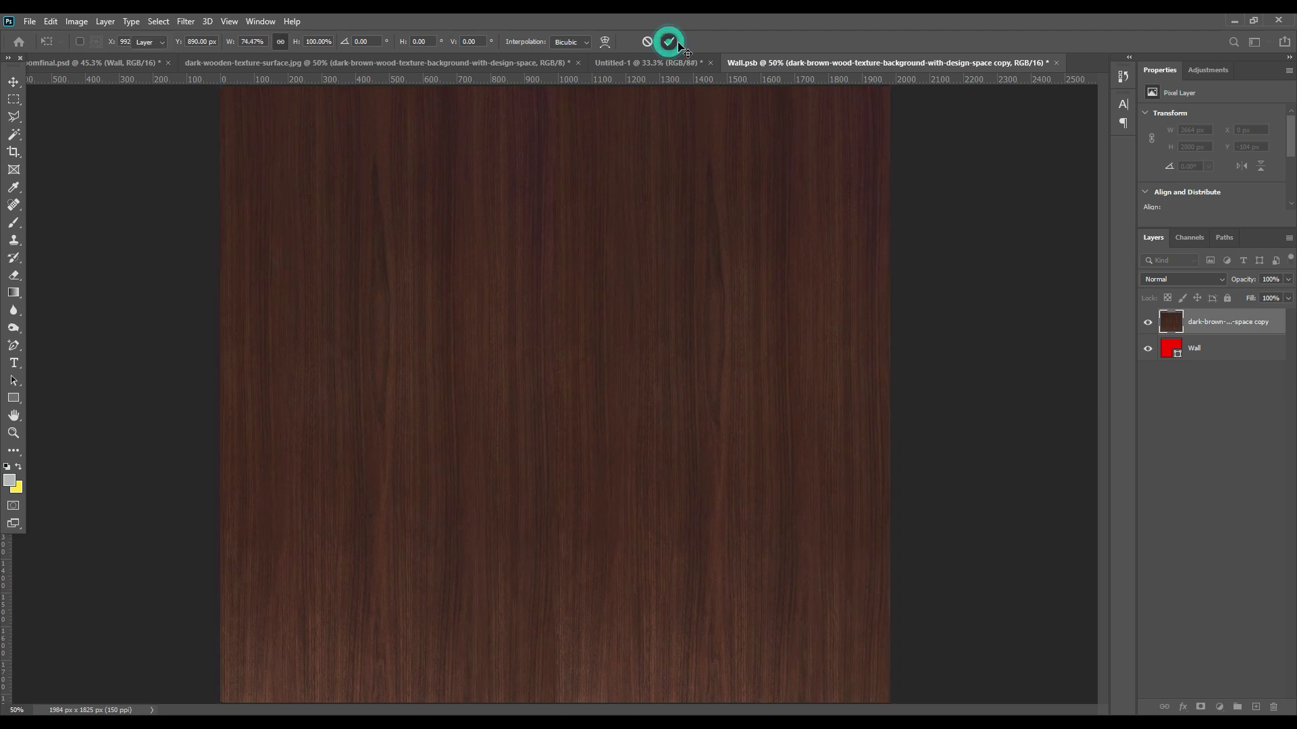
Save Wall.psb and return to the bedroom document
left_click(30, 21)
left_click(50, 170)
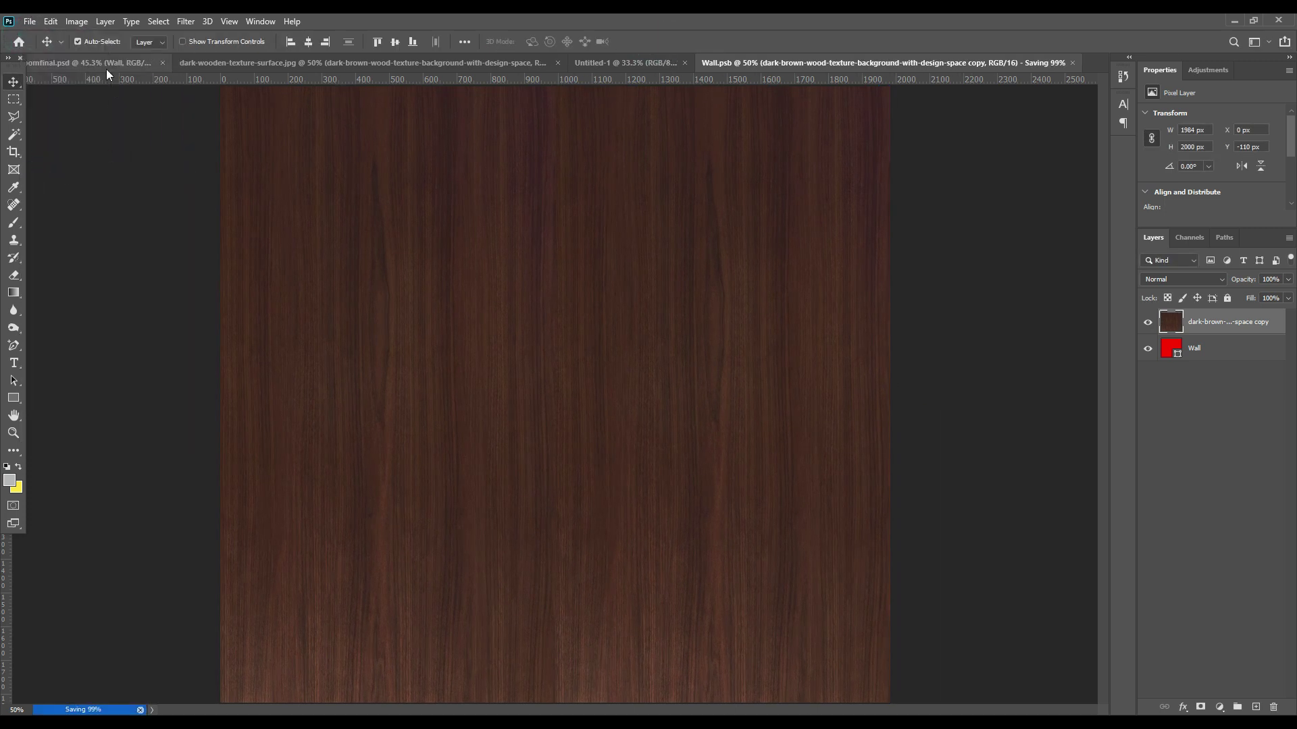
left_click(107, 64)
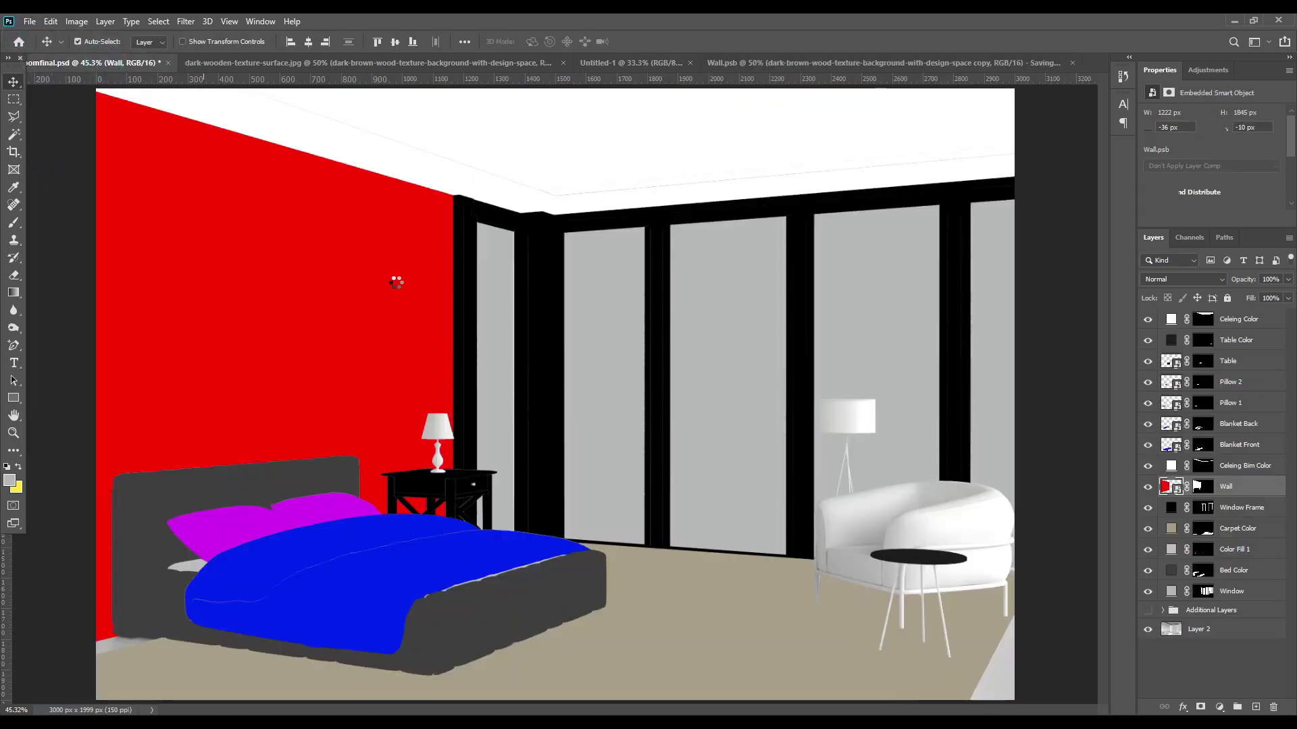
Open the Blanket Front smart object's contents, close Wall.psb, and bring in the striped pattern layer from Untitled-1
double_click(501, 561)
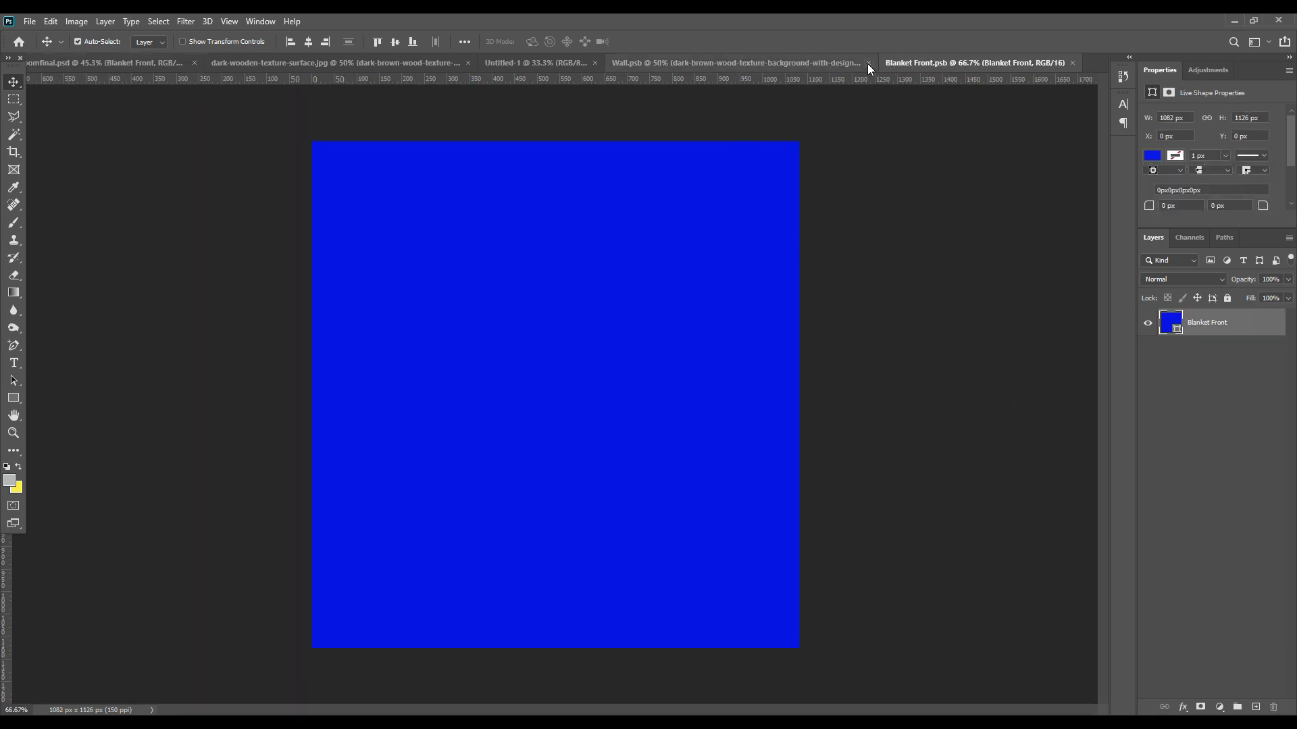
left_click(868, 62)
left_click(680, 63)
left_click_drag(1189, 329, 625, 277)
left_click(631, 290)
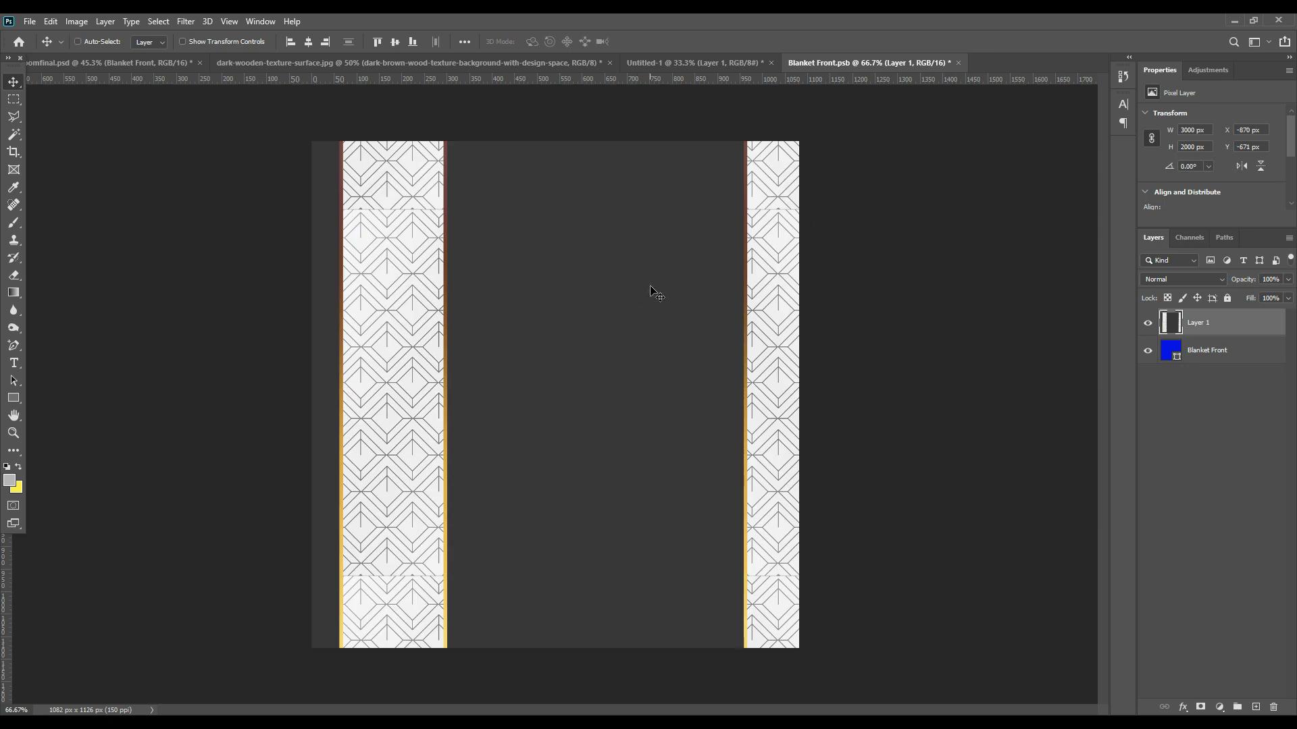
Scale and reposition the striped pattern so it covers the Blanket Front canvas
key("ctrl+t")
key("ctrl+minus")
key("ctrl+minus")
left_click_drag(911, 342, 443, 342)
left_click_drag(352, 364, 565, 357)
left_click_drag(640, 336, 677, 336)
left_click_drag(556, 417, 555, 521)
left_click(669, 42)
Save and close Blanket Front.psb and return to the bedroom document
left_click(29, 21)
left_click(55, 169)
left_click(958, 62)
left_click(117, 63)
Open the Blanket Back smart object's contents and bring in the striped pattern layer from Untitled-1
double_click(1171, 426)
left_click(686, 63)
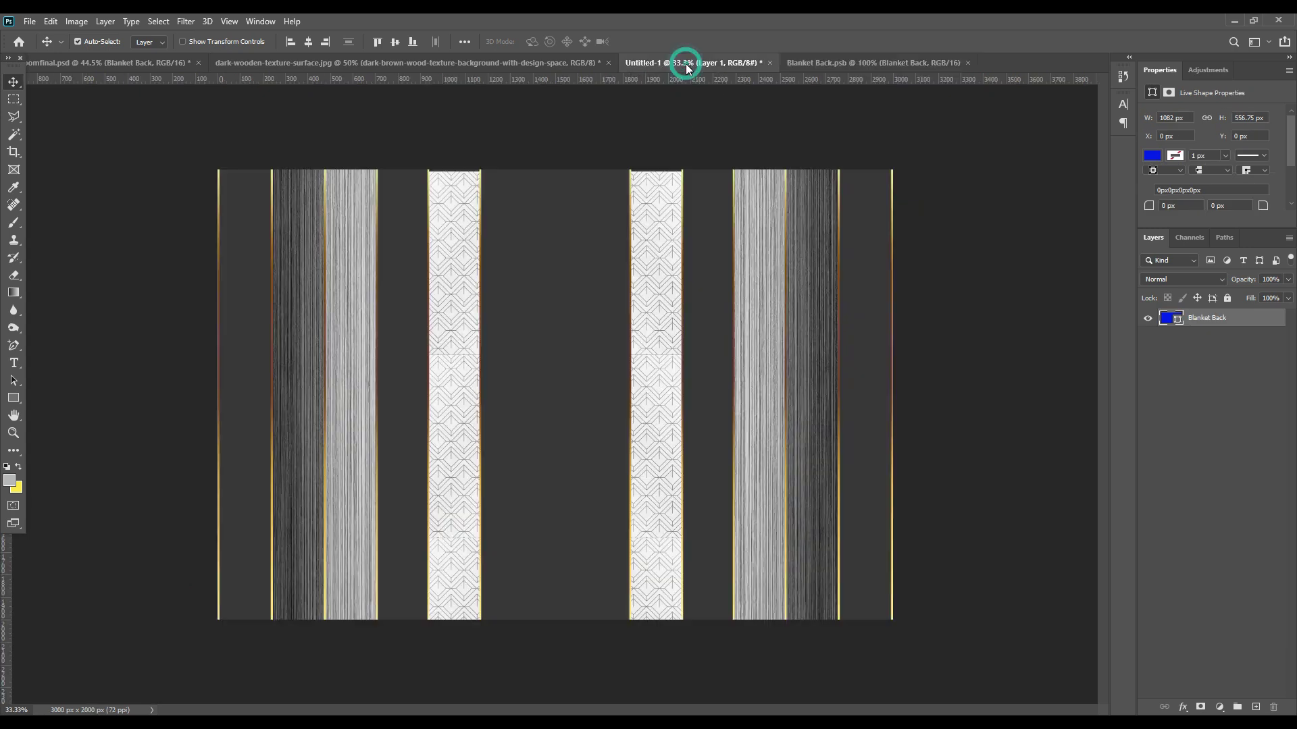
left_click_drag(1199, 318, 607, 342)
left_click(631, 286)
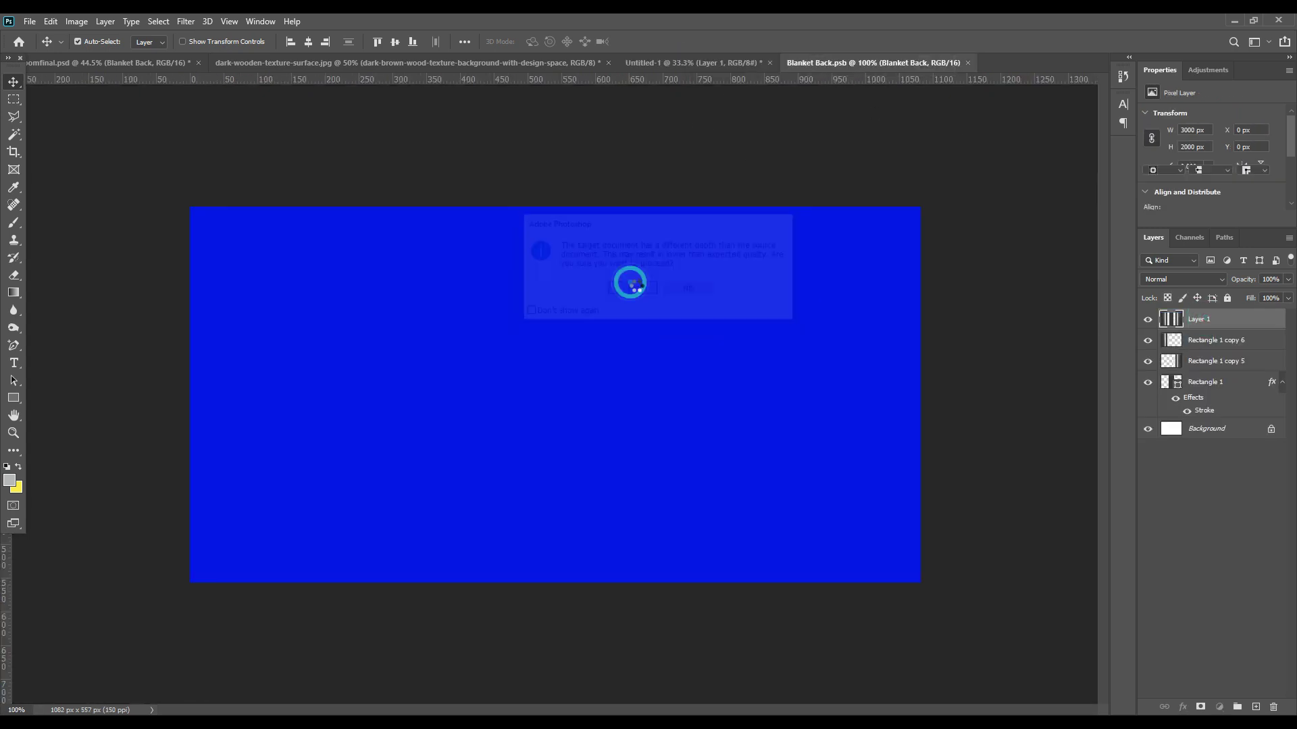
Scale the striped pattern to 1082 px wide to cover the Blanket Back canvas and lower its opacity to 68%
key("ctrl+t")
key("ctrl+minus")
key("ctrl+minus")
key("ctrl+minus")
left_click_drag(885, 398, 677, 378)
left_click_drag(216, 379, 430, 402)
key("Return")
key("ctrl+0")
left_click_drag(628, 420, 627, 469)
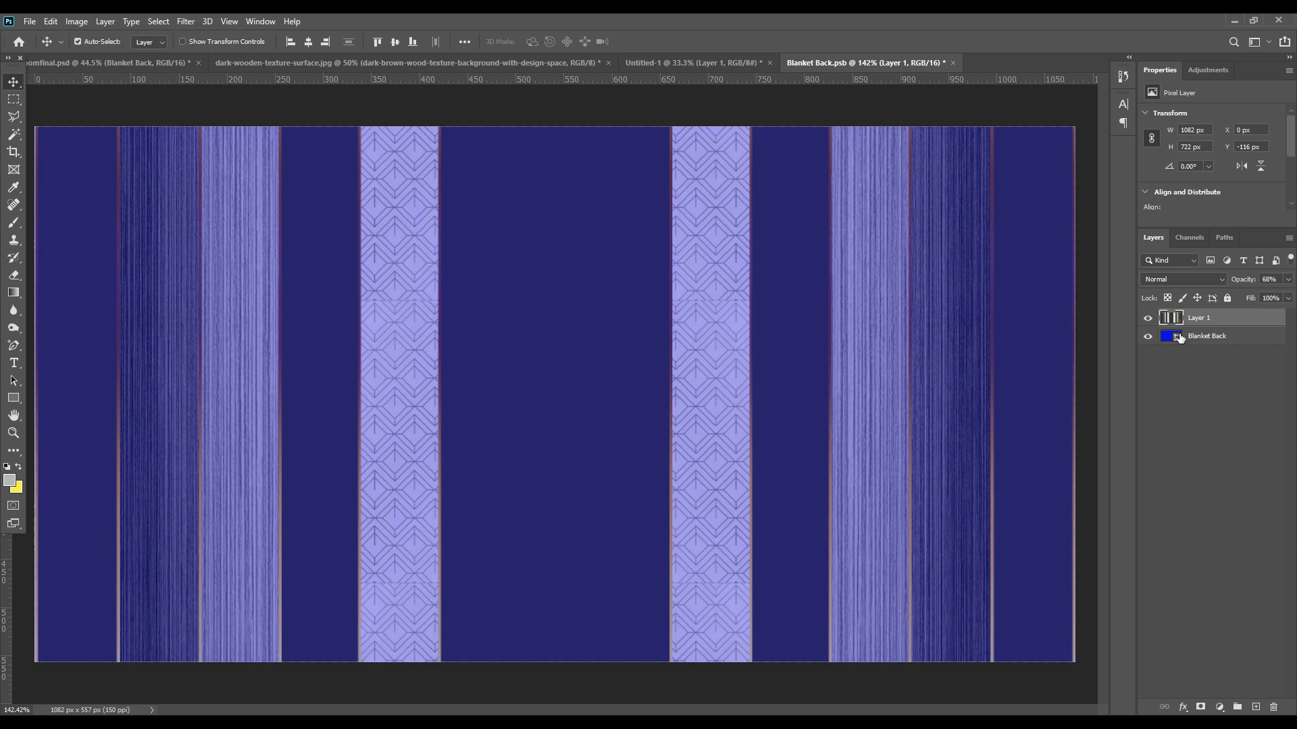
Change the Blanket Back shape's fill to light grey #dddddd and save the smart object back into the bedroom document
double_click(1167, 336)
left_click(795, 394)
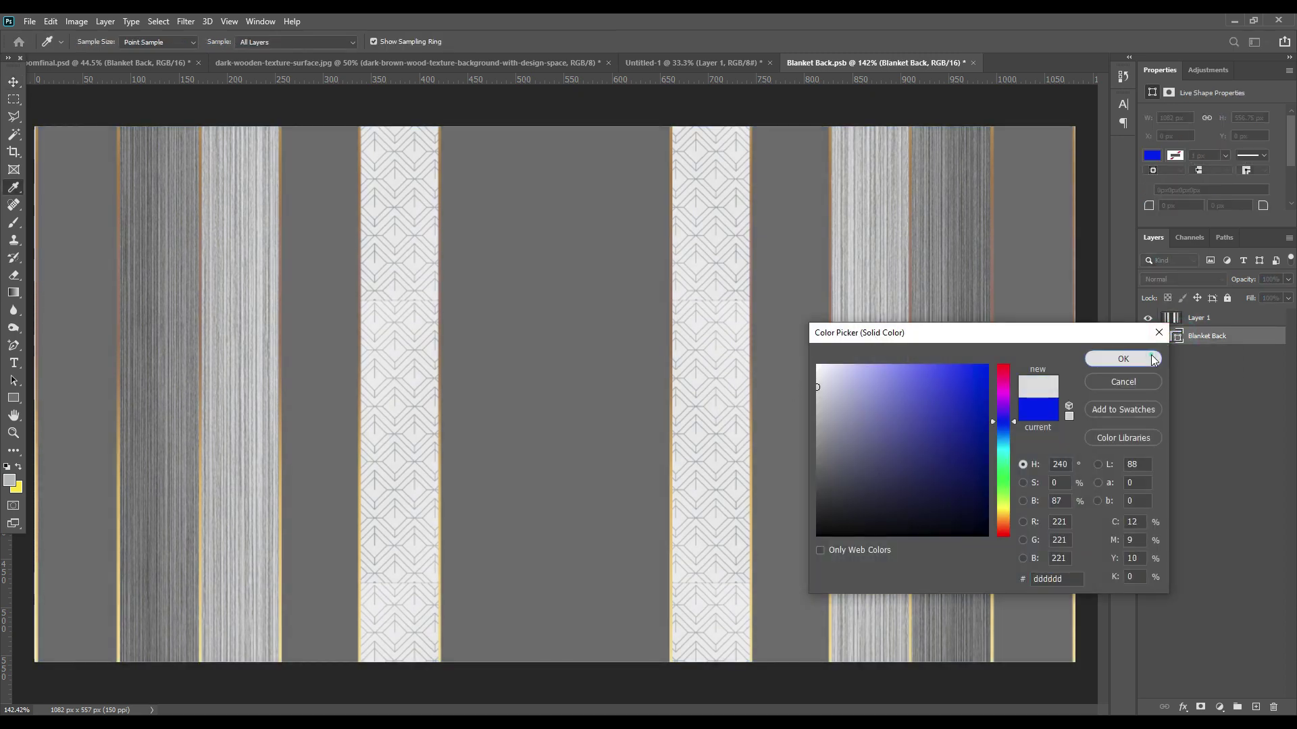
left_click(1122, 359)
left_click(30, 21)
left_click(42, 171)
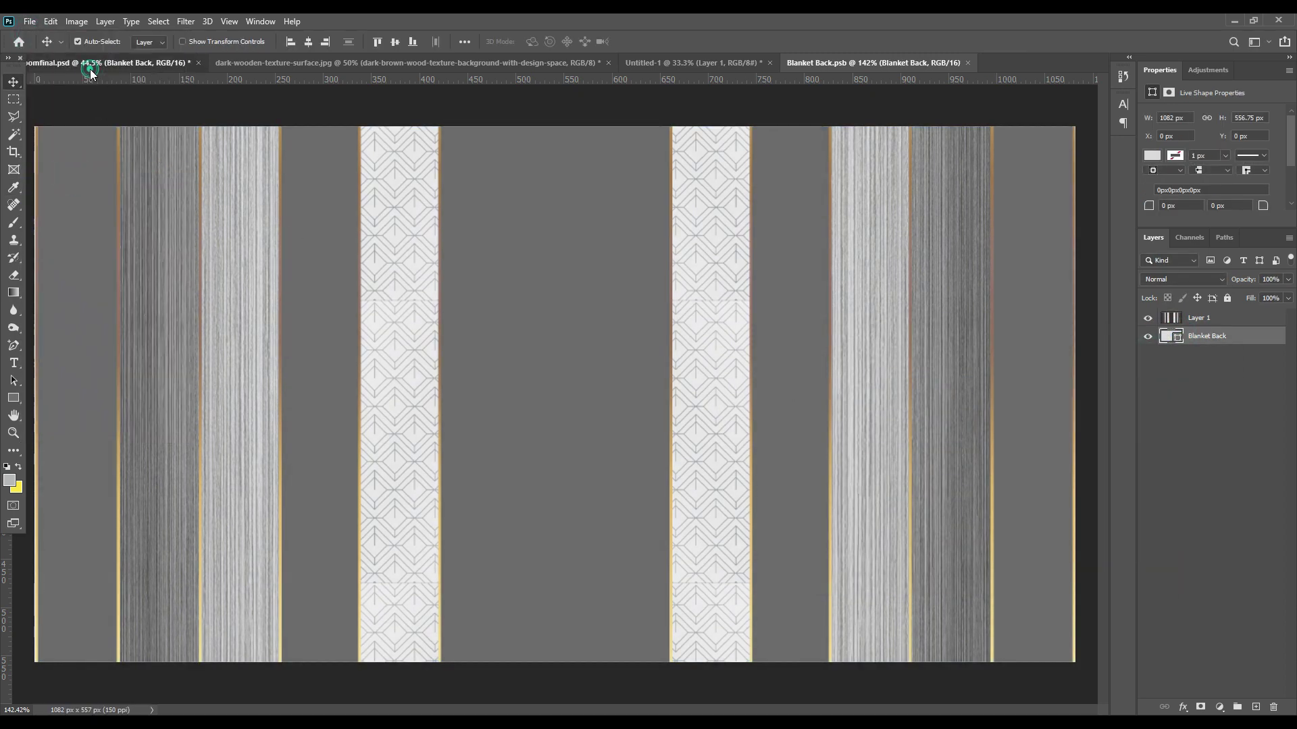
left_click(94, 62)
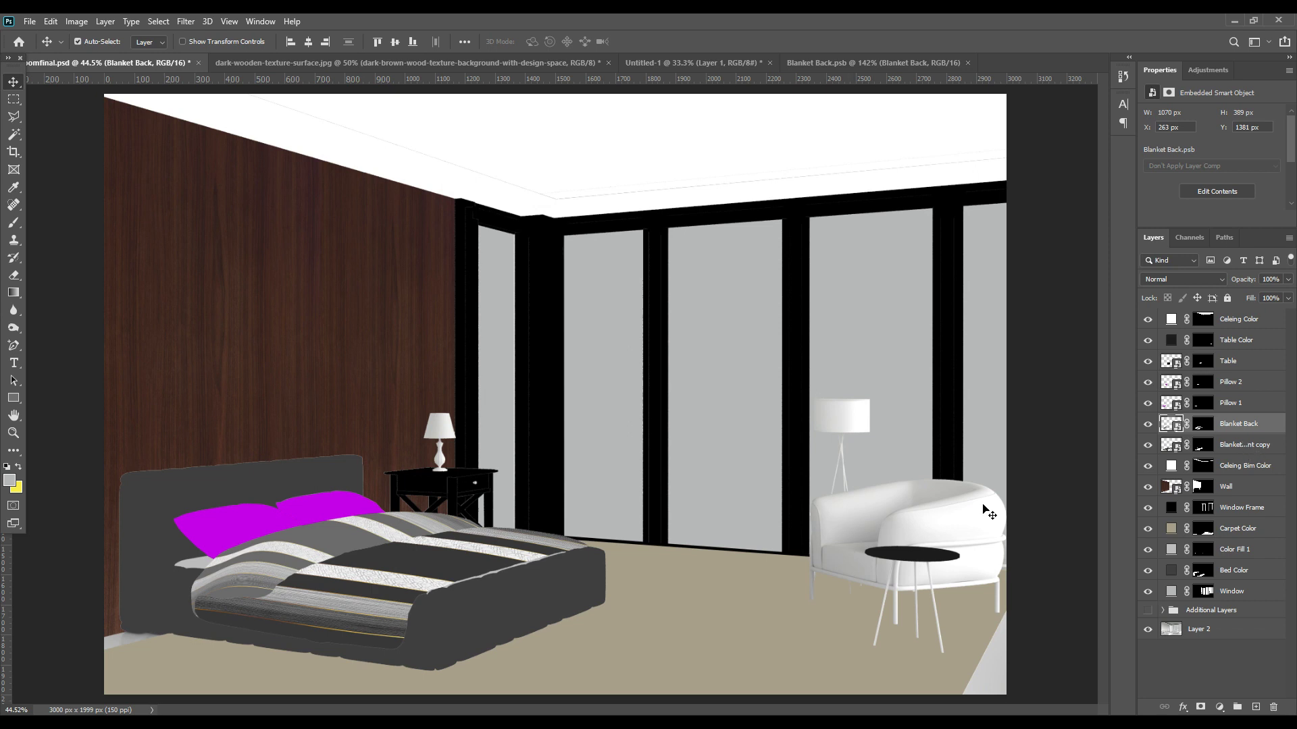
Open the Pillow 1 smart object's contents and bring in the striped pattern from Blanket Back.psb at 100% opacity
double_click(211, 534)
left_click(788, 63)
left_click_drag(1199, 318, 635, 356)
left_click_drag(1243, 279, 1293, 281)
Scale the striped pattern to 724 px wide and about 577 px high so it covers the pillow canvas
key("ctrl+t")
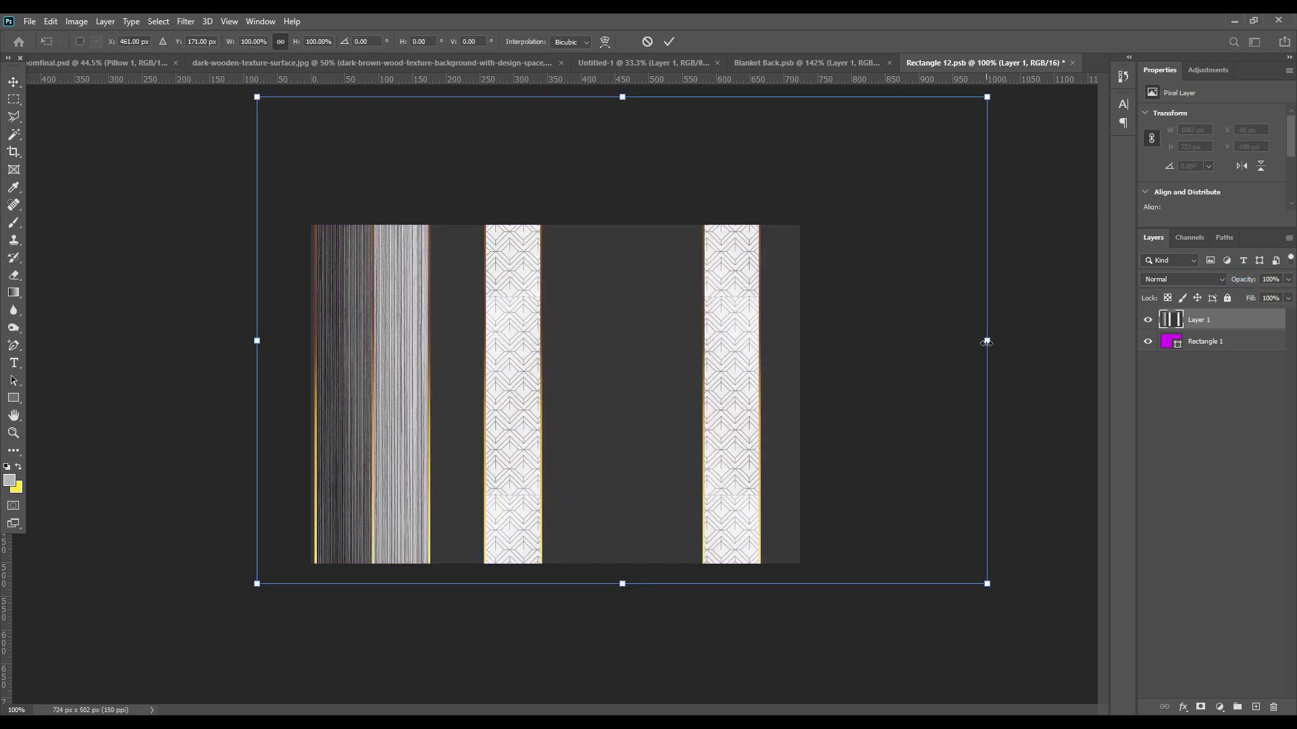
left_click_drag(986, 342, 808, 338)
left_click_drag(258, 341, 313, 347)
mouse_move(586, 387)
left_mouse_down()
mouse_move(587, 429)
mouse_move(586, 404)
left_mouse_up()
left_click_drag(556, 523, 557, 586)
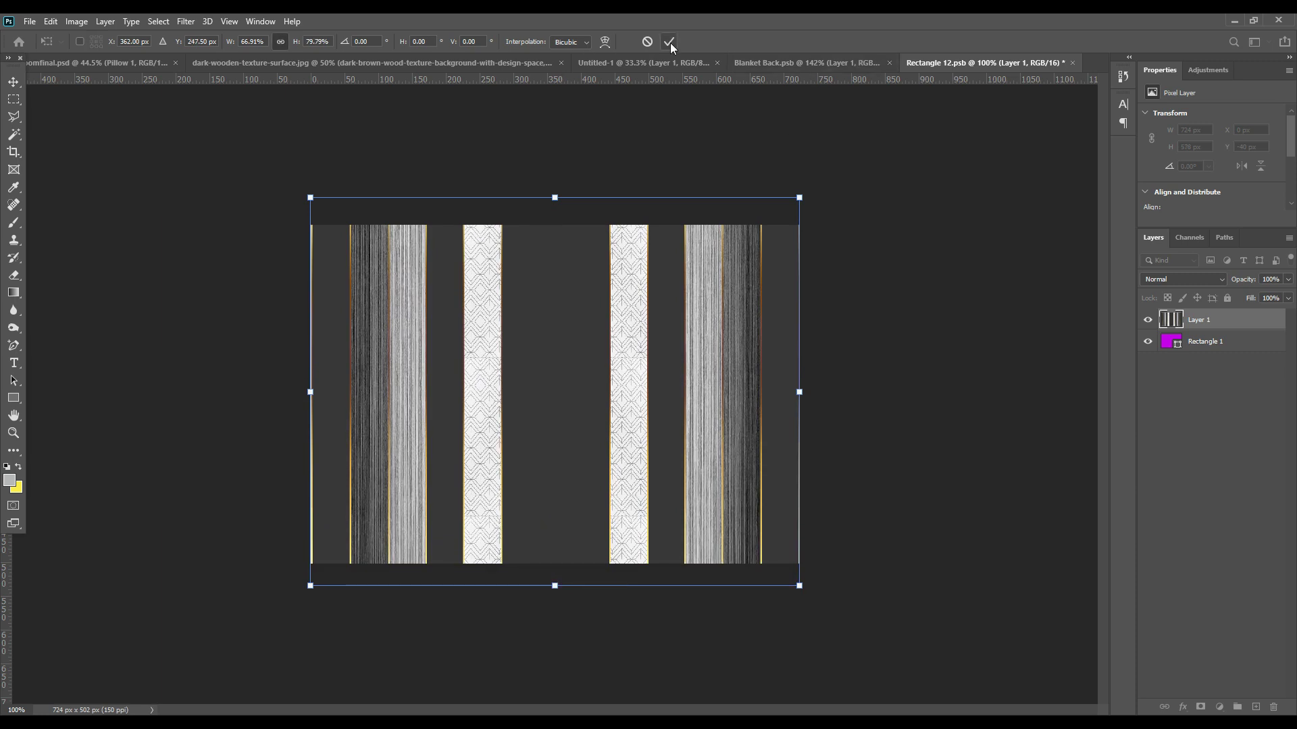
left_click(669, 42)
Save and close the pillow contents, close Blanket Back.psb, and deselect all layers in the bedroom document
key("ctrl+s")
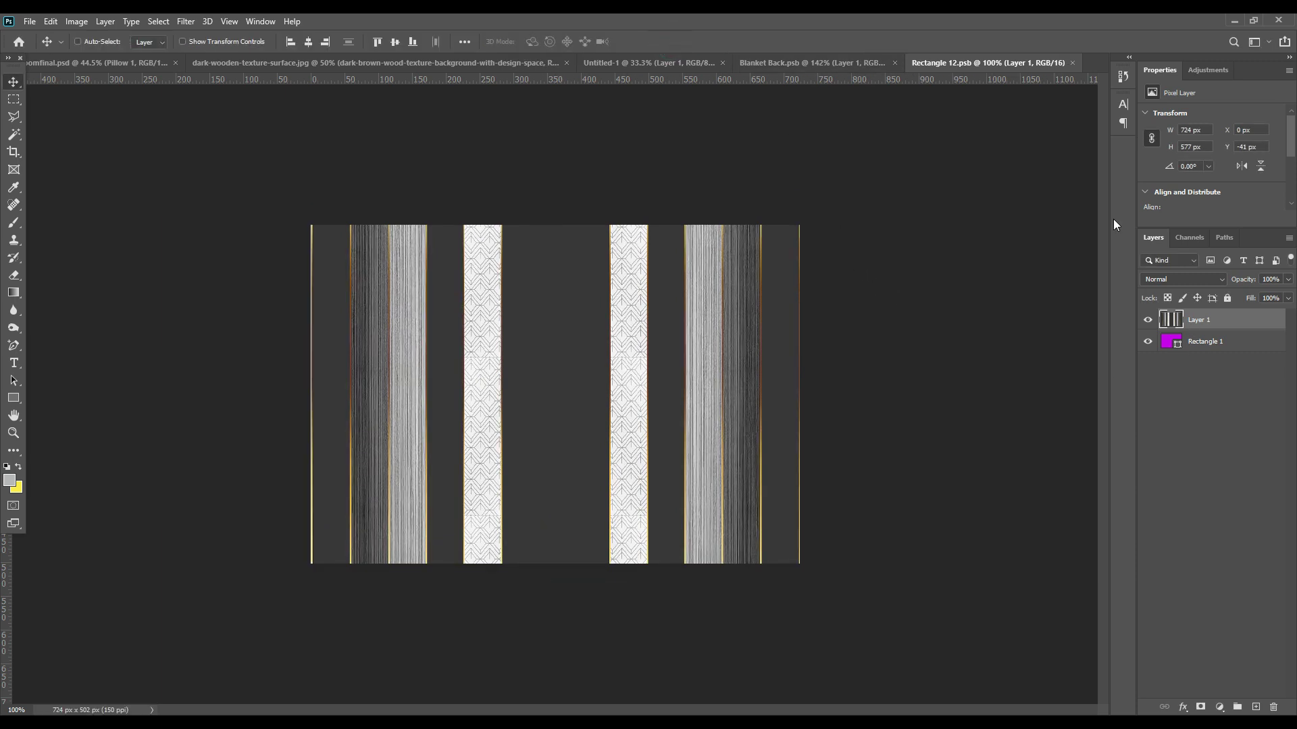
left_click(1071, 62)
left_click(913, 63)
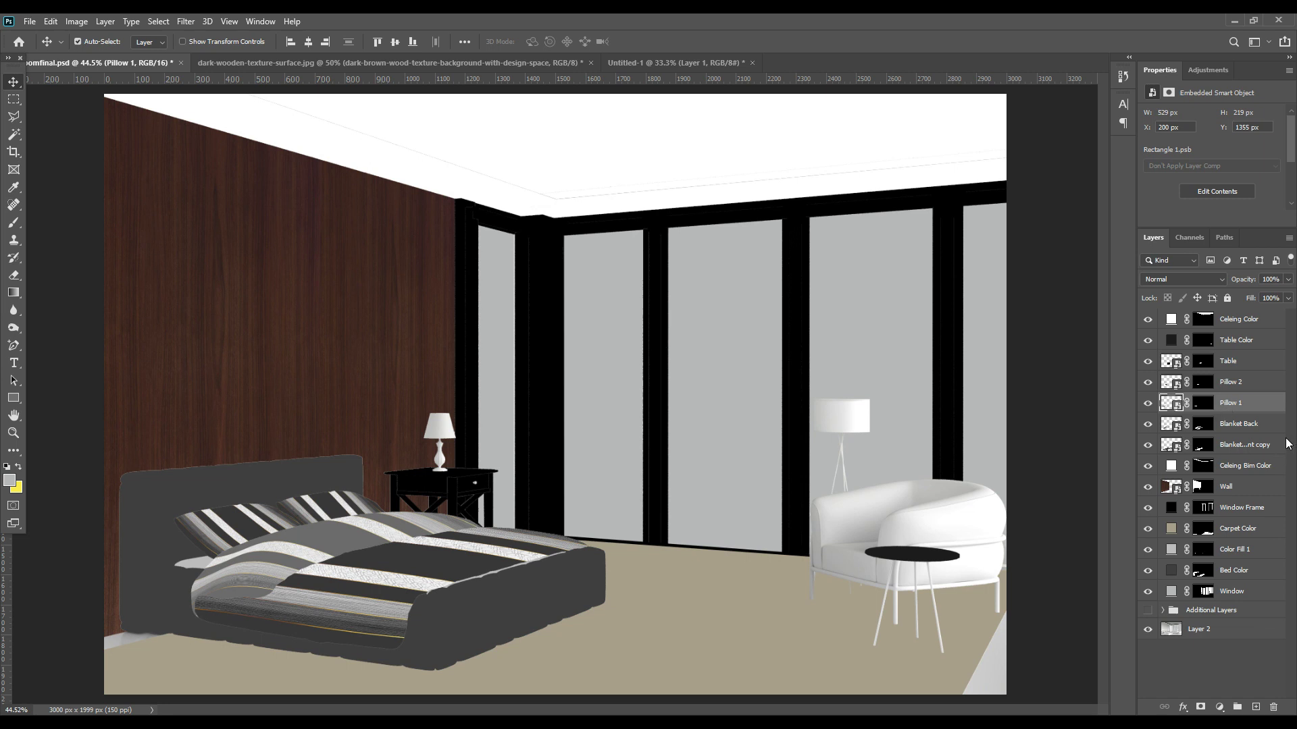
left_click(1074, 604)
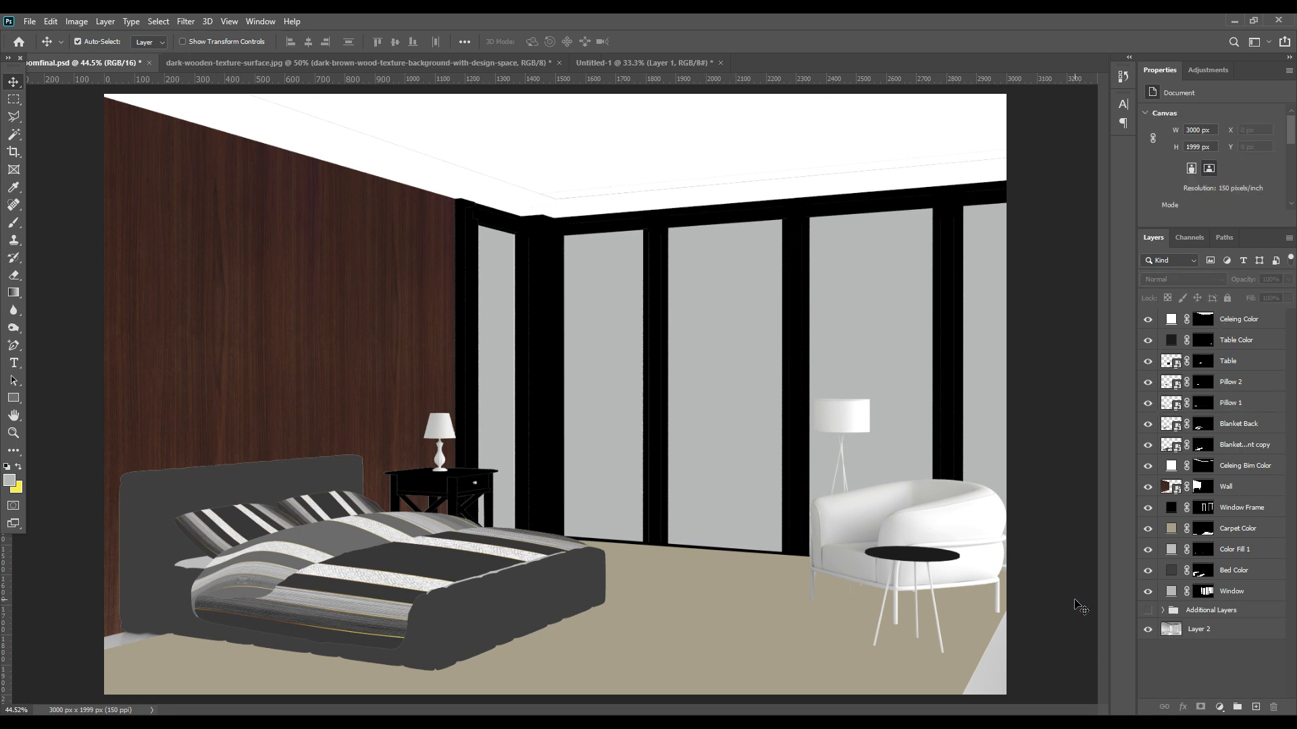
left_click(1204, 592, "ctrl")
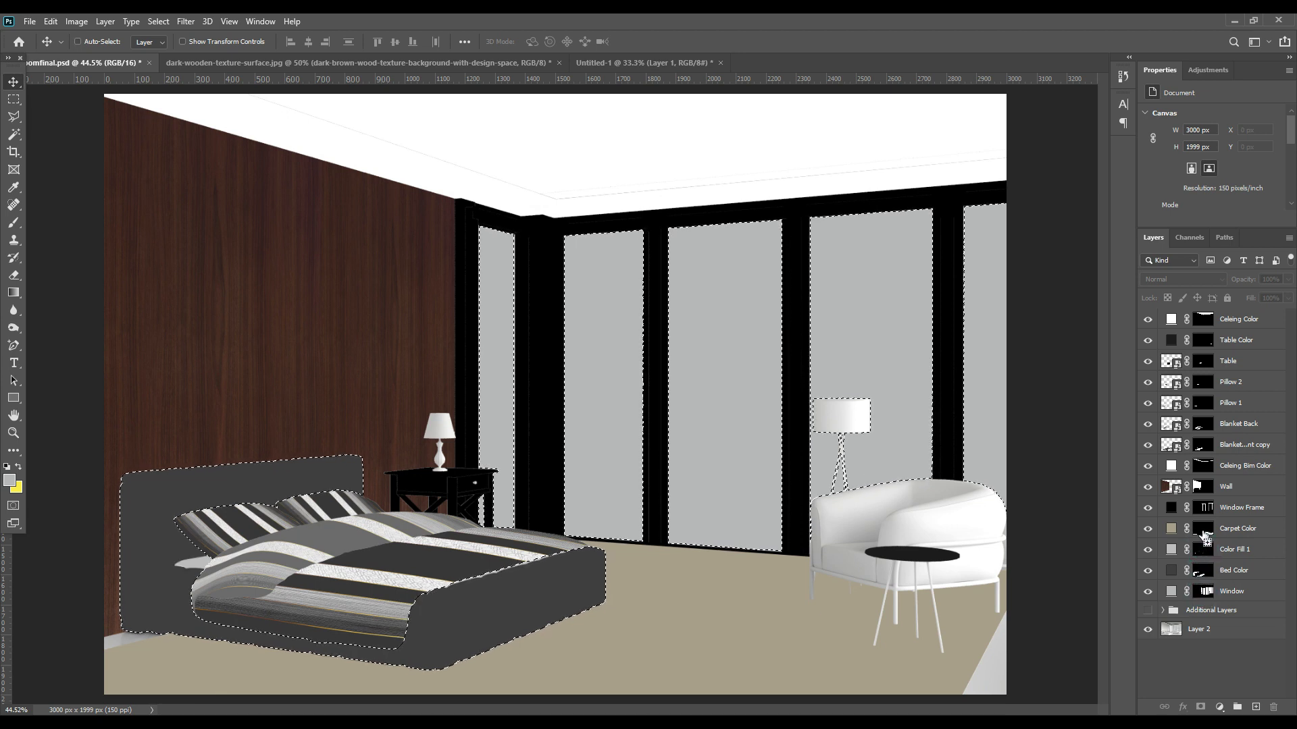
key("ctrl+d")
left_click(1147, 590)
left_click(1147, 591)
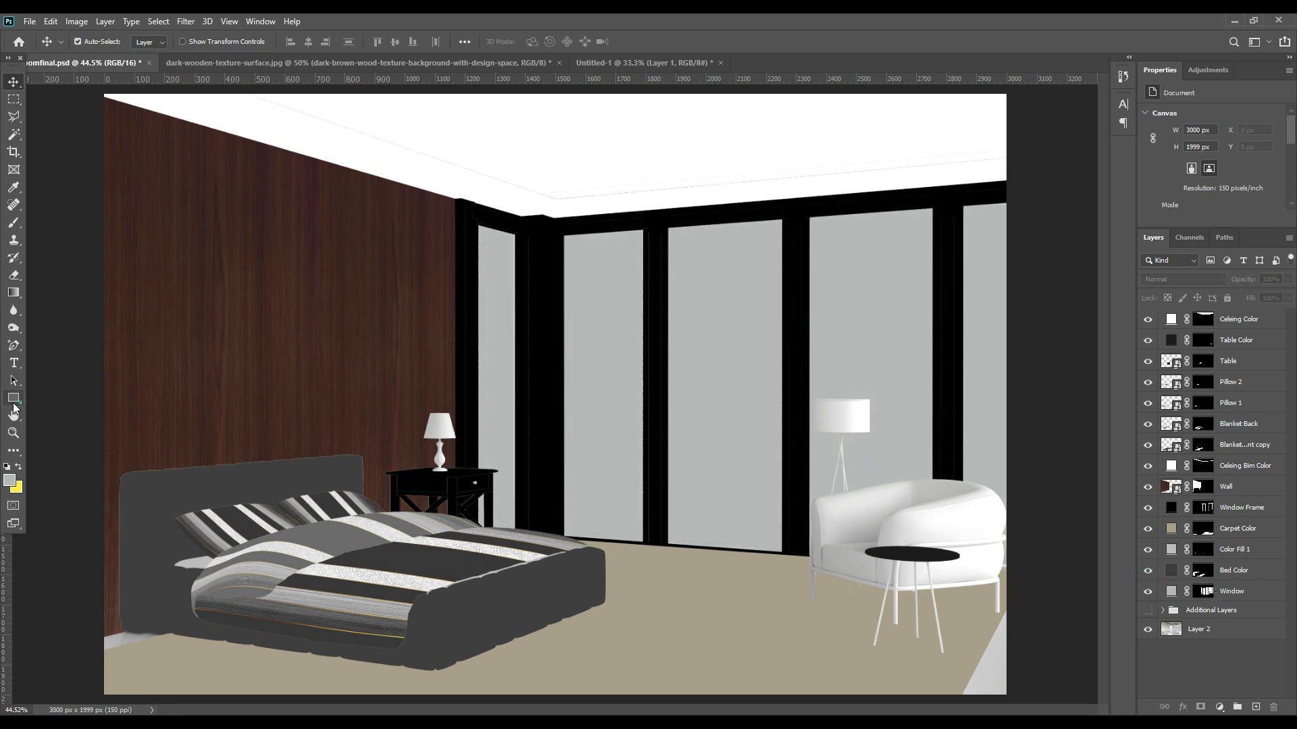
Draw a black rectangle of about 1912 × 1326 px over the windows and name its layer Outdoor Background
left_click(14, 403)
left_click_drag(449, 195, 1022, 589)
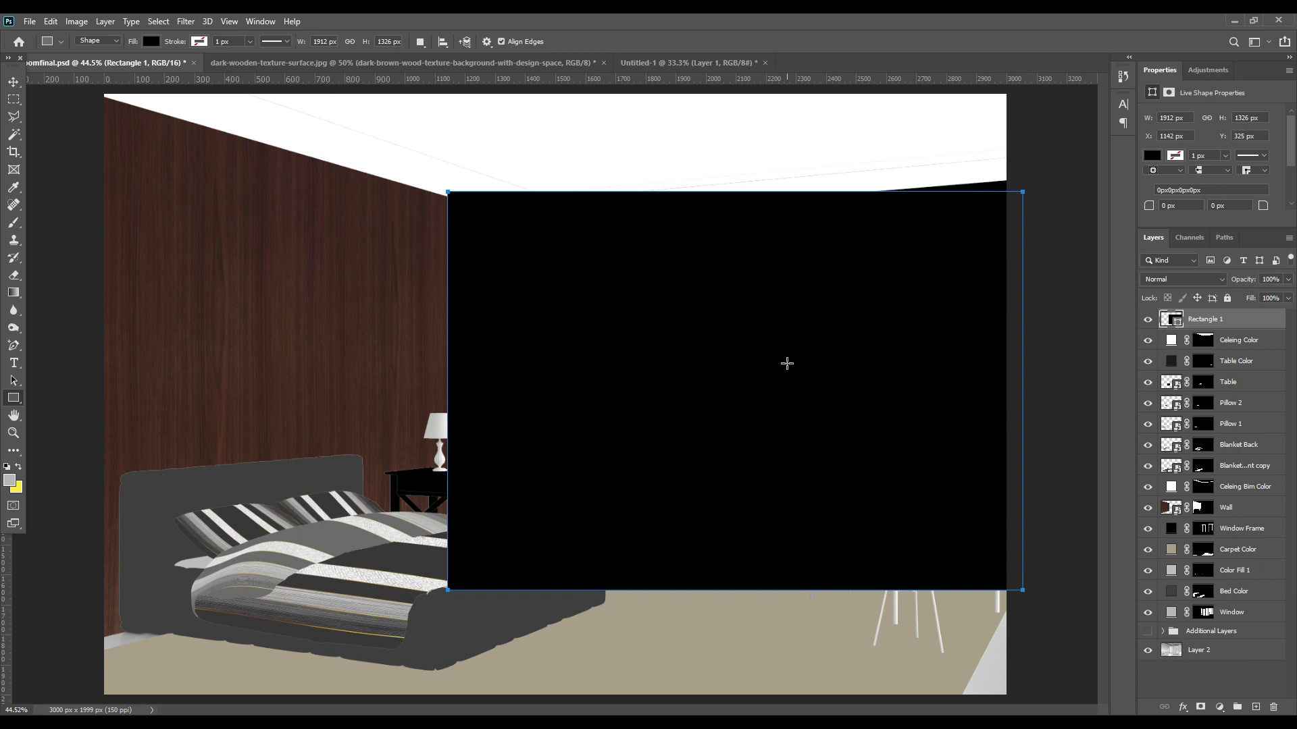
double_click(1208, 316)
key("Return")
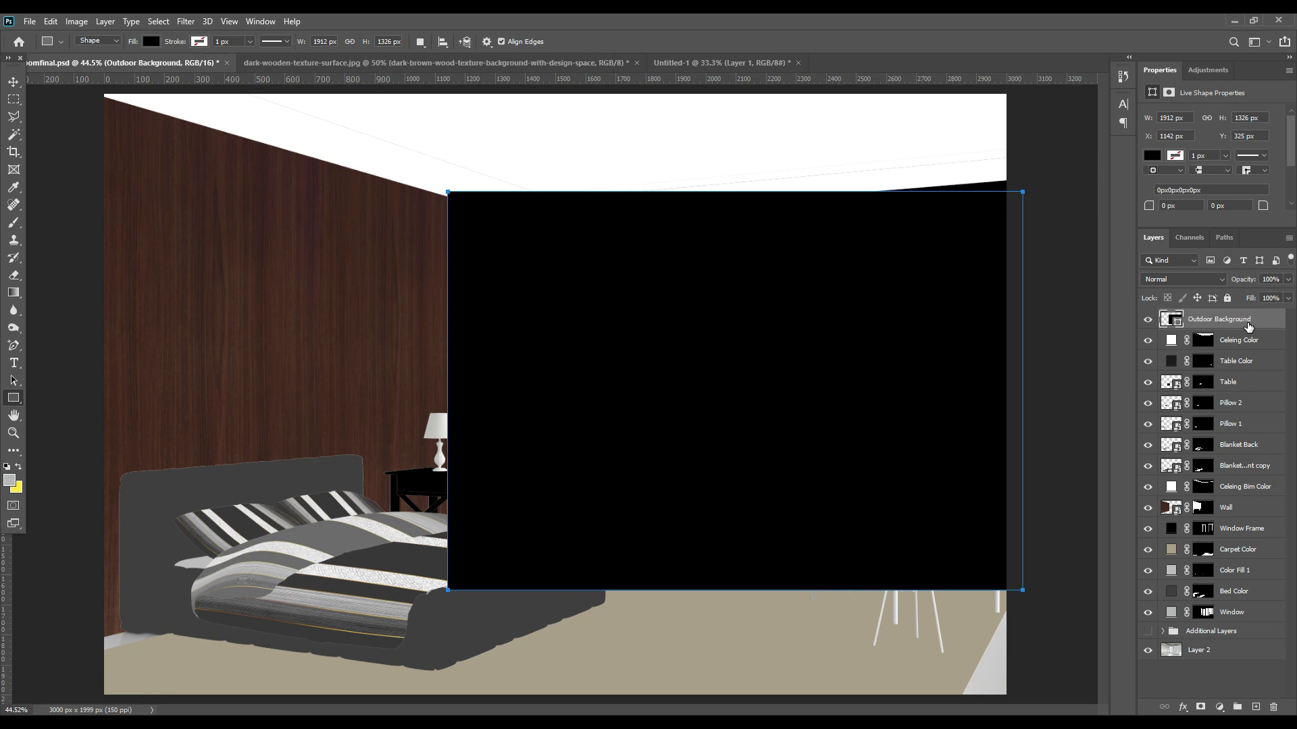
Convert the Outdoor Background layer to a smart object and lower its opacity to 67%
right_click(1267, 322)
left_click(1161, 329)
left_click_drag(1254, 282, 1238, 283)
Distort the Outdoor Background's corners to follow the window wall's perspective, and restore its opacity to 100%
key("ctrl+t")
right_click(745, 286)
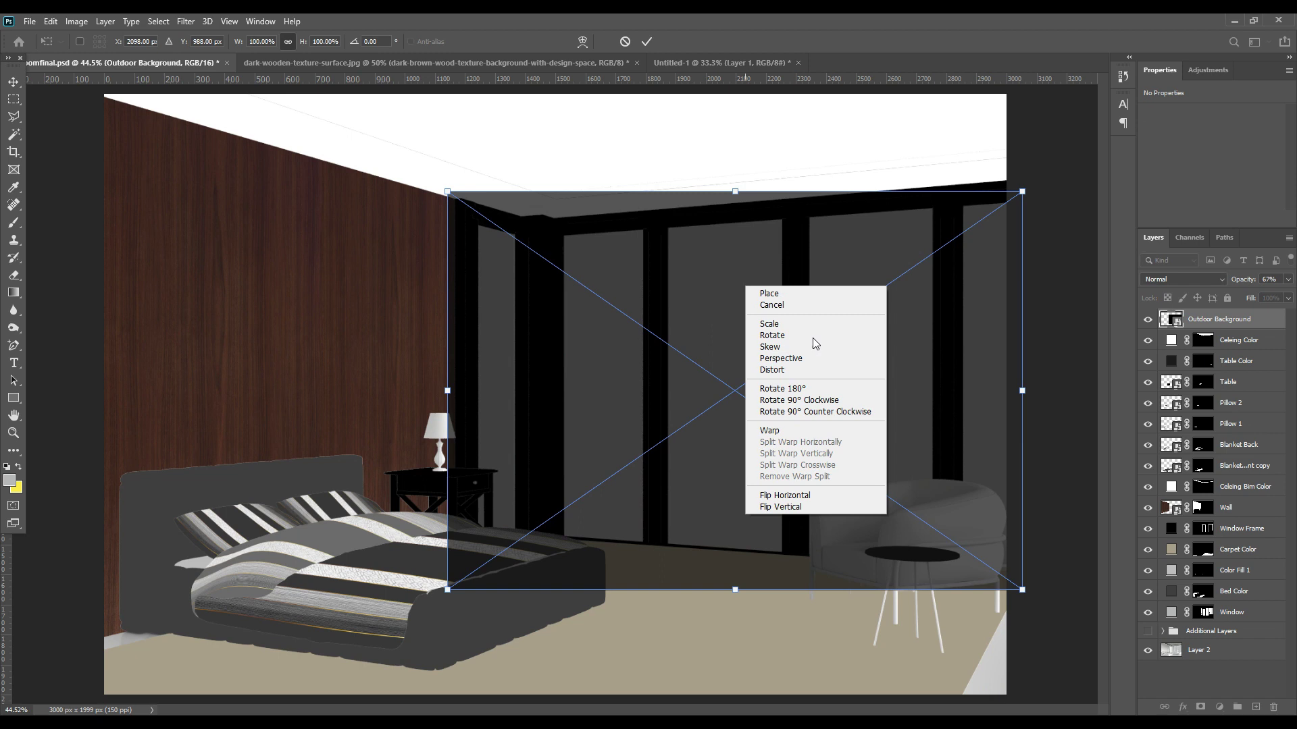
left_click(789, 371)
left_click_drag(447, 590, 449, 541)
left_click_drag(447, 191, 458, 213)
left_click_drag(1022, 192, 1025, 149)
left_click_drag(1022, 589, 1022, 599)
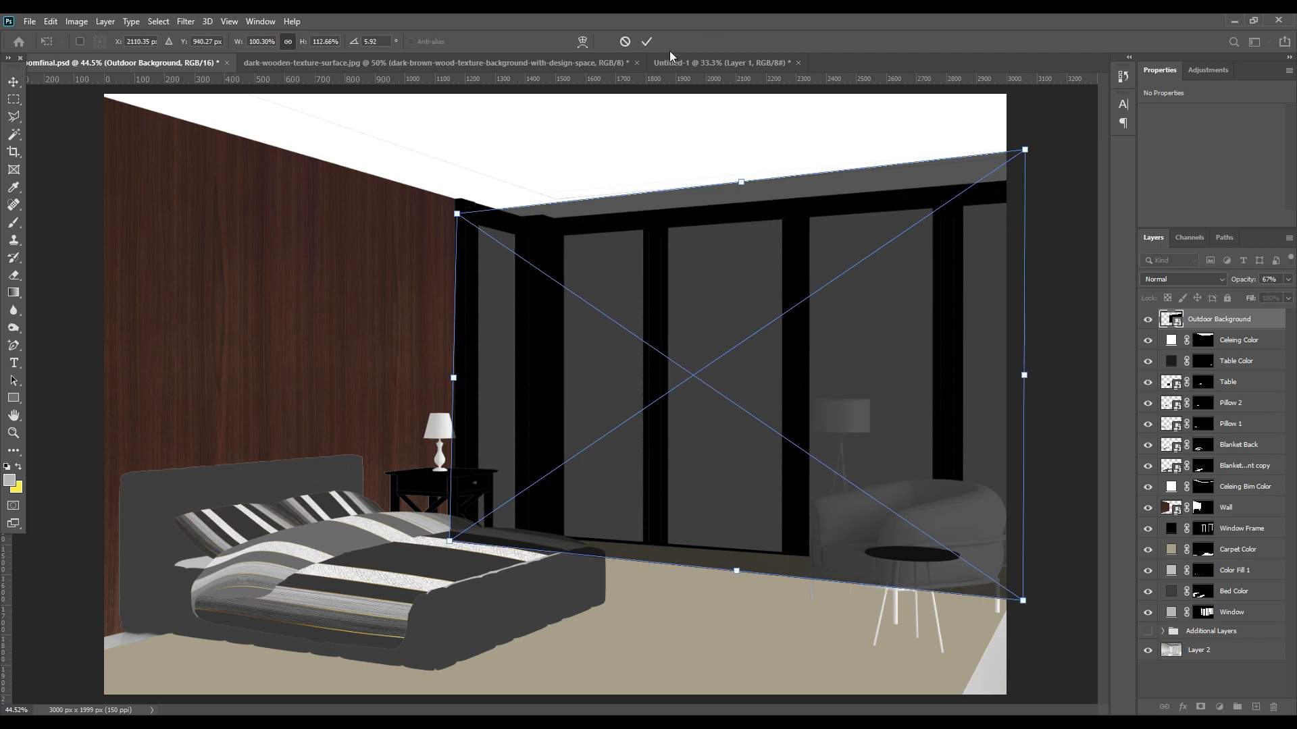
key("Return")
left_click_drag(1237, 280, 1295, 301)
Mask the Outdoor Background to the glass panes using the Window layer's mask, and delete the Window layer
left_click(1204, 615, "ctrl")
left_click(1200, 707)
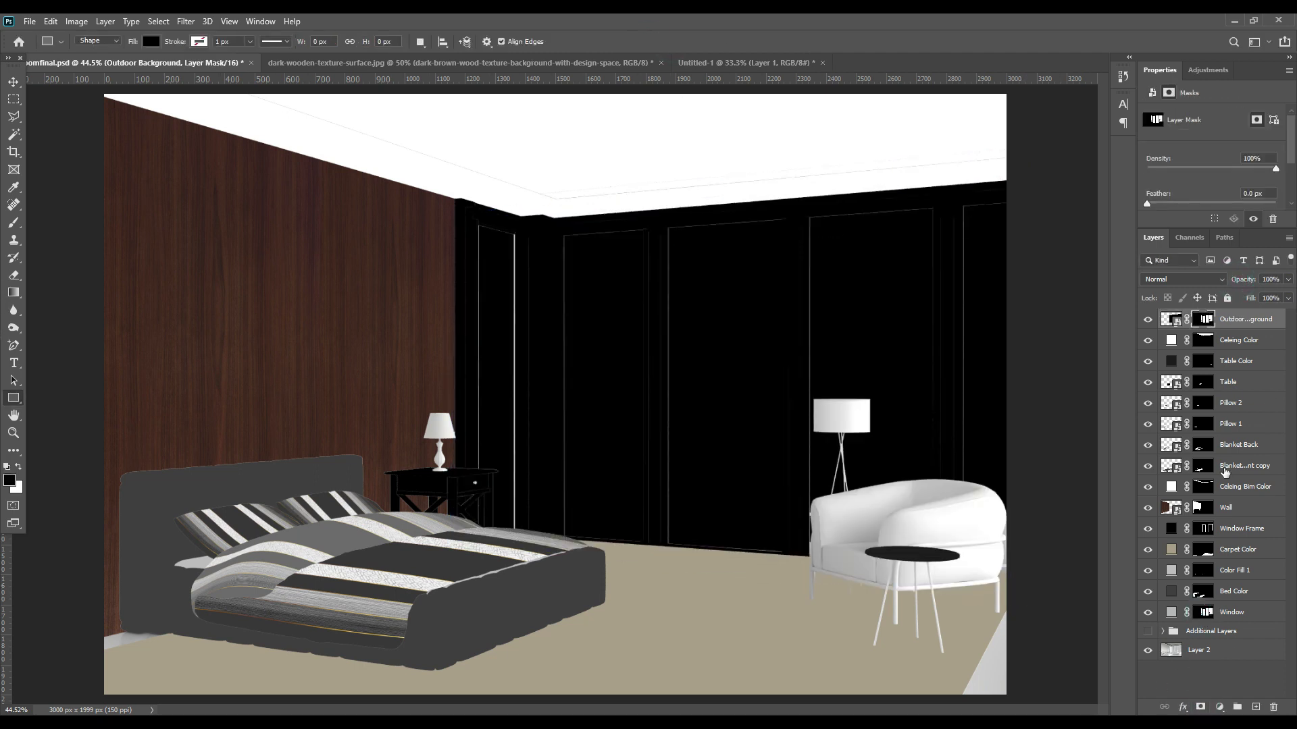
left_click_drag(1256, 622, 1215, 631)
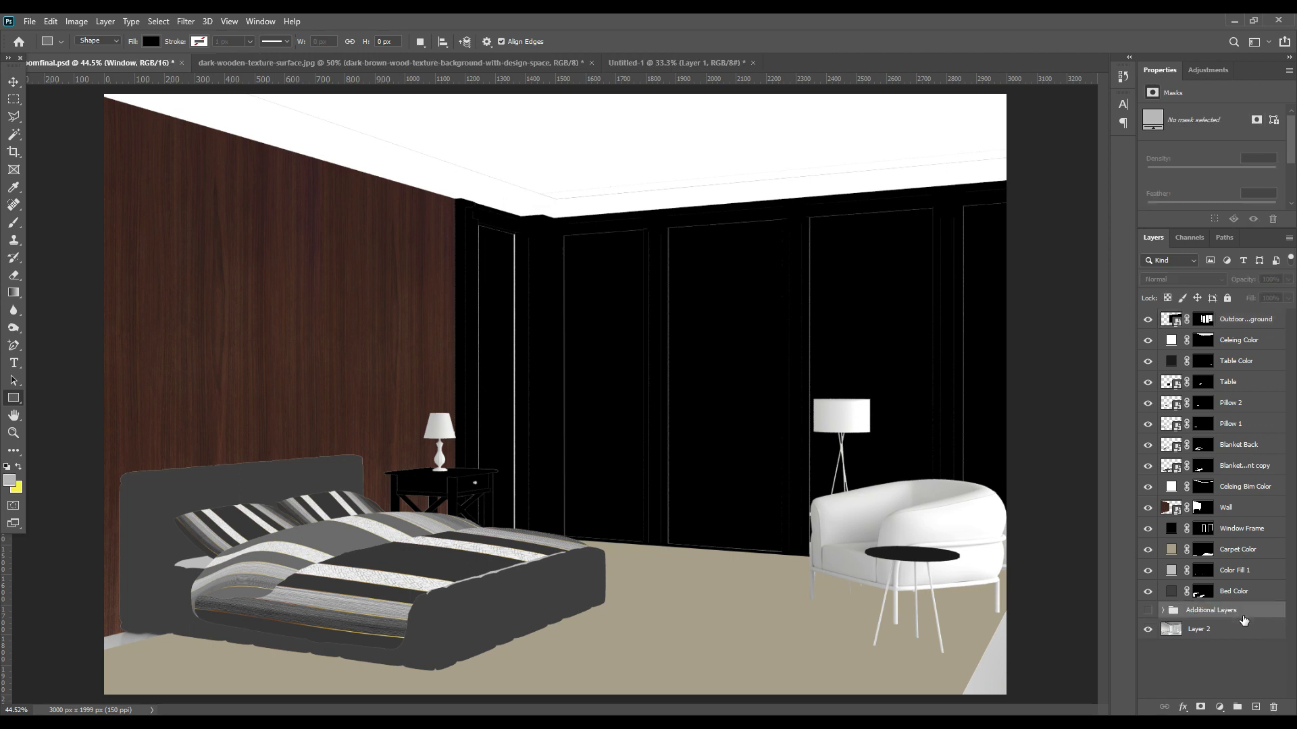
Open the Outdoor Background smart object's contents and bring in the trees layer from the dark-wooden-texture-surface.jpg document
left_click(1257, 324)
double_click(1177, 322)
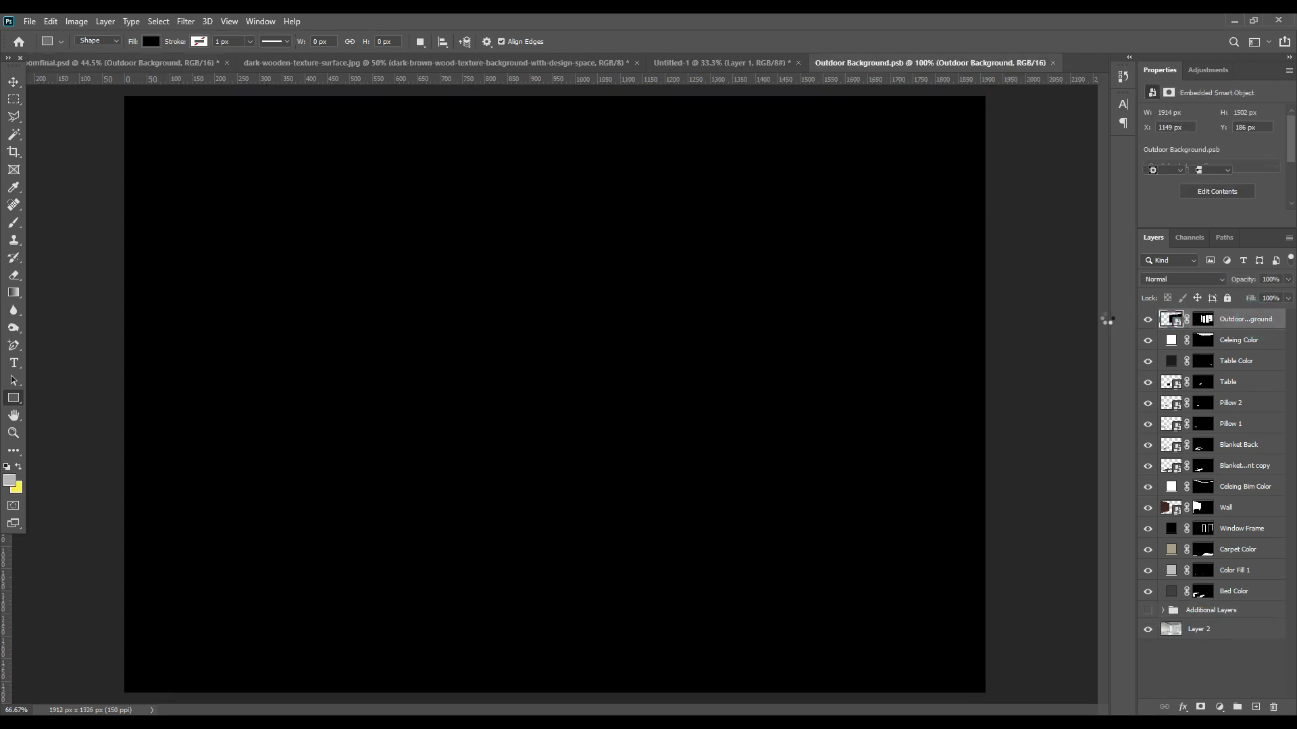
left_click(13, 81)
left_click(307, 64)
left_click_drag(1196, 323, 558, 341)
left_click(634, 286)
Position the trees image and enlarge it to about 2177 × 1535 px so it covers the whole canvas
left_click_drag(676, 316, 610, 344)
key("ctrl+t")
left_click_drag(556, 571, 556, 692)
left_click(653, 42)
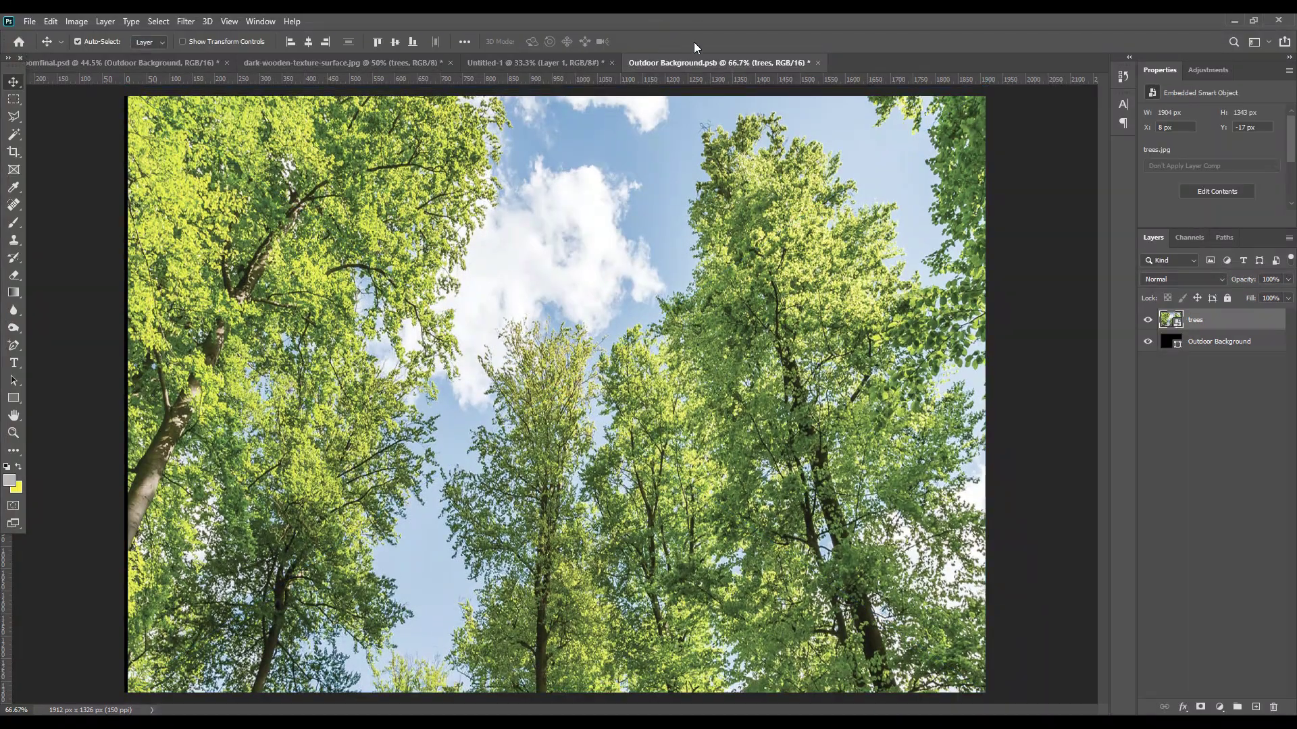
key("ctrl+t")
left_click_drag(128, 391, 7, 395)
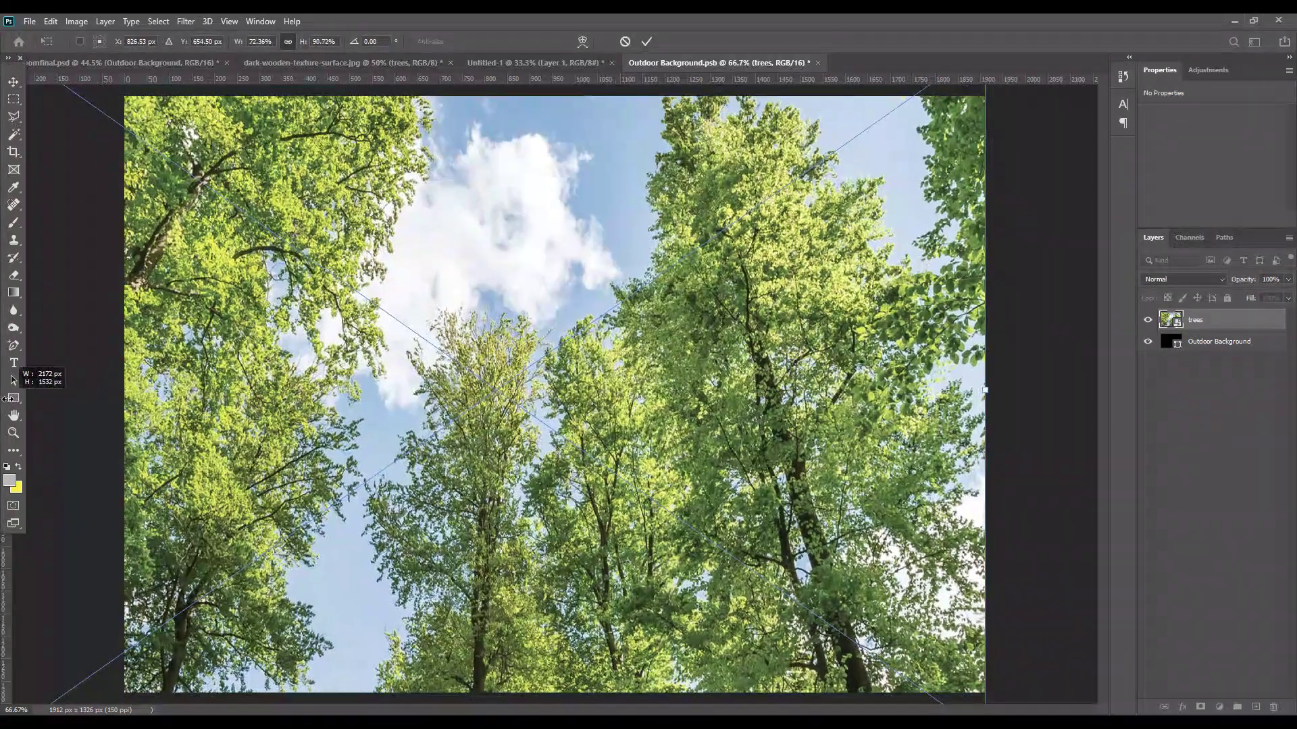
left_click(647, 41)
Save Outdoor Background.psb and go back to the bedroom document
left_click(30, 21)
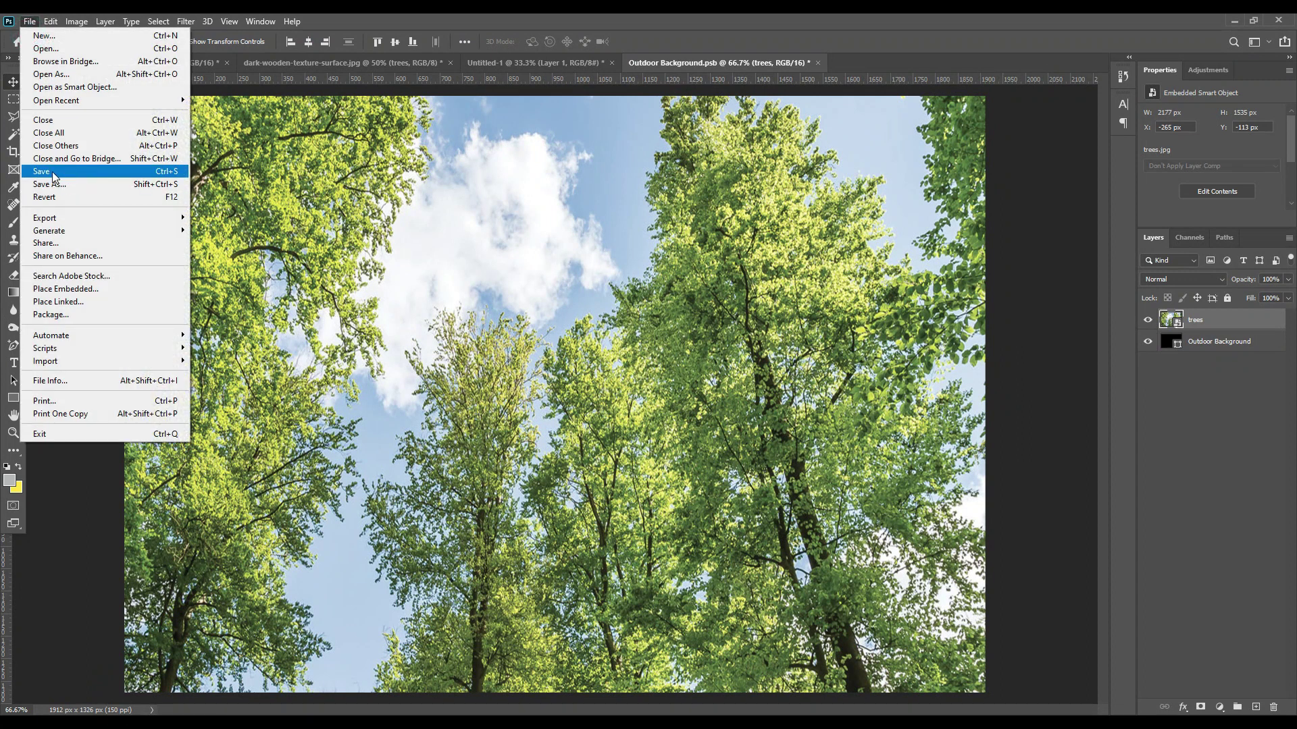
left_click(51, 172)
left_click(139, 64)
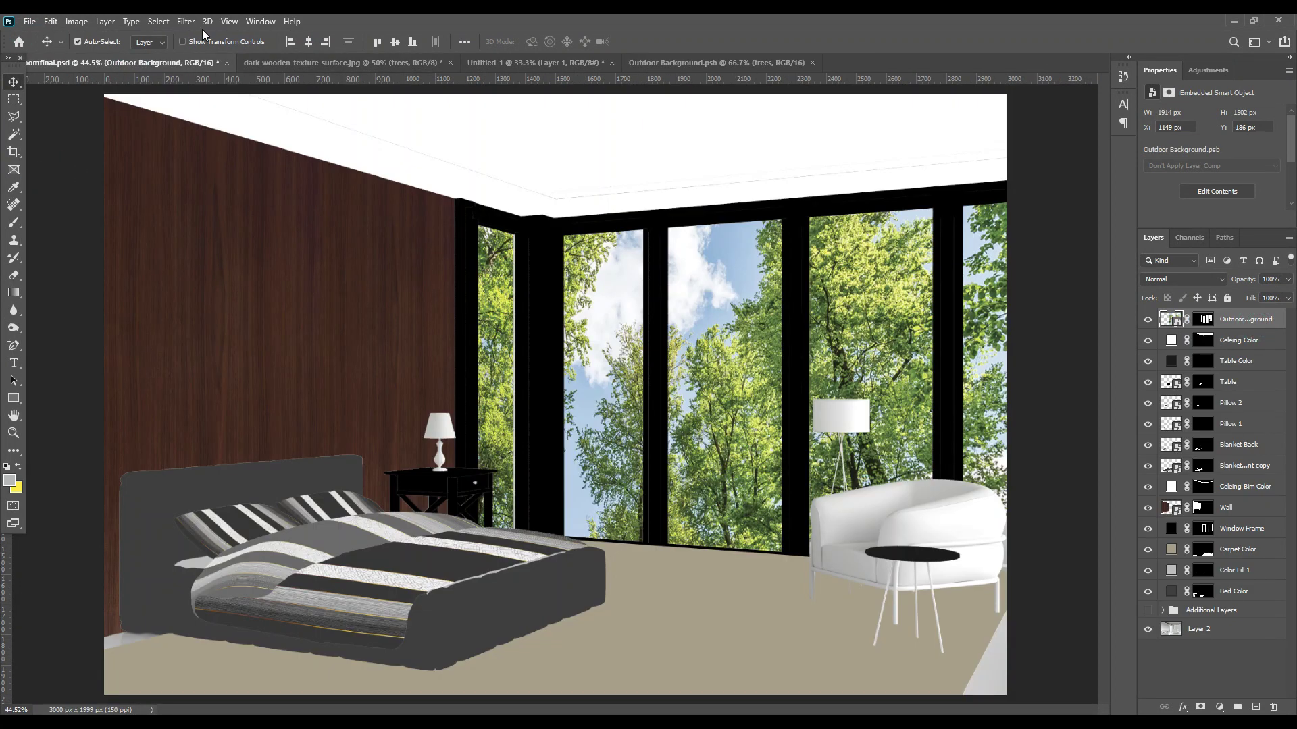
Apply a Gaussian Blur with a 4.7-pixel radius to the Outdoor Background smart object
left_click(186, 22)
mouse_move(210, 173)
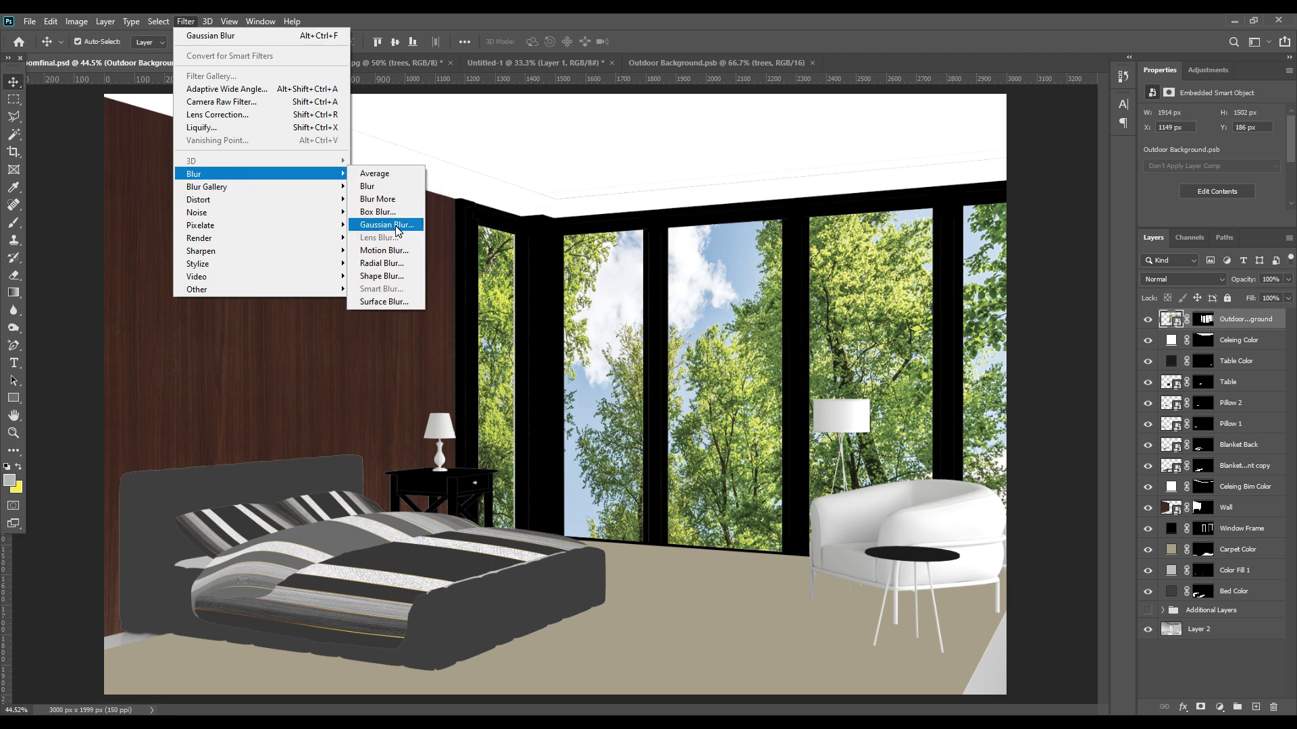
left_click(395, 230)
left_click_drag(833, 379, 807, 379)
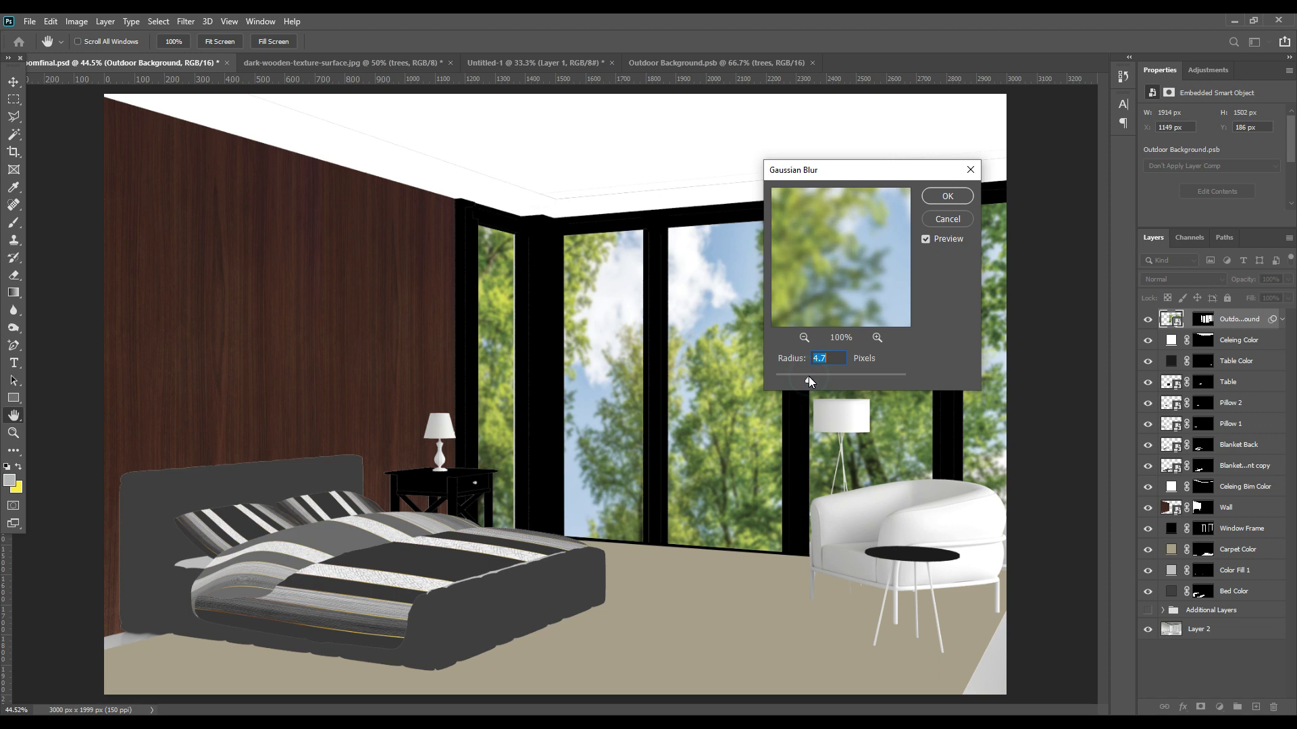
left_click(949, 197)
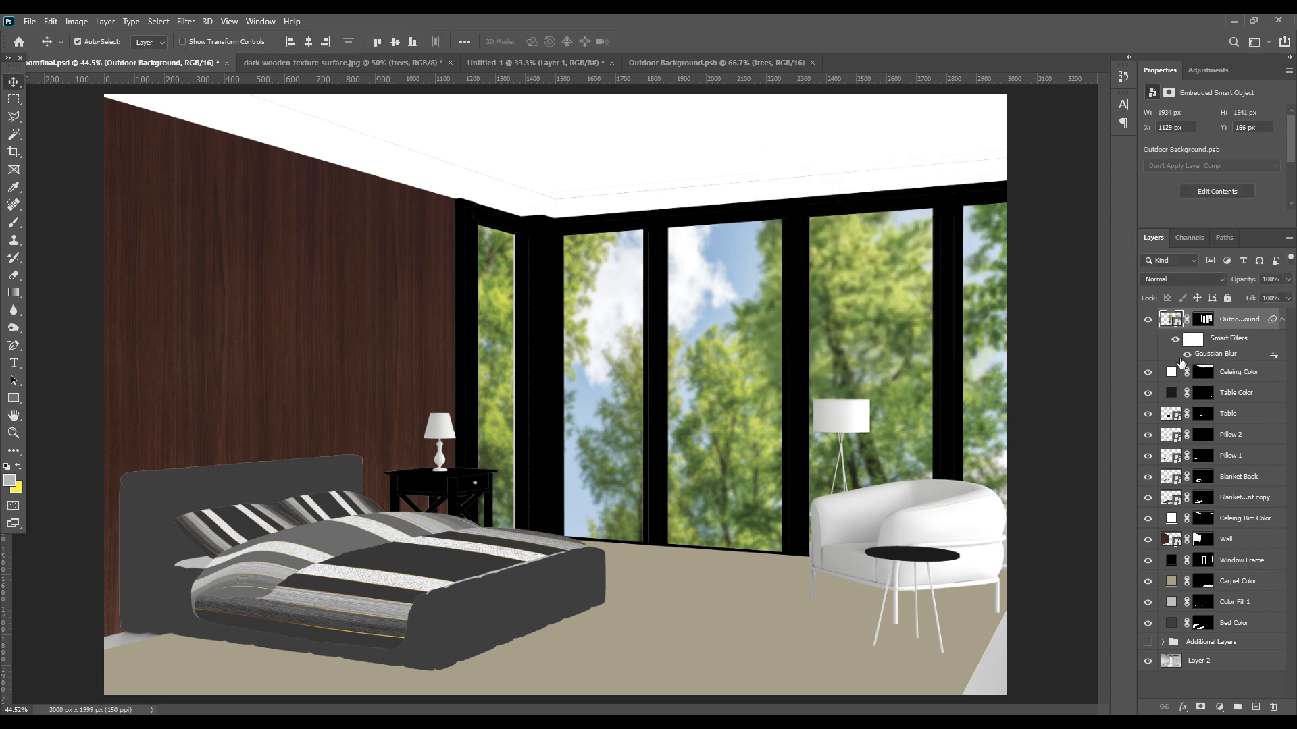
Load the masks of the Outdoor Background, colour and smart object layers as one combined selection
left_click(1204, 321, "ctrl")
left_click(1203, 376, "ctrl+shift")
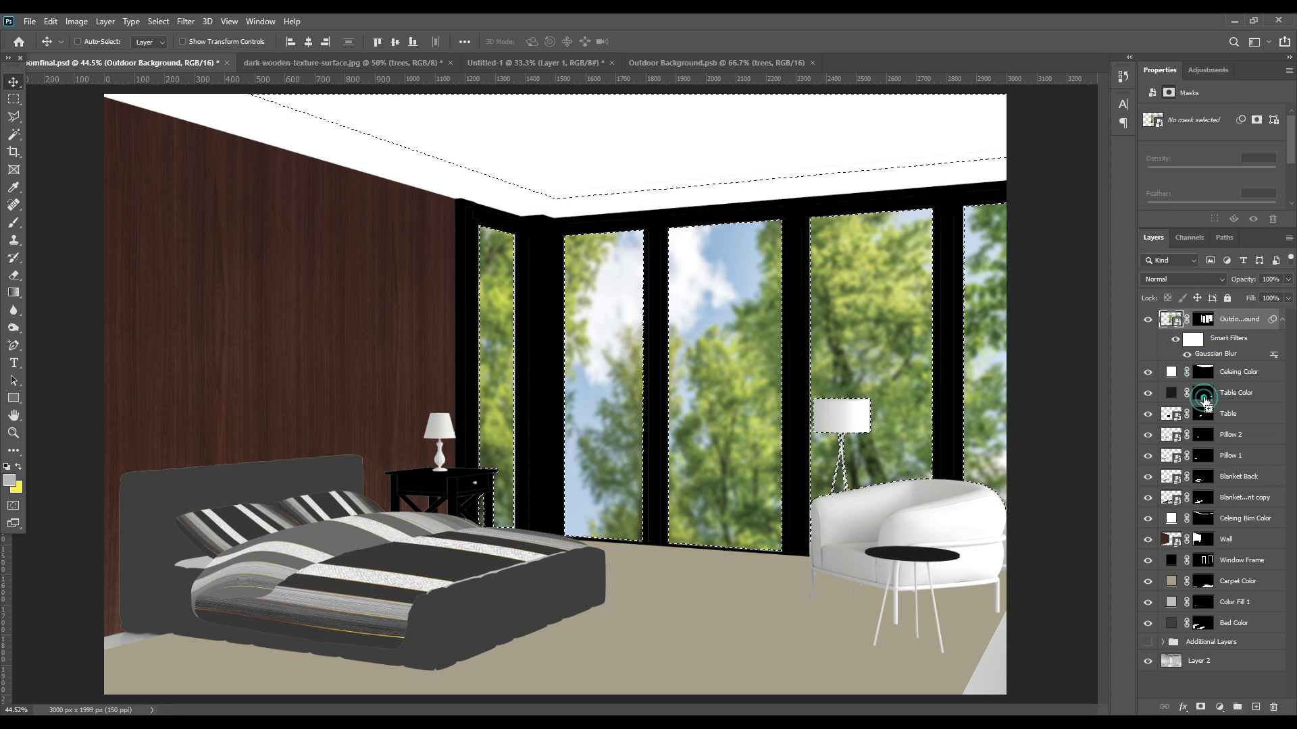
left_click(1205, 478, "ctrl+shift")
left_click(1204, 498, "ctrl+shift")
left_click(1204, 519, "ctrl+shift")
left_click(1205, 540, "ctrl+shift")
left_click(1206, 561, "ctrl+shift")
left_click(1205, 581, "ctrl+shift")
left_click(1206, 602, "ctrl+shift")
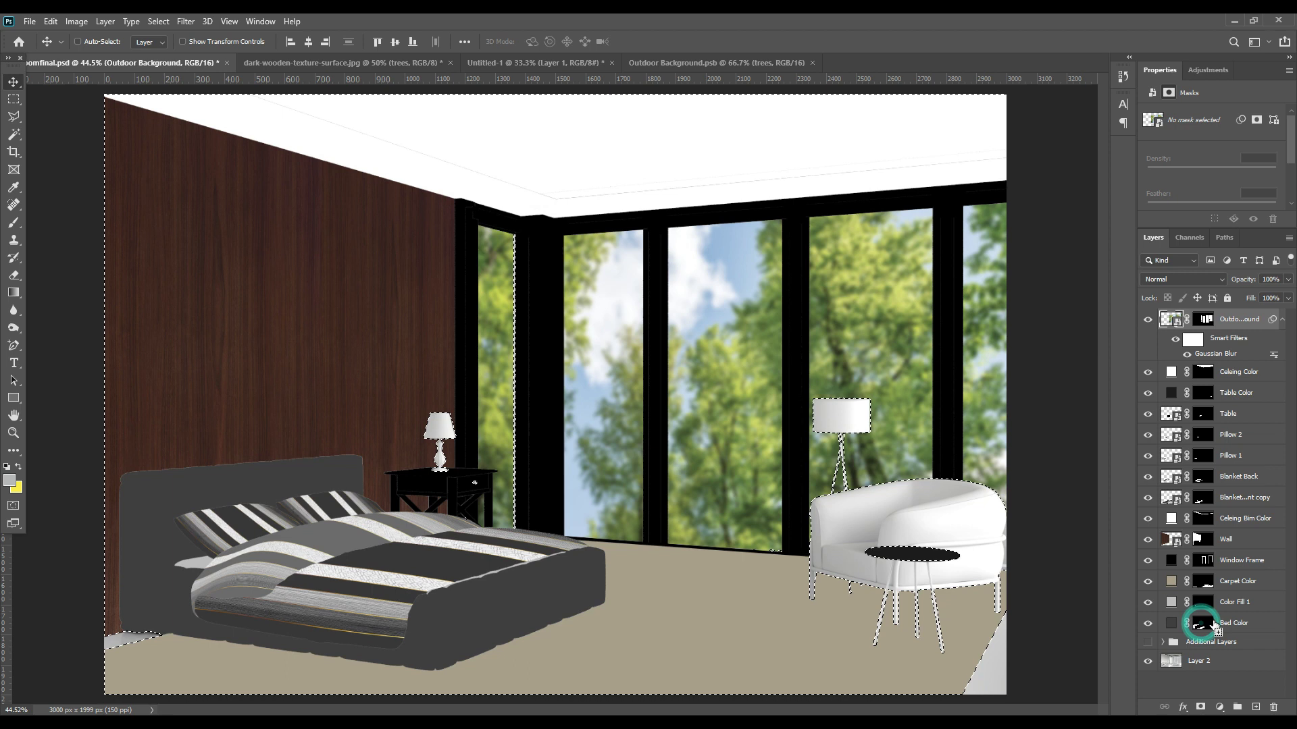
Copy the selected area of the white render in Layer 2 to a new layer at the top of the stack
left_click(1236, 665)
key("ctrl+d")
left_click_drag(1238, 668, 1236, 322)
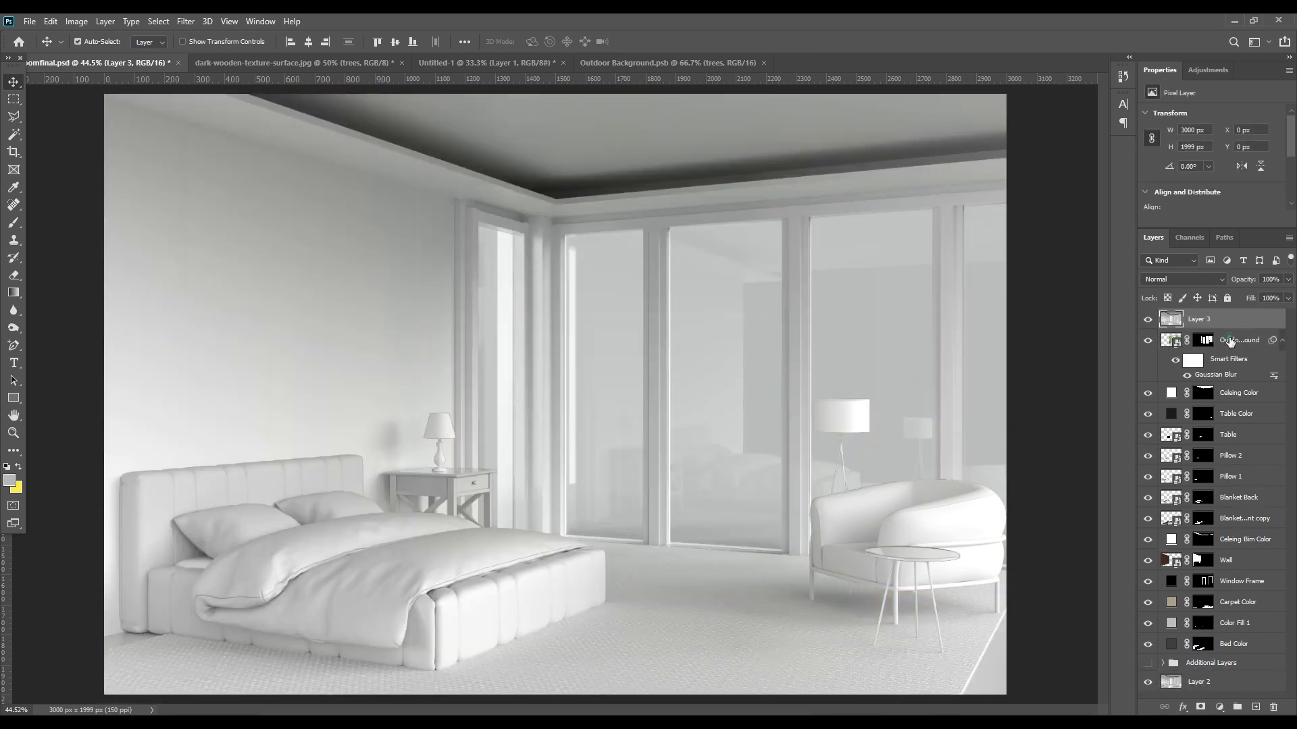
Label the layers from Outdoor Background to Bed Color red and group them as Workspace
left_click(1231, 341)
left_click(1232, 645, "shift")
right_click(1232, 644)
left_click(1144, 529)
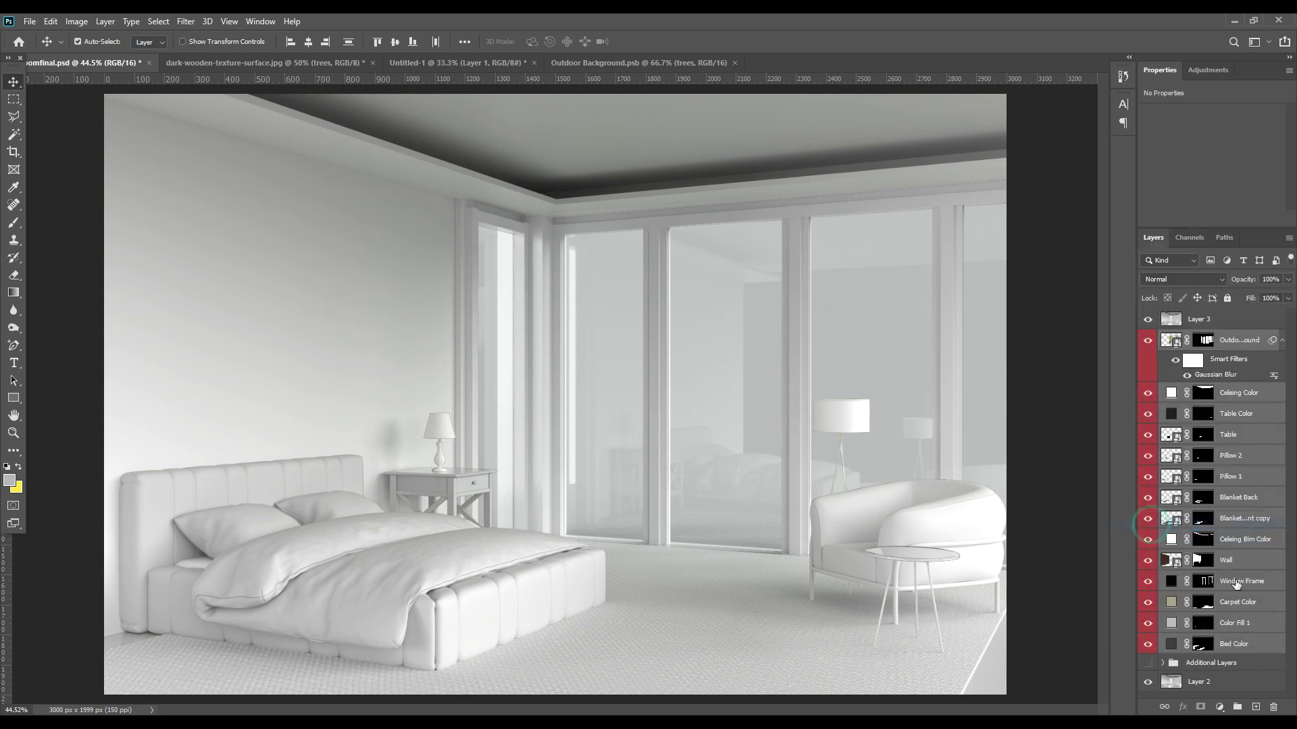
key("ctrl+g")
double_click(1200, 338)
type("Wor")
key("Return")
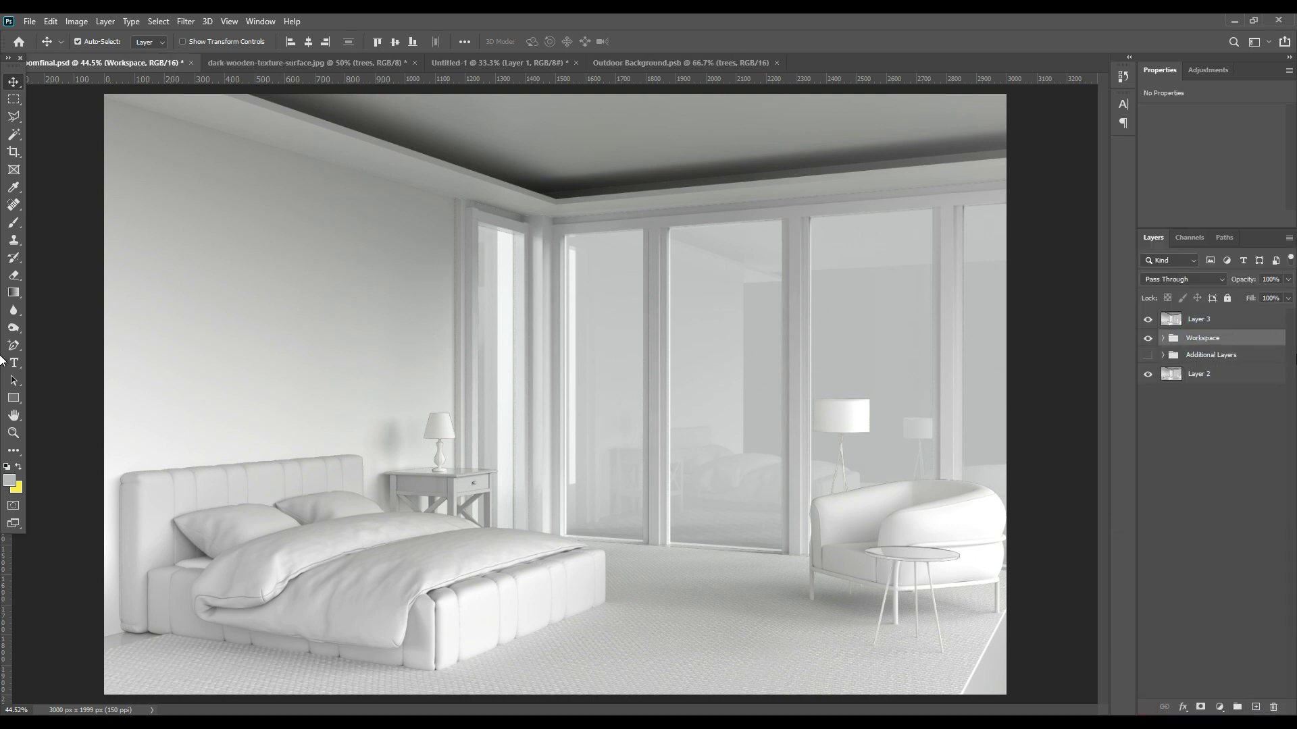
Set the blend mode of the white render copy in Layer 3 to Multiply
left_click(1222, 320)
left_click(1202, 280)
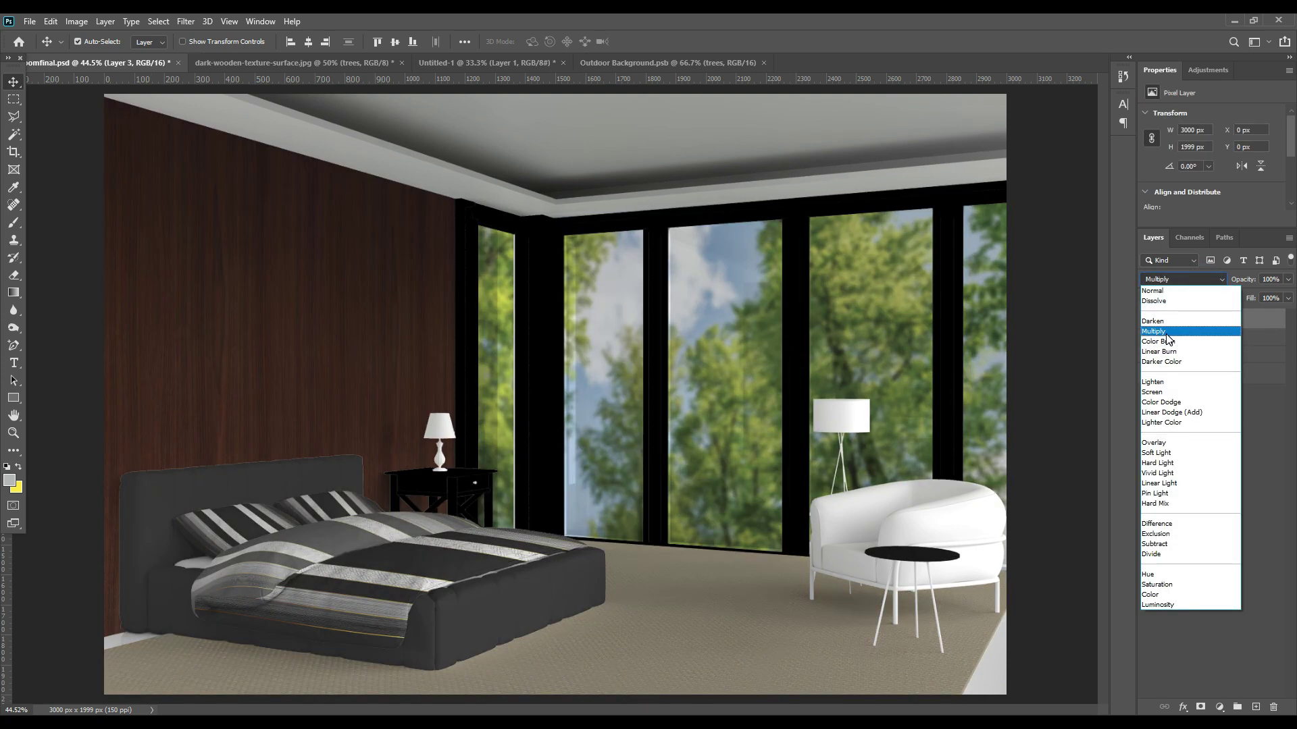
left_click(1167, 332)
Duplicate Layer 3 and set the copy's blend mode to Linear Dodge (Add)
key("ctrl+j")
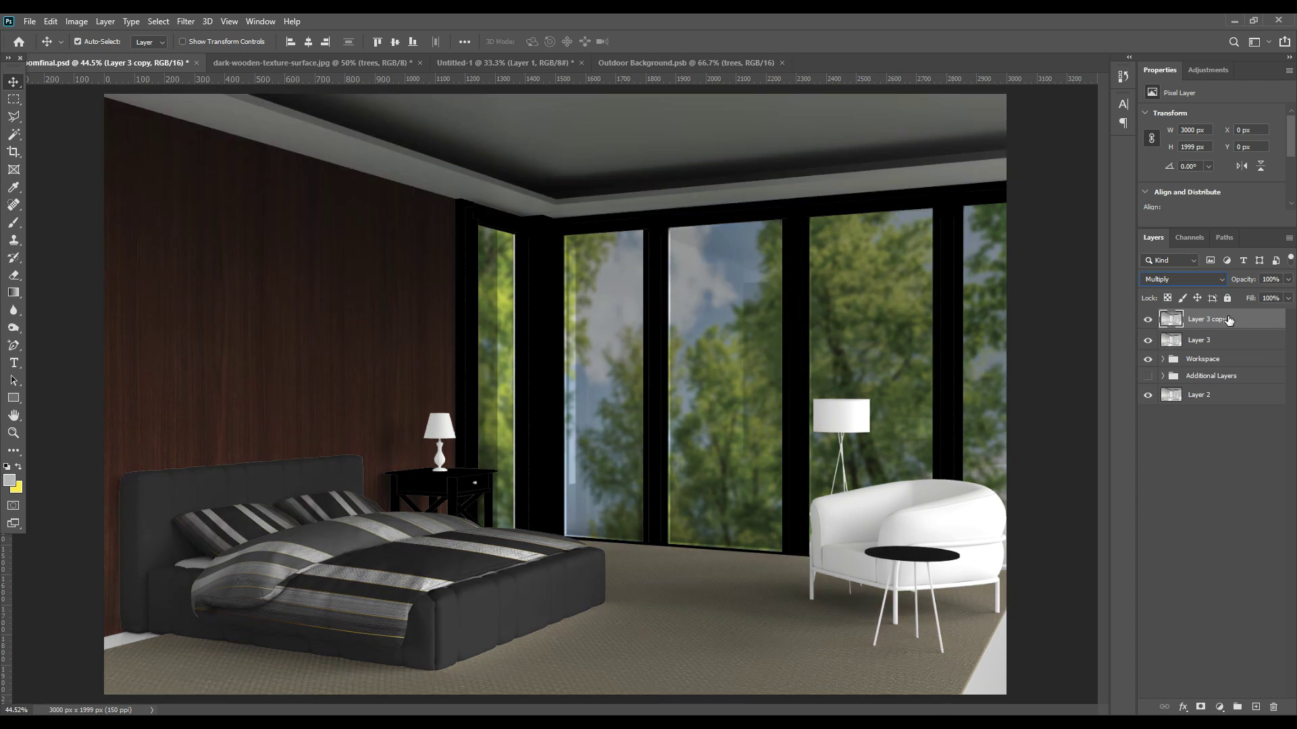
left_click(1184, 278)
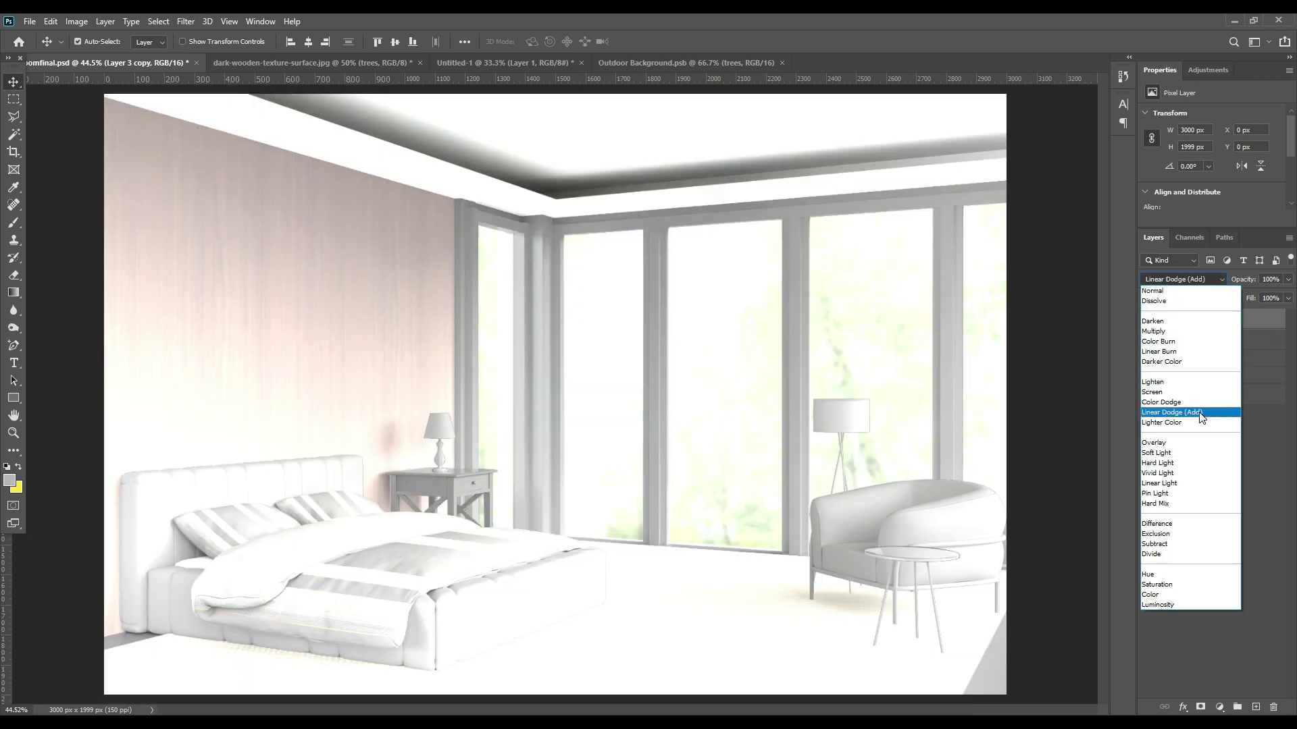
left_click(1200, 415)
Apply Levels to Layer 3 copy with the input black point at 131 and the output white level at 61
left_click(76, 21)
mouse_move(115, 61)
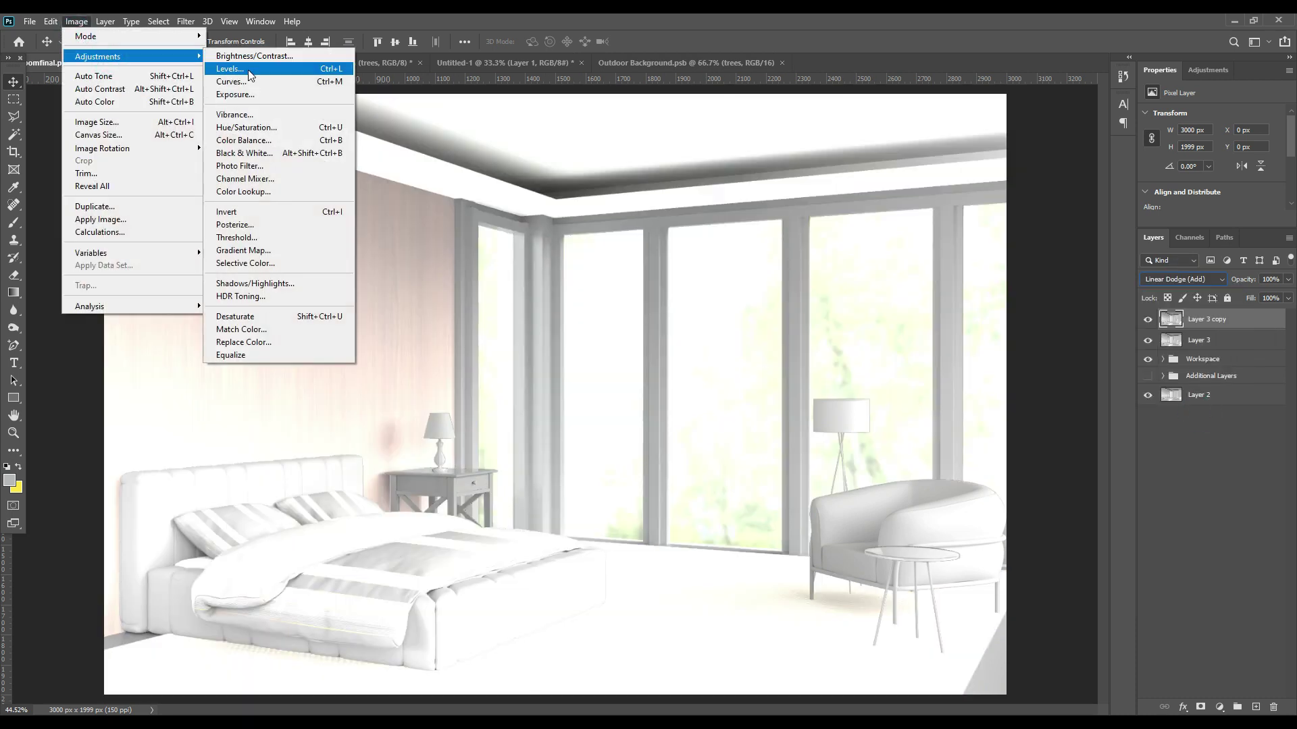
left_click(237, 75)
left_click_drag(922, 336, 1031, 338)
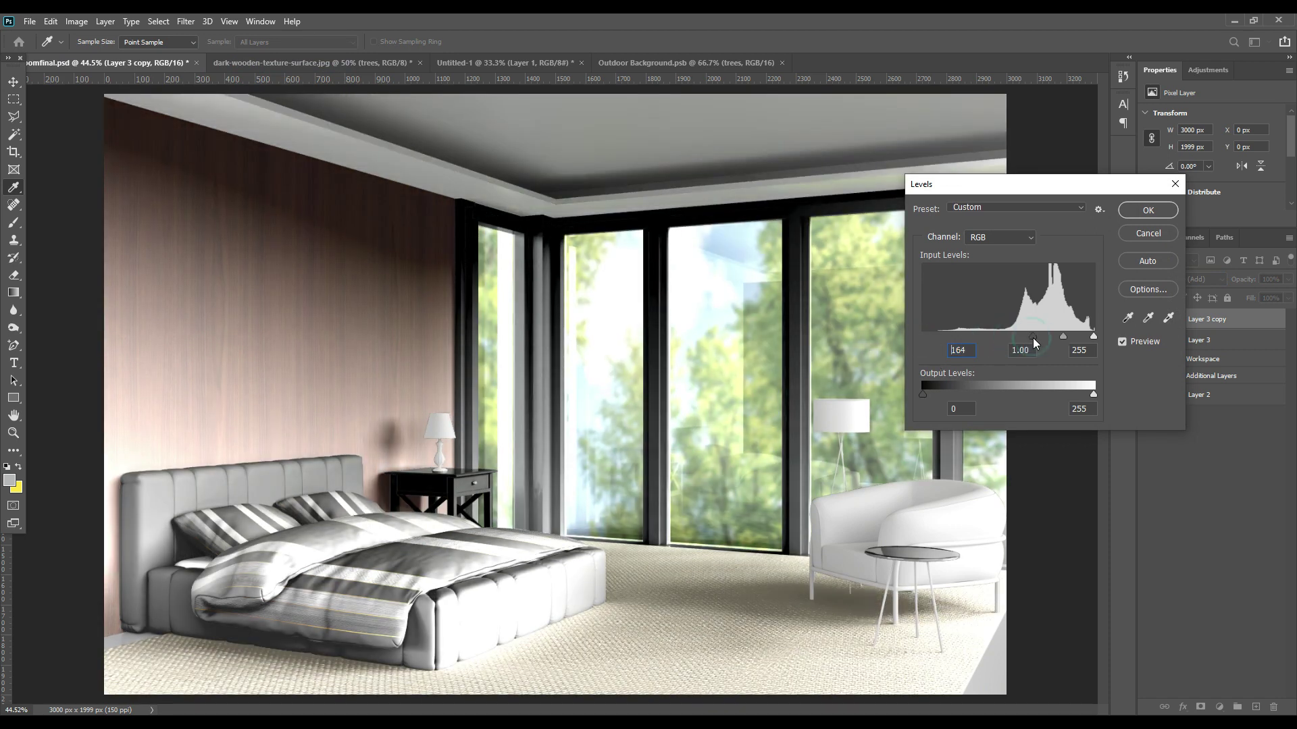
left_click_drag(1094, 395, 998, 393)
left_click_drag(1032, 336, 1010, 339)
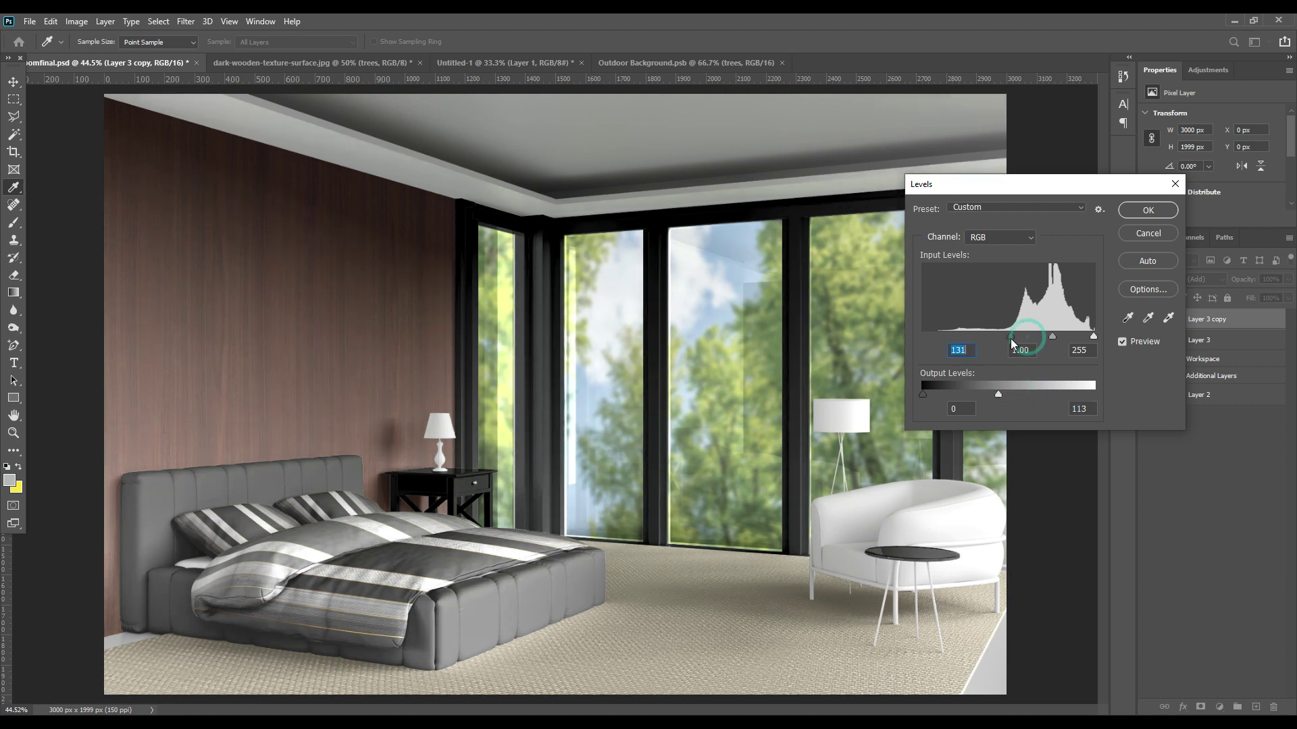
left_click(998, 393)
left_click_drag(999, 393, 963, 393)
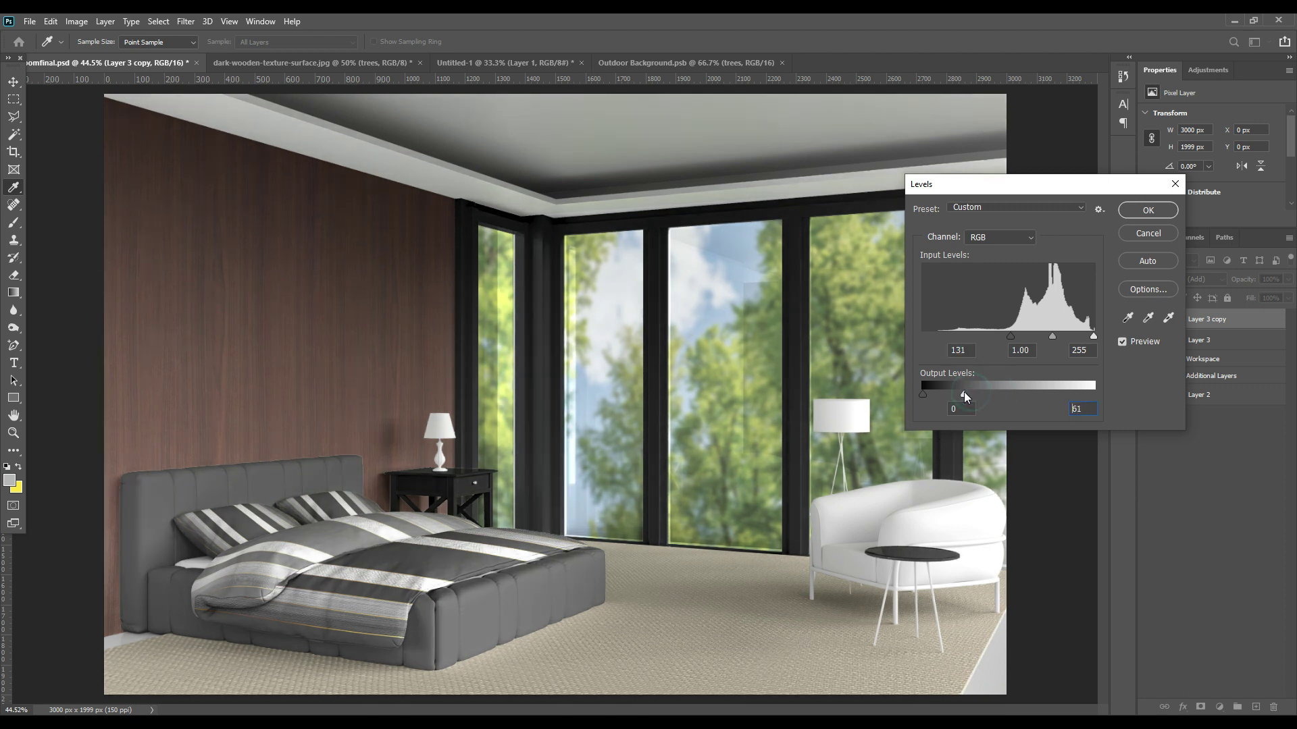
left_click(1148, 210)
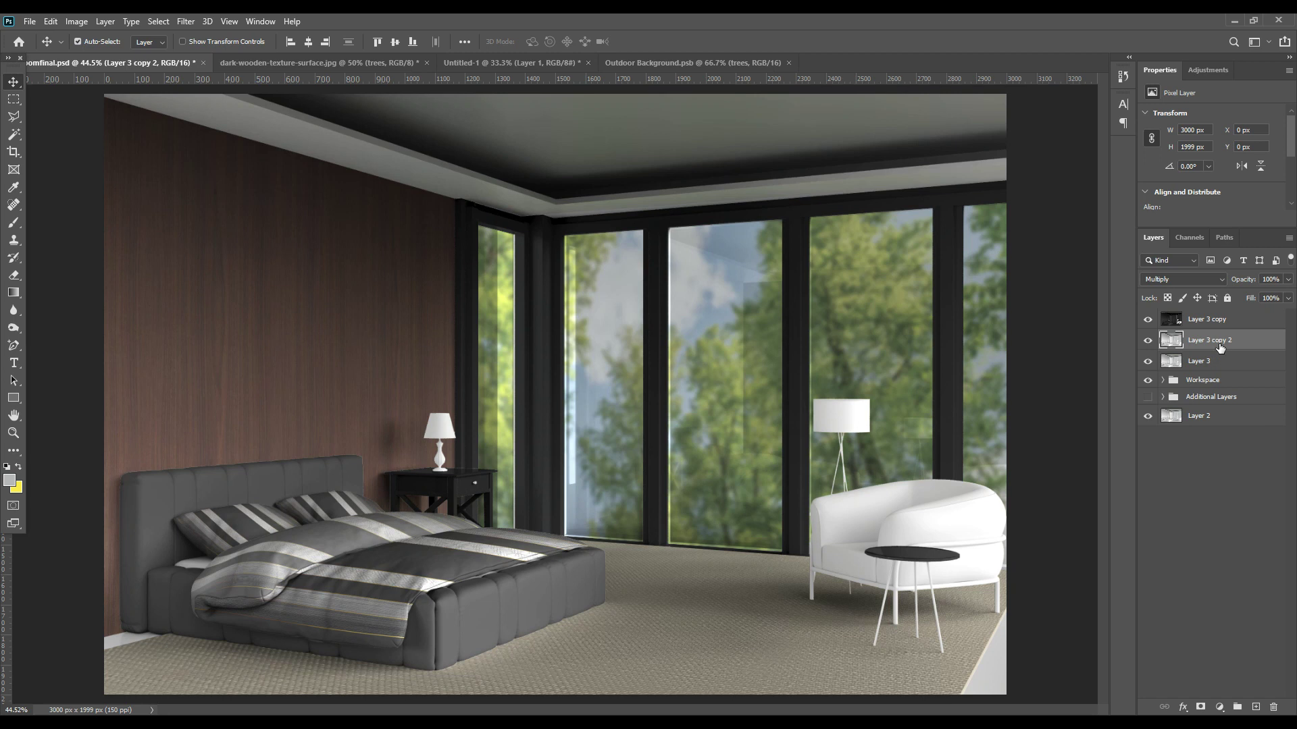
Duplicate Layer 3 again, move the new copy to the top of the stack and set its blend mode to Screen
left_click_drag(1220, 347, 1220, 316)
left_click(1182, 279)
left_click(1187, 408)
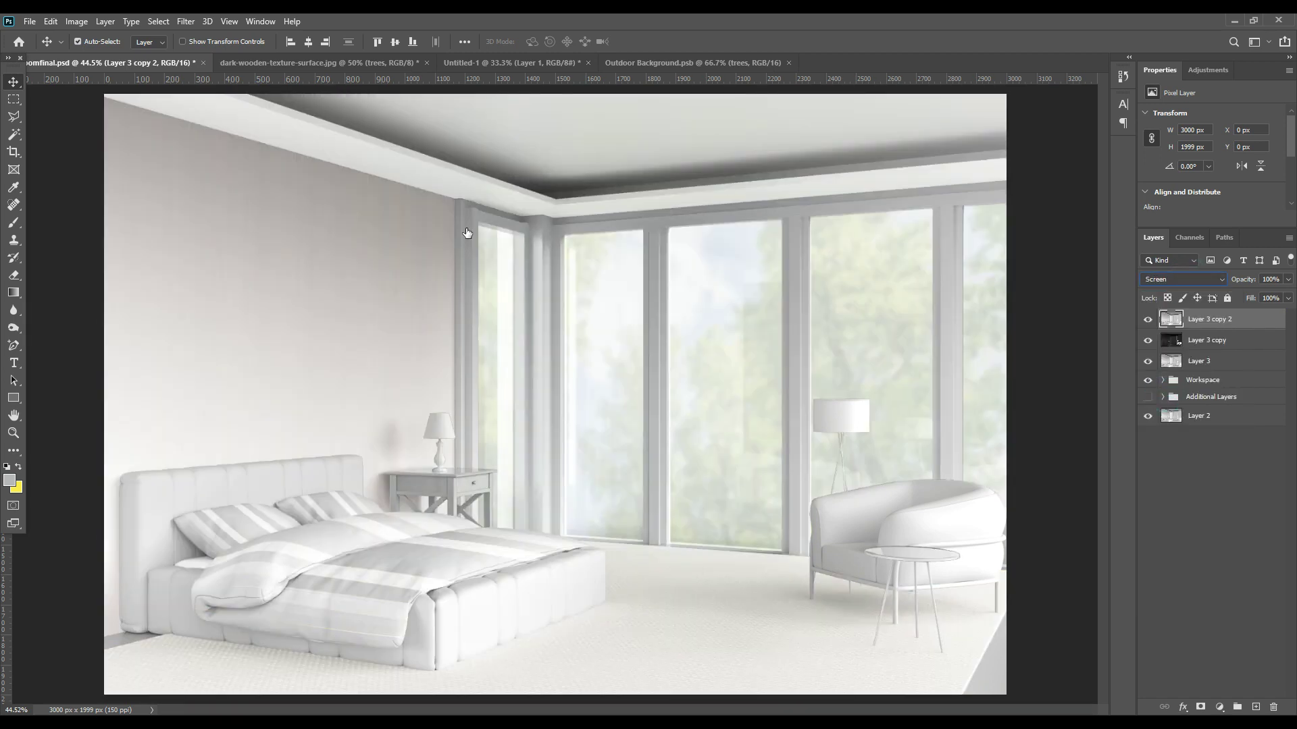
Apply Levels to Layer 3 copy 2 with the input black point at 195 and the output white level at 166
left_click(76, 21)
mouse_move(102, 52)
left_click(270, 67)
left_click_drag(1017, 338, 1052, 338)
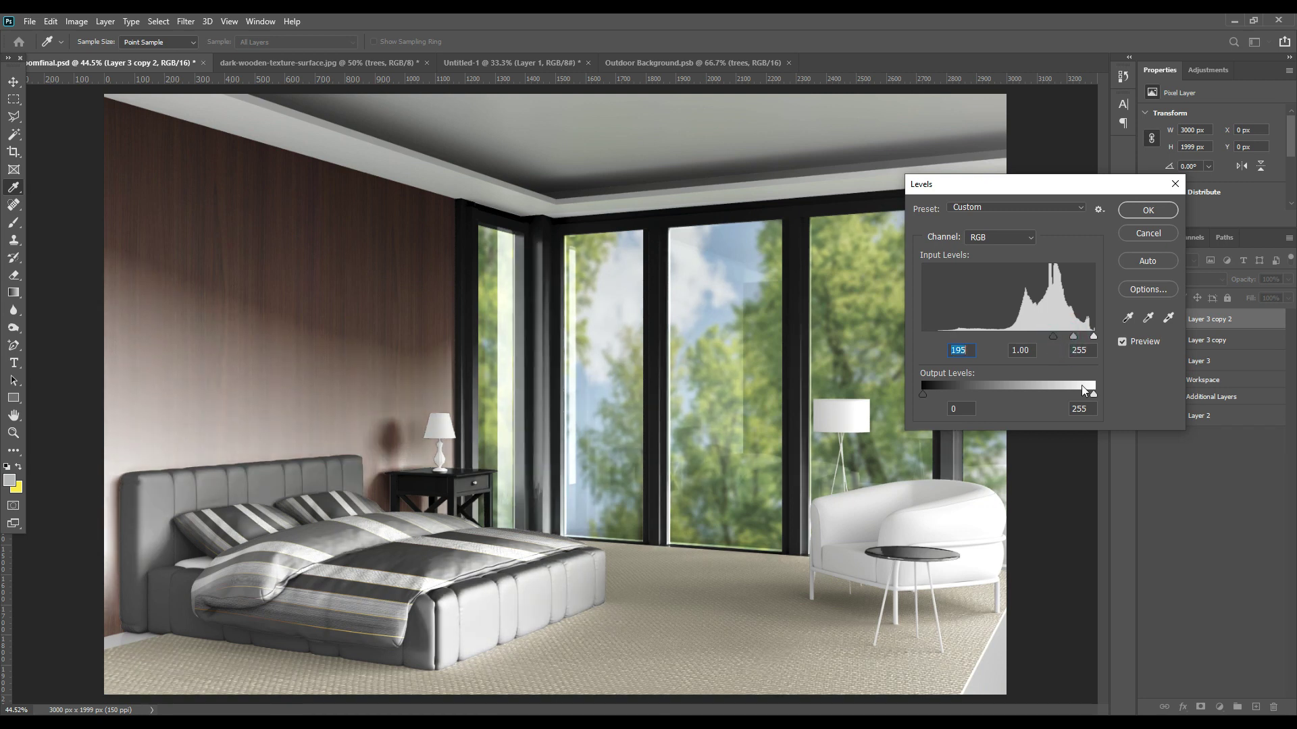
left_click_drag(1068, 395, 1024, 382)
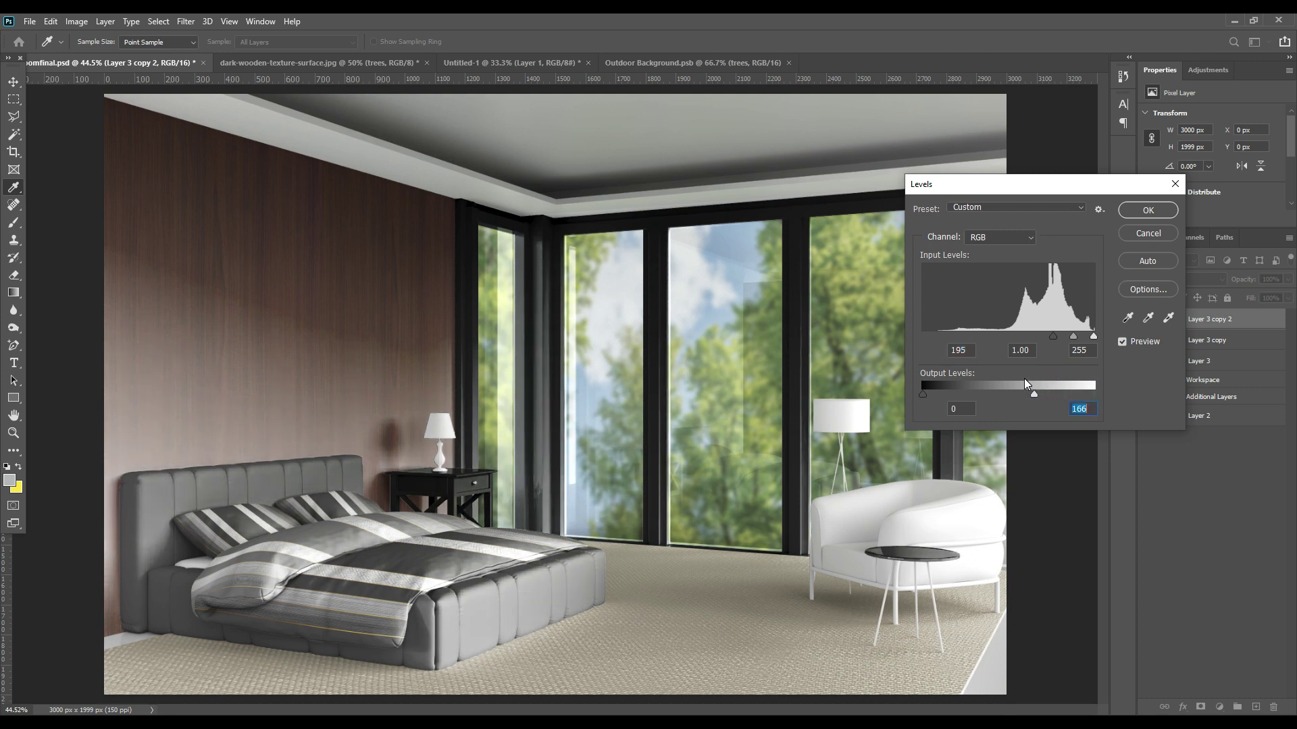
left_click(1141, 213)
Check the blend mode of Layer 3 and keep it at Multiply
left_click(1221, 362)
left_click(1184, 279)
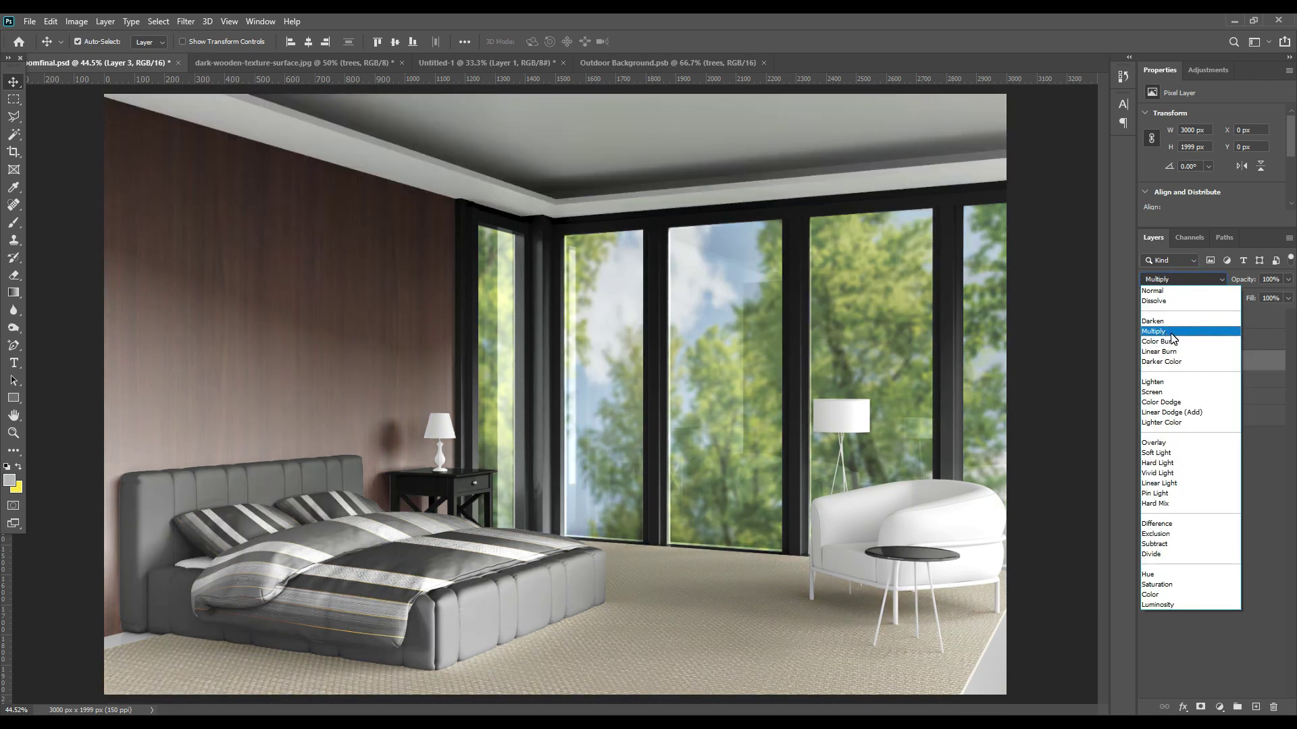
left_click(1171, 331)
left_click(1217, 467)
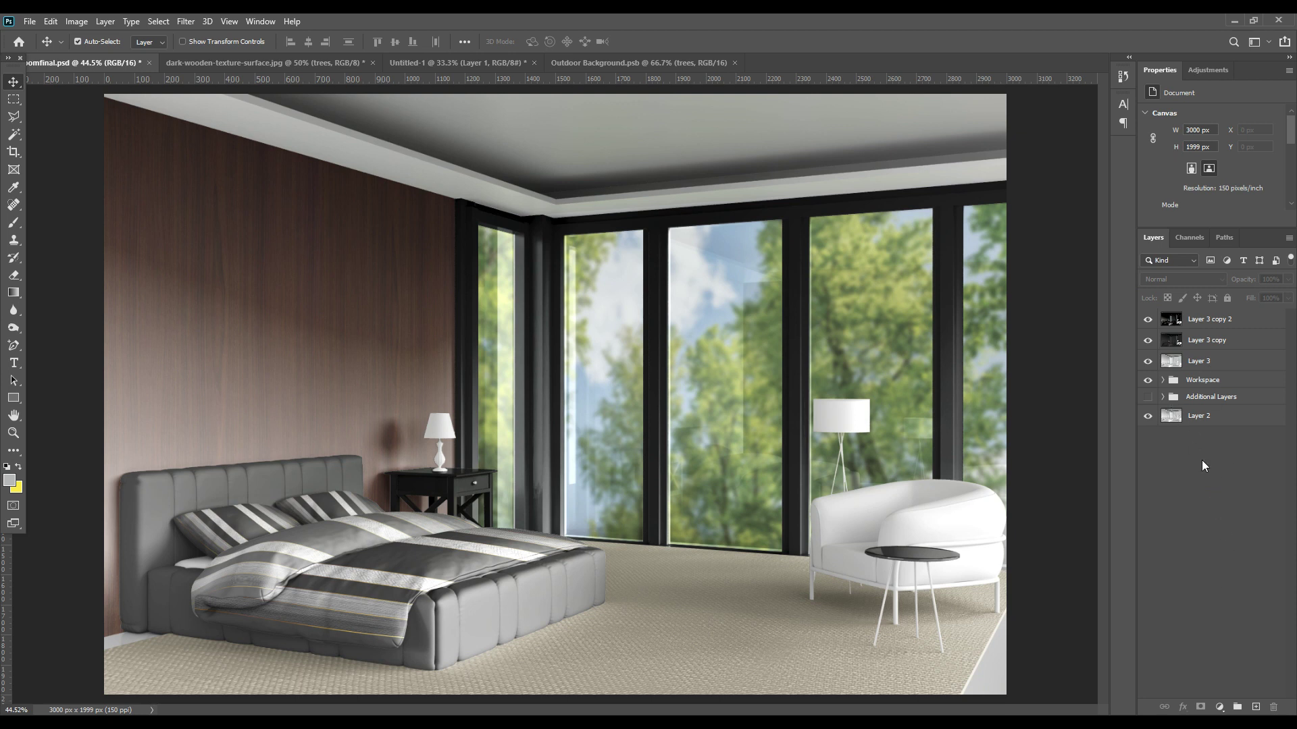
Expand the Workspace group, then group Layer 3 and its two copies as FX and lock that group
left_click(1162, 380)
left_click(742, 168)
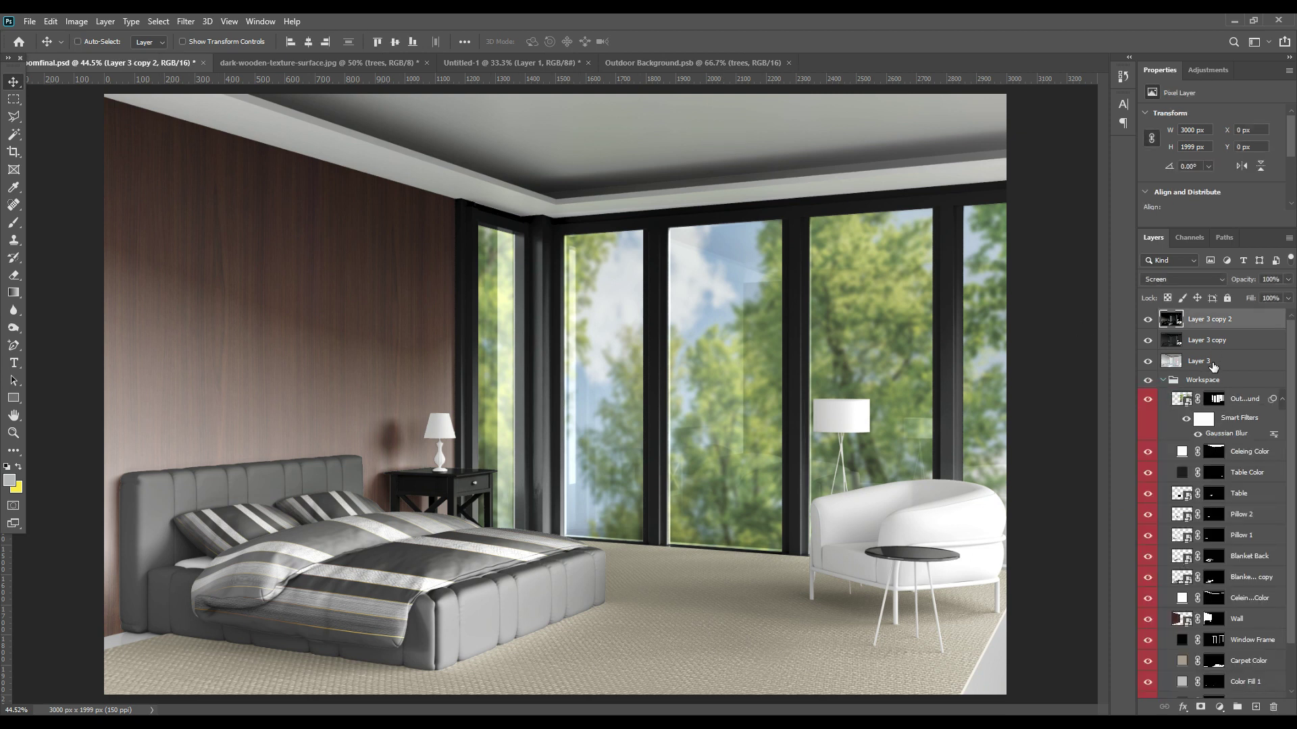
left_click(1213, 363, "shift")
key("ctrl+g")
double_click(1198, 317)
type("FX")
key("Return")
left_click(1227, 298)
Change the Celeing Color fill to dark grey #363636
left_click(1182, 405)
double_click(1182, 406)
left_click(399, 304)
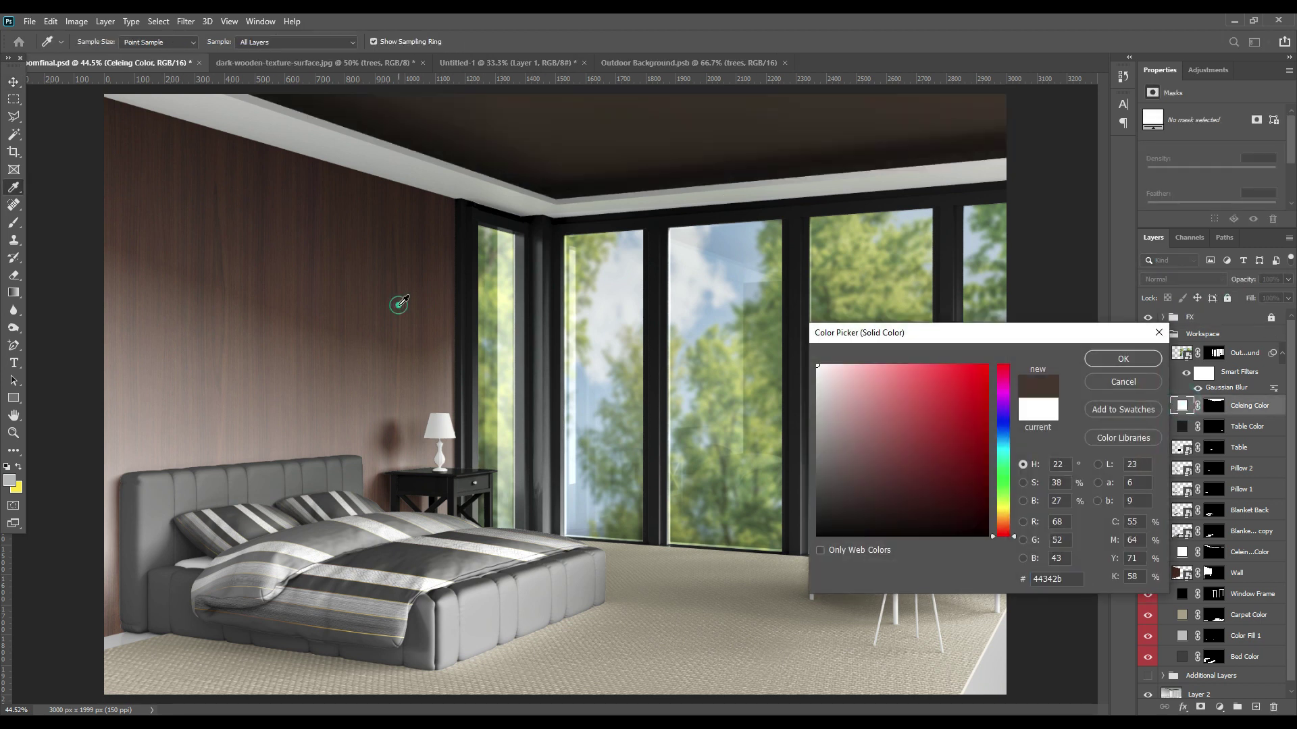
left_click(547, 327)
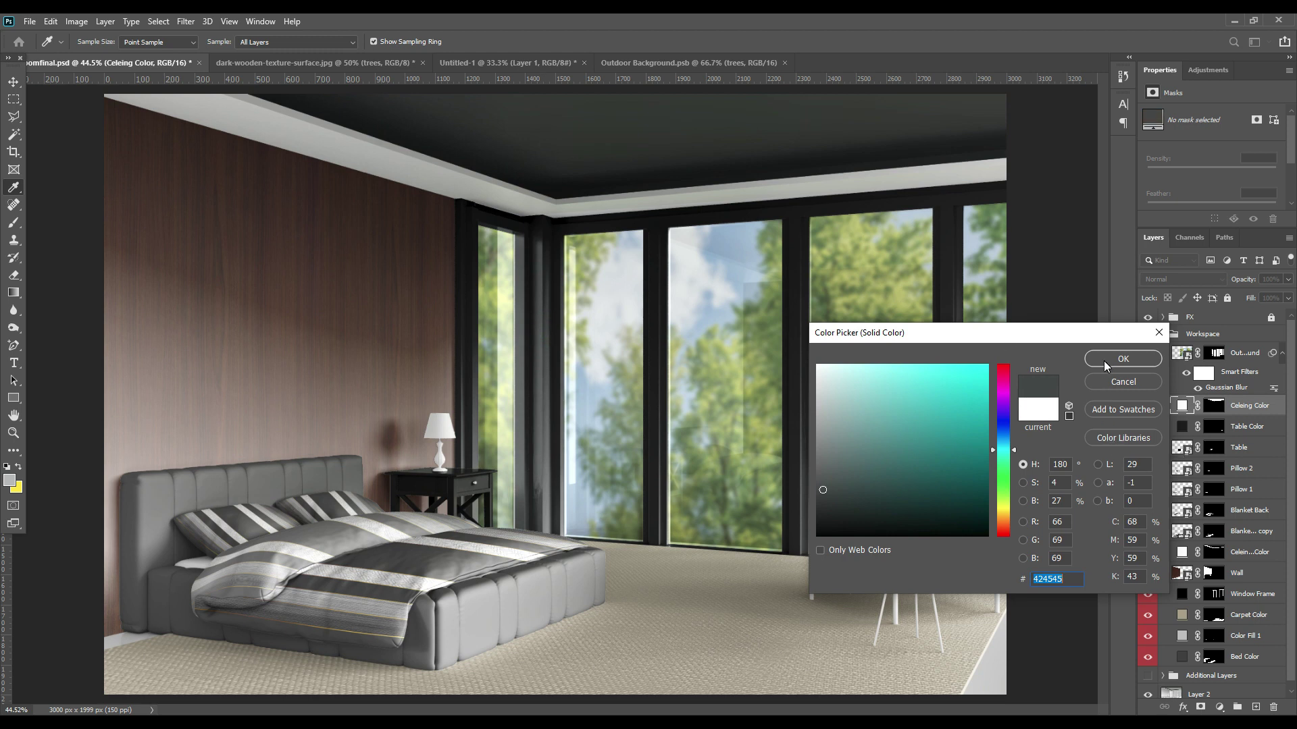
mouse_move(819, 503)
left_mouse_down()
mouse_move(822, 492)
mouse_move(805, 513)
mouse_move(807, 496)
left_mouse_up()
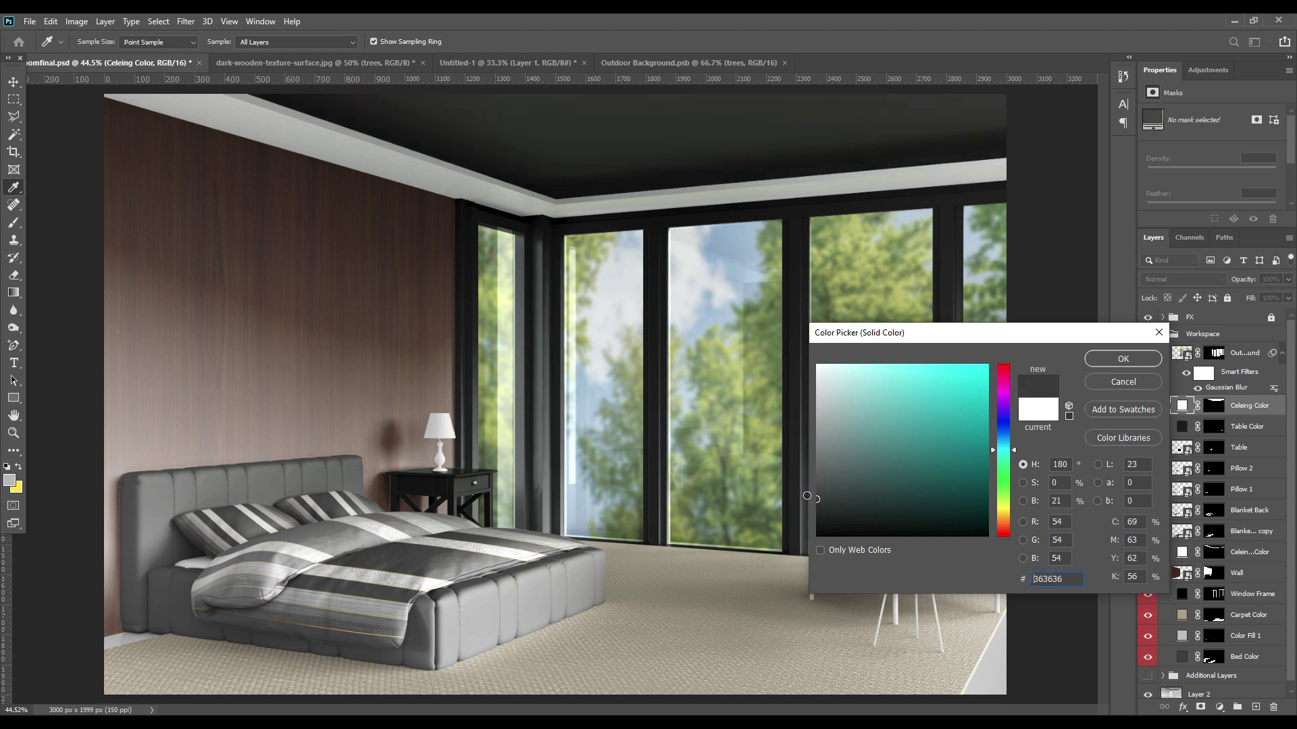
left_click(1123, 359)
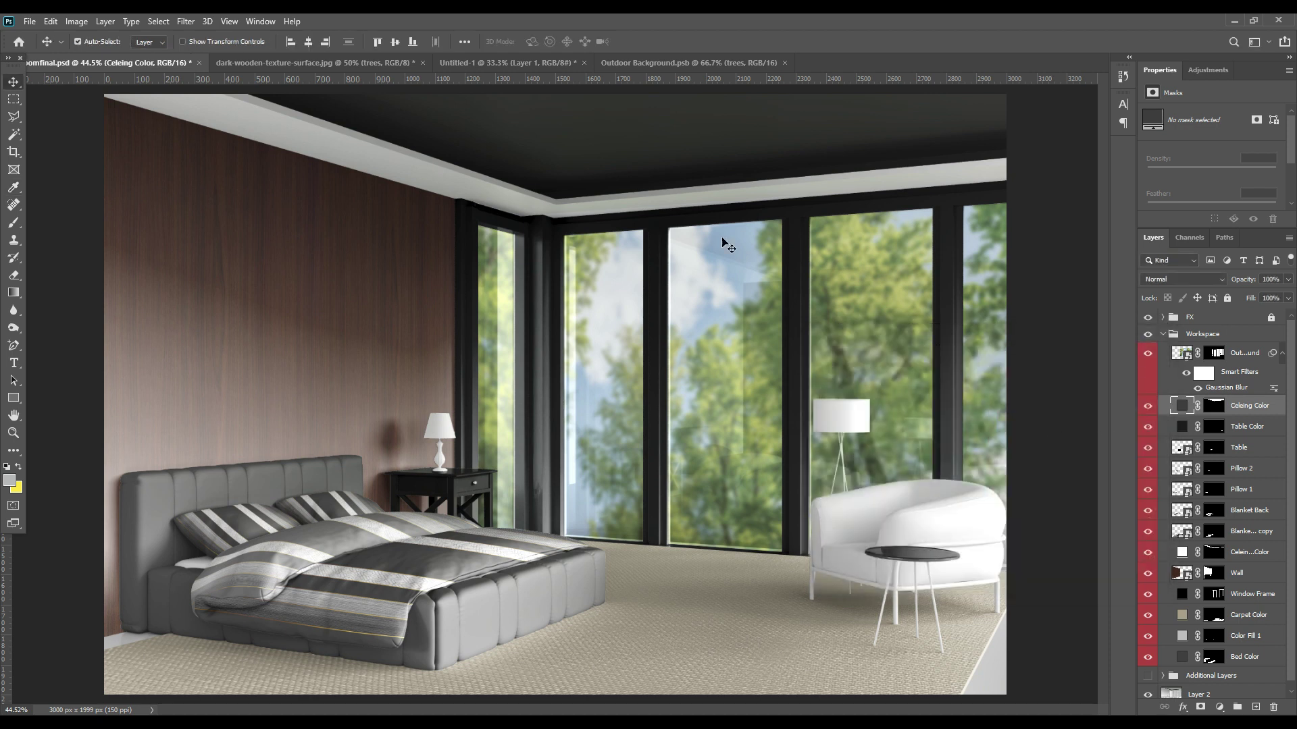
Try colours sampled from the room on the Celeing Bim Color fill and return it to white
left_click(787, 188)
left_click(1182, 552)
double_click(1182, 552)
left_click(370, 356)
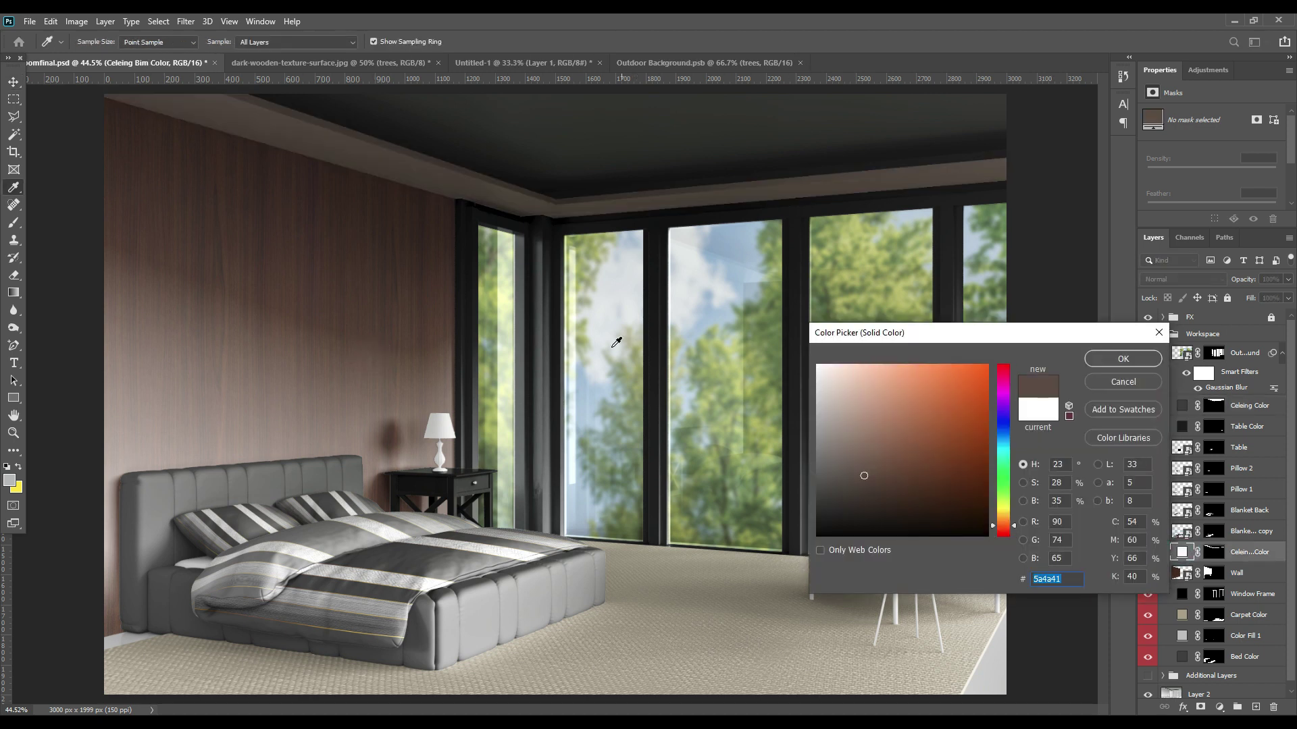
left_click(655, 584)
left_click(613, 303)
left_click(817, 366)
left_click(1123, 359)
key("v")
left_click(1027, 625)
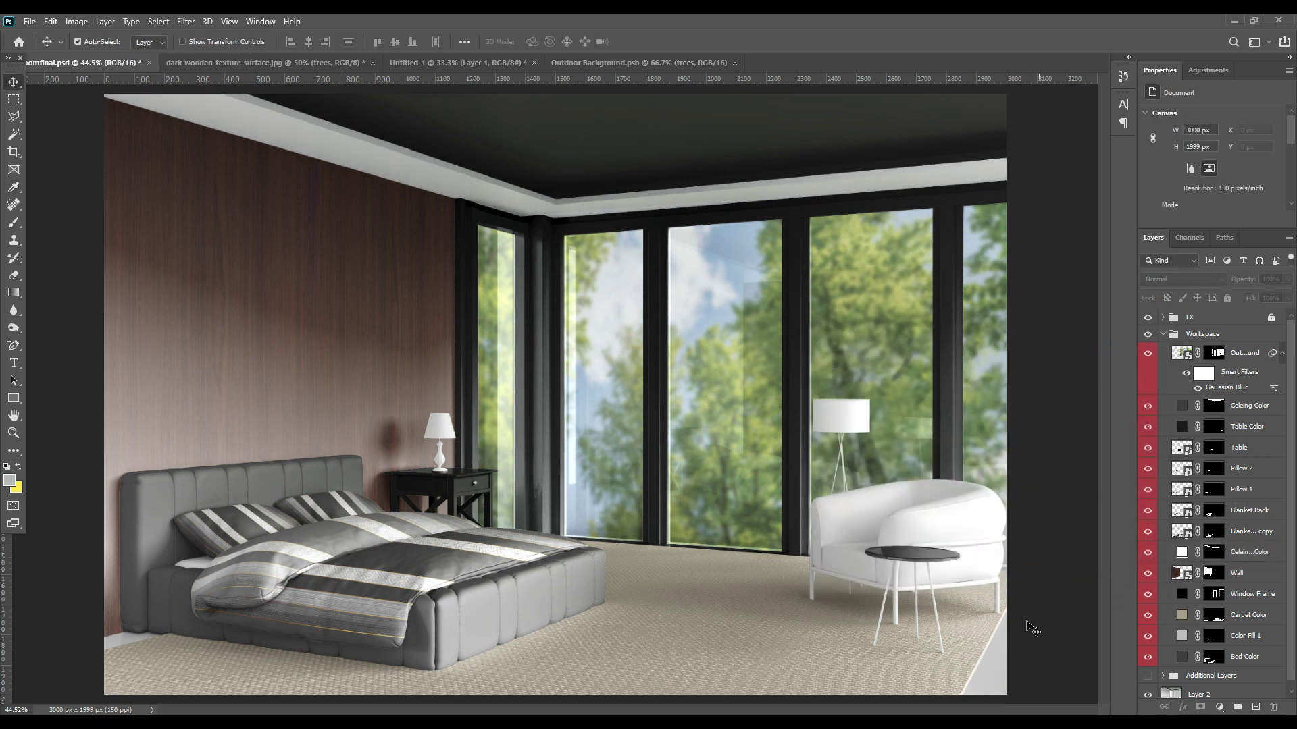
Change the Carpet Color fill to a darker grey-beige
left_click(869, 683)
double_click(1181, 616)
mouse_move(818, 368)
left_mouse_down()
mouse_move(787, 454)
mouse_move(832, 430)
mouse_move(857, 446)
left_mouse_up()
left_click(1123, 358)
left_click(1056, 469)
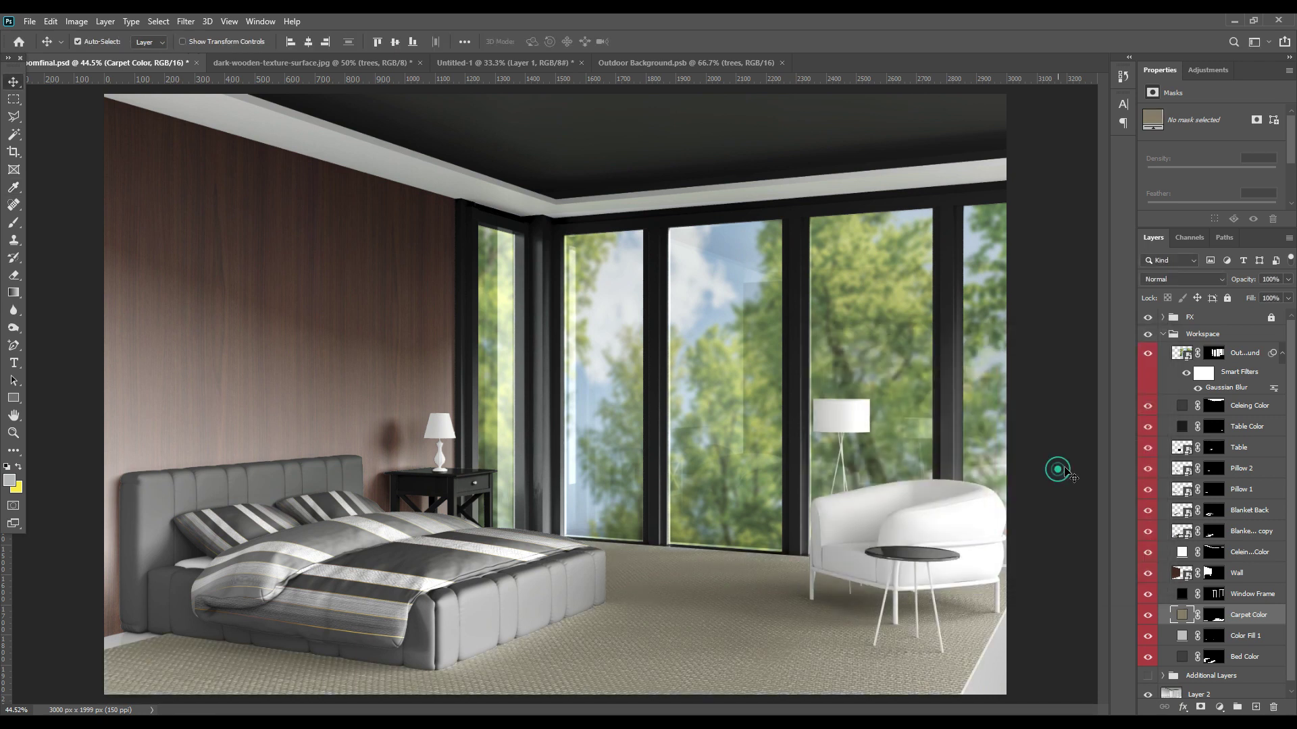
Change the Table Color fill of the round side table to #2c2c2c
left_click(942, 584)
double_click(1180, 429)
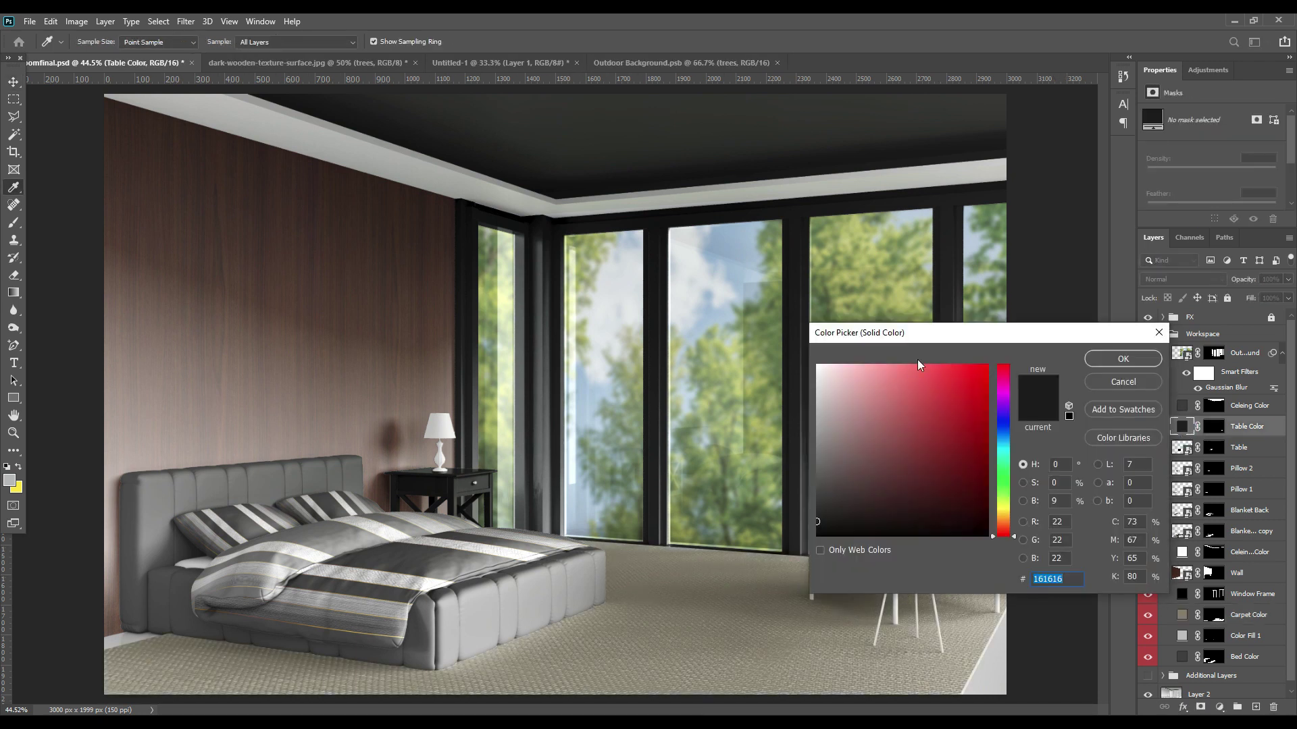
left_click_drag(946, 333, 1098, 326)
left_click_drag(972, 504, 950, 500)
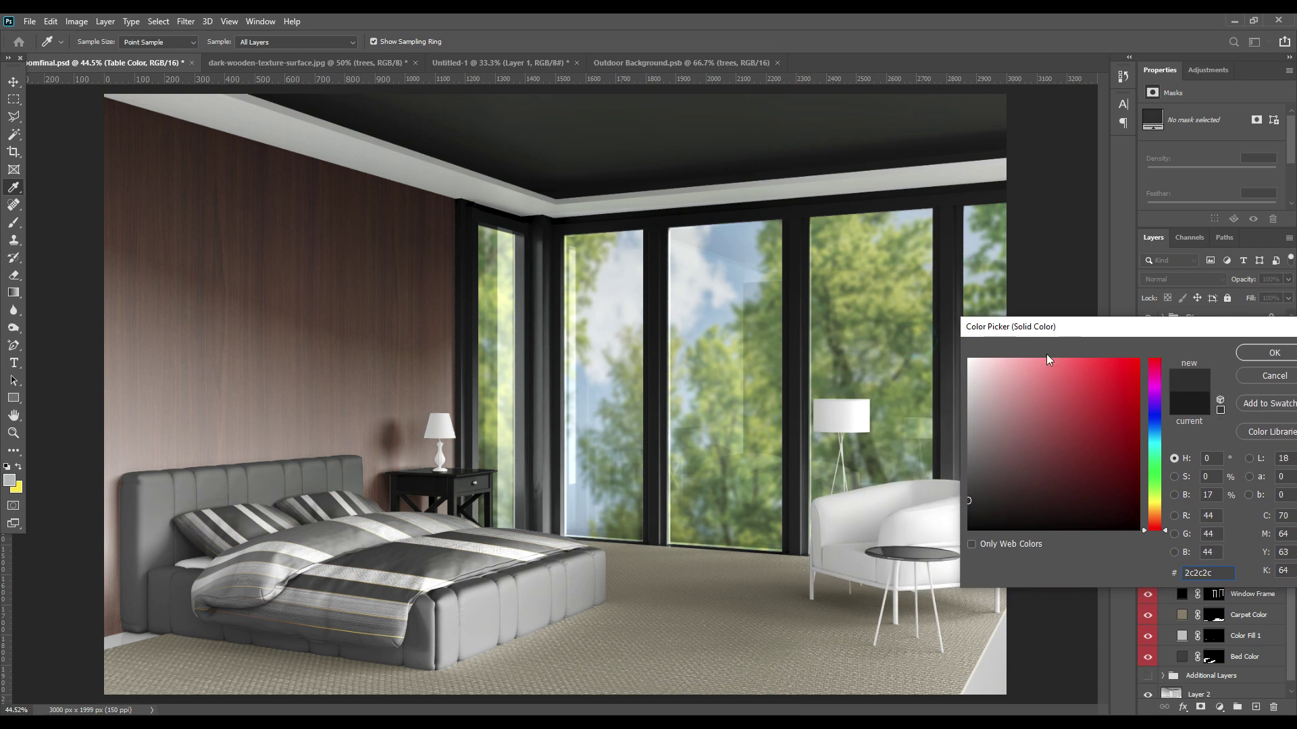
left_click_drag(1106, 329, 985, 329)
left_click(1154, 352)
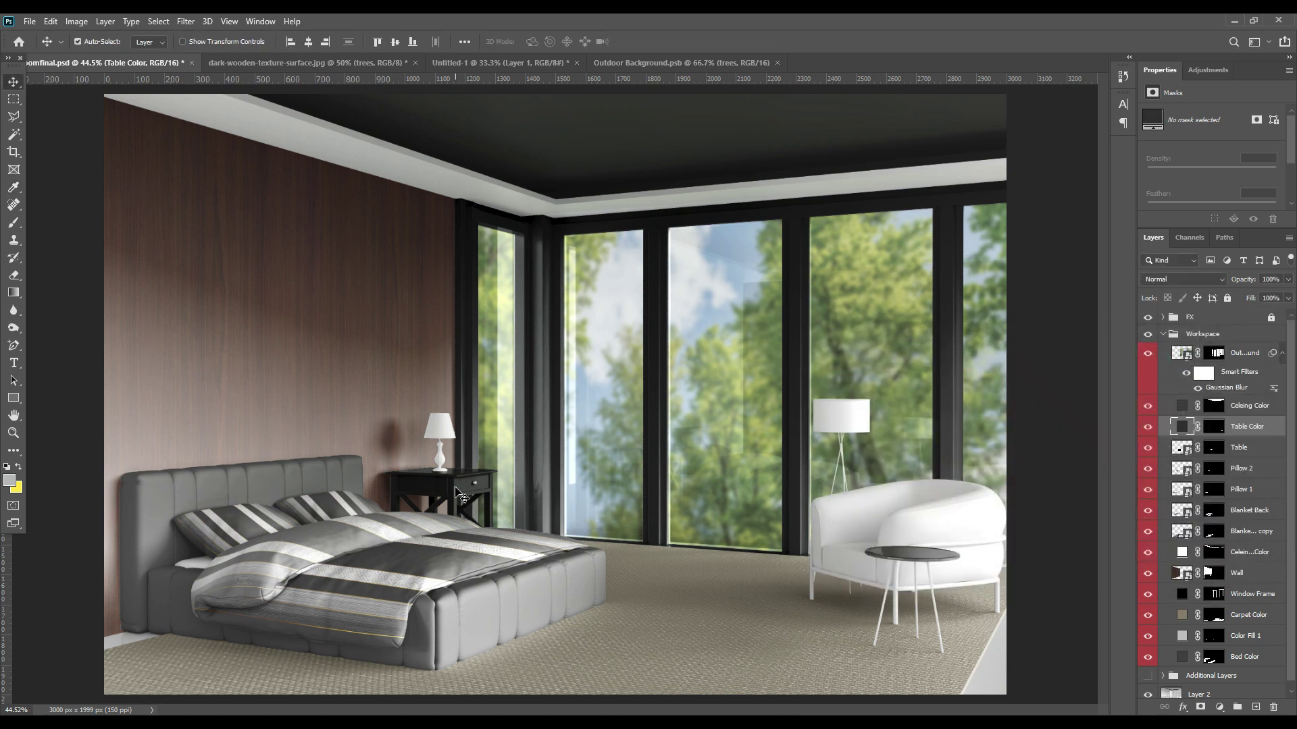
Open the Table smart object and copy the hardwood-maple-basketball layer into it from dark-wooden-texture-surface.jpg, accepting the bit depth difference
double_click(1182, 447)
left_click(289, 62)
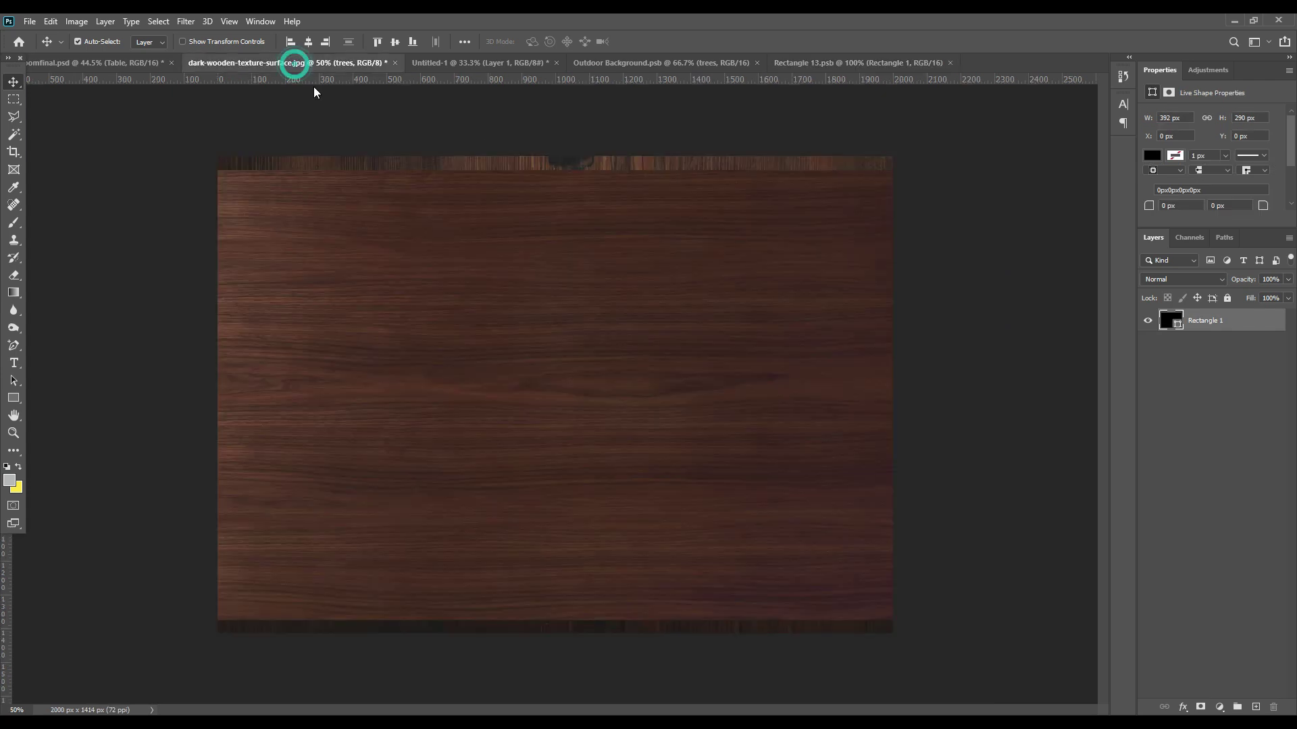
left_click_drag(1230, 341, 520, 379)
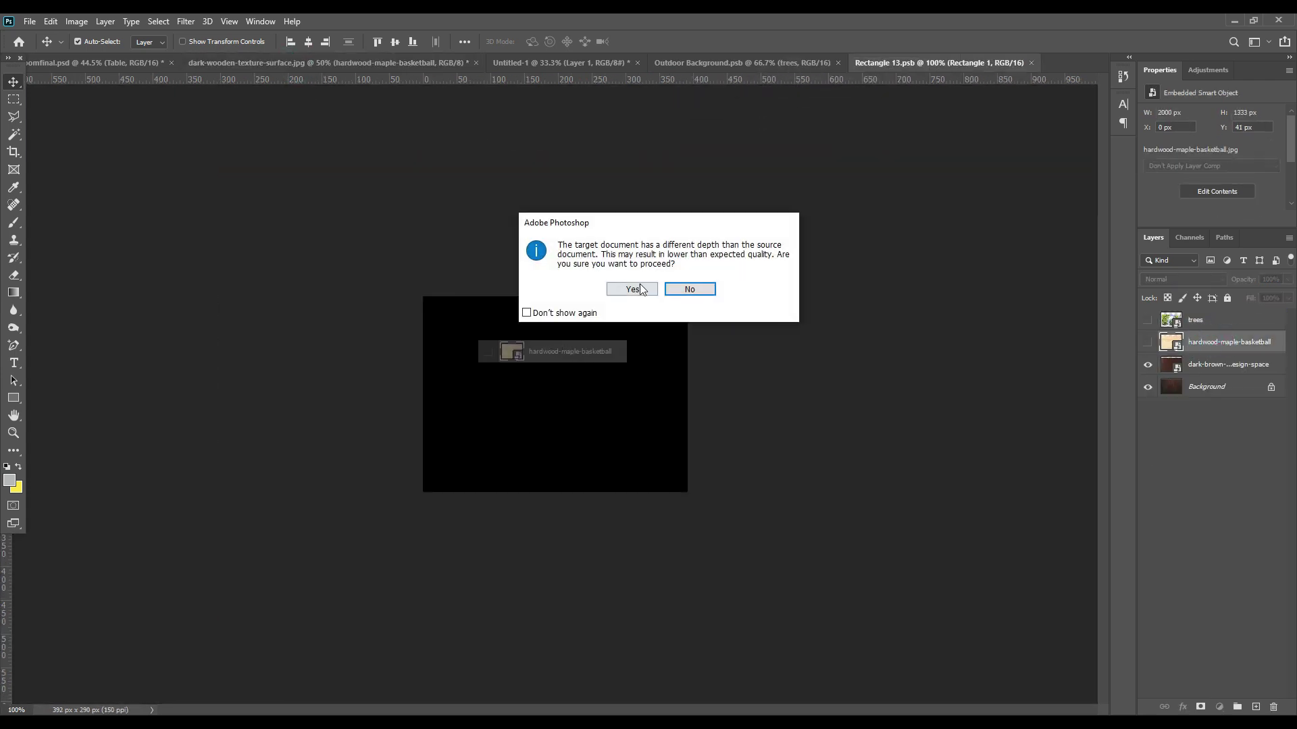
left_click(669, 289)
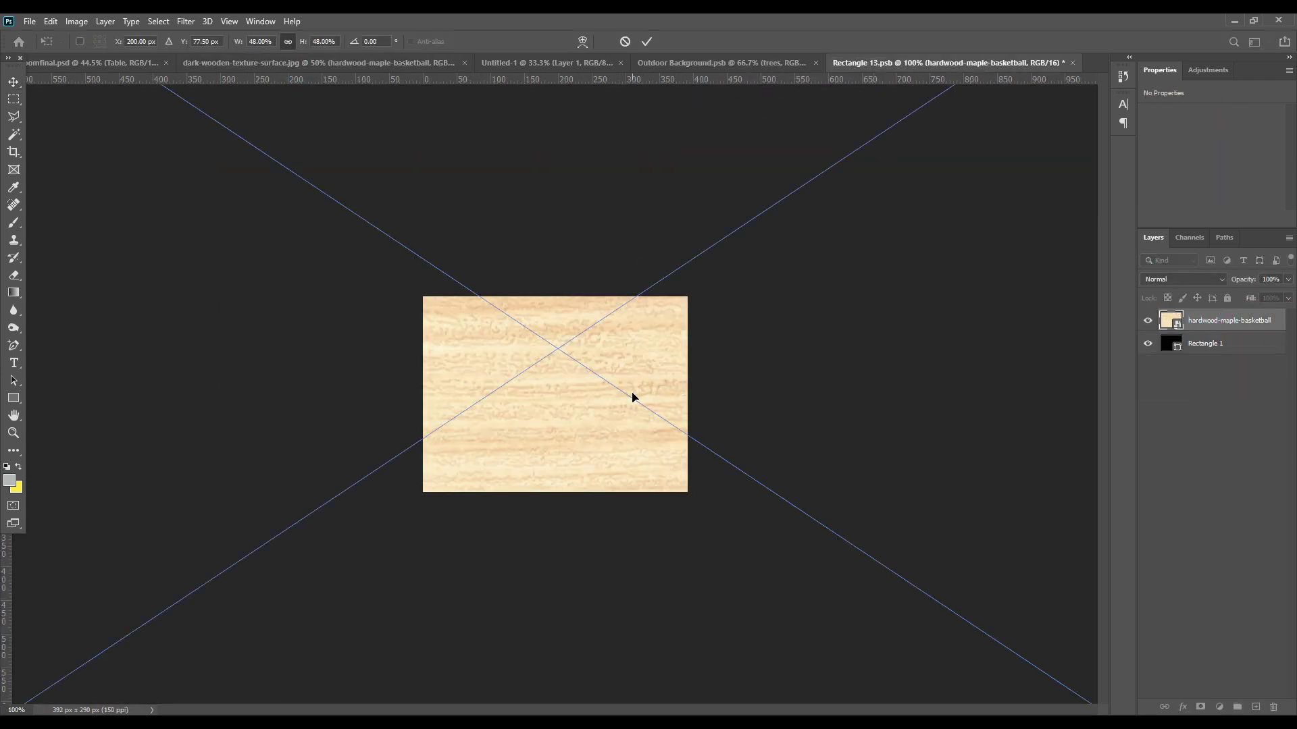
Scale down and transform the maple wood texture, and position it over the black rectangle in Rectangle 13.psb
key("ctrl+minus")
left_click_drag(1007, 362, 303, 362)
left_click_drag(201, 378, 548, 409)
left_click_drag(554, 461, 554, 472)
left_click_drag(585, 431, 660, 404)
left_click(50, 20)
mouse_move(101, 330)
left_click(275, 515)
left_click_drag(482, 400, 454, 400)
left_click(647, 42)
Save and close Rectangle 13.psb, close Outdoor Background.psb and go back to the bedroom document
left_click(30, 21)
left_click(64, 175)
left_click(1072, 62)
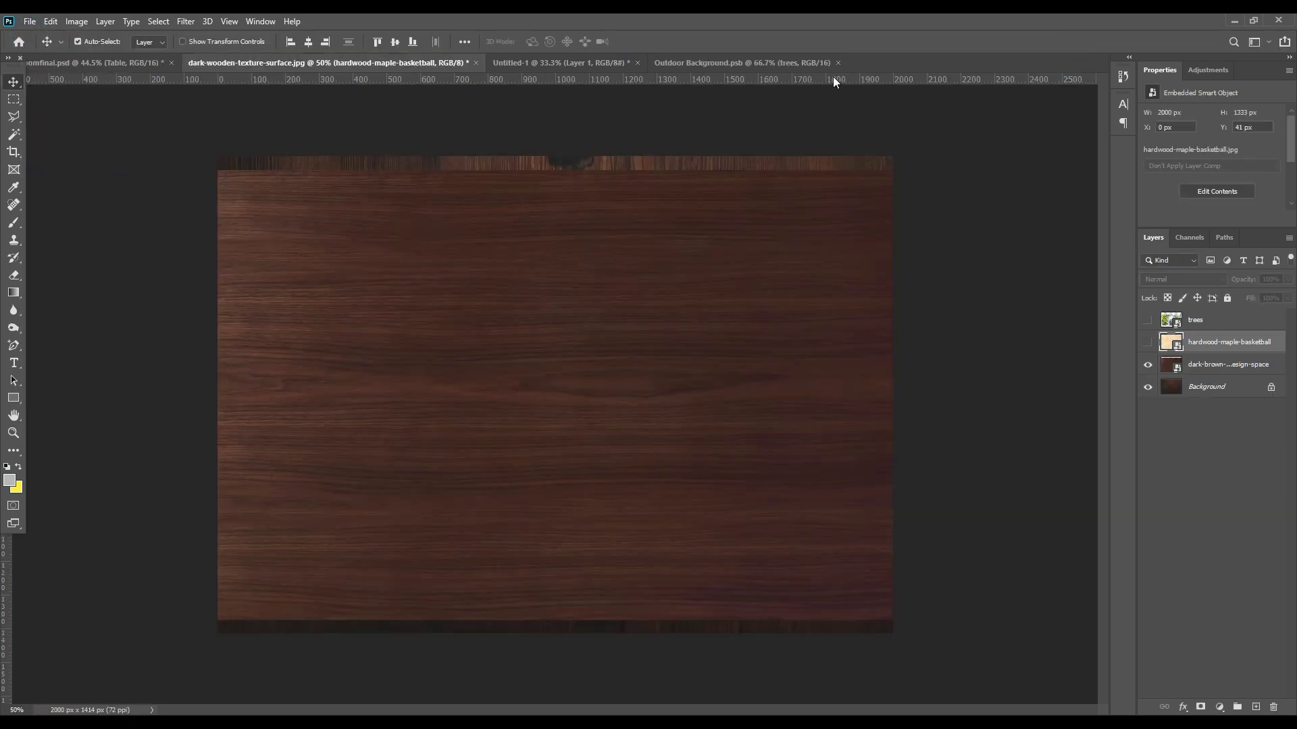
left_click(837, 63)
left_click(111, 63)
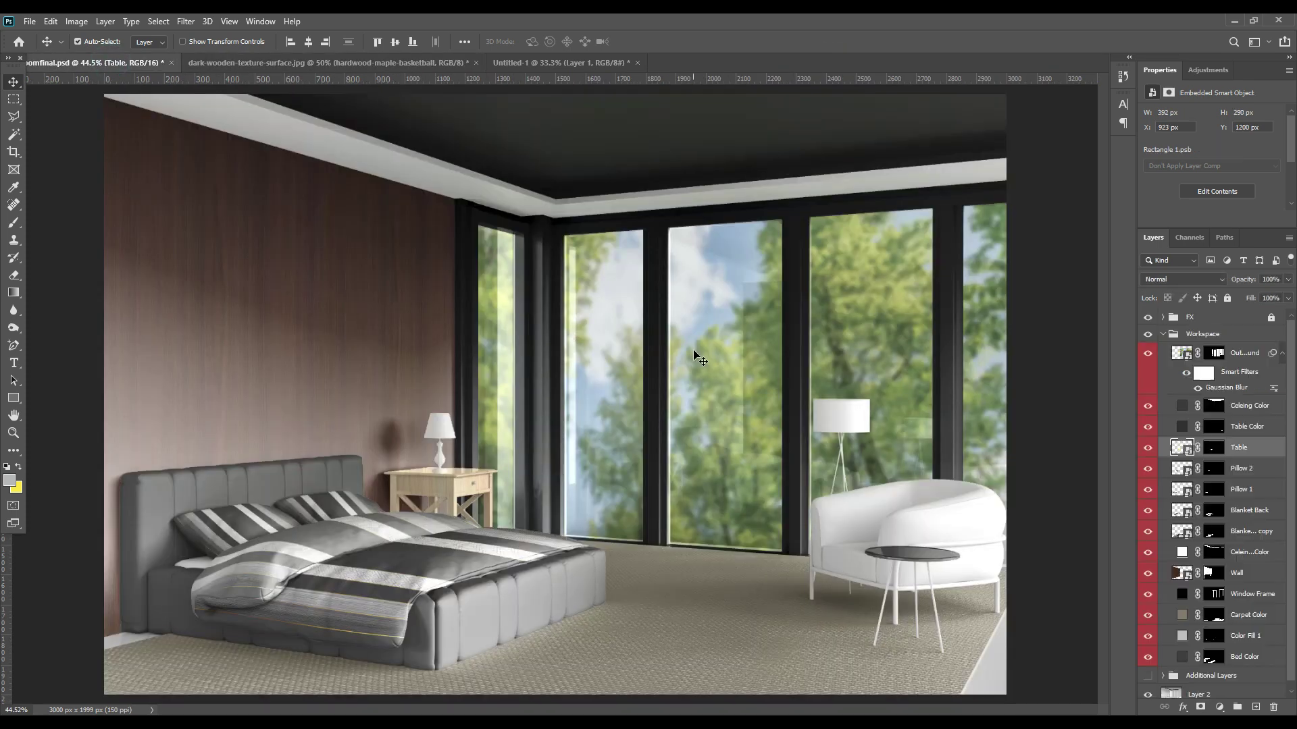
left_click(1071, 615)
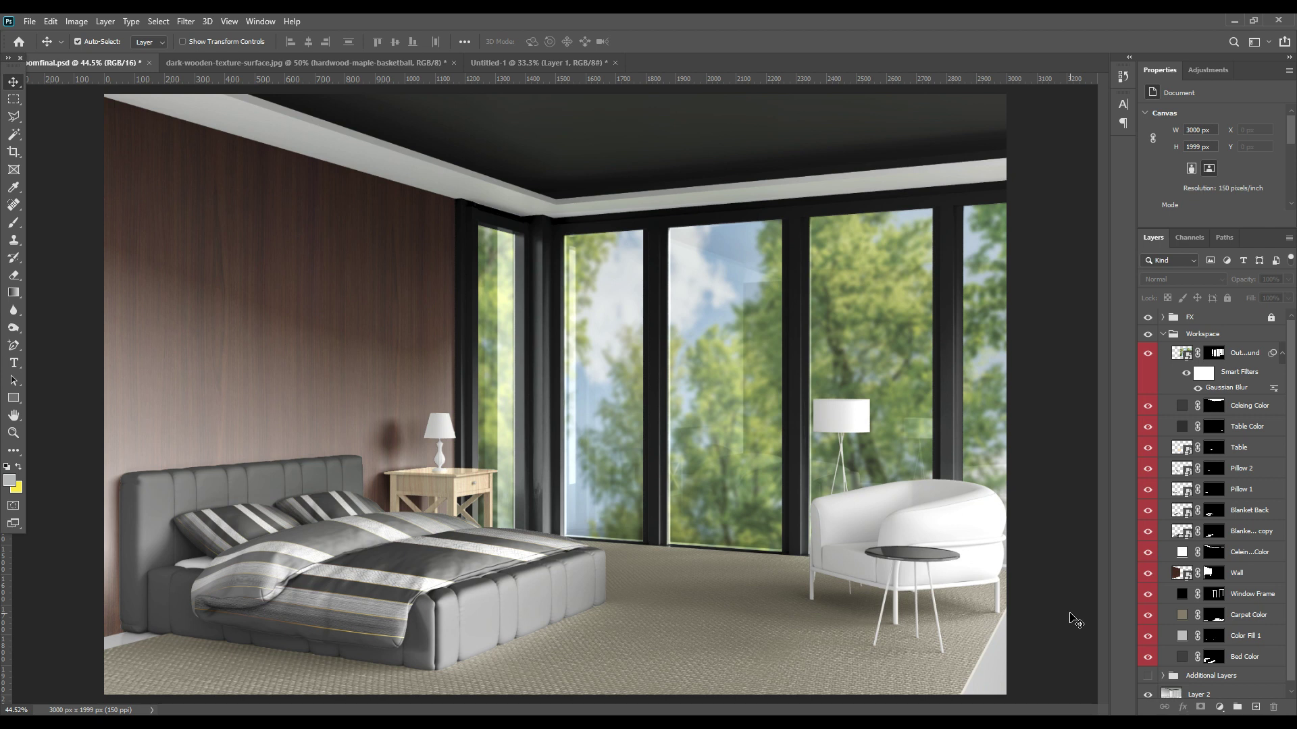
Change the Window Frame fill to near-black #131313
double_click(1182, 593)
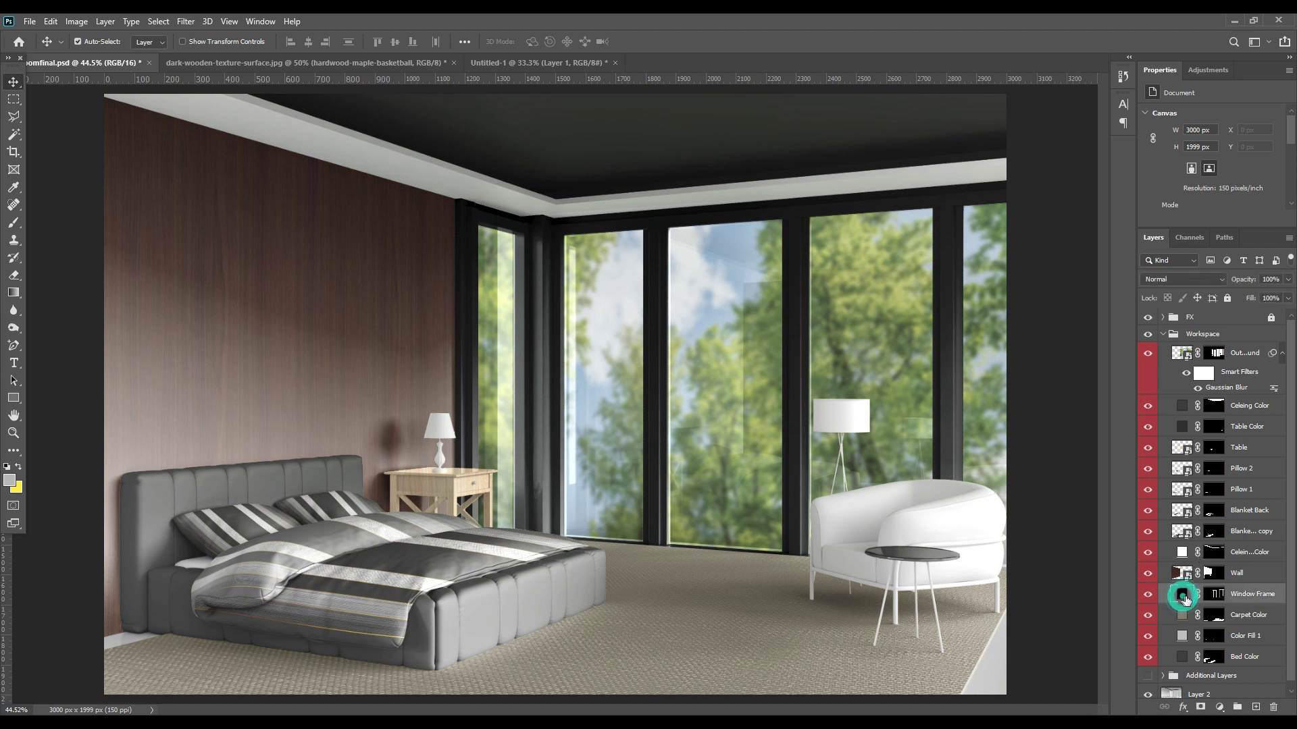
mouse_move(868, 396)
left_mouse_down()
mouse_move(828, 365)
mouse_move(821, 525)
left_mouse_up()
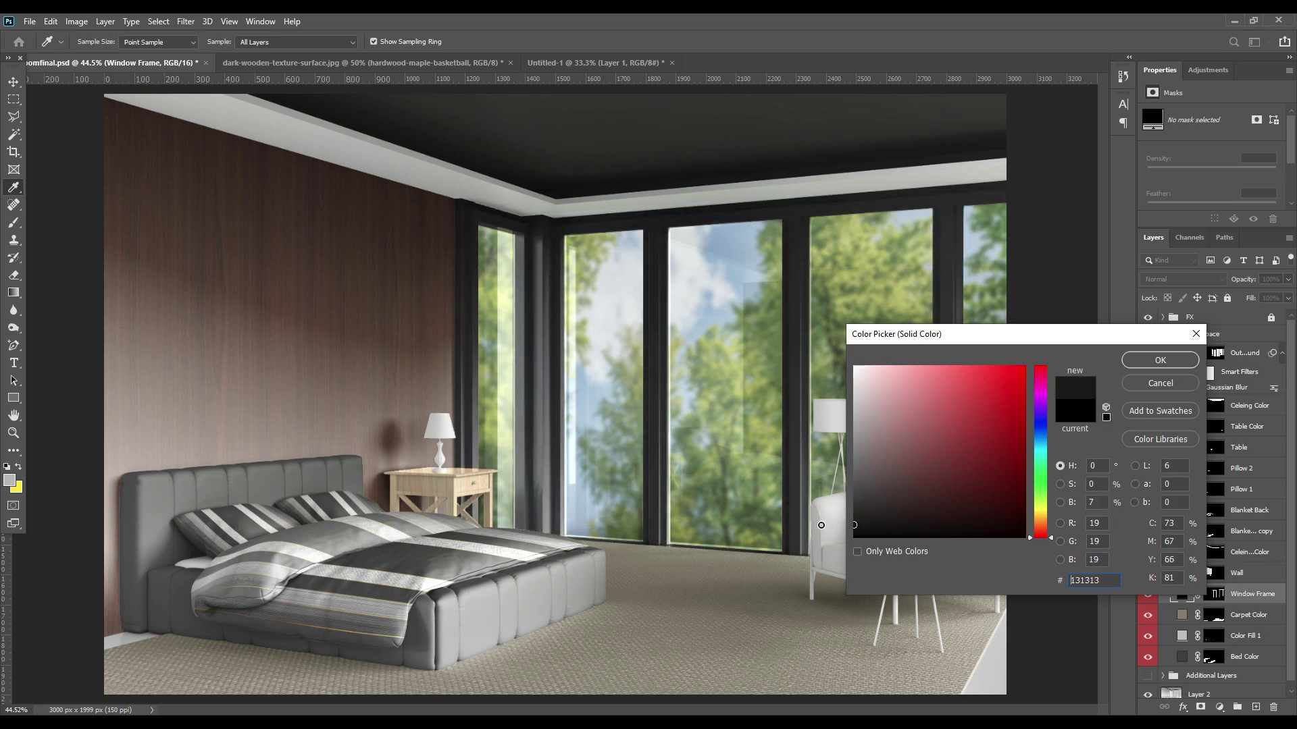
left_click(1160, 360)
left_click(1057, 415)
Try darker greys such as #c9c9c9 for the ceiling beam fill and set it back to white
left_click(720, 200)
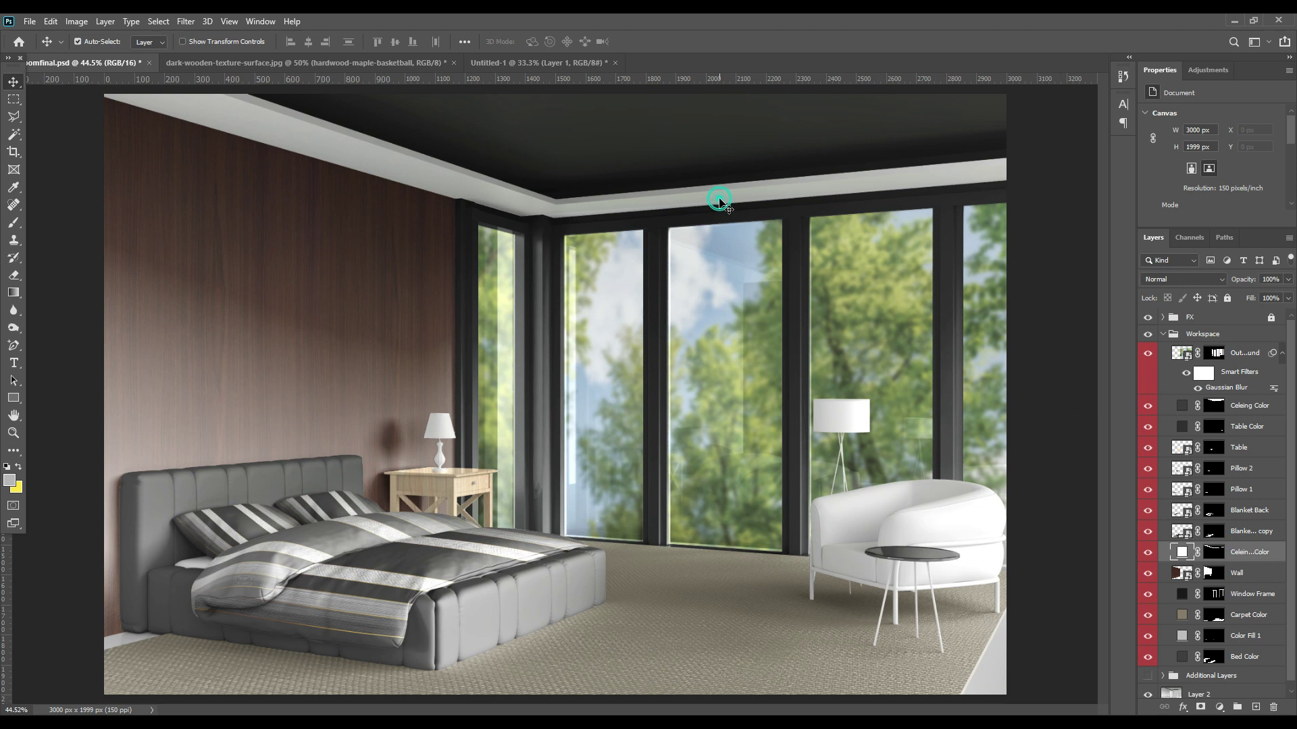
double_click(1182, 552)
mouse_move(857, 370)
left_mouse_down()
mouse_move(863, 391)
mouse_move(810, 531)
mouse_move(775, 400)
left_mouse_up()
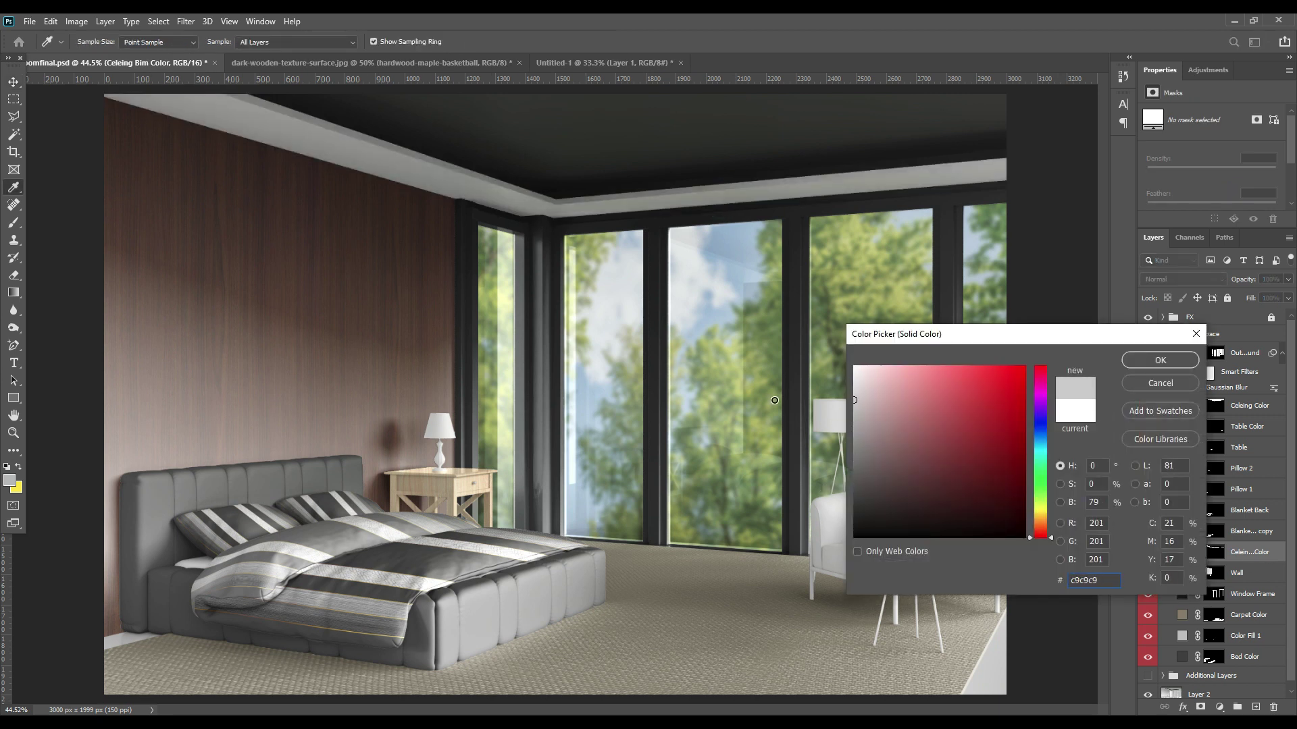
left_click(673, 648)
left_click(395, 398)
mouse_move(904, 437)
left_mouse_down()
mouse_move(890, 368)
mouse_move(854, 366)
left_mouse_up()
left_click(1142, 360)
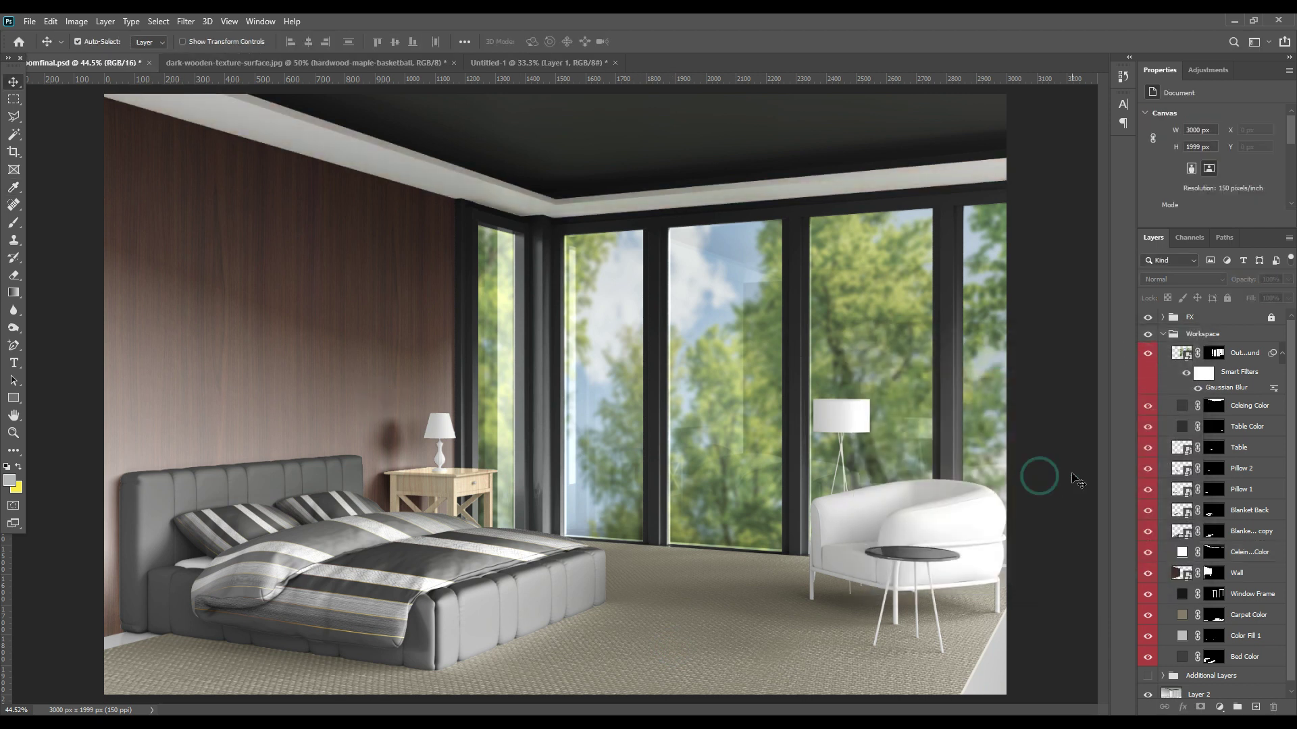
Collapse the Workspace group and inspect the bed, nightstand, carpet and armchair up close before returning to the whole bedroom image
left_click(1162, 334)
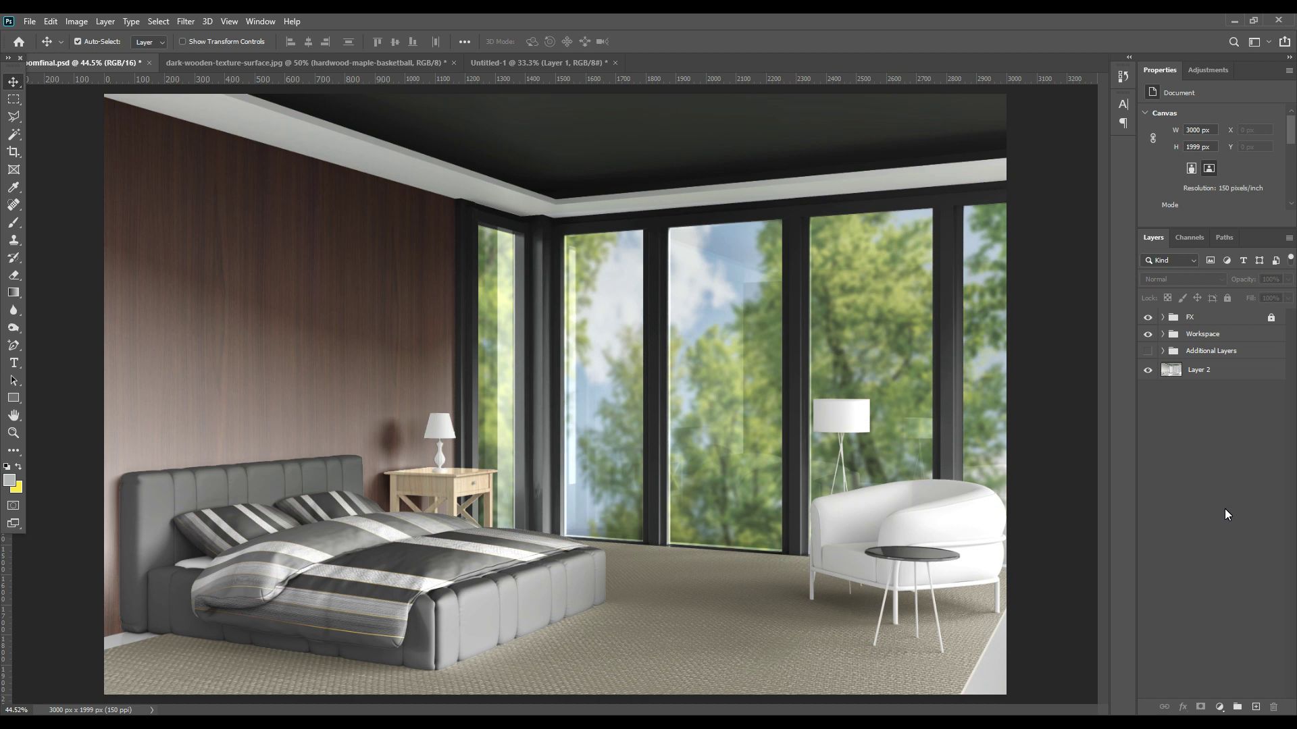
key("ctrl+plus")
key("ctrl+plus")
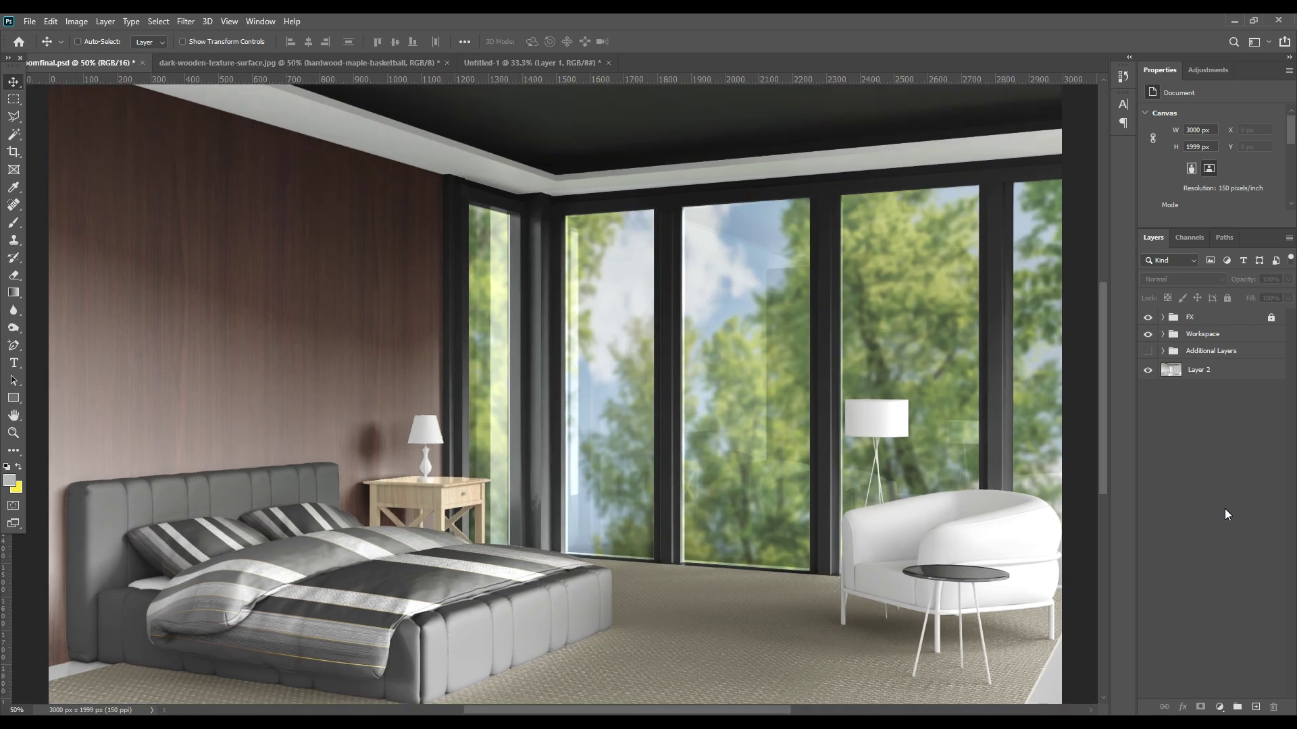
left_click_drag(550, 620, 740, 464)
left_click_drag(900, 533, 409, 442)
left_click_drag(637, 552, 932, 529)
left_click_drag(798, 530, 818, 525)
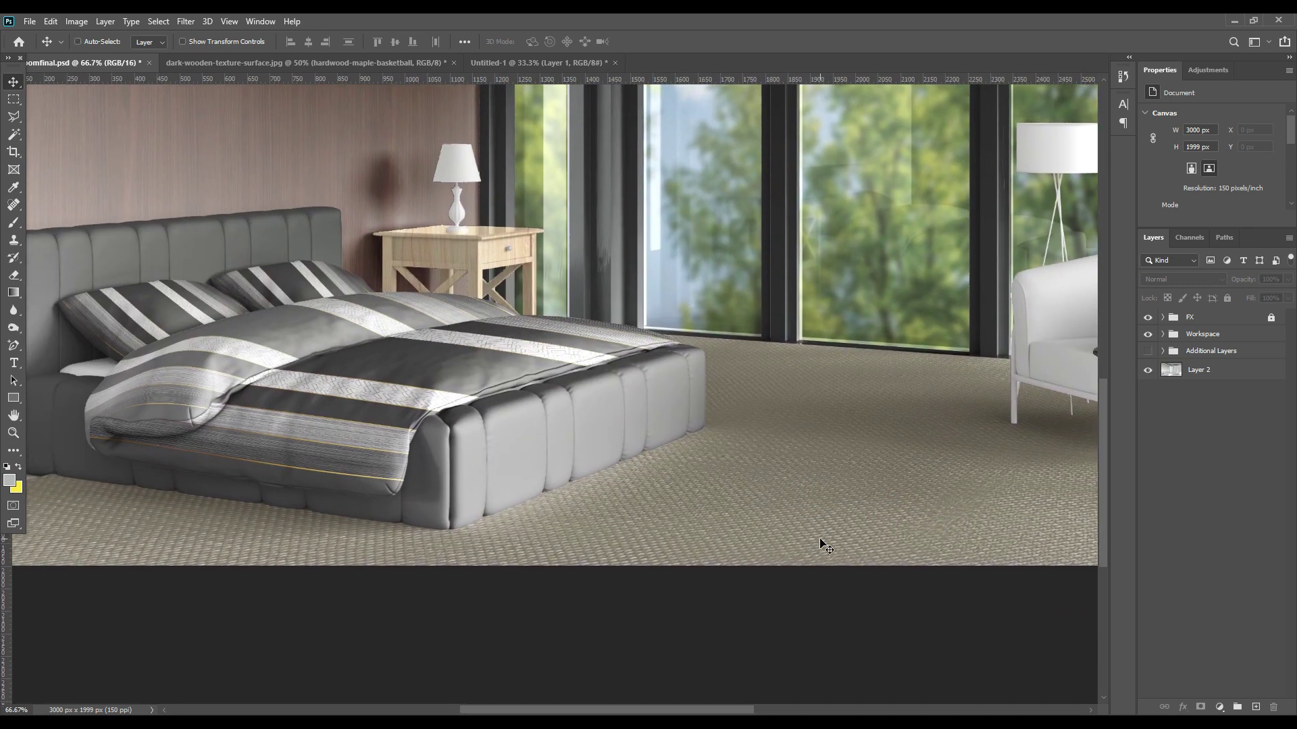
key("ctrl+0")
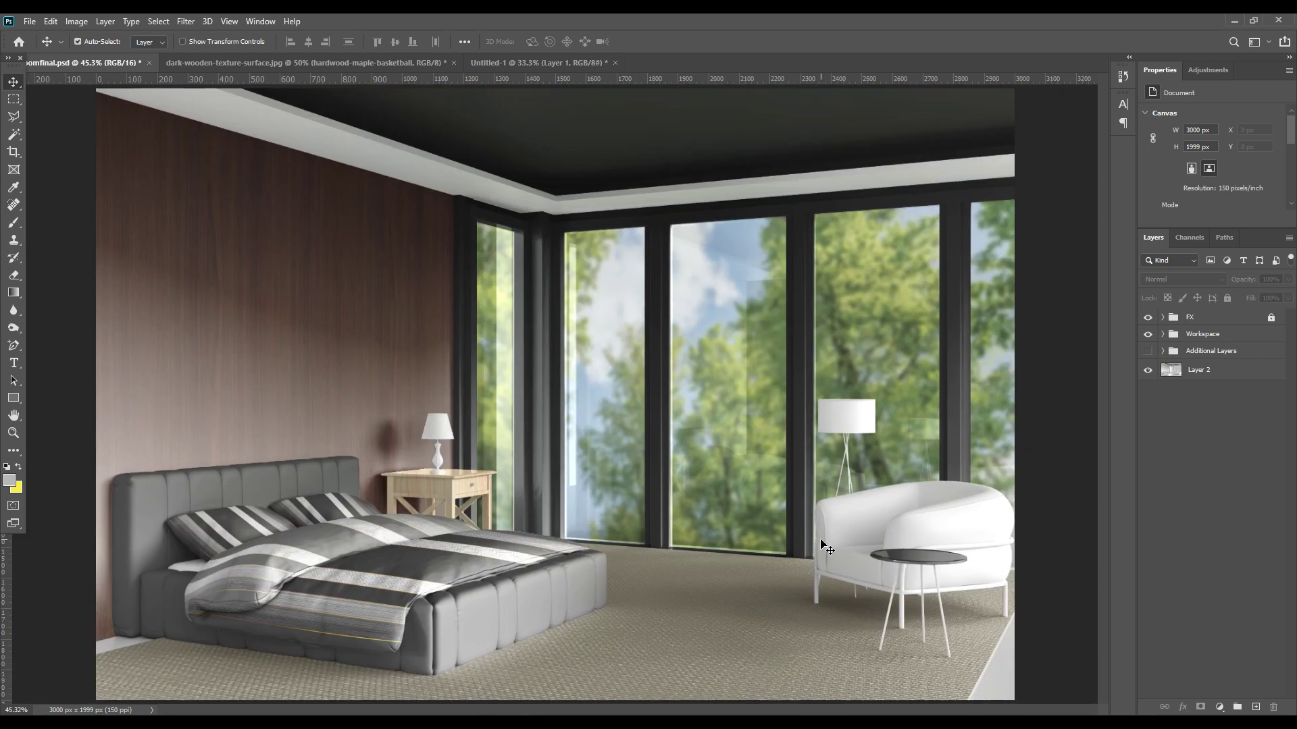